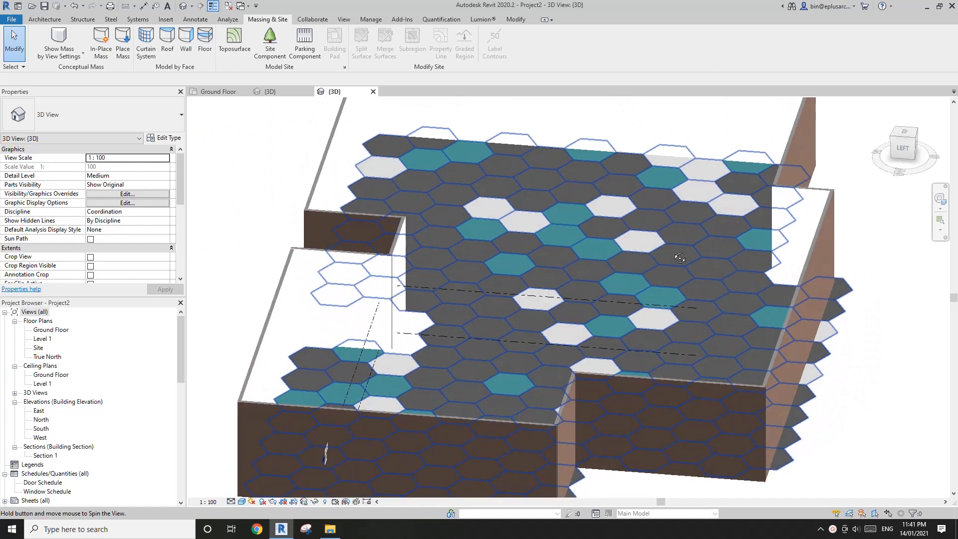
Close the open project containing the hexagon-tiled floor, together with its remaining views
scroll(680, 258, "down", 3)
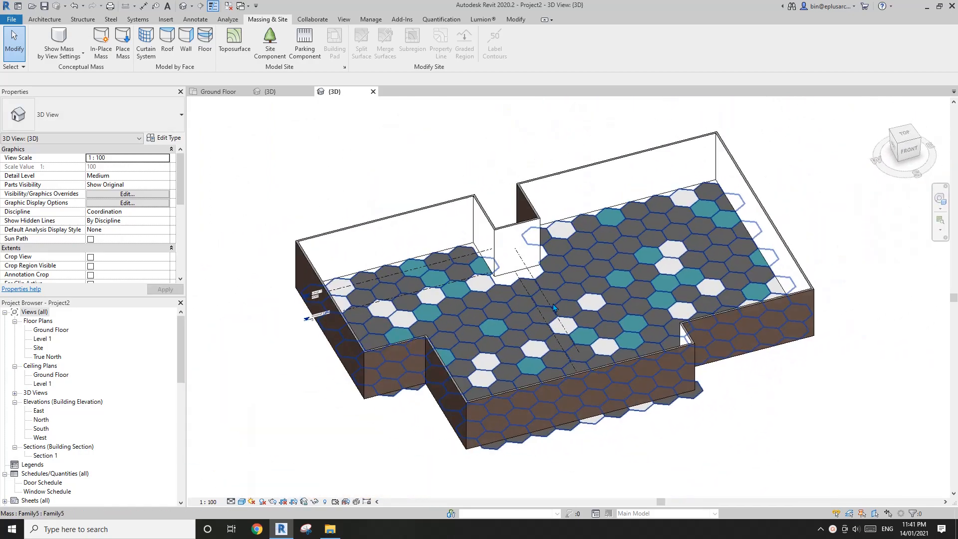
left_click(228, 6)
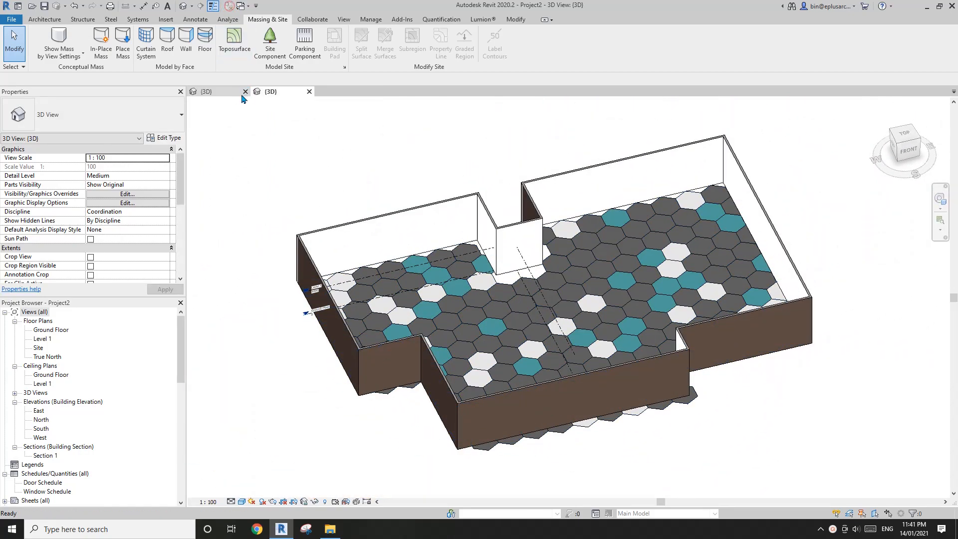
left_click(503, 267)
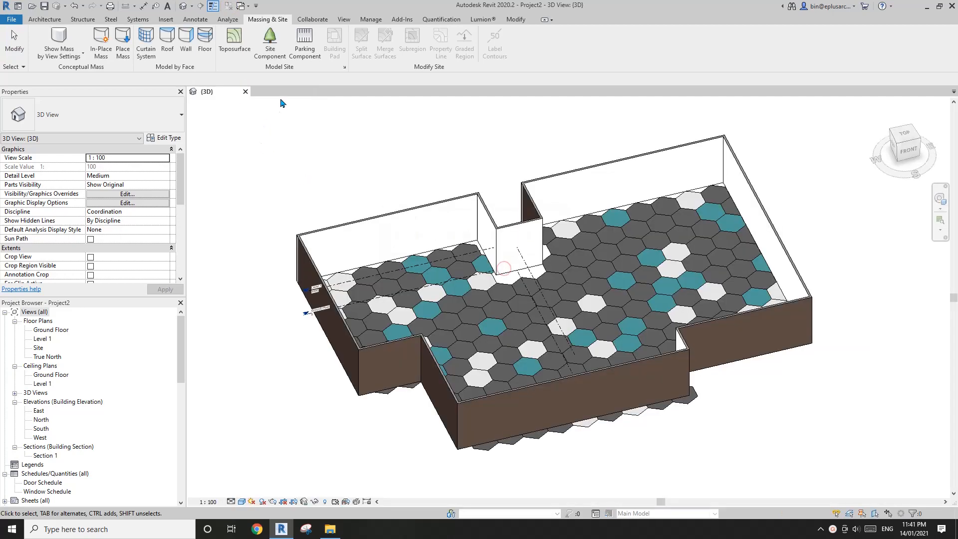
left_click(245, 91)
left_click(514, 262)
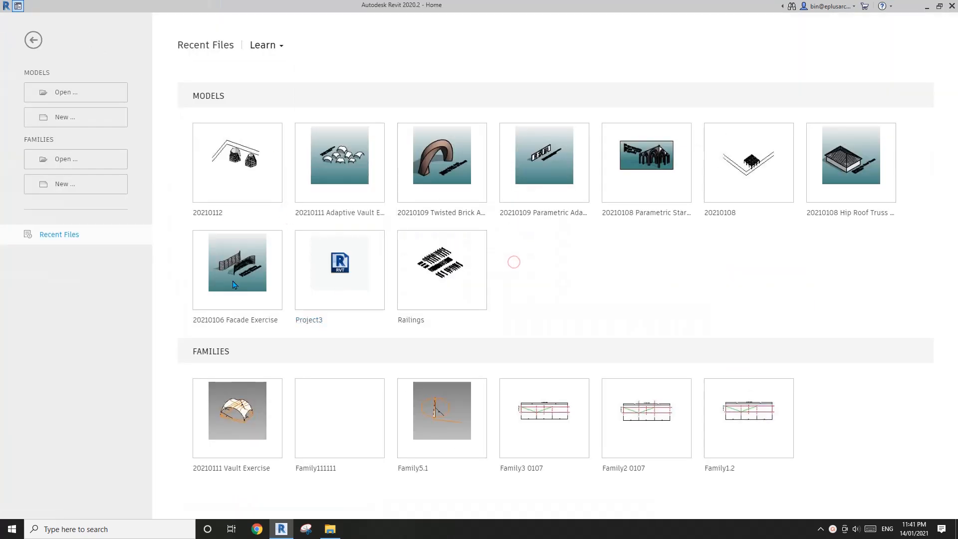
Create a new project, choosing a different template from the Construction Template
left_click(55, 120)
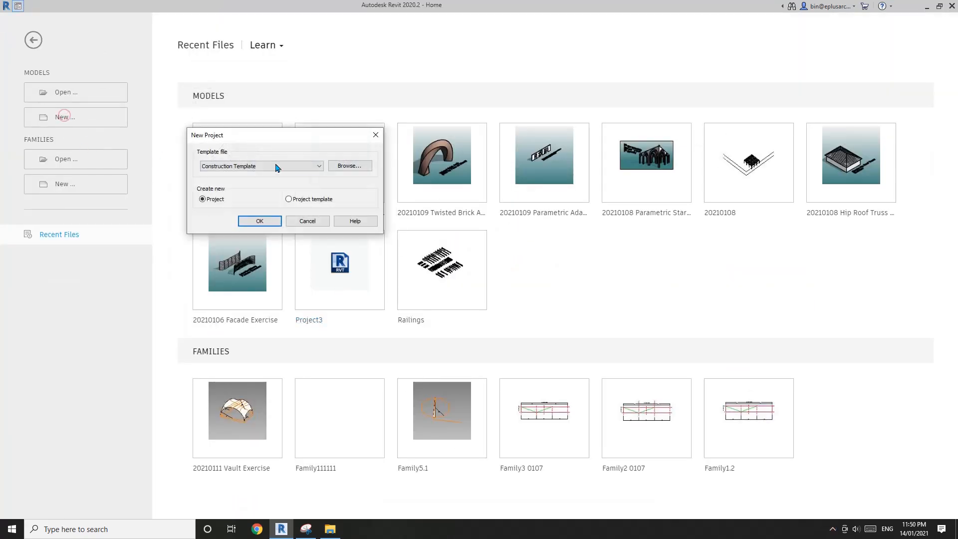
left_click(283, 167)
left_click(227, 188)
left_click(256, 220)
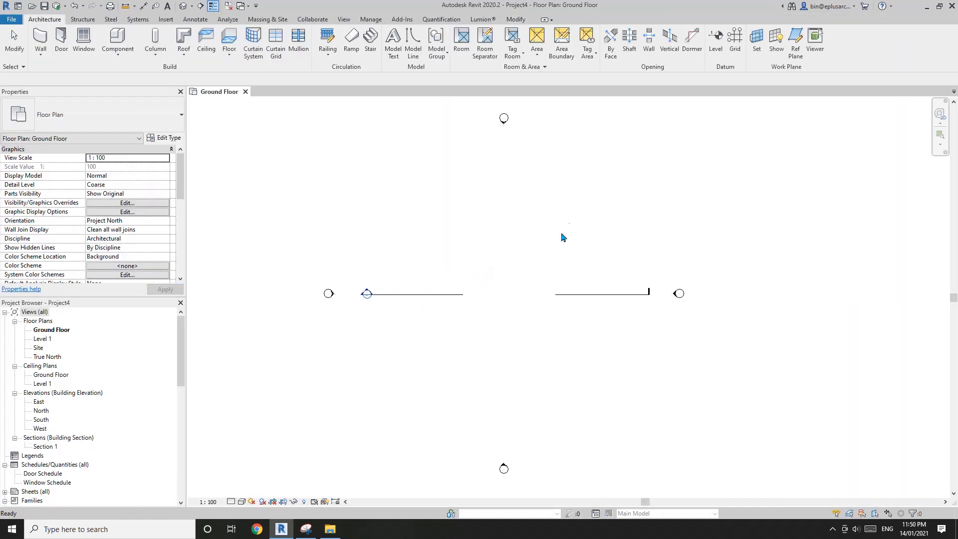
Draw three rectangular wall loops on the Ground Floor plan, two overlapping and the third about 17200 by 12800 mm overlapping the second
key("w")
key("a")
left_click(409, 32)
left_click(367, 192)
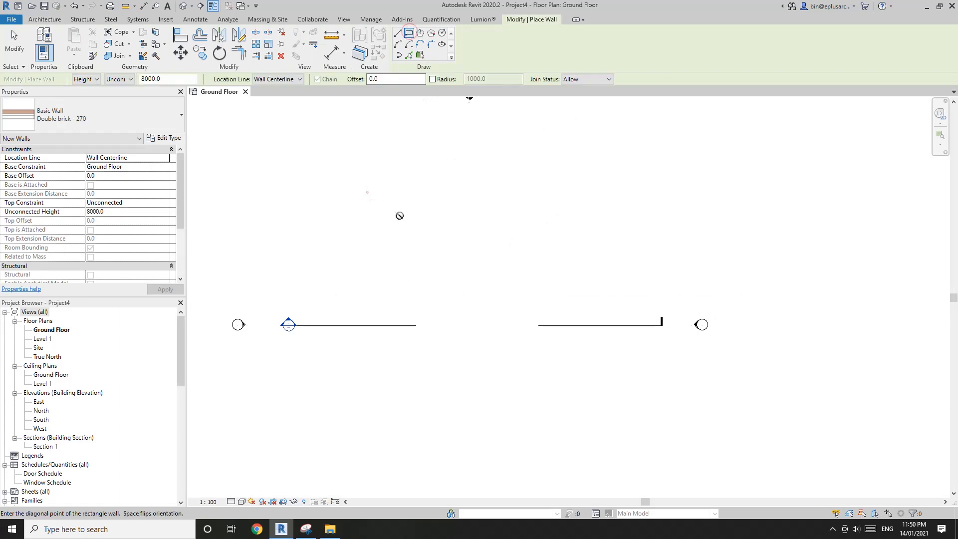
left_click(530, 319)
left_click(470, 252)
left_click(646, 375)
left_click(420, 350)
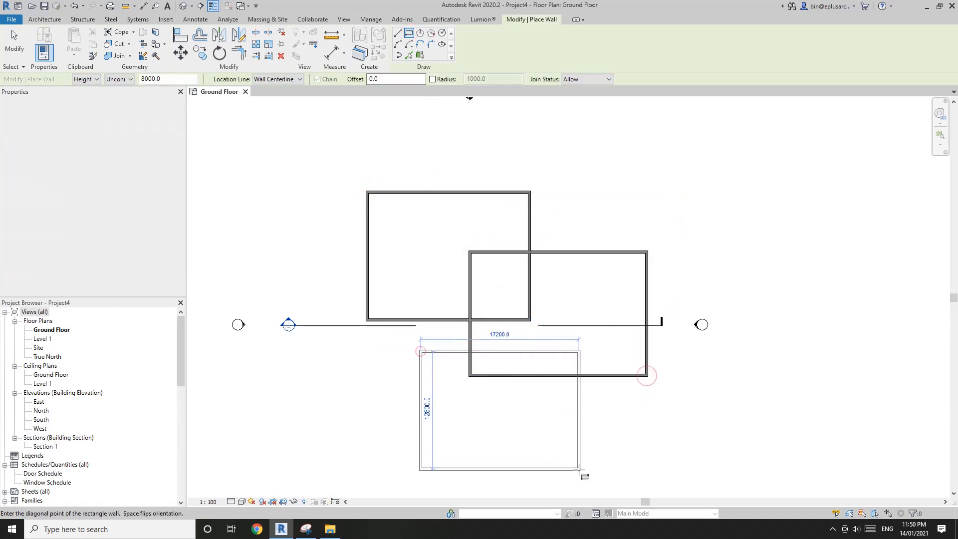
left_click(579, 469)
middle_click_drag(579, 469, 555, 450)
key("Escape")
key("Escape")
Trim the overlapping walls to corners so the three rectangles form one continuous stepped outline
left_click(518, 233)
left_click(505, 220)
left_click(435, 300)
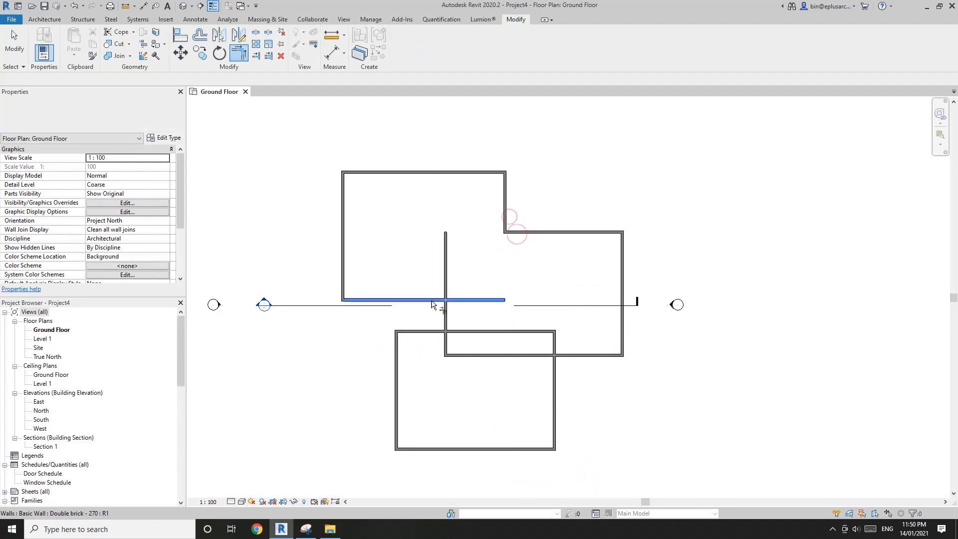
left_click(445, 312)
left_click(438, 330)
left_click(444, 313)
left_click(556, 367)
left_click(579, 356)
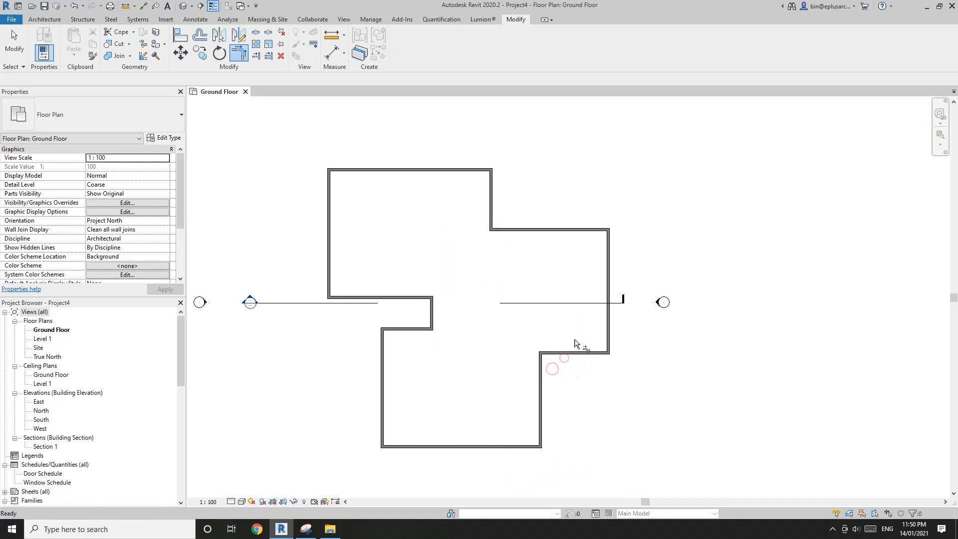
middle_click_drag(574, 338, 528, 334)
key("Escape")
key("Escape")
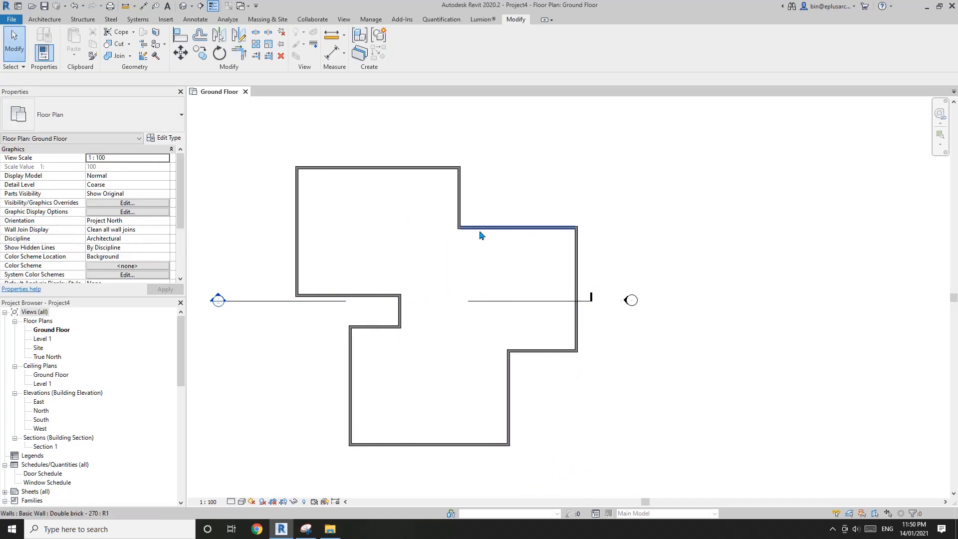
Start an in-place model in the Mass category, accepting the name Mass 1
scroll(418, 210, "up", 1)
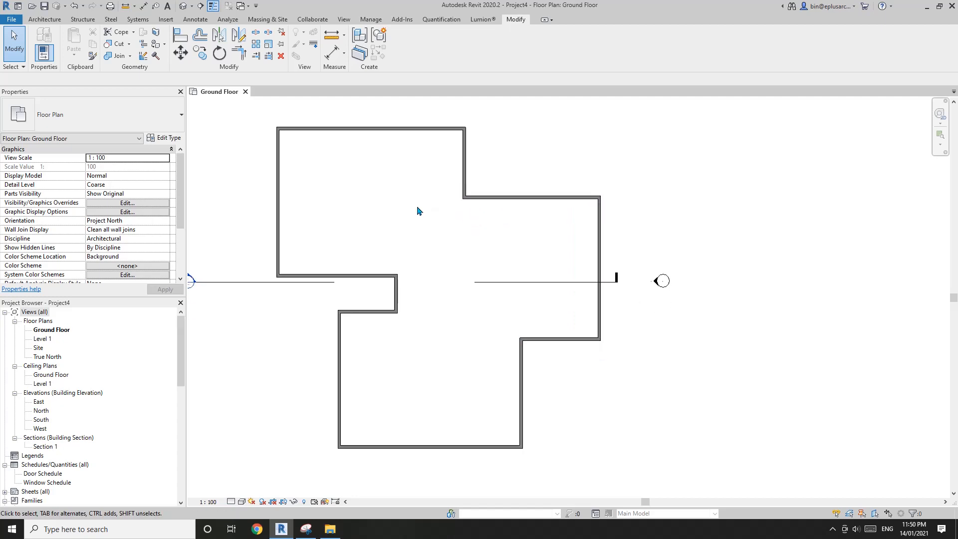
scroll(410, 210, "down", 1)
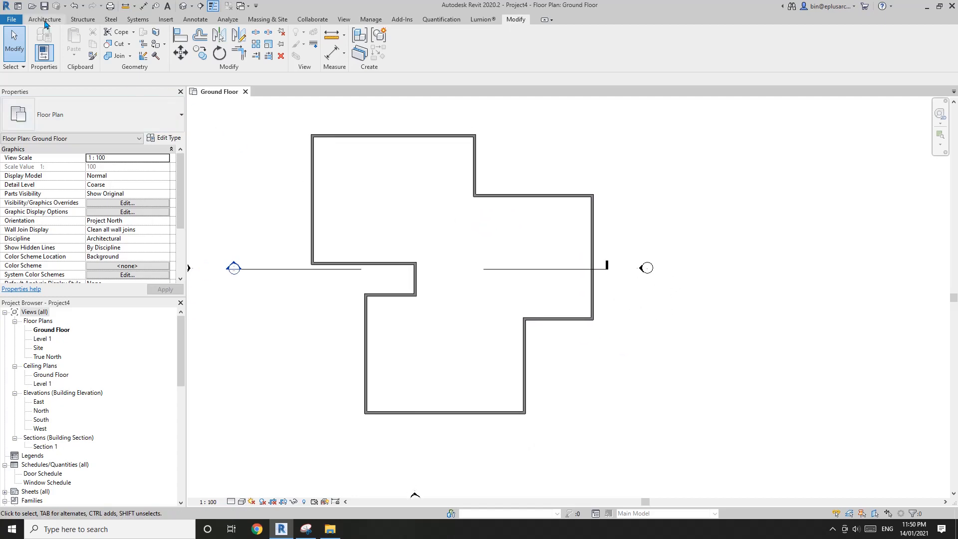
left_click(44, 19)
left_click(114, 56)
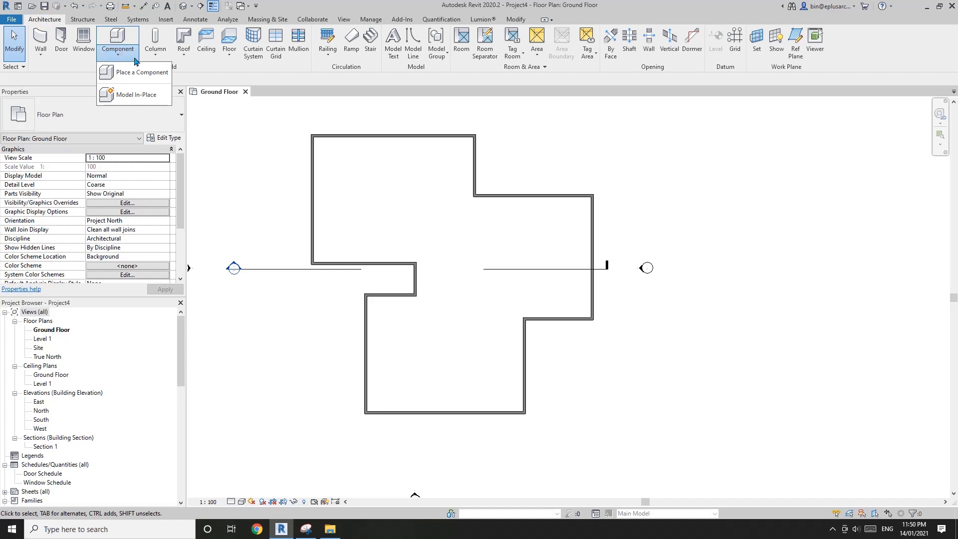
left_click(138, 95)
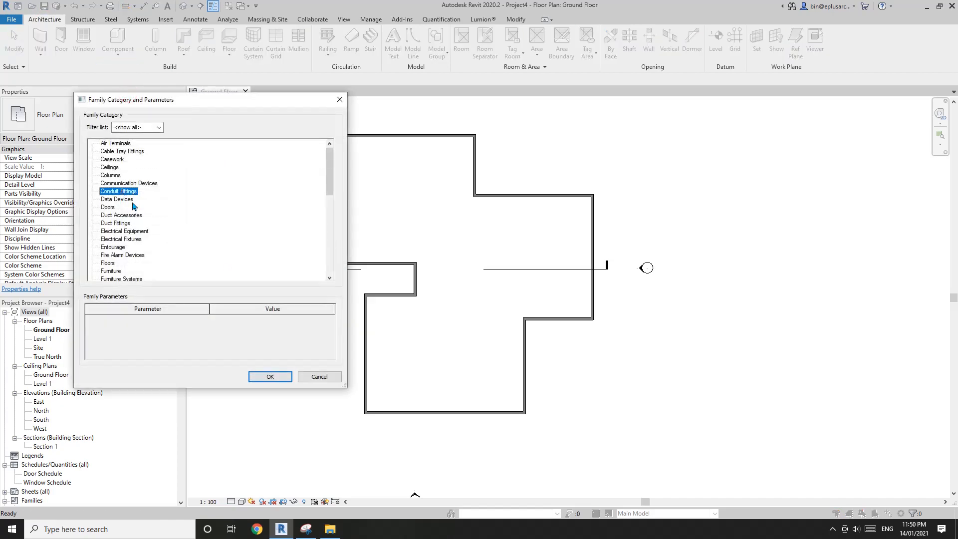
scroll(135, 230, "down", 2)
left_click(139, 262)
left_click(270, 376)
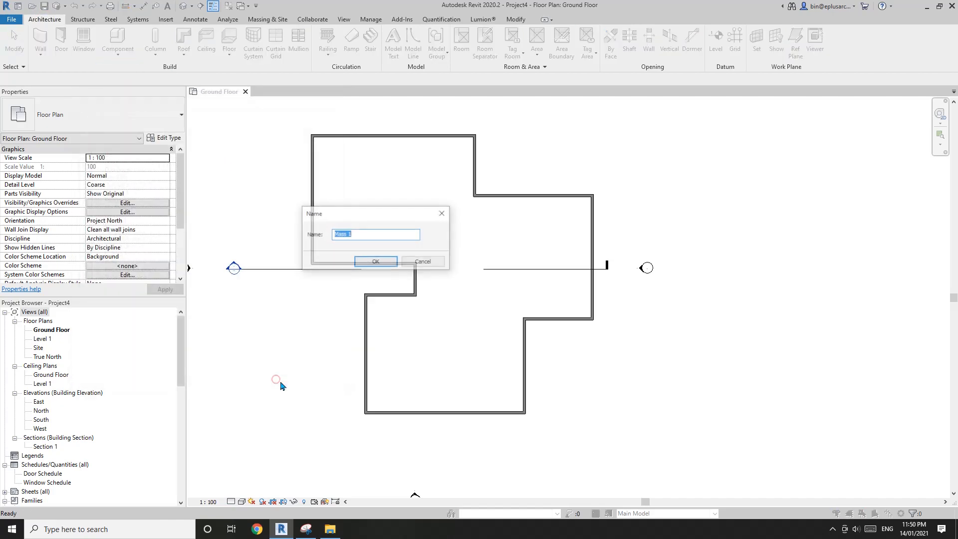
left_click(374, 262)
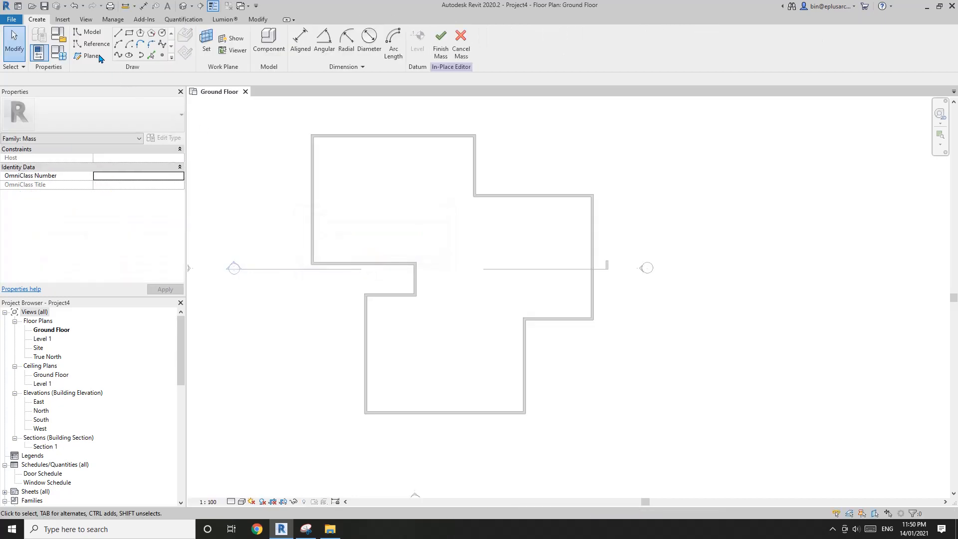
Create a closed chain of reference lines around the outside of the walls by picking the wall chain with a 1000 mm offset
left_click(85, 45)
left_click(151, 55)
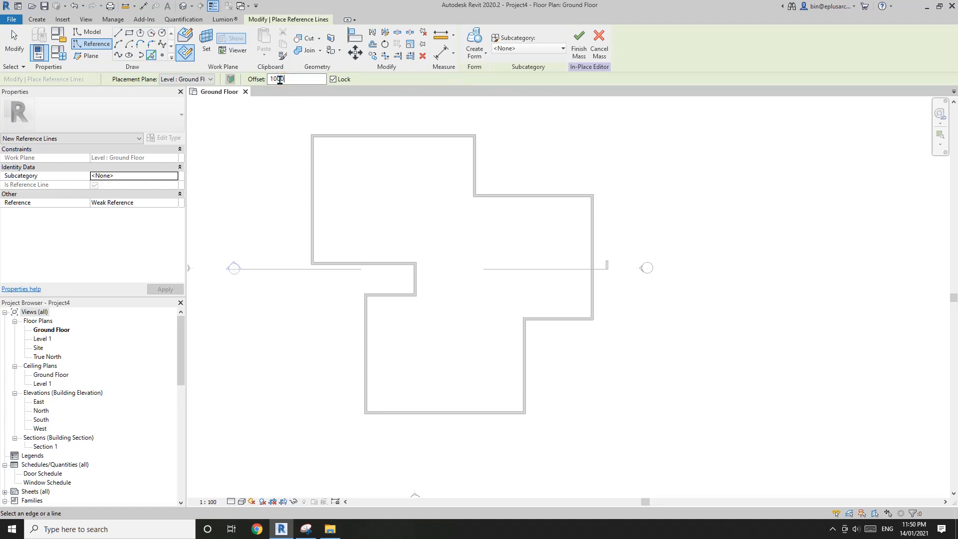
middle_click_drag(372, 123, 401, 173)
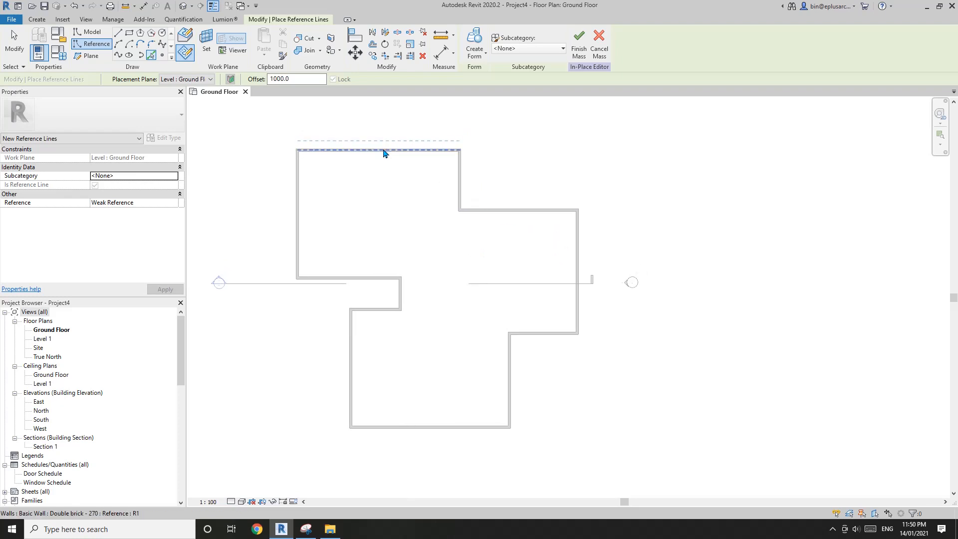
key("Tab")
left_click(383, 152)
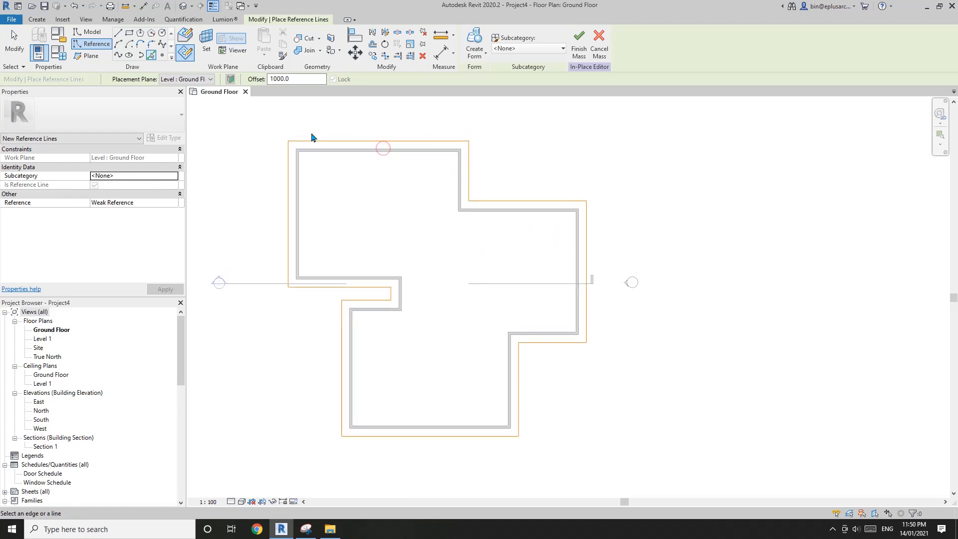
key("Escape")
key("Escape")
middle_click_drag(388, 201, 366, 200)
key("Tab")
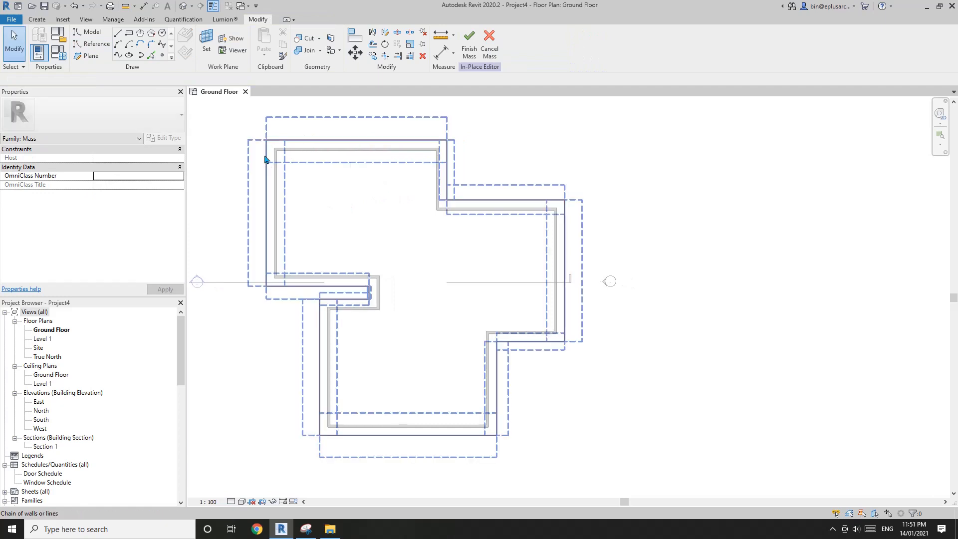
left_click(269, 284)
key("Escape")
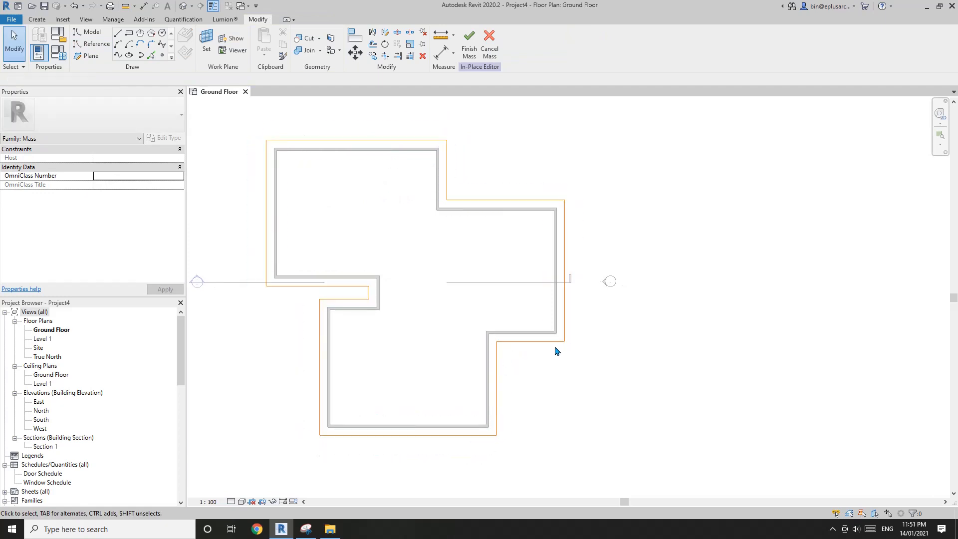
Select the whole chain of offset reference lines and copy it to the clipboard
middle_click_drag(556, 349, 403, 200)
key("Tab")
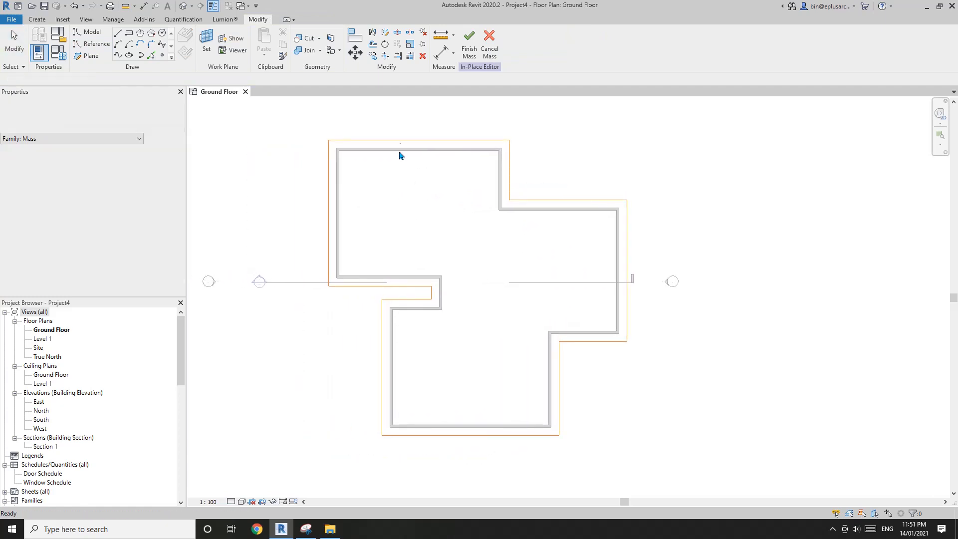
left_click(400, 143)
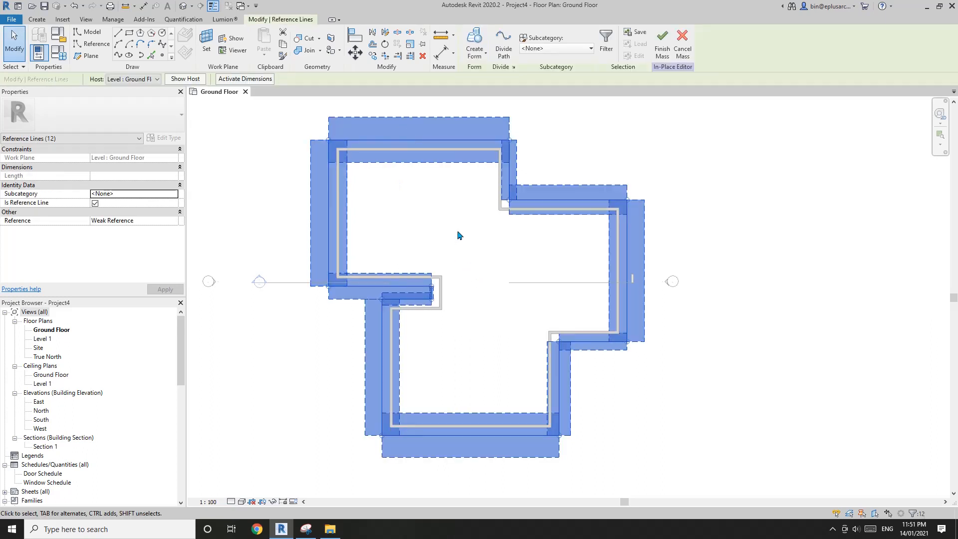
key("Escape")
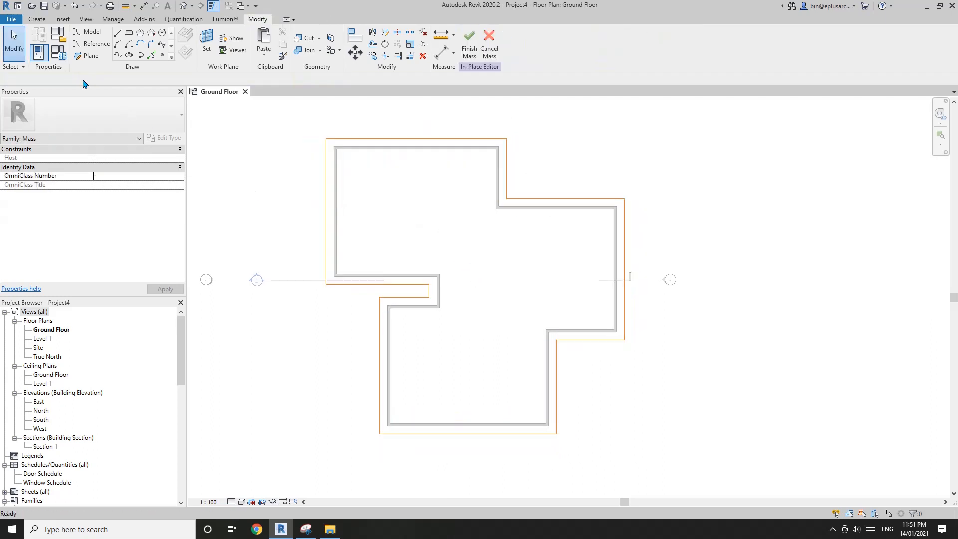
Create a new family from the Metric Mass.rft template in the Conceptual Mass folder
left_click(11, 19)
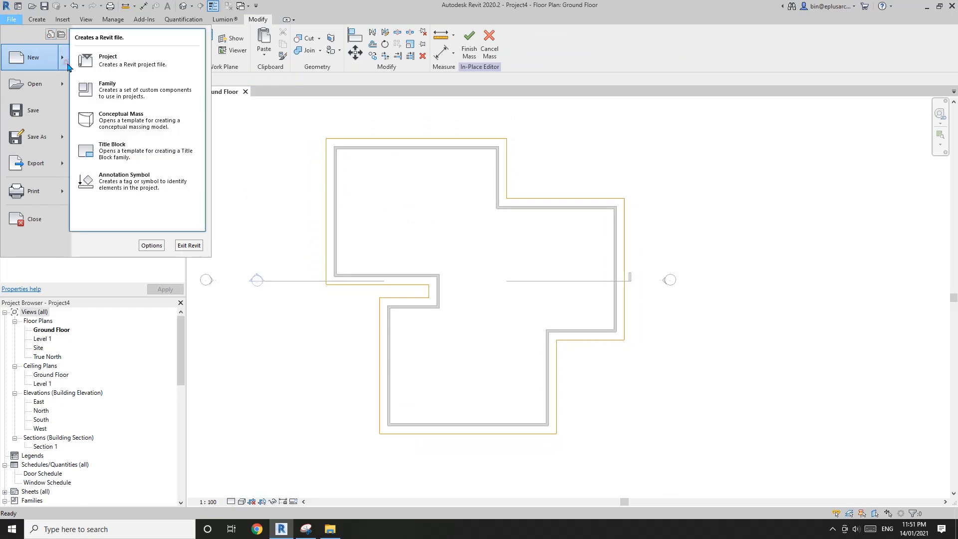
left_click(118, 94)
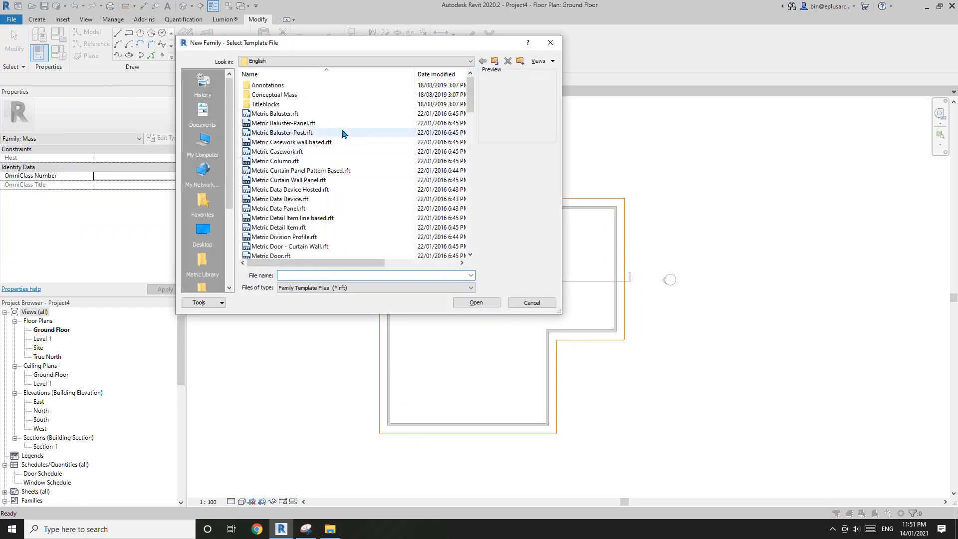
double_click(265, 97)
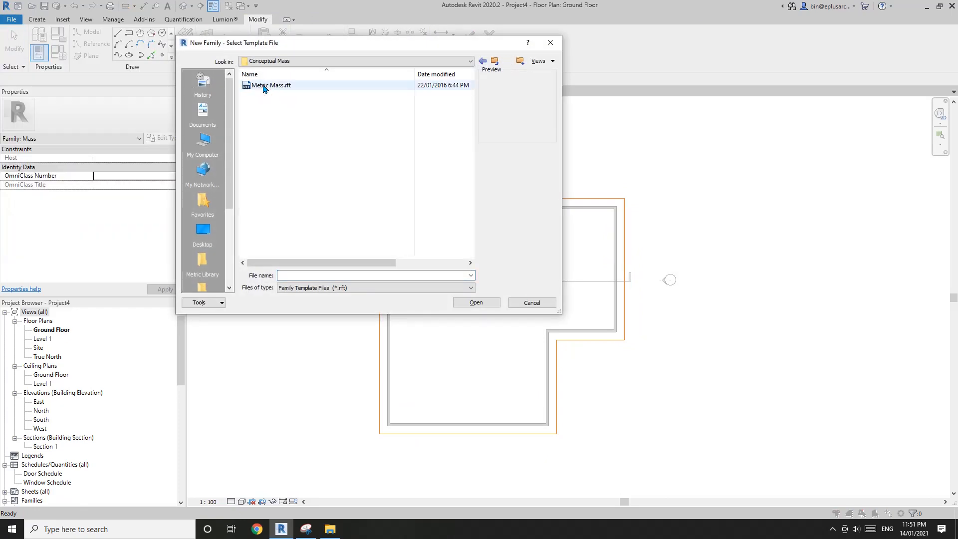
left_click(264, 86)
left_click(477, 303)
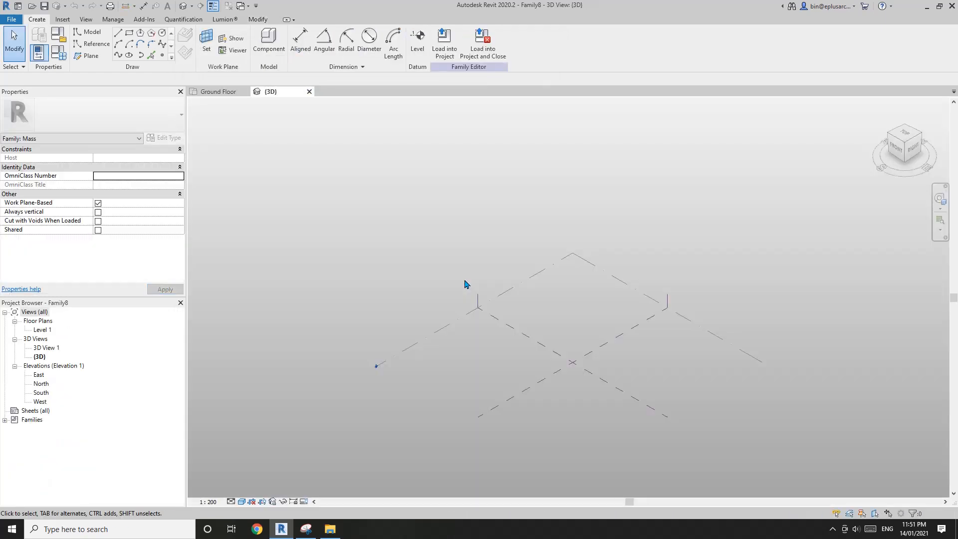
Paste the copied reference line outline into the mass family, aligned to Level 1
middle_click_drag(566, 332, 502, 323)
middle_click_drag(502, 357, 516, 383)
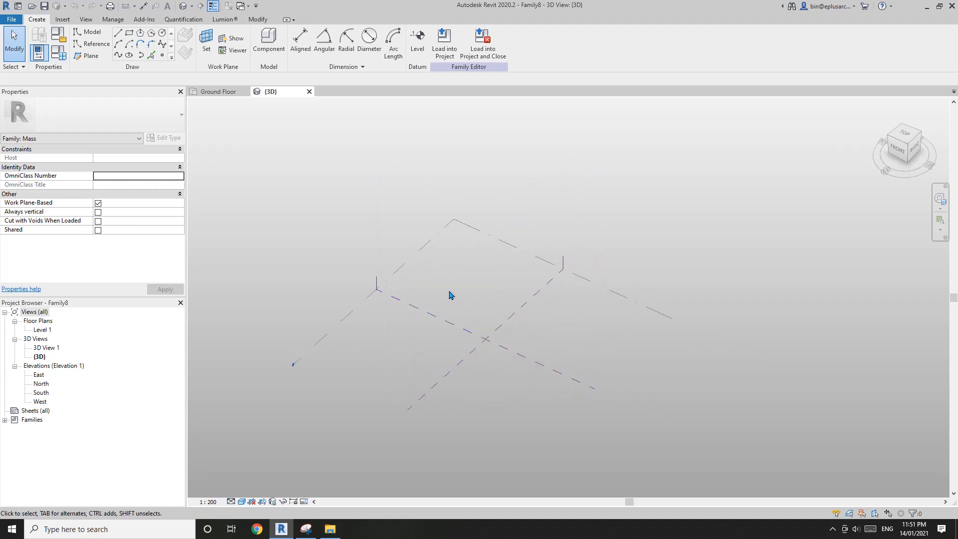
middle_click_drag(485, 305, 476, 348, "shift")
middle_click_drag(410, 277, 370, 267, "shift")
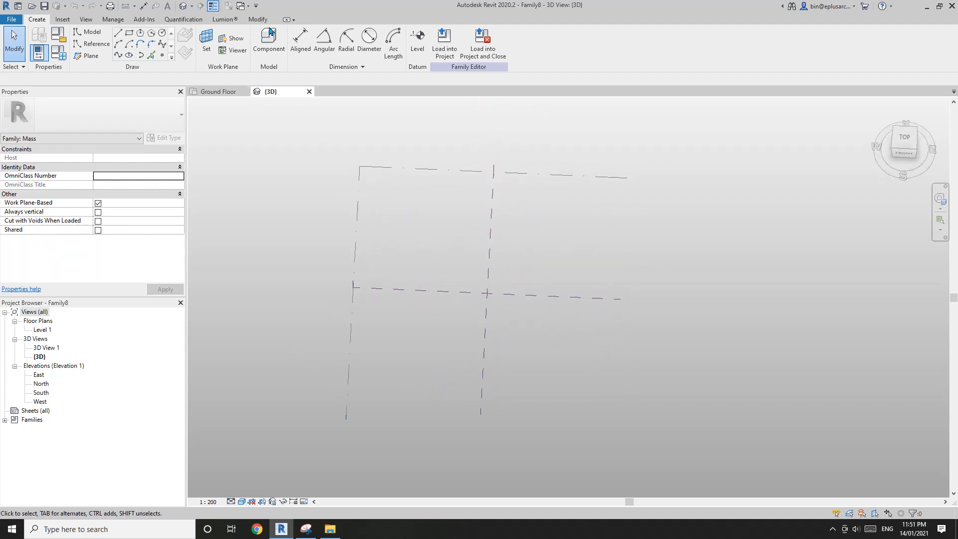
left_click(258, 19)
left_click(264, 53)
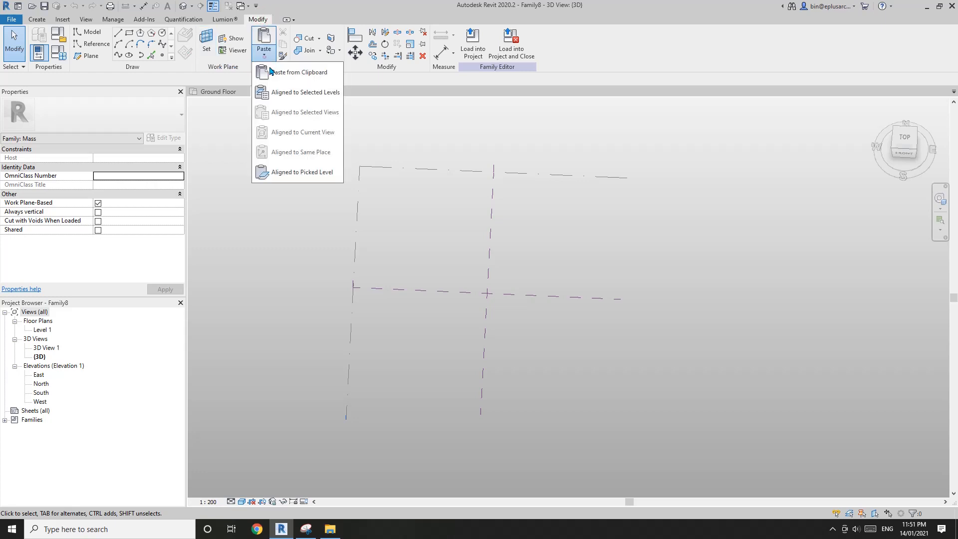
left_click(306, 93)
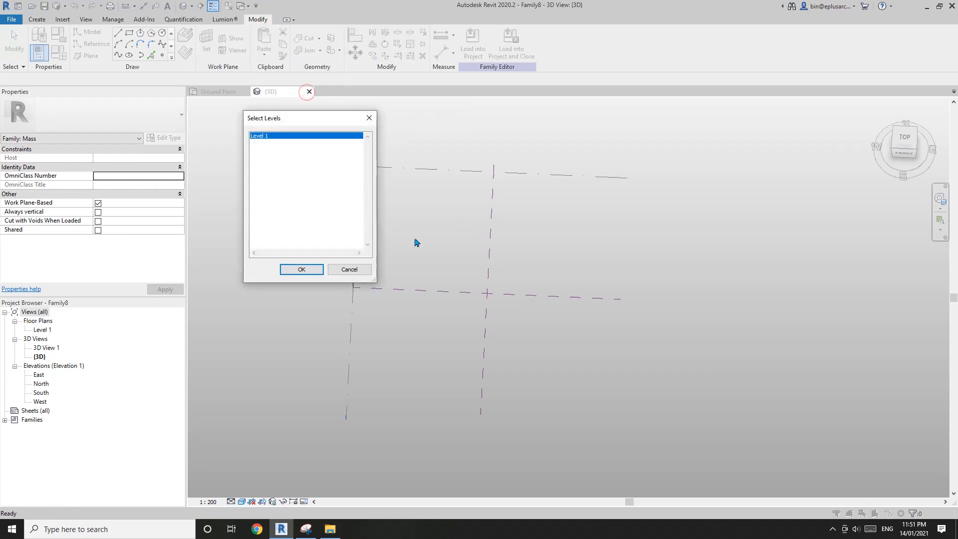
left_click(302, 269)
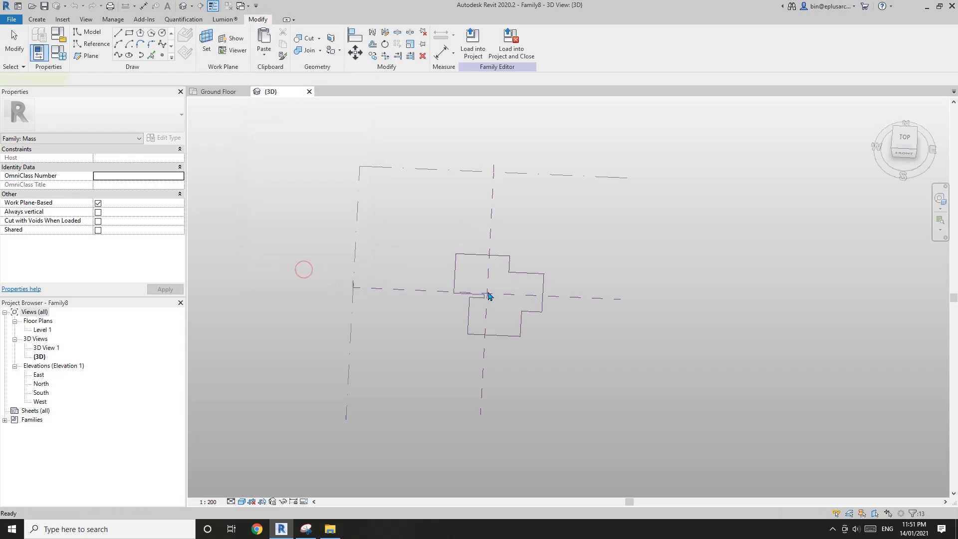
middle_click_drag(569, 343, 392, 284, "shift")
key("Escape")
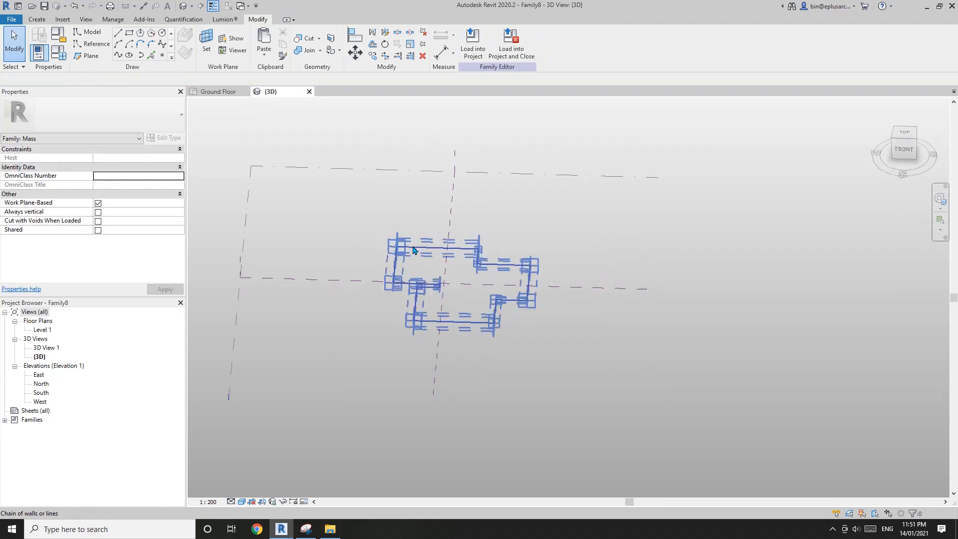
Return to the project's Ground Floor plan, turn off Is Reference Line for the whole offset outline chain and finish the in-place mass
scroll(441, 286, "up", 2)
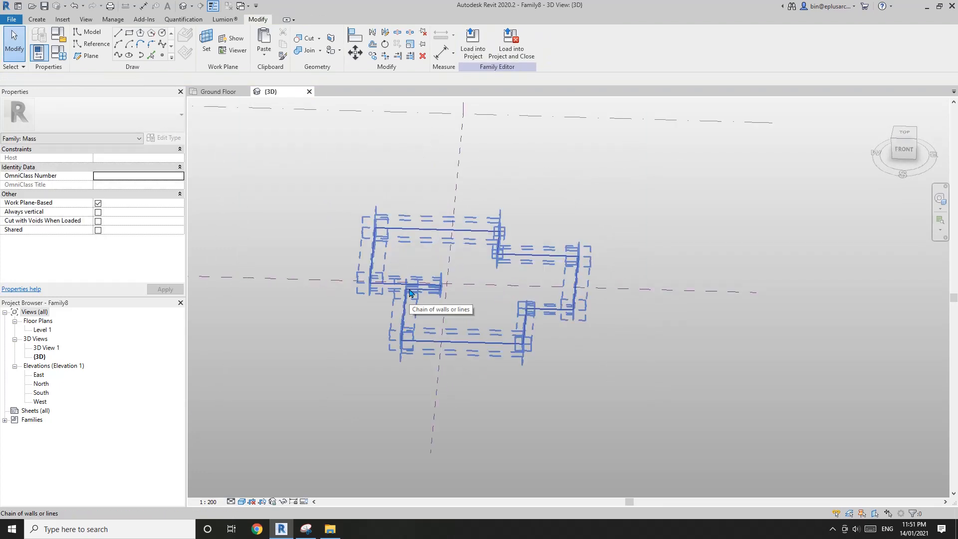
scroll(578, 324, "down", 1)
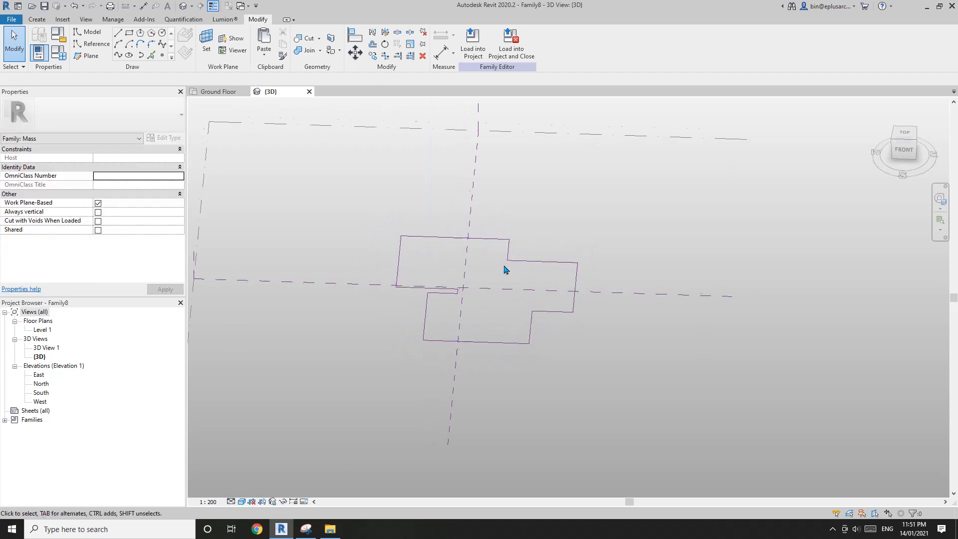
left_click(221, 92)
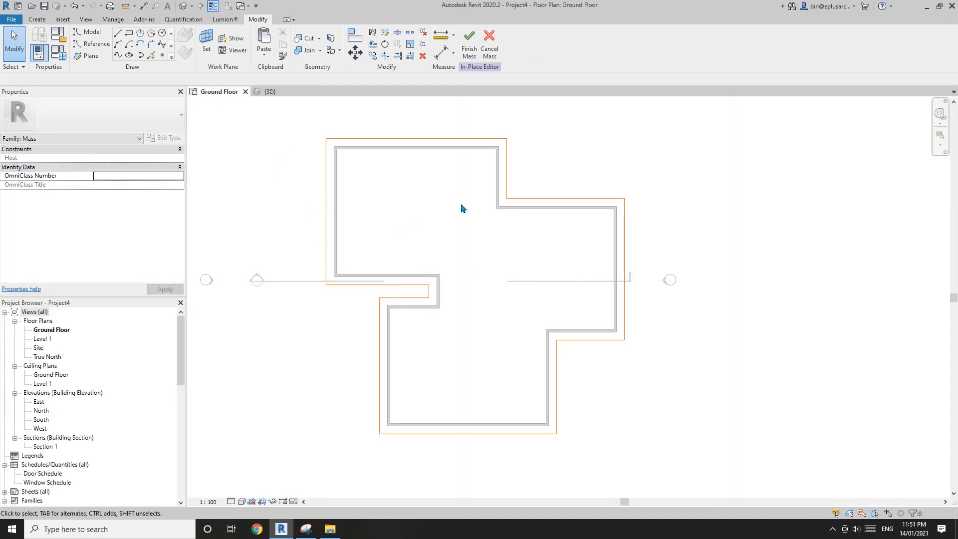
key("Tab")
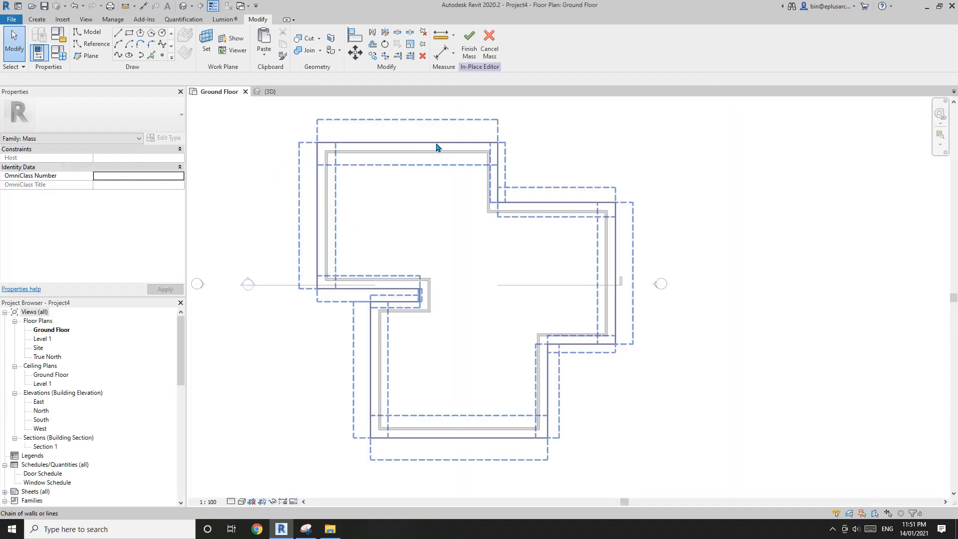
key("Tab")
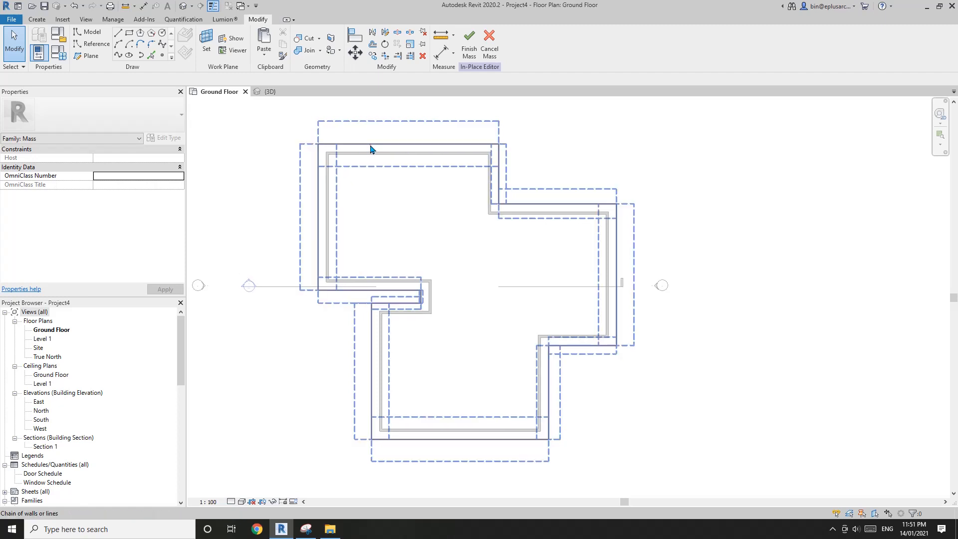
left_click(371, 149)
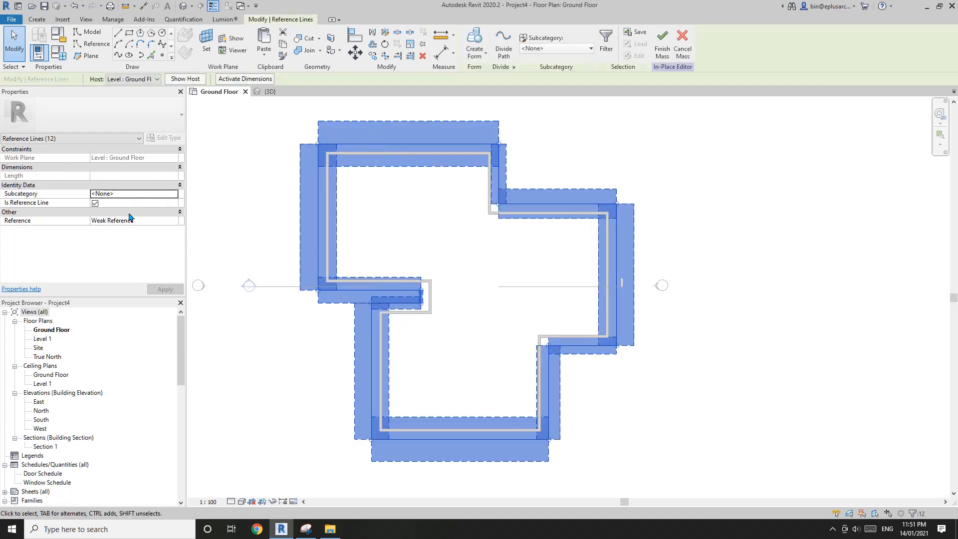
left_click(96, 204)
left_click(264, 170)
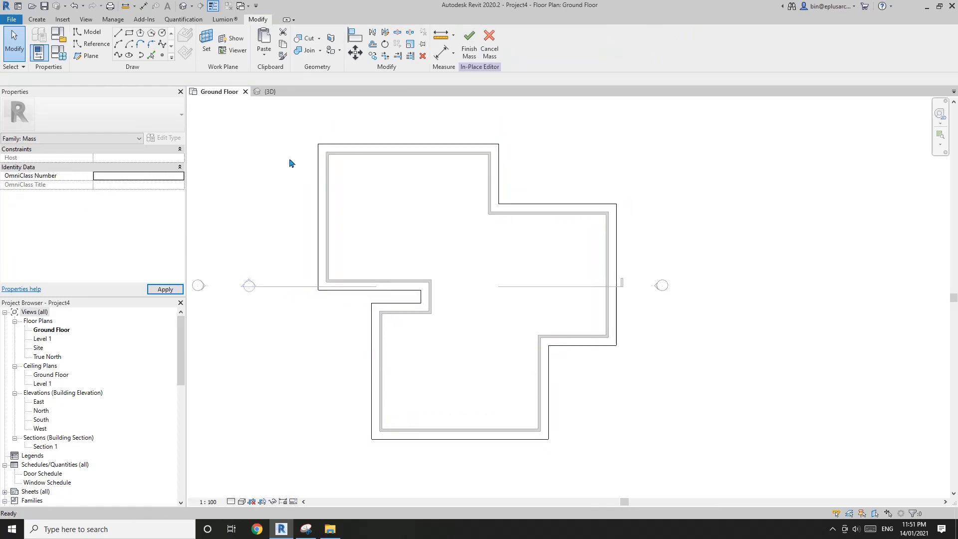
left_click(468, 50)
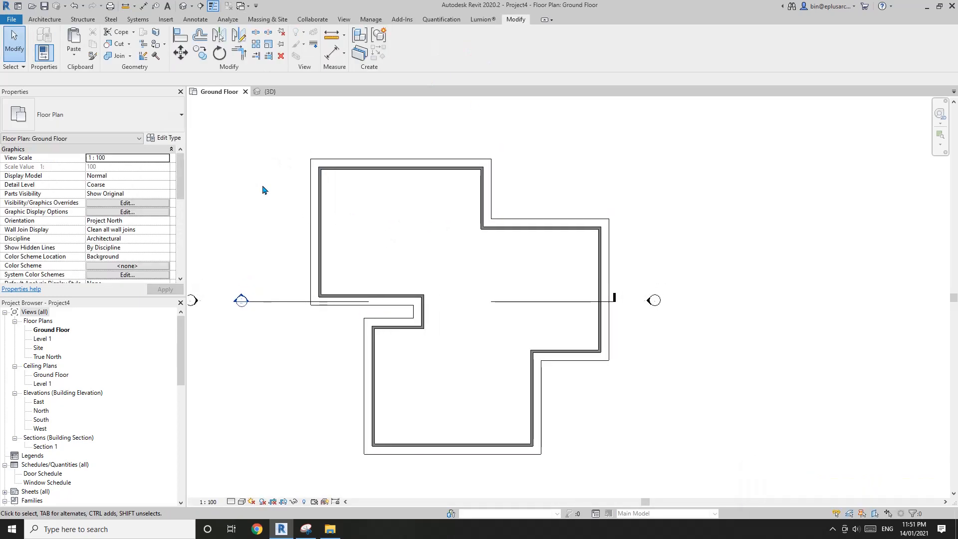
Place a short vertical and a short horizontal reference plane running outward from the upper-left corner of the offset outline
scroll(311, 192, "up", 2)
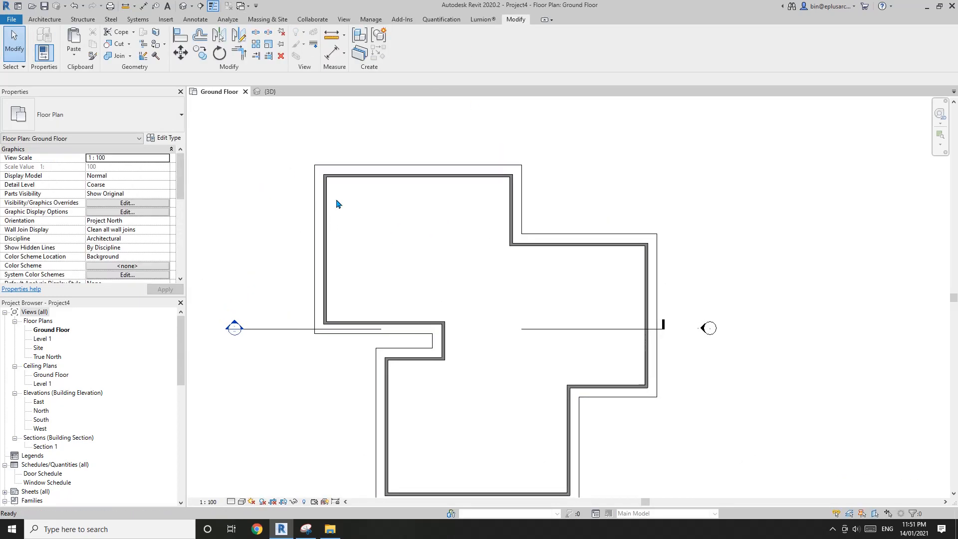
key("r")
key("p")
left_click(314, 165)
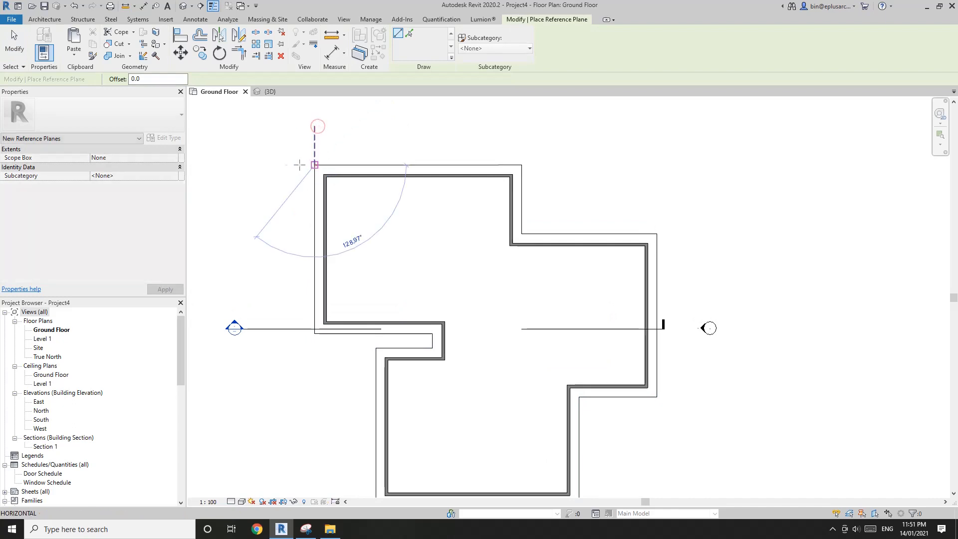
left_click(268, 165)
key("Escape")
key("Escape")
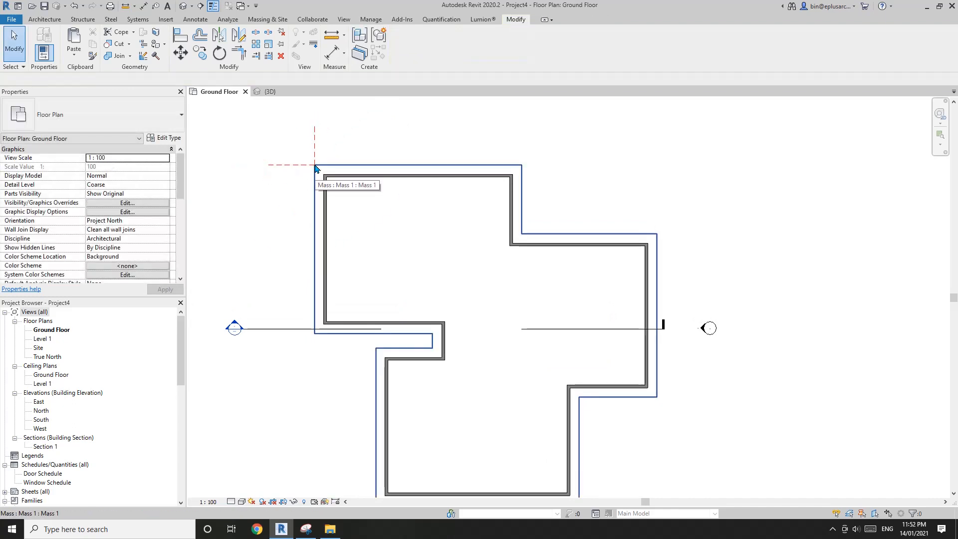
Delete the in-place mass outline around the walls in the Ground Floor plan
scroll(419, 190, "down", 2)
middle_click_drag(414, 193, 401, 197)
scroll(356, 177, "up", 2)
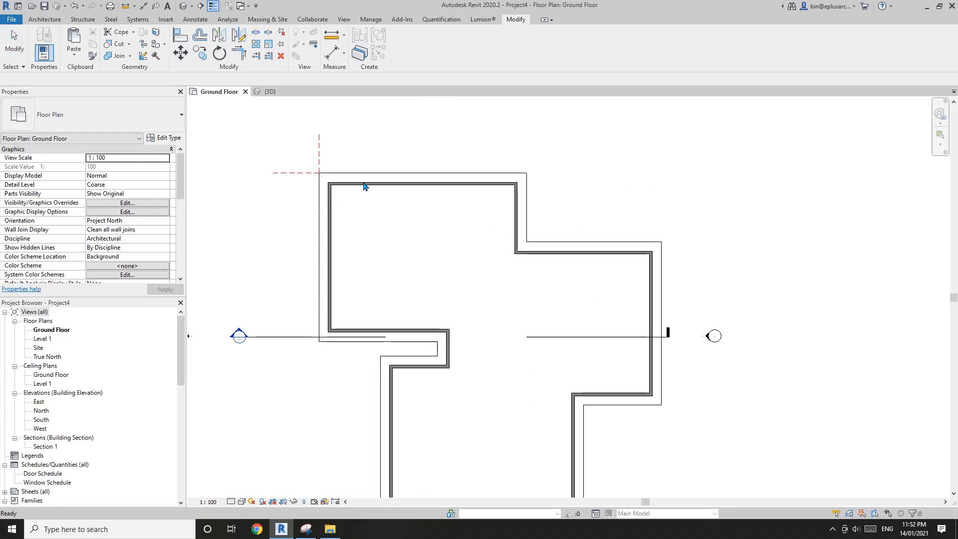
left_click(388, 171)
middle_click_drag(464, 152, 457, 156)
key("Delete")
scroll(421, 200, "down", 1)
middle_click_drag(362, 208, 312, 186)
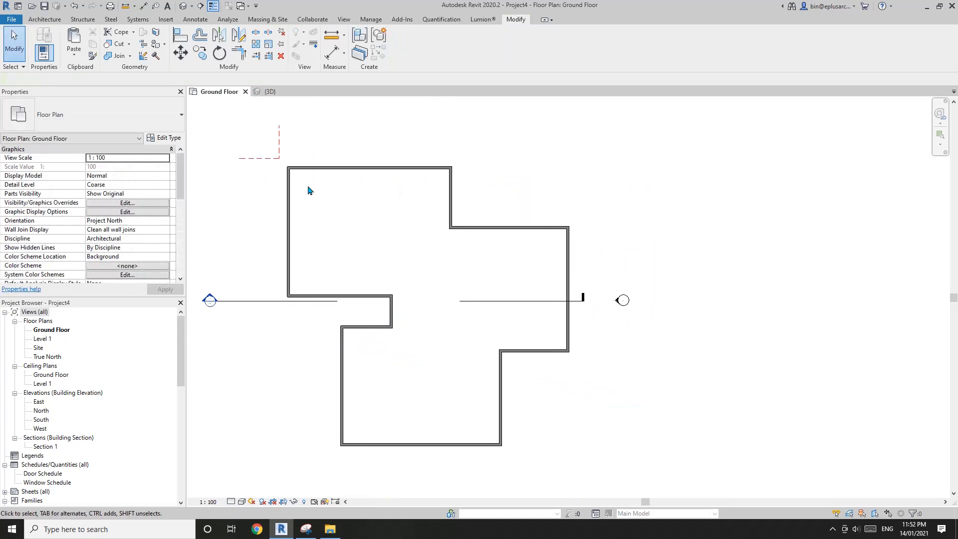
middle_click_drag(400, 243, 397, 242)
Switch to the mass family's 3D view, create a flat surface form from the closed reference line chain and divide its surface
left_click(277, 93)
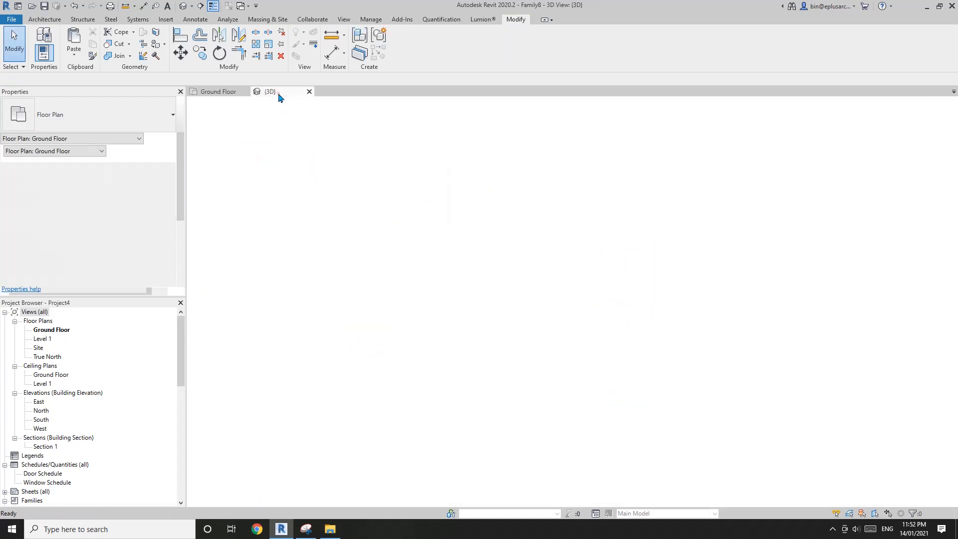
scroll(477, 282, "up", 1)
left_click(498, 225)
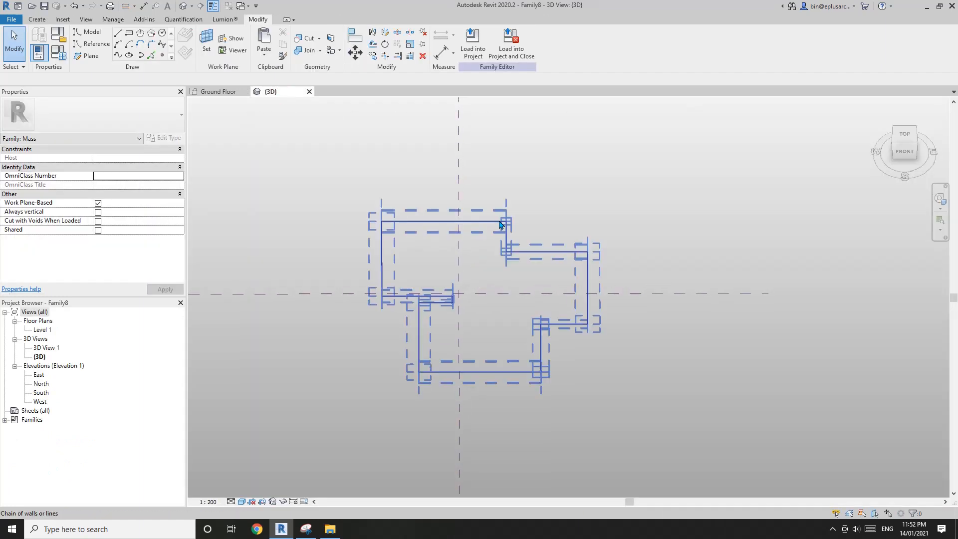
left_click(474, 40)
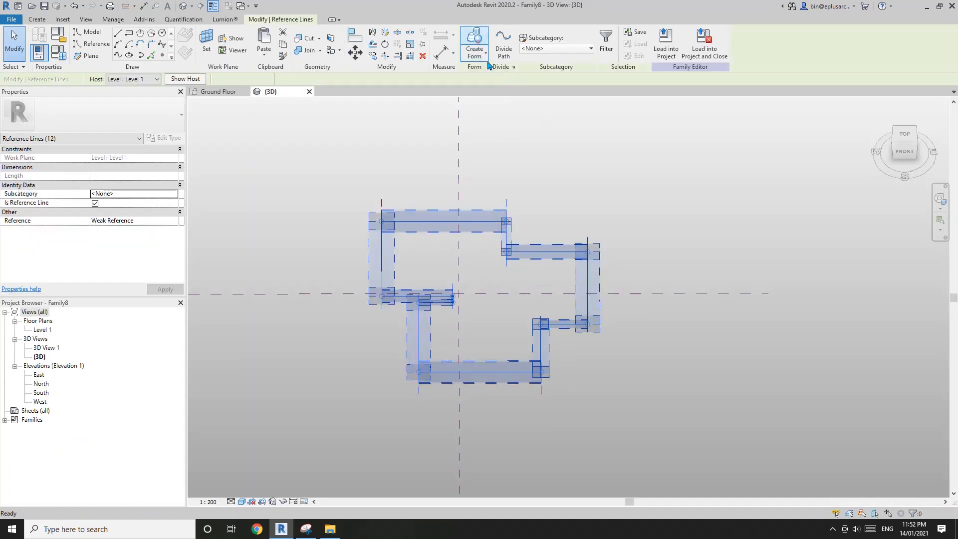
left_click(462, 394)
middle_click_drag(642, 357, 636, 304, "shift")
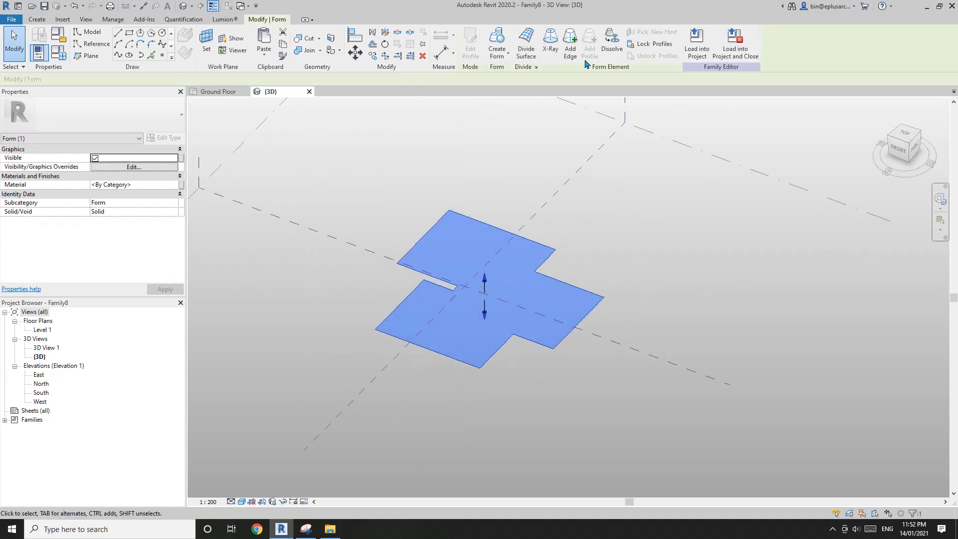
left_click(530, 42)
scroll(550, 331, "up", 2)
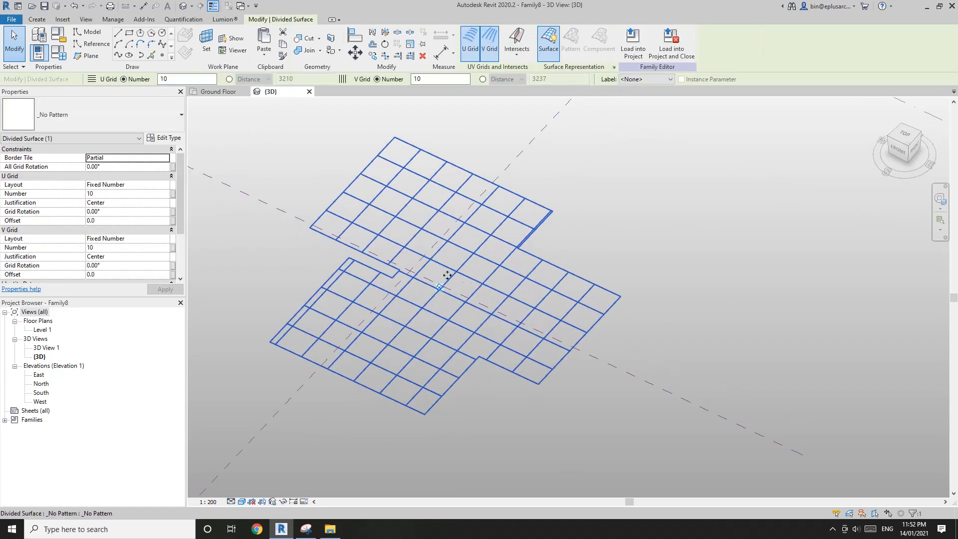
Apply the Hexagon pattern to the divided surface
left_click(115, 114)
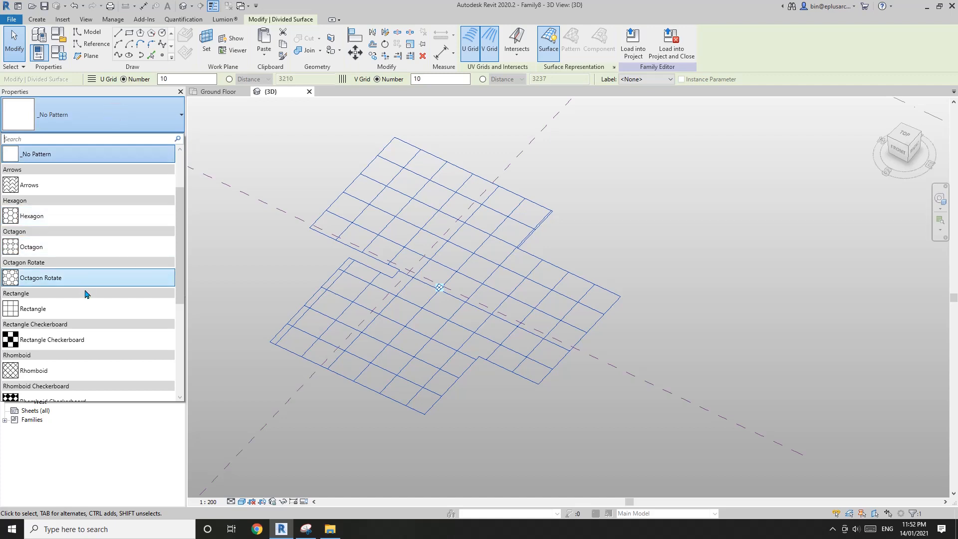
scroll(85, 294, "up", 2)
mouse_move(33, 266)
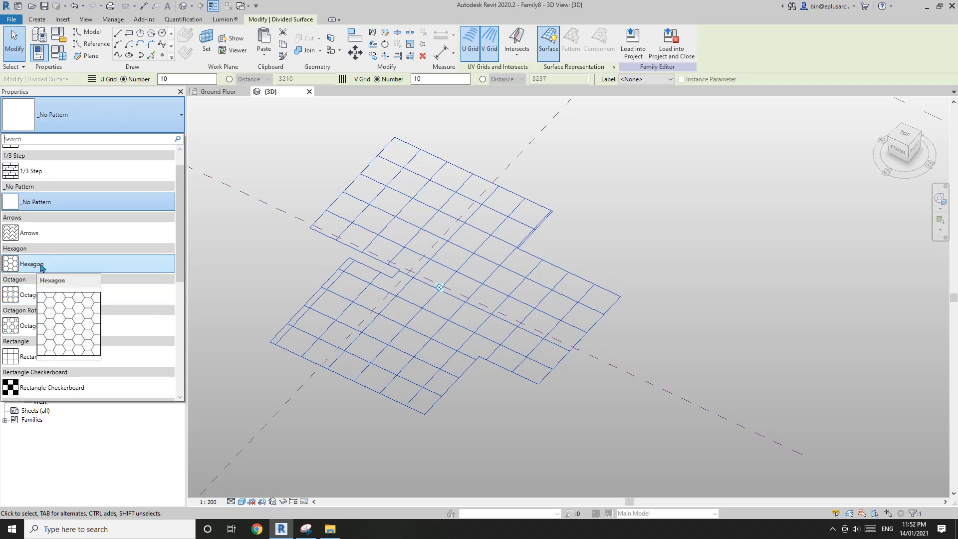
left_click(42, 267)
scroll(449, 329, "up", 5)
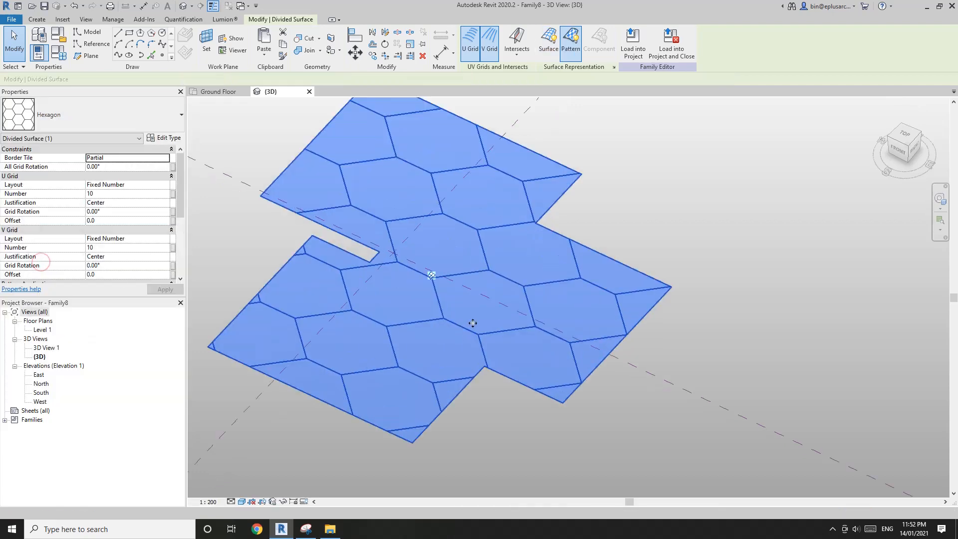
middle_click_drag(446, 328, 361, 331, "shift")
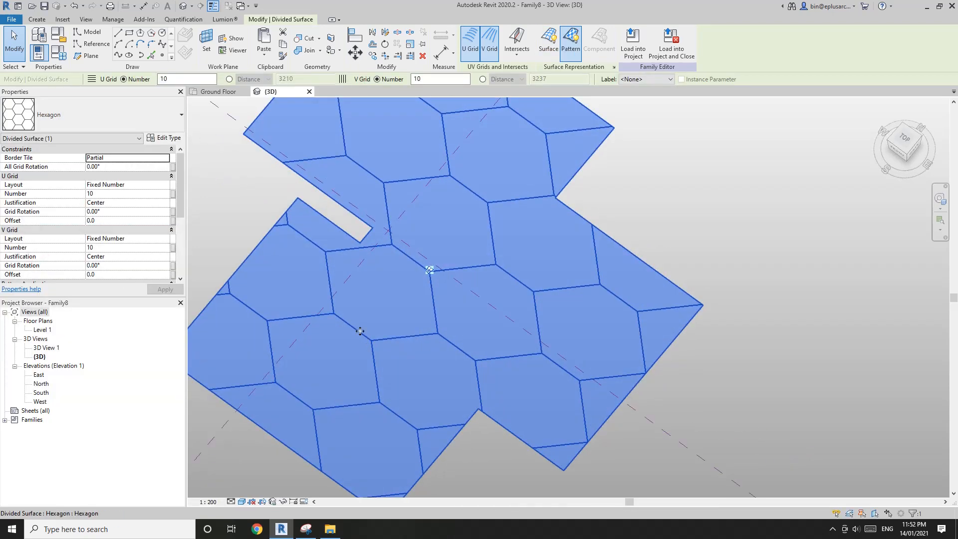
scroll(371, 335, "down", 2)
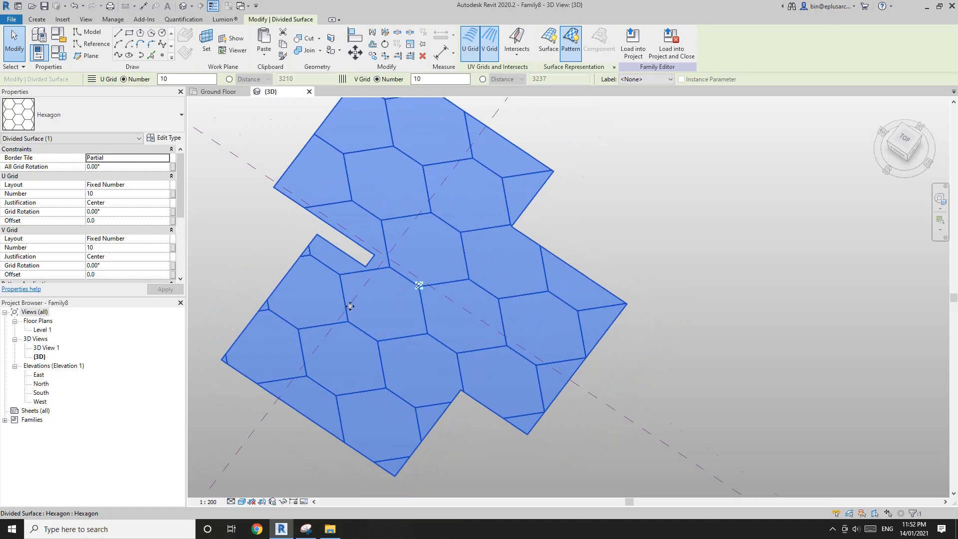
scroll(350, 307, "up", 2)
scroll(349, 338, "down", 1)
middle_click_drag(351, 337, 392, 319, "shift")
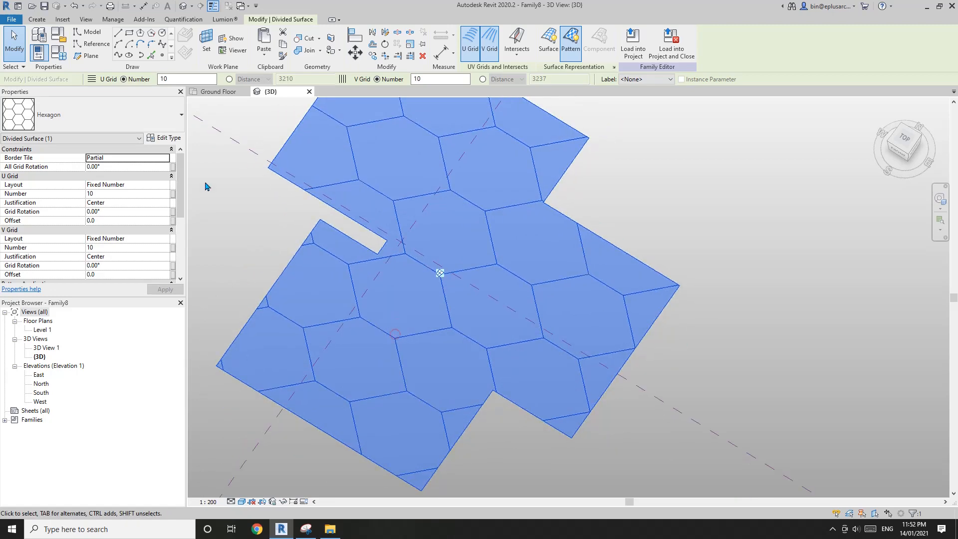
Change the divided surface's pattern to Triangle (flat)
left_click(100, 112)
scroll(79, 277, "down", 4)
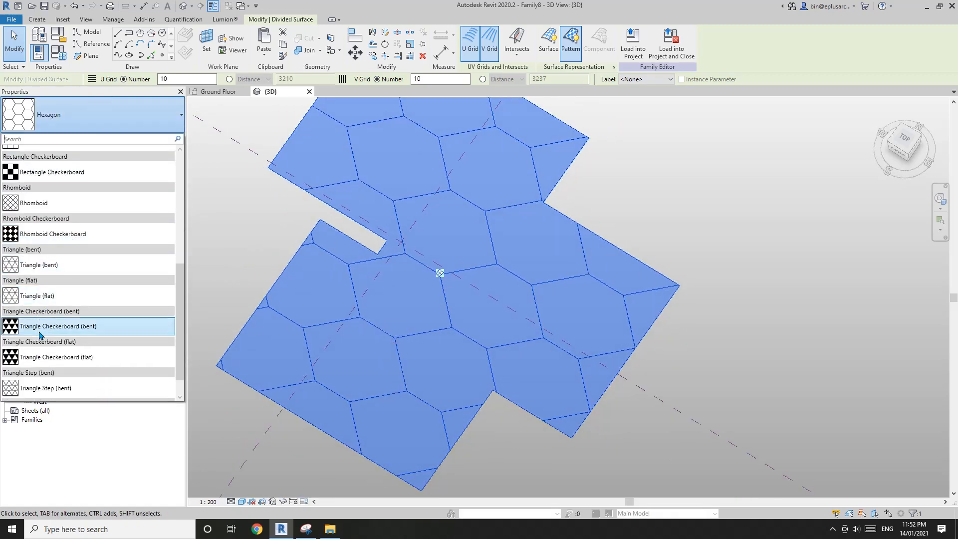
left_click(39, 299)
middle_click_drag(514, 320, 542, 325, "shift")
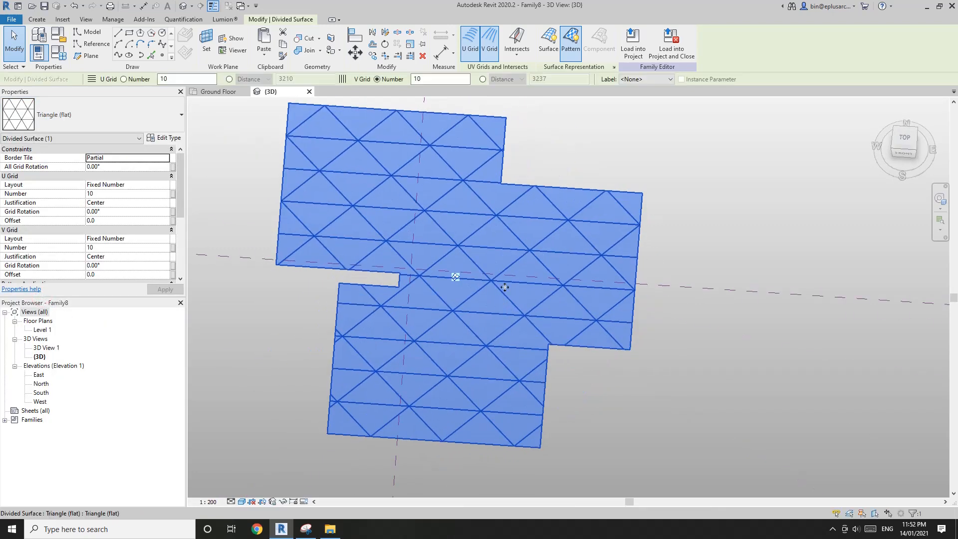
Turn off the pattern display and show the divided surface's UV grid lines with Nodes enabled in the Surface Representation settings
left_click(571, 50)
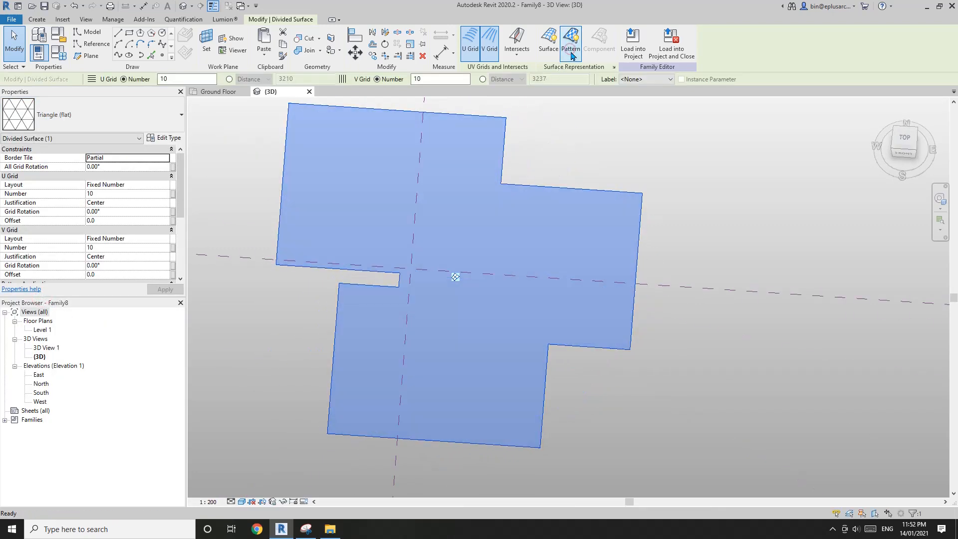
left_click(549, 50)
left_click(615, 68)
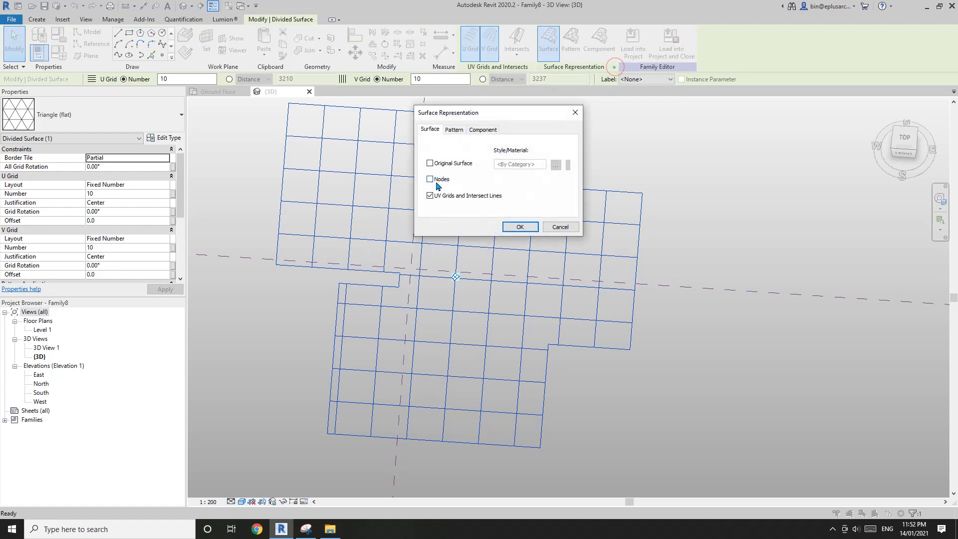
left_click(524, 228)
scroll(499, 322, "up", 2)
middle_click_drag(514, 291, 492, 284, "shift")
Set the divided surface's U grid to a Fixed Distance of 500 and its V grid to a Fixed Distance of 800
left_click(165, 185)
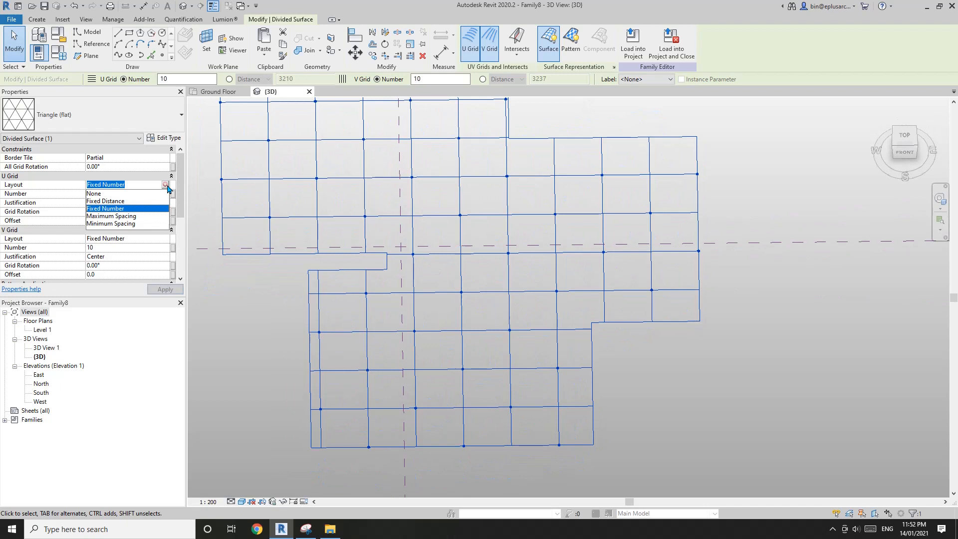
left_click(115, 201)
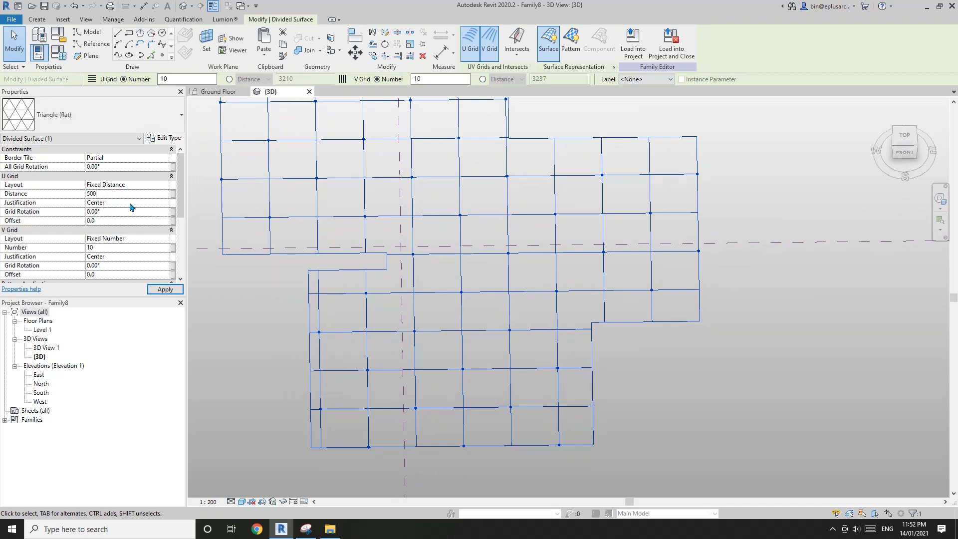
left_click(144, 238)
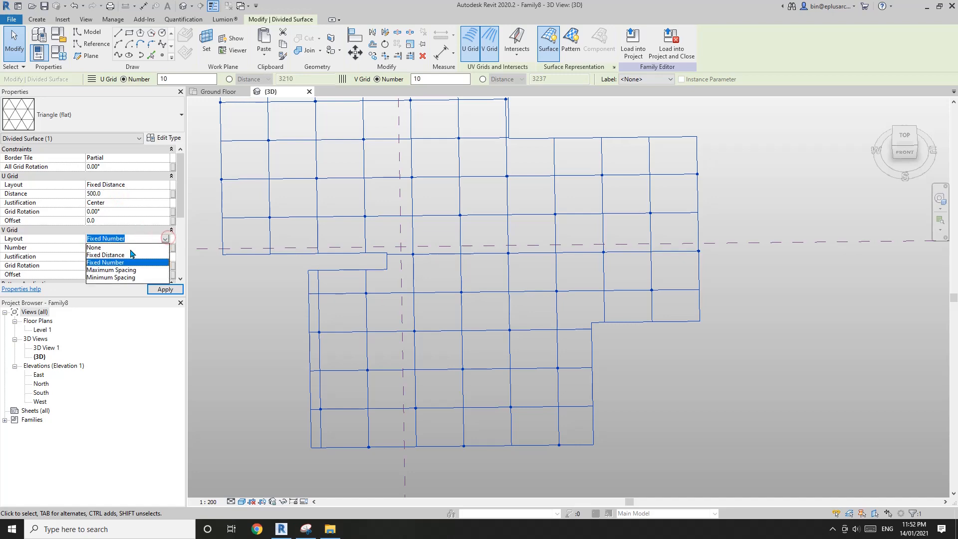
left_click(108, 256)
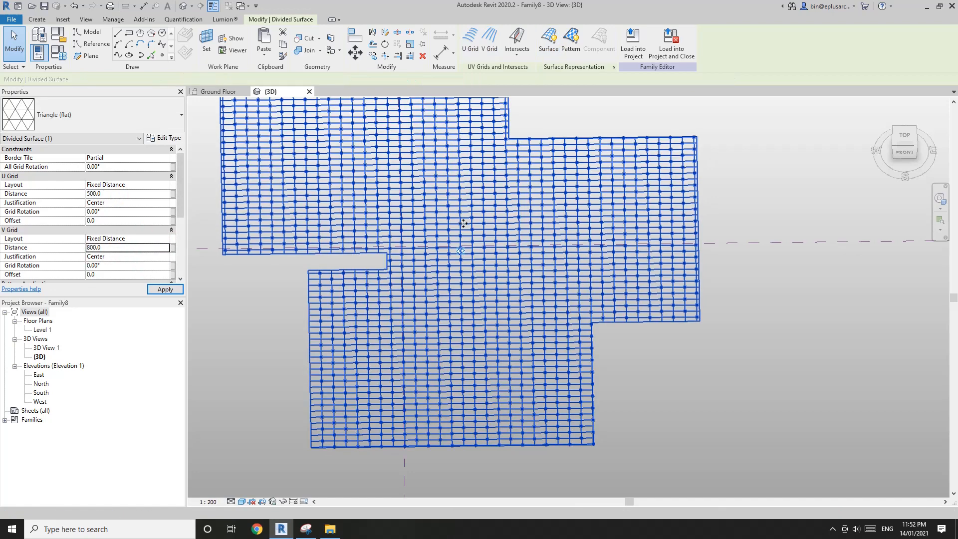
middle_click_drag(489, 327, 485, 299, "shift")
key("Escape")
Examine the grid spacing and node layout of the divided surface up close and reselect the surface
scroll(477, 353, "up", 2)
scroll(474, 355, "up", 5)
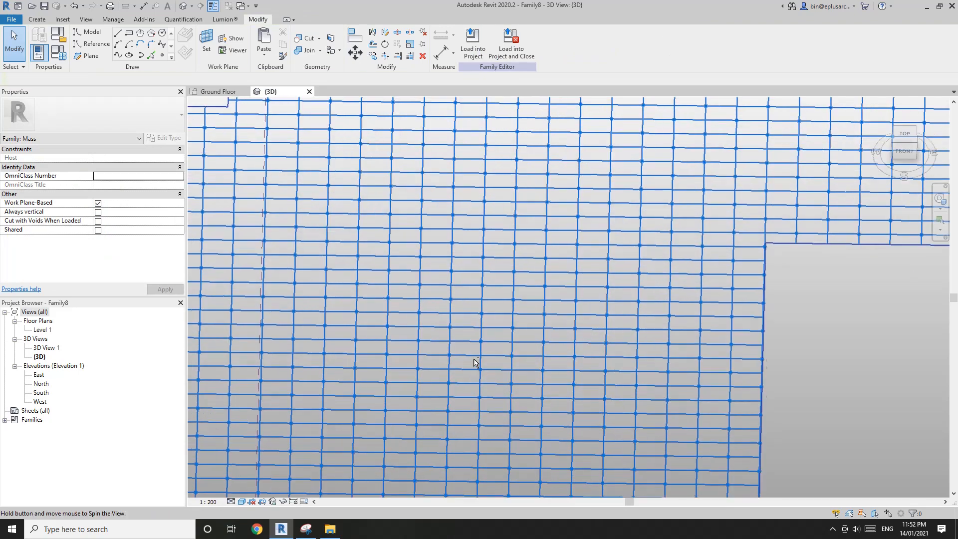
middle_click_drag(451, 314, 415, 320, "shift")
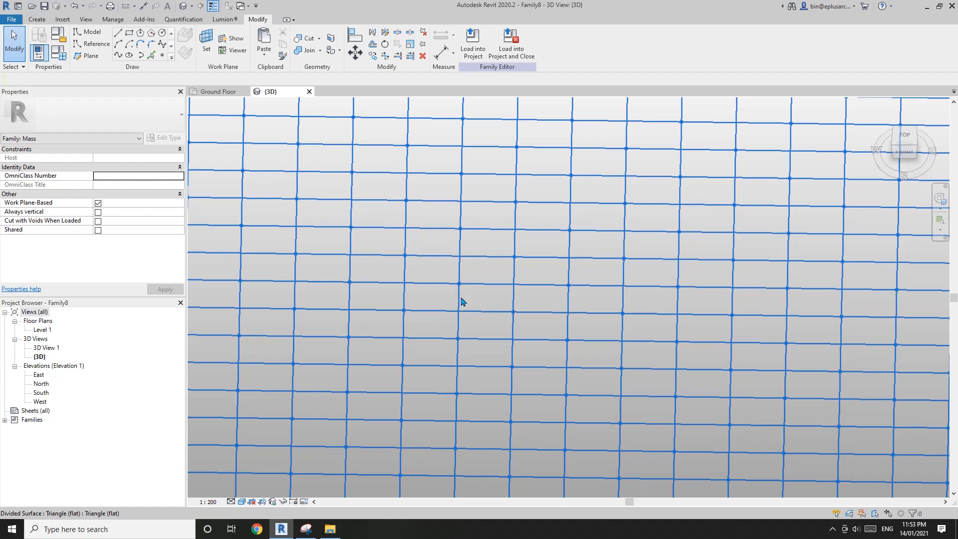
scroll(462, 300, "down", 5)
middle_click_drag(468, 315, 466, 345, "shift")
scroll(456, 357, "up", 2)
middle_click_drag(405, 289, 418, 270)
left_click(432, 283)
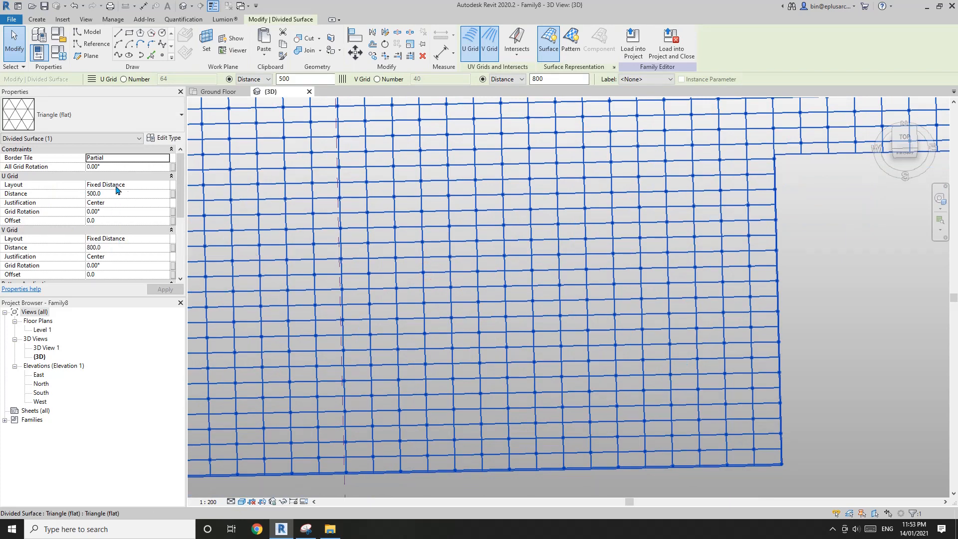
Add an aligned dimension between two grid nodes that lie two U grid spacings apart on the divided surface
middle_click_drag(431, 285, 450, 285)
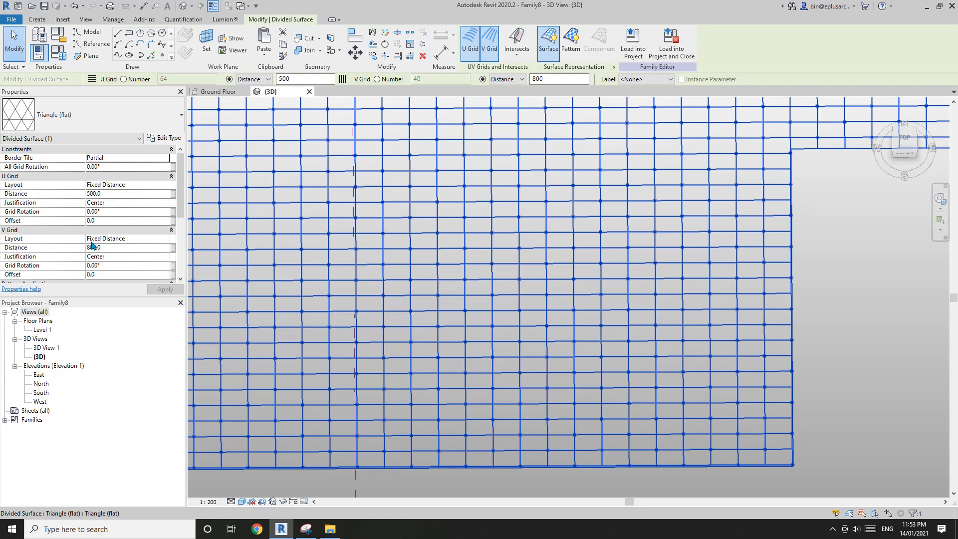
scroll(442, 264, "down", 1)
middle_click_drag(443, 265, 490, 349, "shift")
key("Escape")
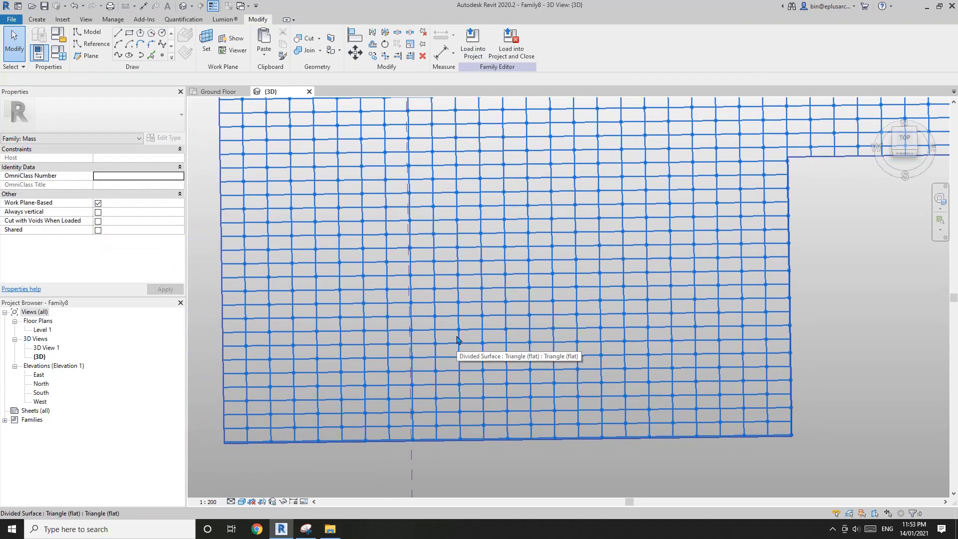
scroll(499, 334, "up", 4)
scroll(492, 330, "up", 1)
middle_click_drag(493, 333, 452, 322, "shift")
key("i")
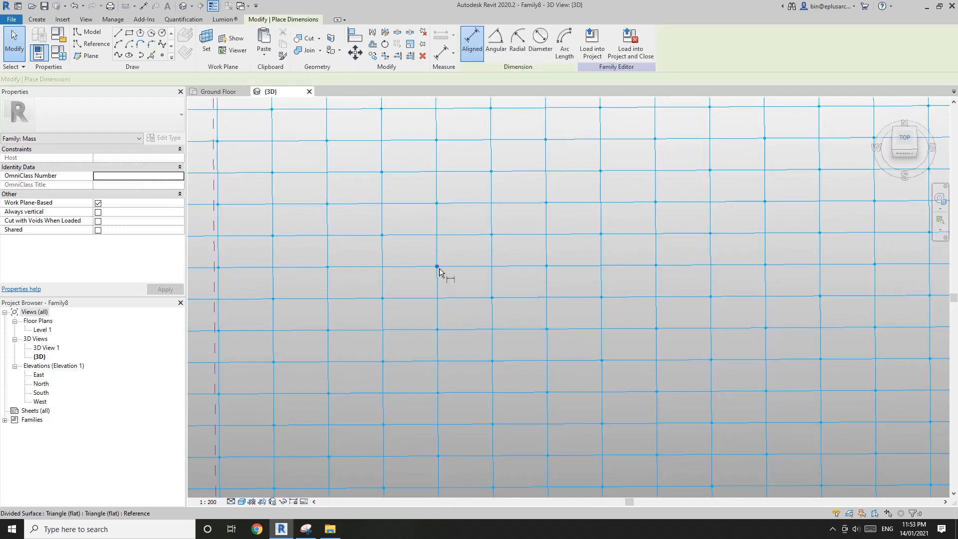
left_click(437, 267)
left_click(437, 328)
scroll(469, 316, "down", 2)
middle_click_drag(466, 316, 475, 318)
scroll(398, 309, "up", 2)
left_click(396, 293)
middle_click_drag(472, 285, 450, 288)
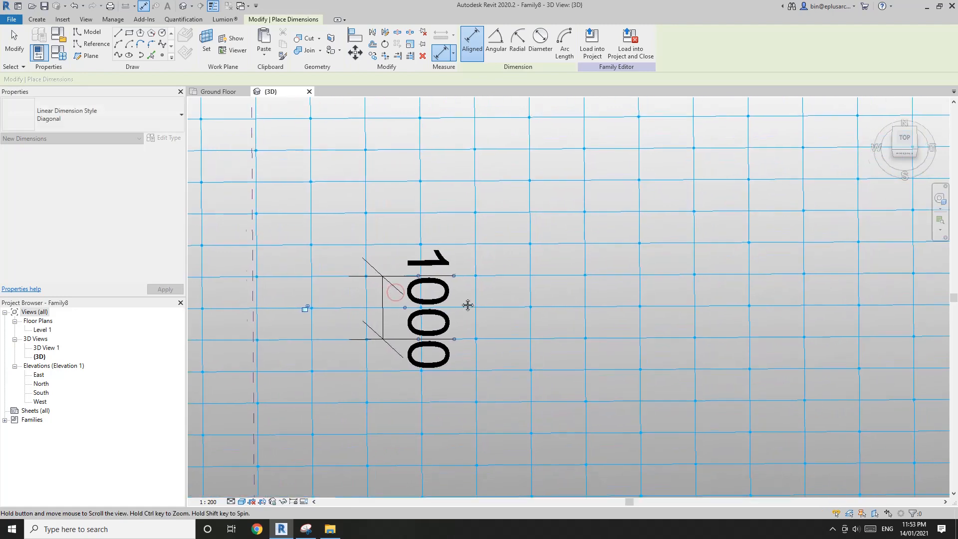
key("Escape")
key("Escape")
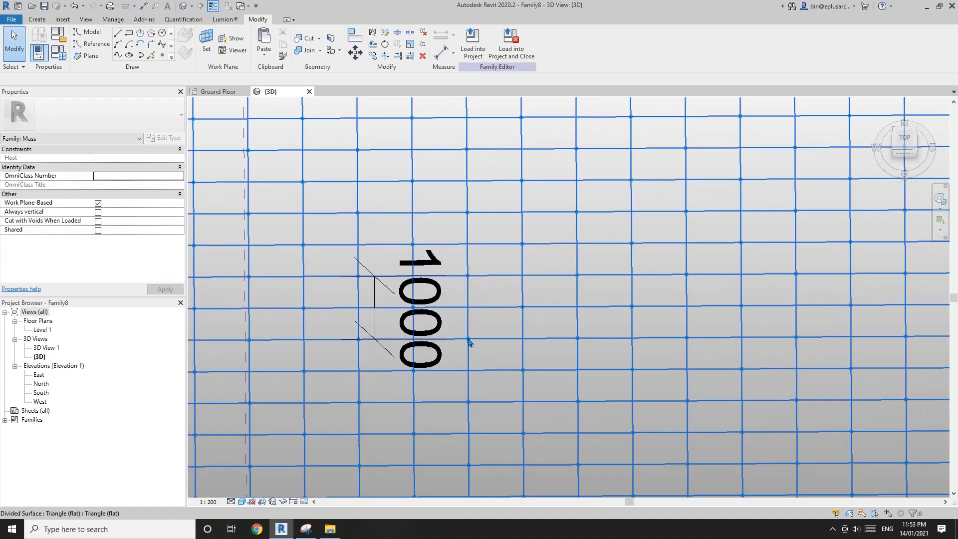
Add an aligned dimension string through three consecutive V grid positions, beside the first dimension, using nodes of the divided surface
left_click(489, 280)
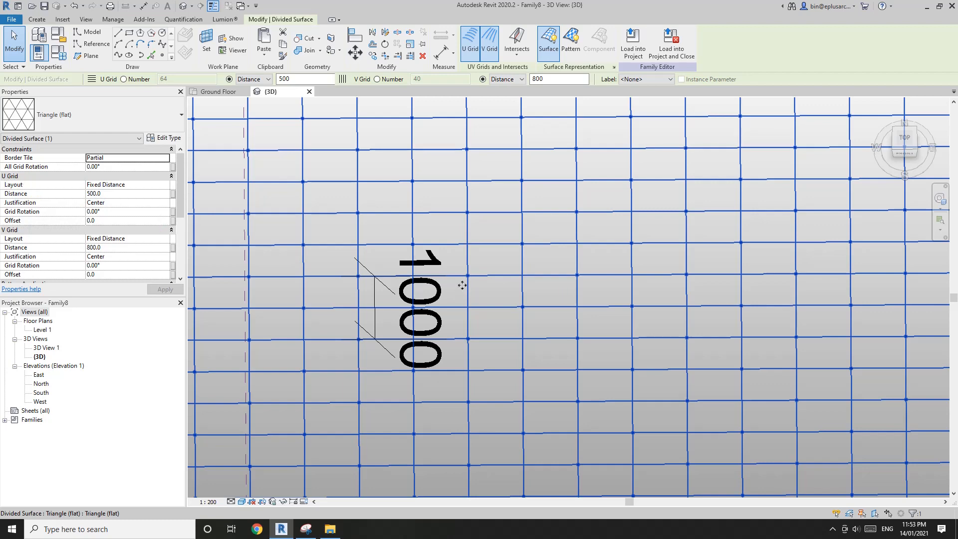
middle_click_drag(513, 313, 502, 310)
key("Escape")
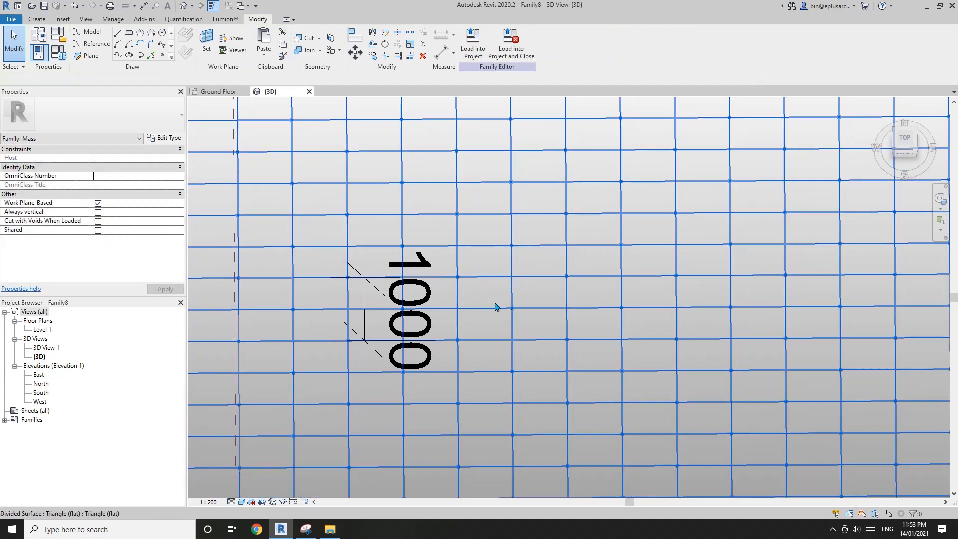
key("d")
key("i")
left_click(458, 277)
left_click(567, 277)
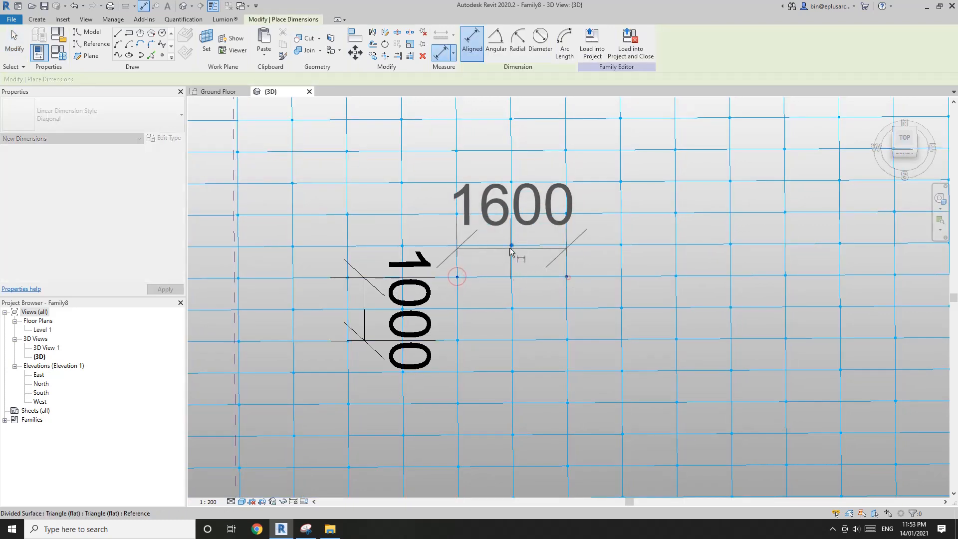
left_click(512, 246)
left_click(487, 202)
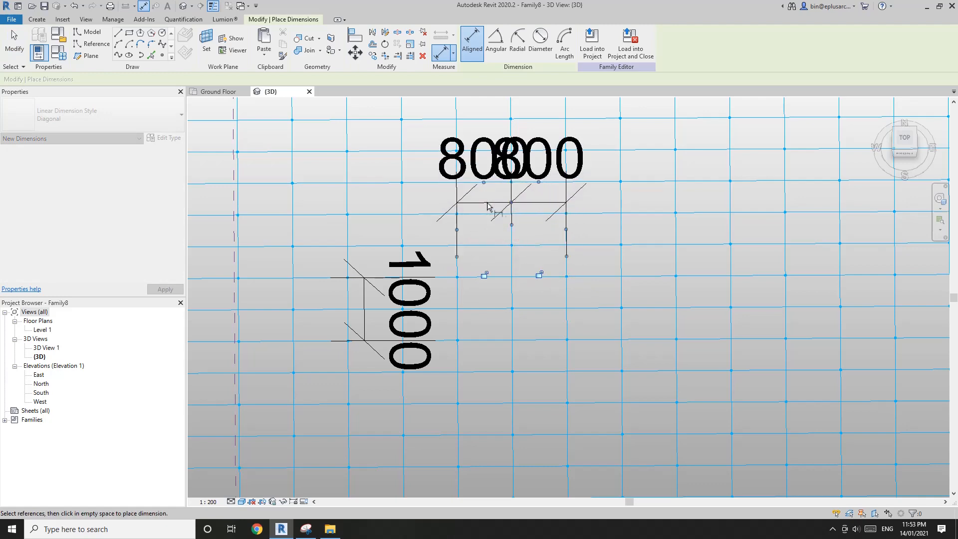
key("Escape")
key("Escape")
Delete the horizontal dimension string and undo the deletion
key("Tab")
left_click(549, 203)
key("Delete")
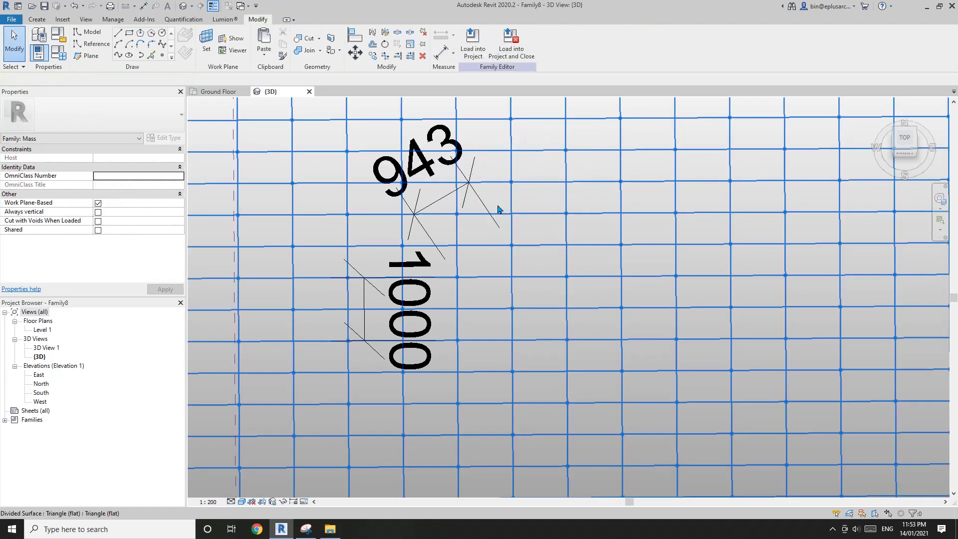
key("ctrl+z")
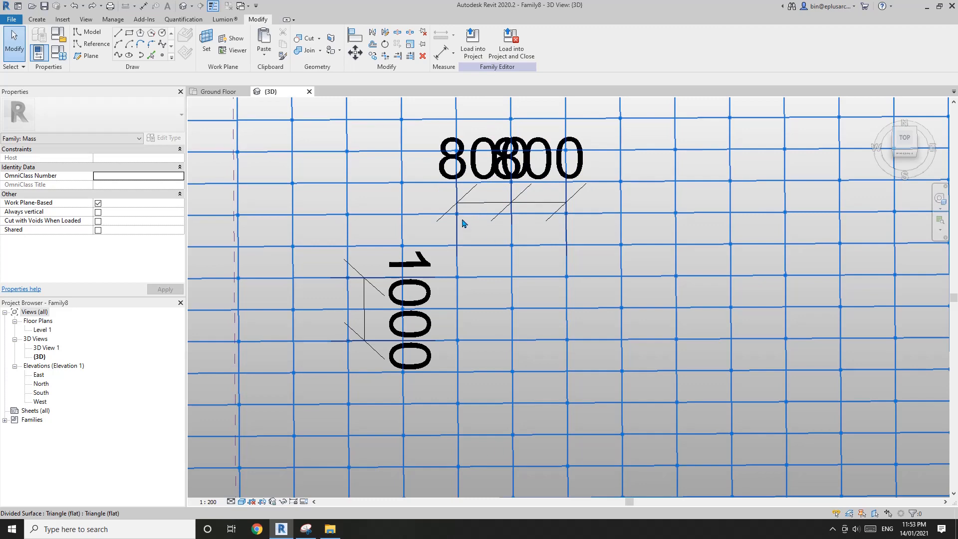
Add an aligned dimension along the diagonal between two nodes one U and one V spacing apart, placed clear of the other dimensions
left_click(334, 216)
key("Escape")
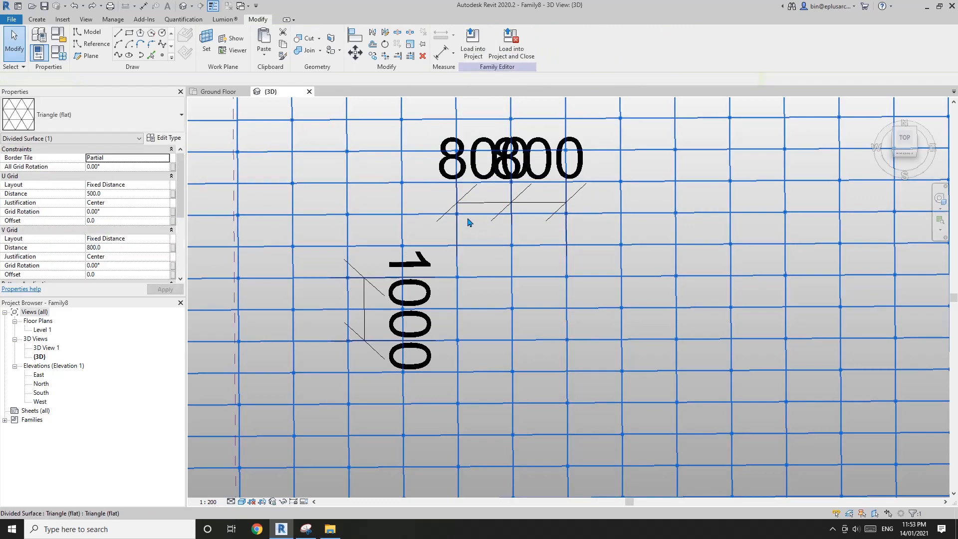
left_click(517, 253)
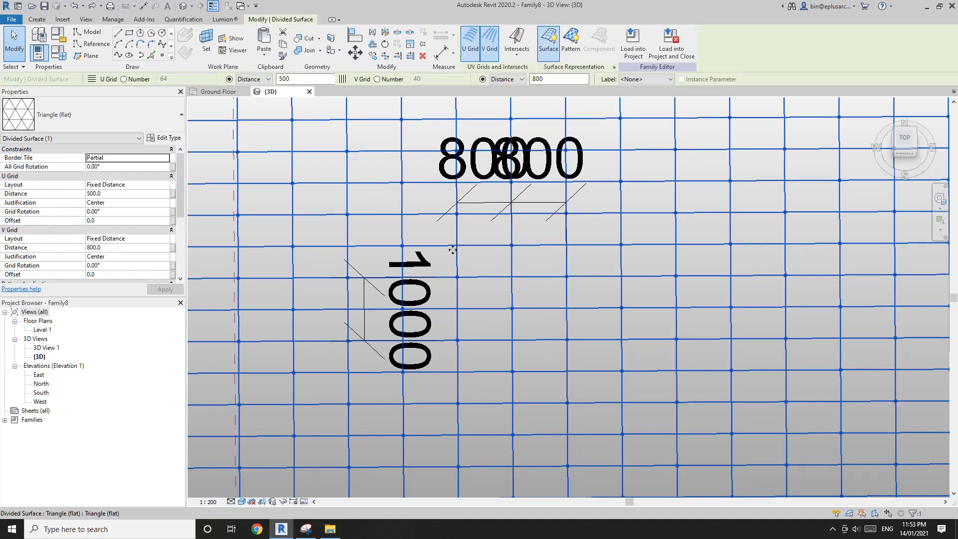
middle_click_drag(522, 272, 492, 248)
key("Escape")
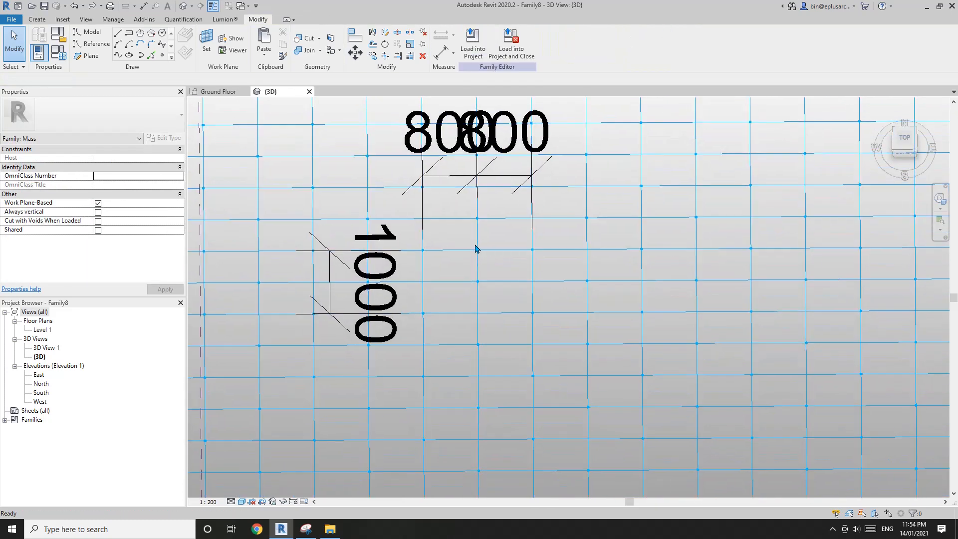
key("d")
key("i")
scroll(478, 222, "up", 2)
left_click(479, 216)
left_click(407, 258)
scroll(406, 257, "down", 1)
middle_click_drag(383, 225, 390, 237)
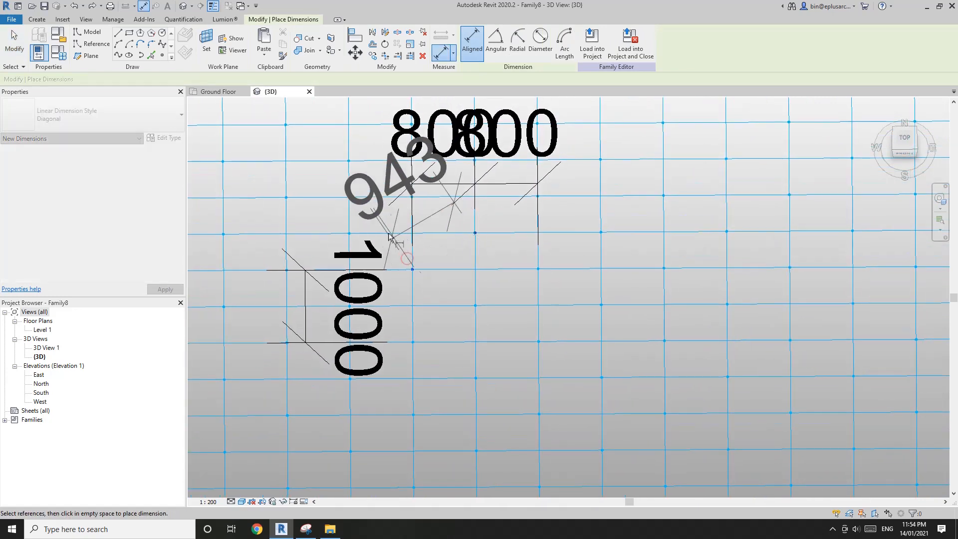
middle_click_drag(352, 185, 401, 200)
left_click(370, 214)
key("Escape")
key("Escape")
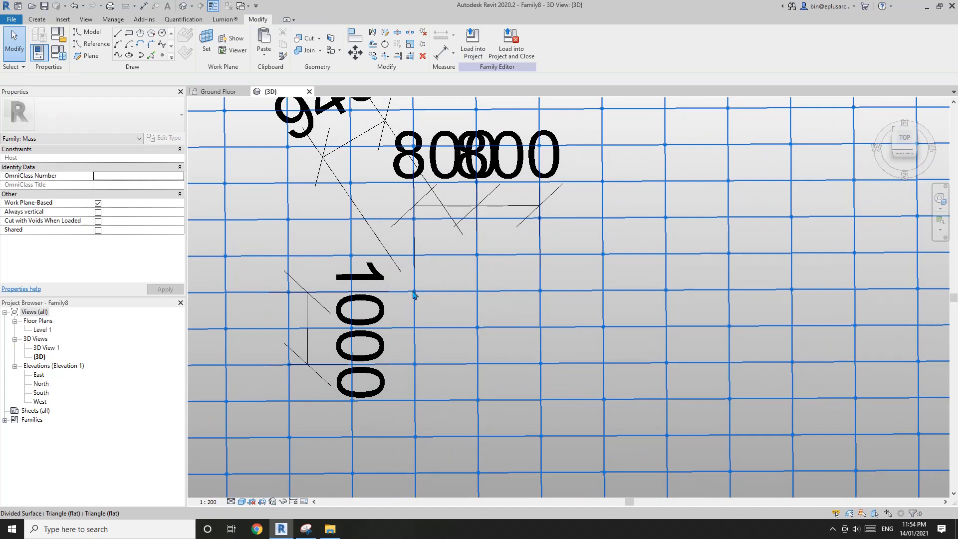
Switch to Snipping Tool and capture a new snip of the grid area containing the three dimensions
scroll(414, 313, "down", 2)
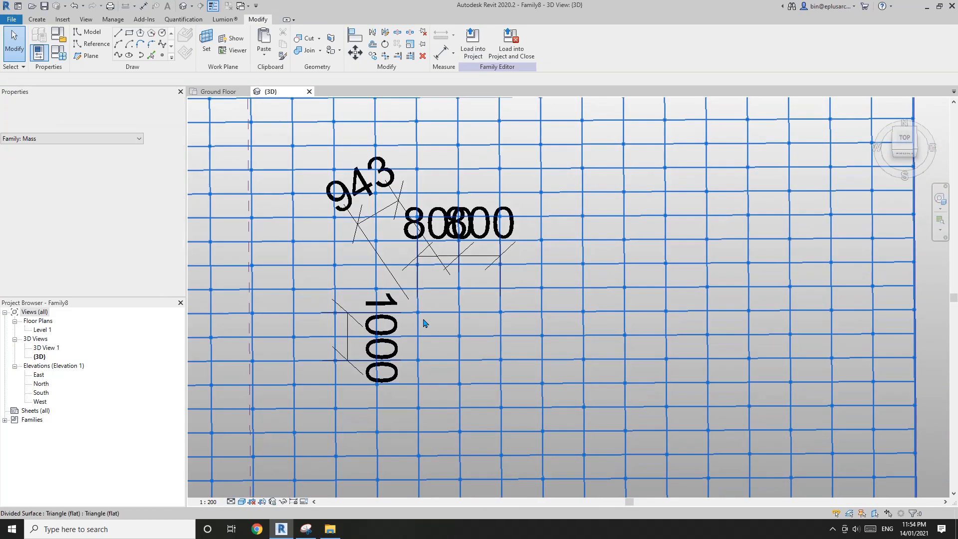
left_click(448, 315)
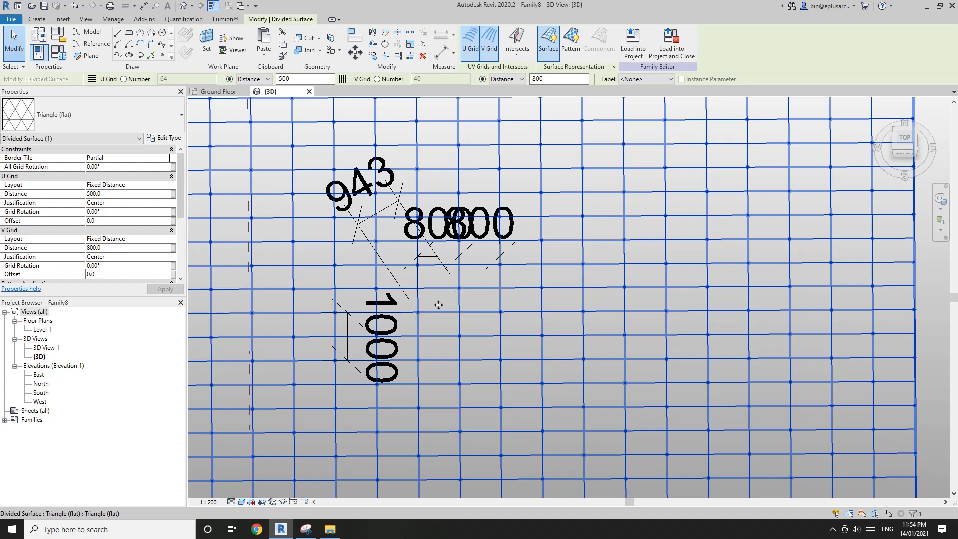
scroll(421, 312, "up", 4)
key("Escape")
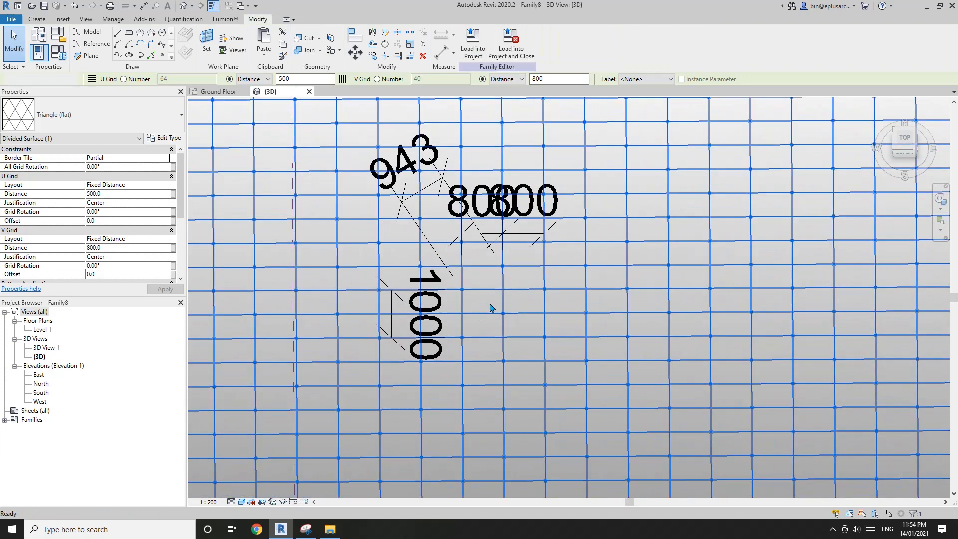
scroll(504, 280, "up", 1)
middle_click_drag(495, 304, 514, 314)
scroll(514, 314, "up", 1)
scroll(515, 316, "down", 3)
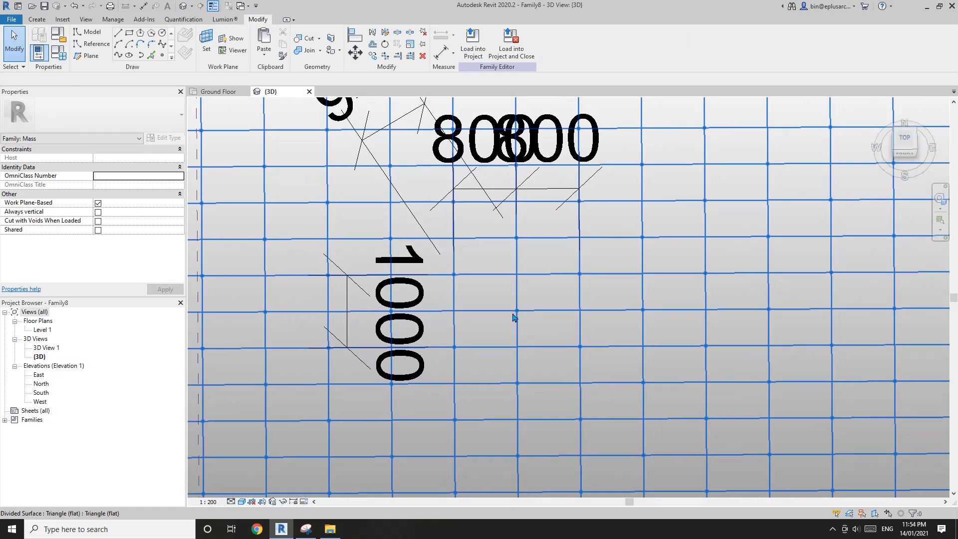
left_click(306, 530)
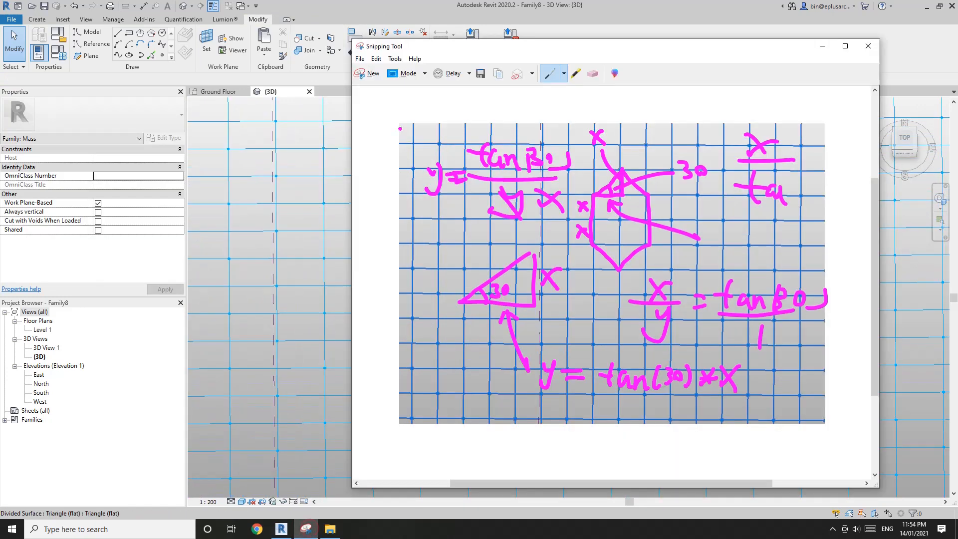
left_click(367, 73)
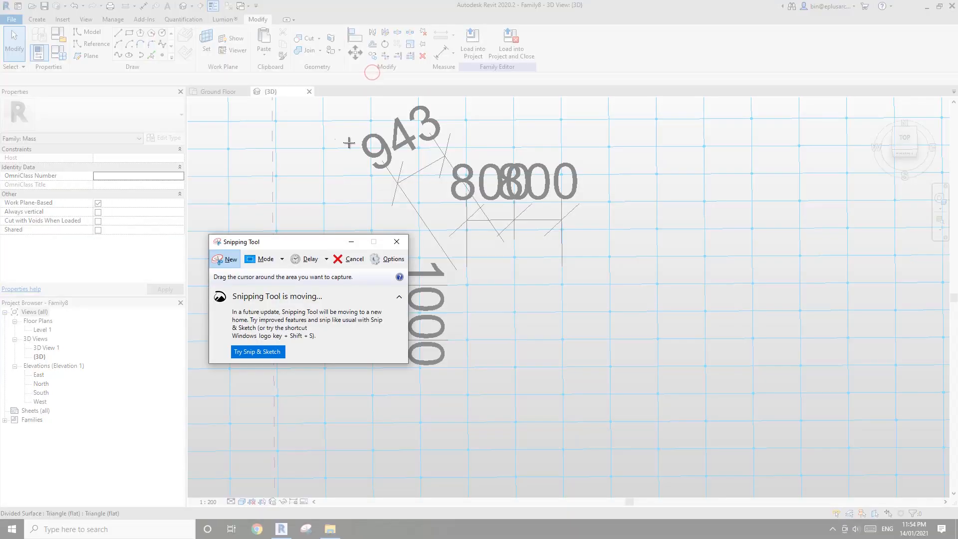
left_click_drag(282, 109, 816, 456)
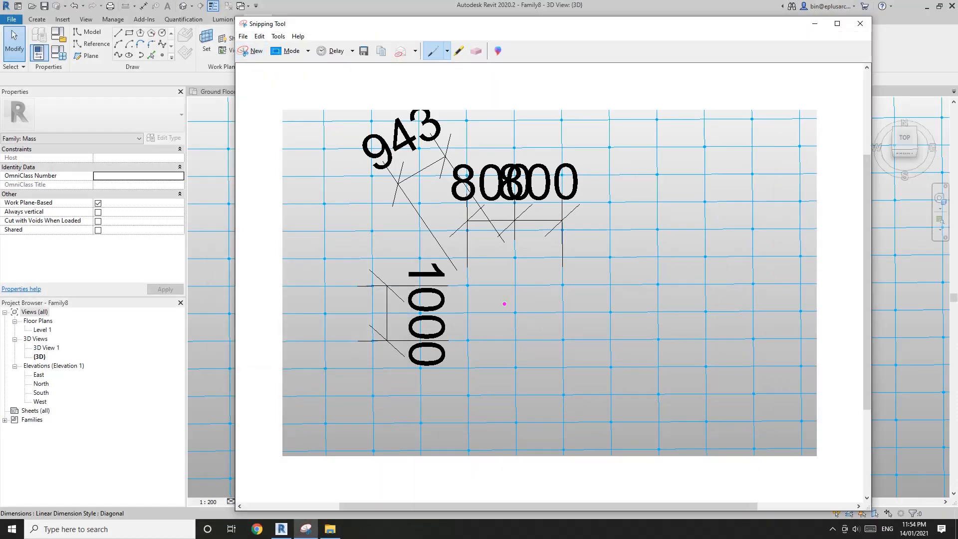
Sketch a hexagon two cells wide on the snip's grid with x side marks, and circle its upper corner triangle labelled 30
mouse_move(466, 288)
left_mouse_down()
mouse_move(516, 256)
mouse_move(543, 276)
mouse_move(562, 330)
mouse_move(517, 368)
mouse_move(495, 353)
left_mouse_up()
left_click_drag(467, 287, 467, 334)
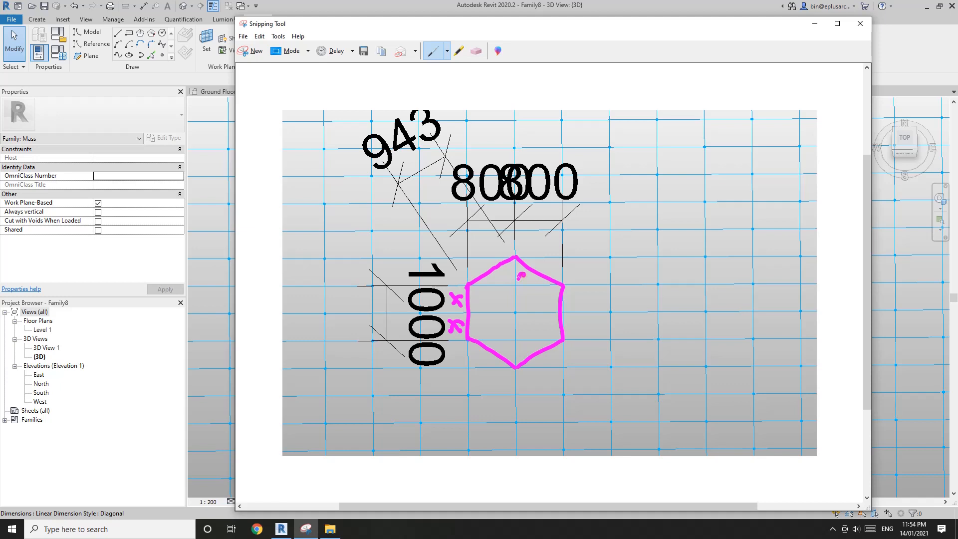
left_click_drag(516, 258, 515, 273)
left_click_drag(488, 281, 650, 232)
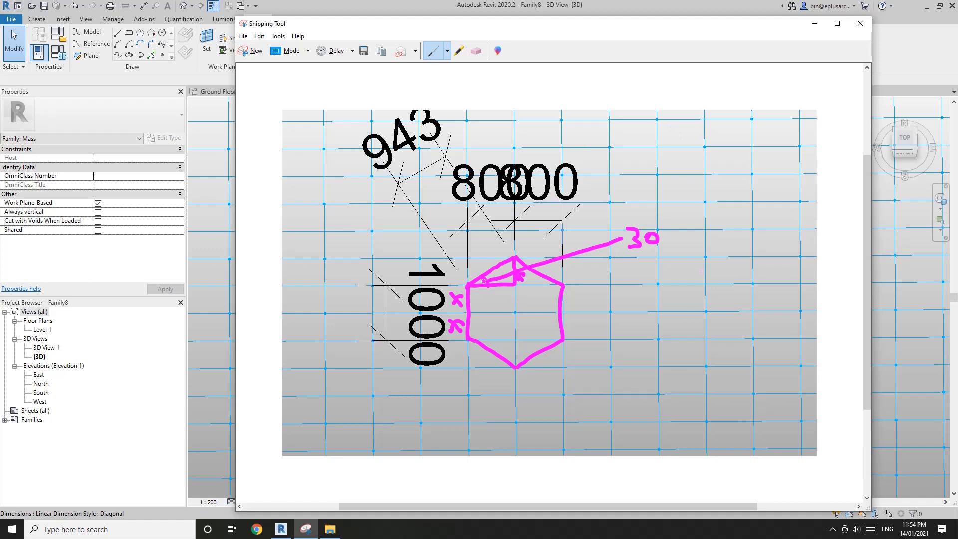
mouse_move(485, 248)
left_mouse_down()
mouse_move(483, 298)
mouse_move(489, 246)
left_mouse_up()
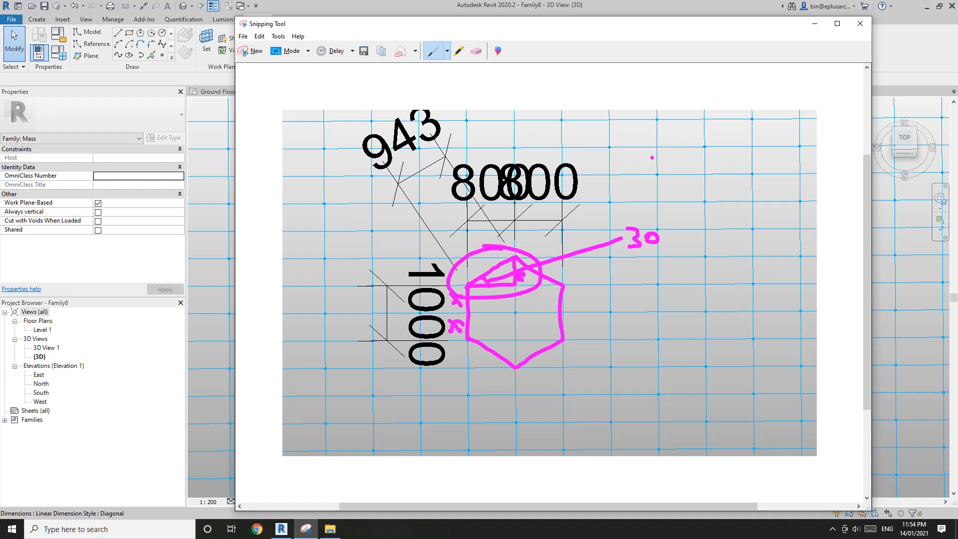
Draw an enlarged right triangle beside the hexagon with height x, base y and angle 30
mouse_move(656, 142)
left_mouse_down()
mouse_move(637, 188)
mouse_move(697, 165)
mouse_move(692, 126)
mouse_move(724, 168)
left_mouse_up()
mouse_move(648, 194)
left_mouse_down()
mouse_move(667, 197)
mouse_move(658, 215)
left_mouse_up()
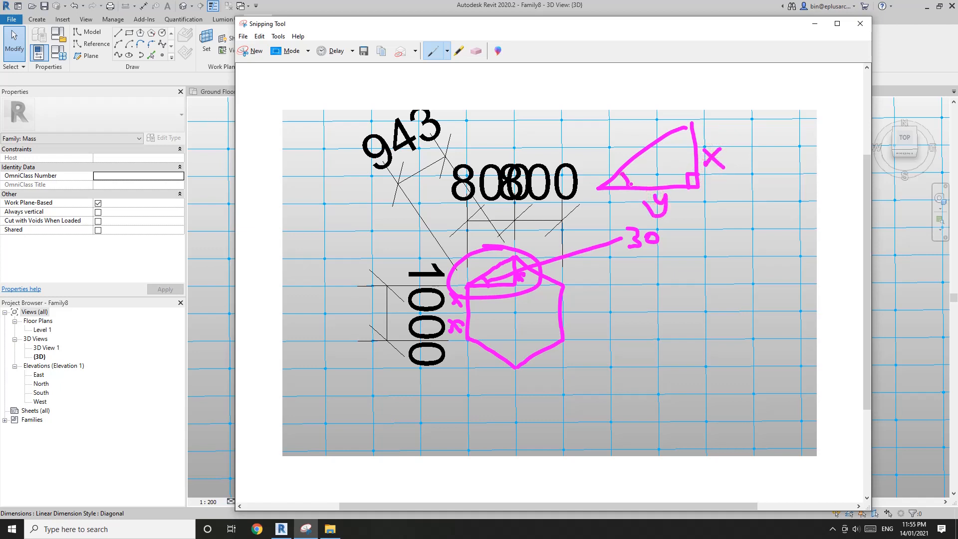
left_click_drag(631, 184, 632, 166)
Write the equation tan30 = x/y below the triangle sketch
mouse_move(633, 282)
left_mouse_down()
mouse_move(664, 297)
mouse_move(698, 269)
mouse_move(702, 289)
mouse_move(681, 313)
mouse_move(733, 282)
mouse_move(674, 304)
mouse_move(703, 303)
left_mouse_up()
left_click(476, 51)
left_click(434, 51)
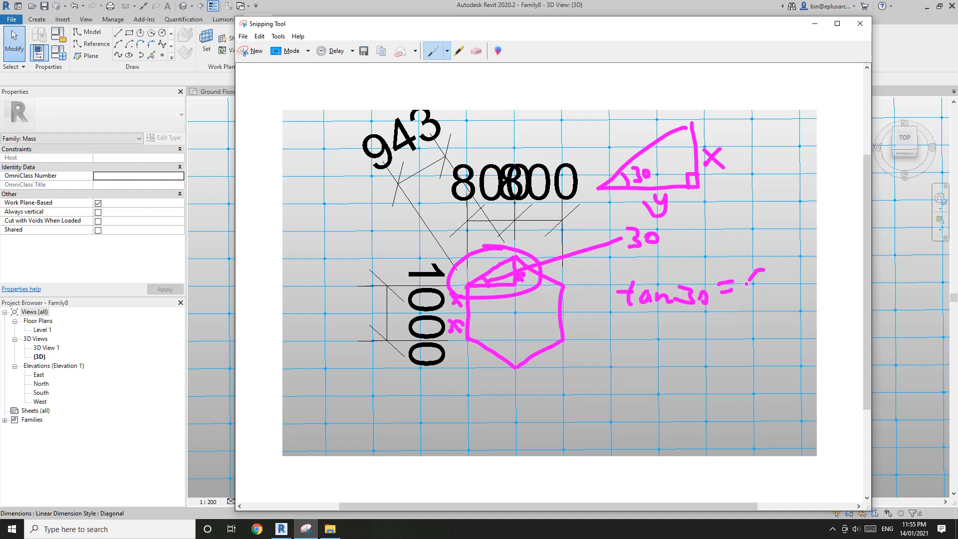
mouse_move(741, 269)
left_mouse_down()
mouse_move(772, 291)
mouse_move(756, 306)
left_mouse_up()
left_click_drag(764, 297, 750, 320)
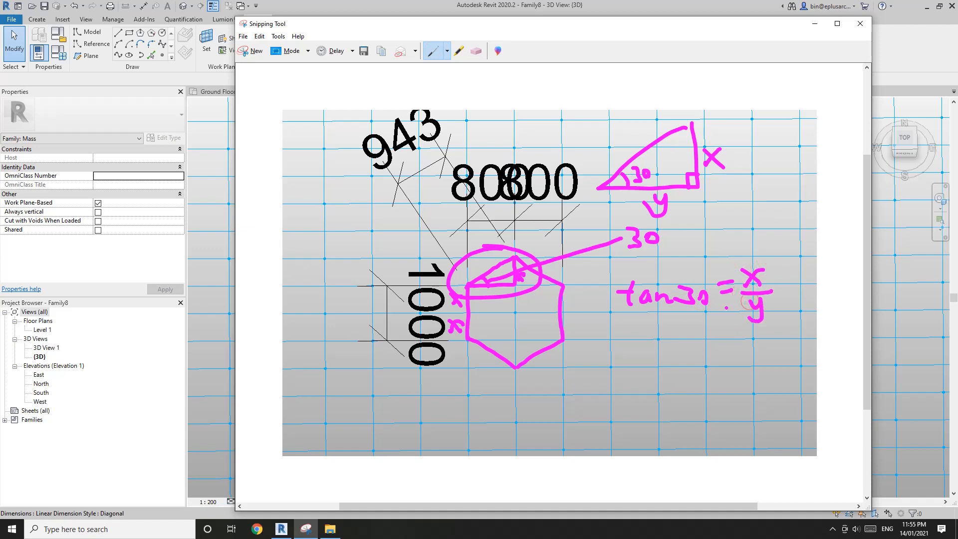
Write the rearranged formula y = x / tan(30) beneath the first equation
mouse_move(615, 337)
left_mouse_down()
mouse_move(634, 333)
mouse_move(618, 368)
mouse_move(662, 348)
left_mouse_up()
mouse_move(644, 358)
left_mouse_down()
mouse_move(739, 349)
mouse_move(711, 344)
left_mouse_up()
mouse_move(724, 324)
left_mouse_down()
mouse_move(702, 344)
mouse_move(695, 385)
mouse_move(703, 371)
mouse_move(730, 382)
mouse_move(759, 368)
mouse_move(769, 380)
left_mouse_up()
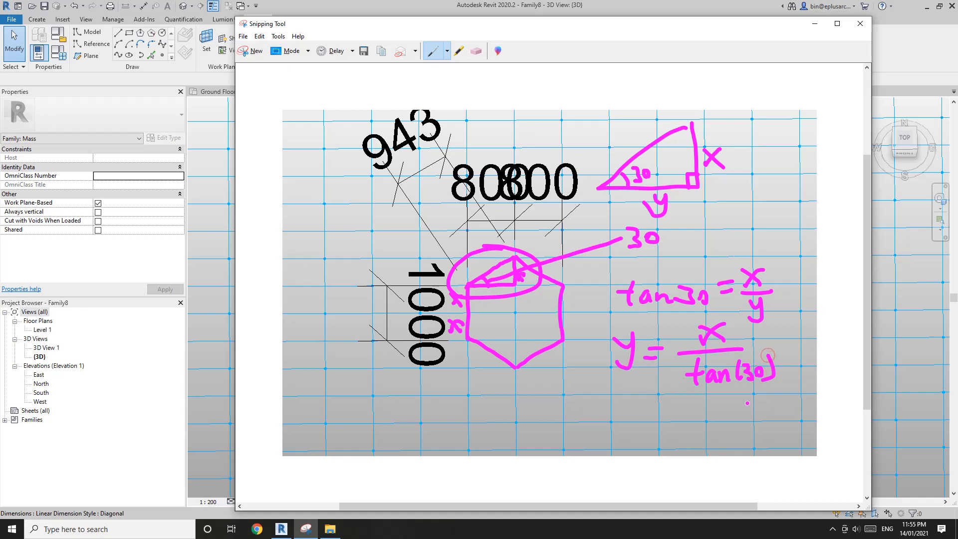
Return to the mass family and link the divided surface's U grid distance to a new instance parameter named X
left_click_drag(546, 28, 572, 22)
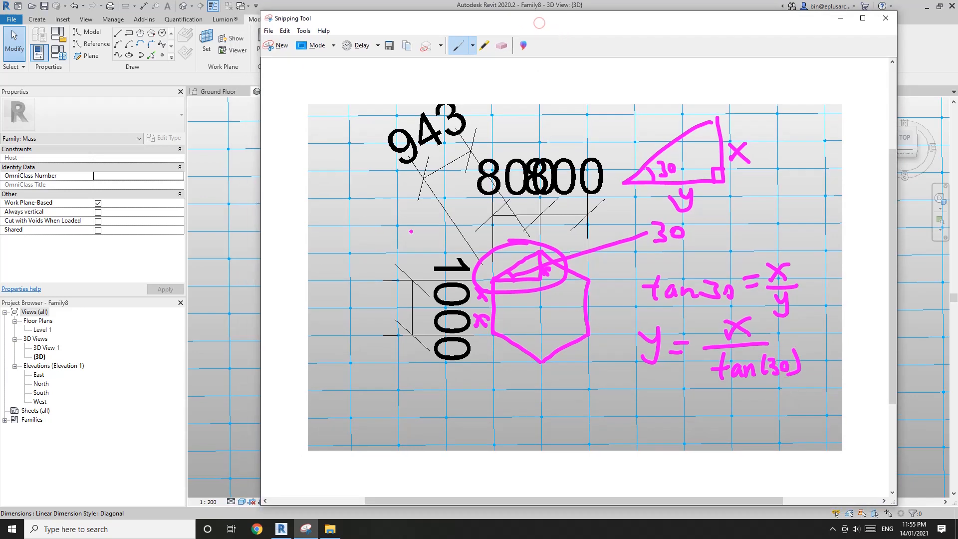
left_click(228, 253)
middle_click_drag(366, 238, 372, 240)
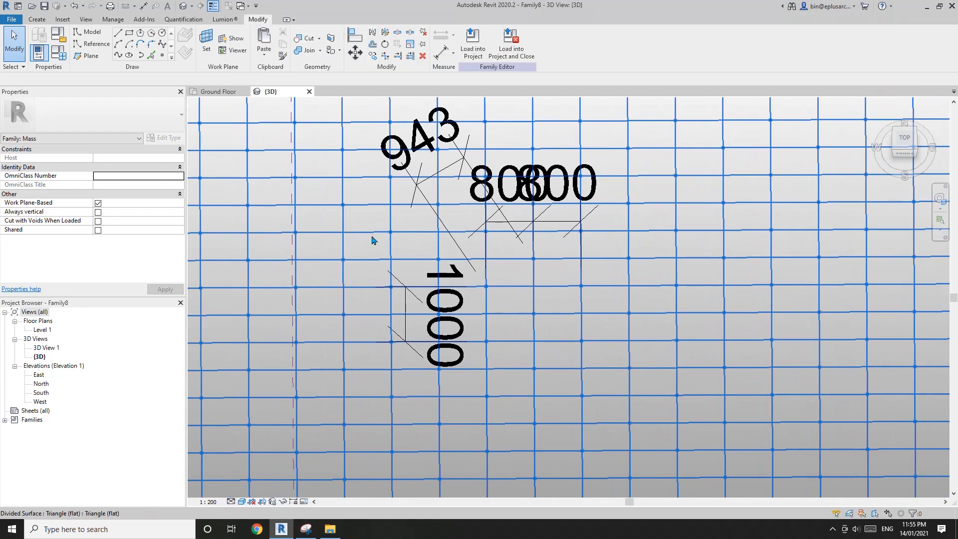
left_click(406, 231)
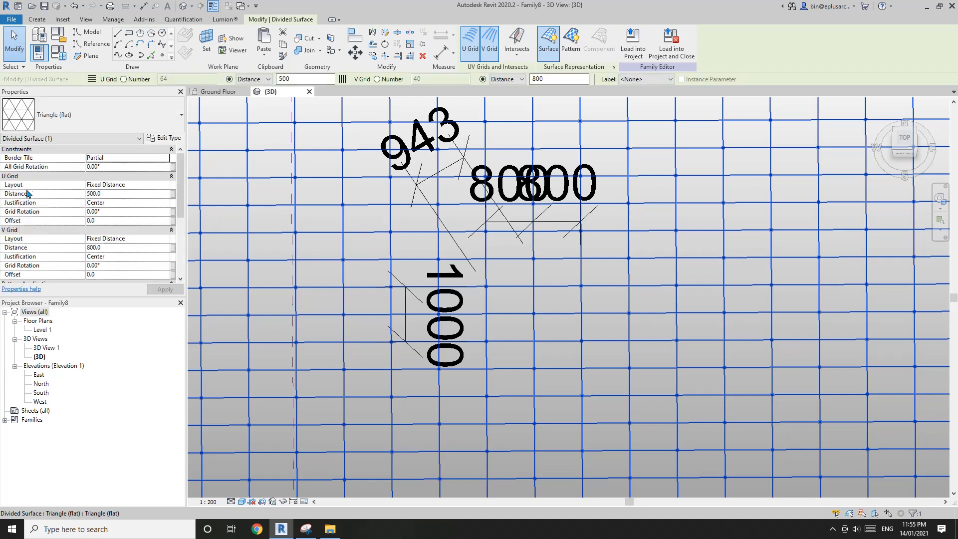
left_click(173, 196)
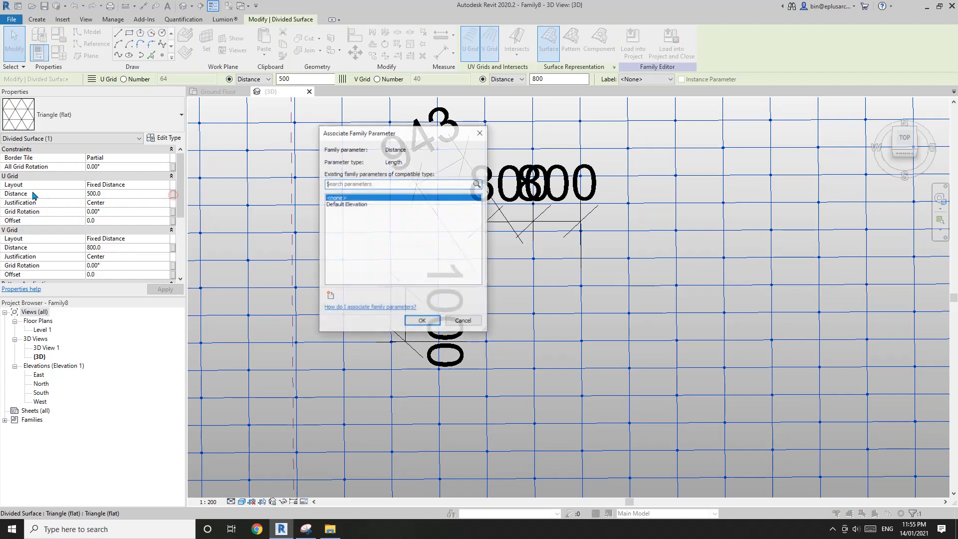
left_click(331, 294)
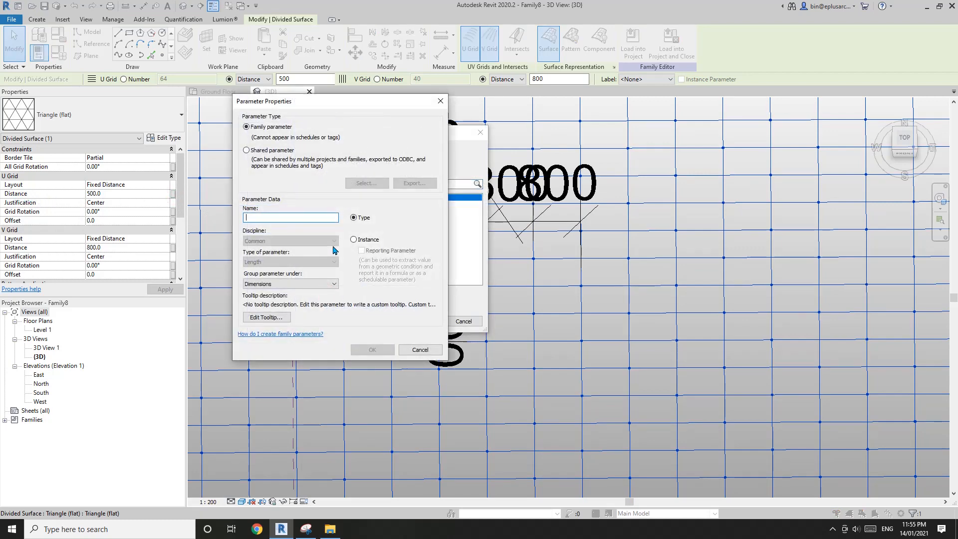
type("X")
left_click(354, 239)
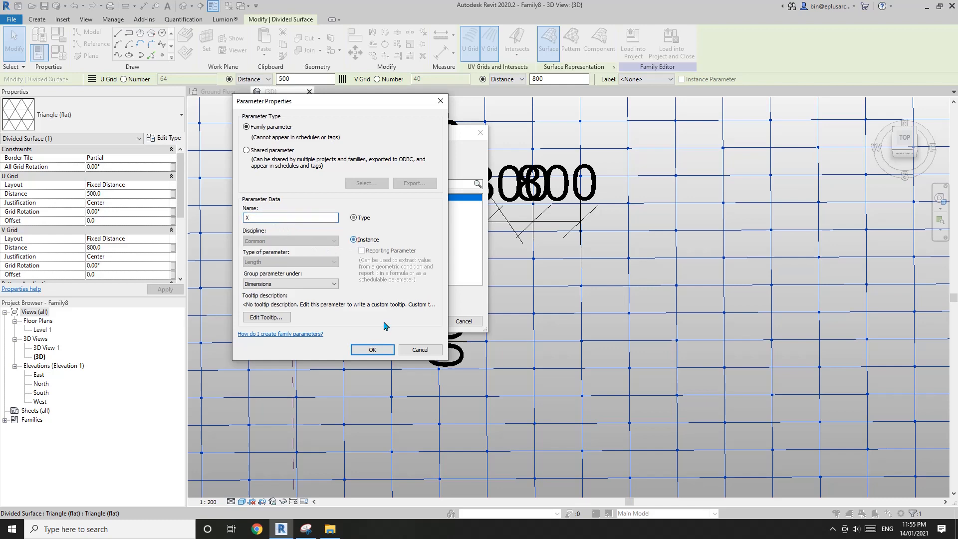
left_click(373, 349)
left_click(423, 321)
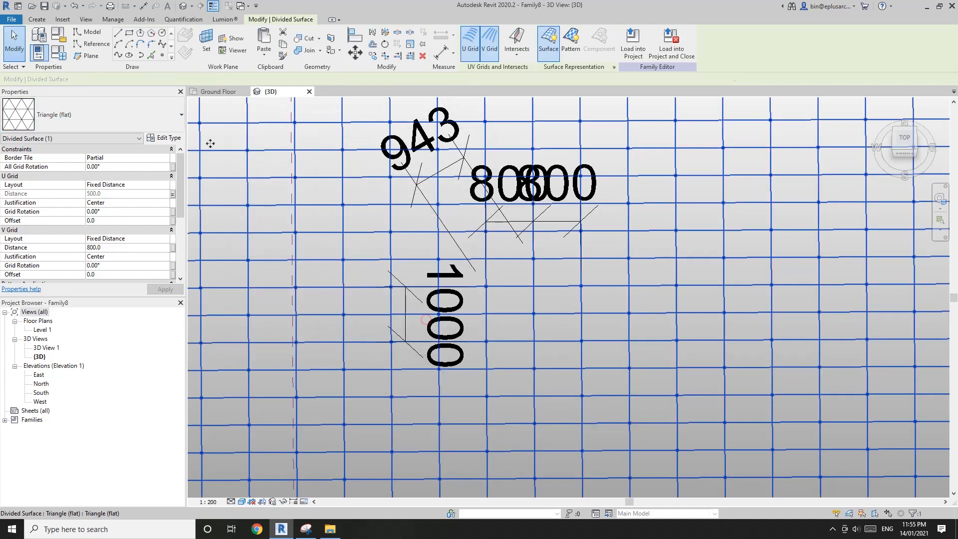
Link the divided surface's V grid distance to a new instance parameter named Y
left_click(173, 247)
left_click(330, 296)
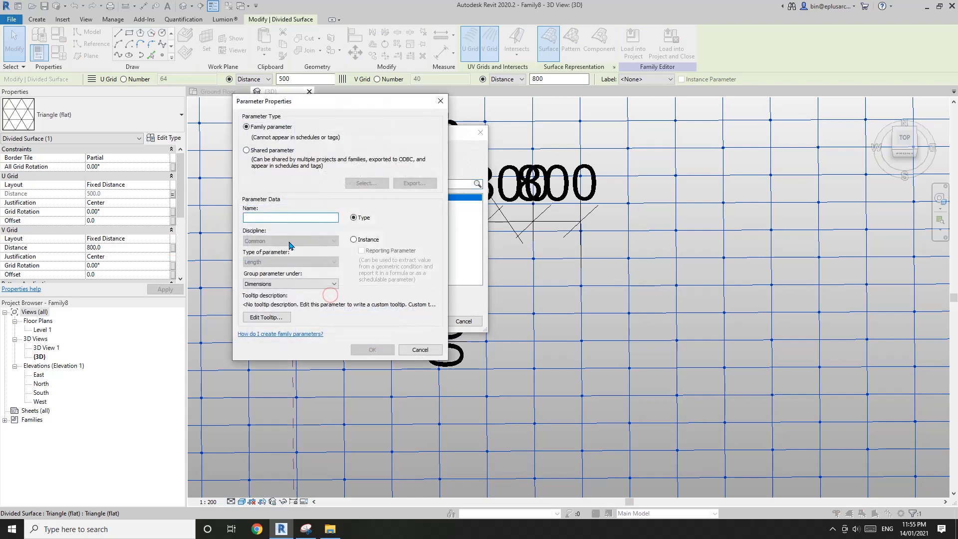
type("Y")
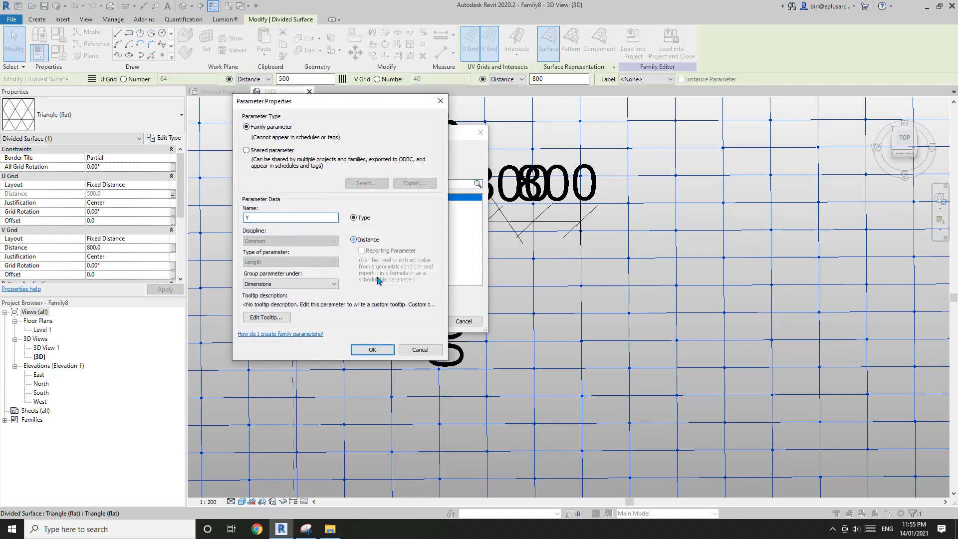
left_click(372, 349)
left_click(423, 322)
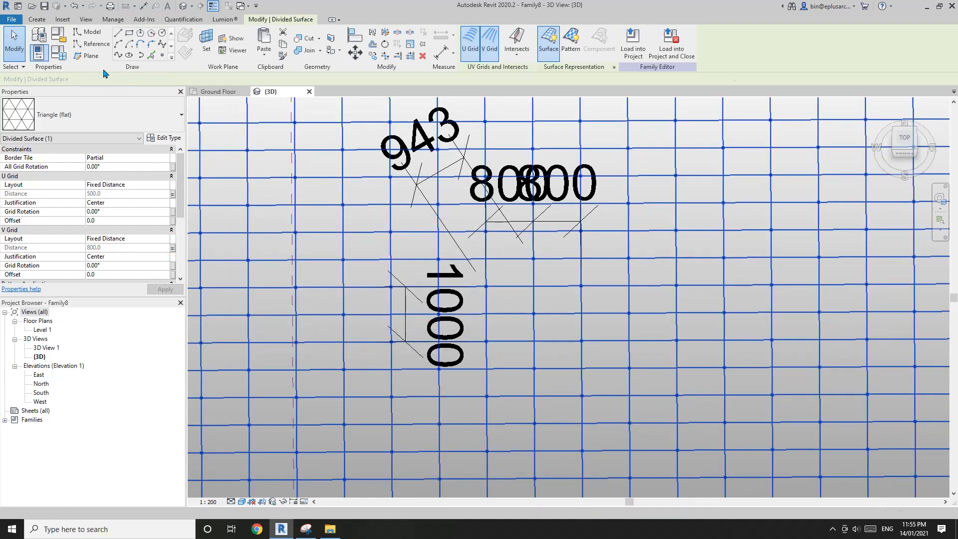
Give the Y family parameter the formula X / tan(30°) and apply it to the surface
left_click(59, 53)
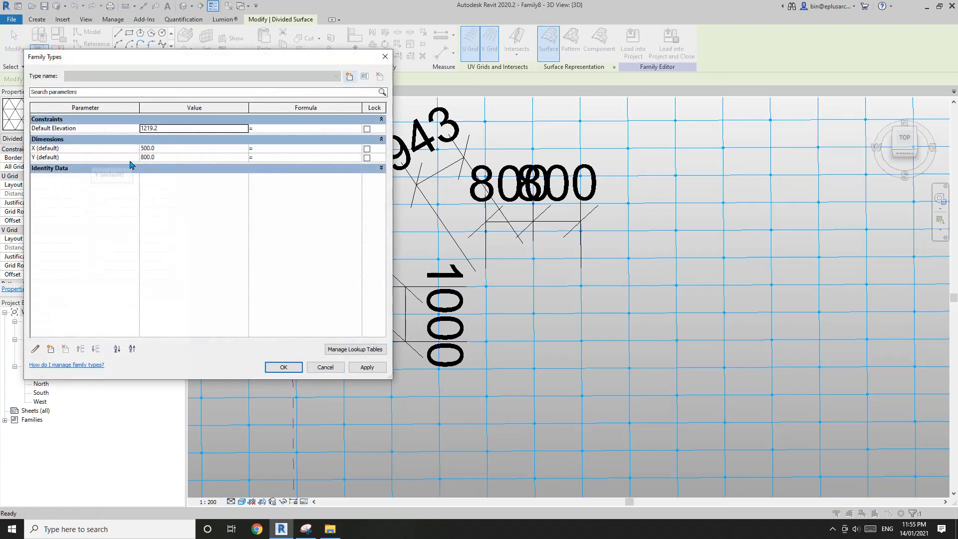
left_click(276, 157)
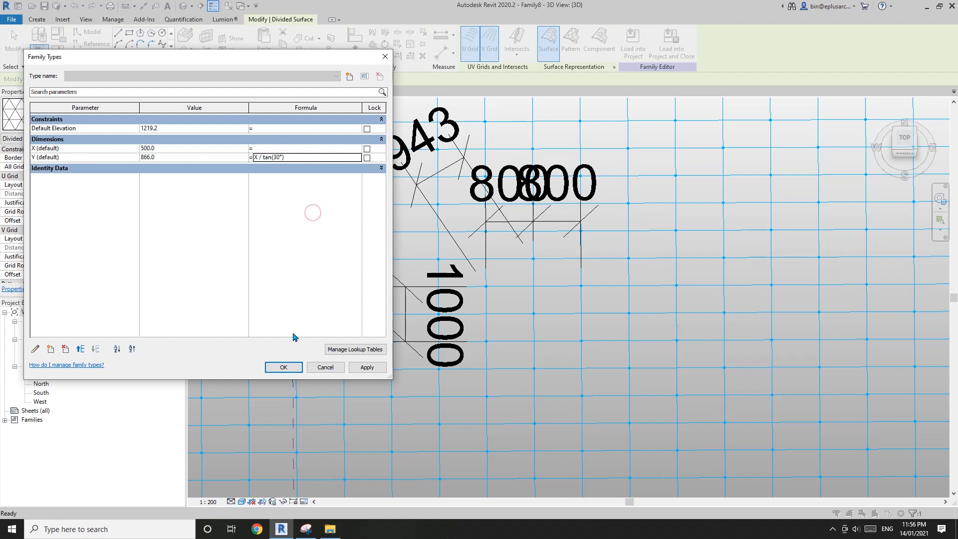
left_click(284, 368)
key("Escape")
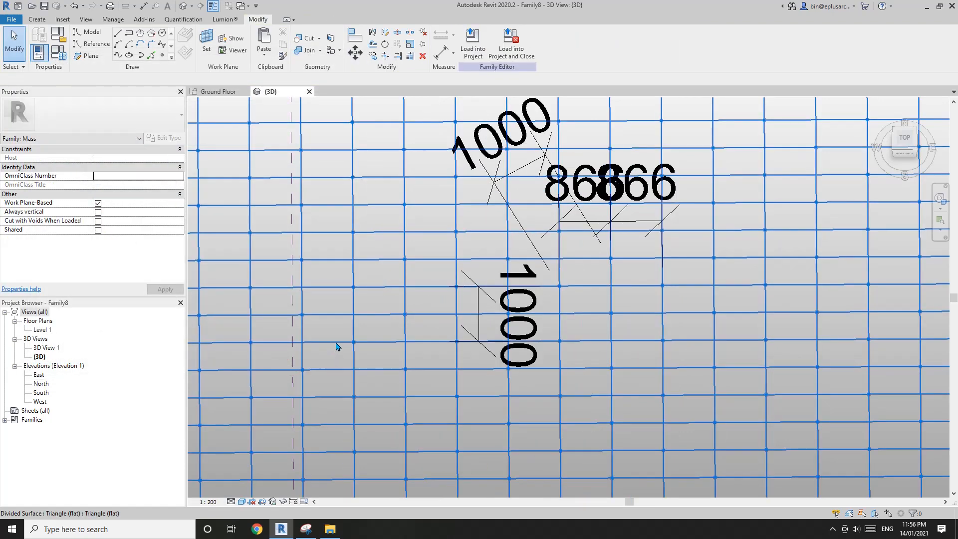
Examine the side and diagonal dimensions on the divided surface alongside the X and Y parameter values
middle_click_drag(485, 276, 400, 284)
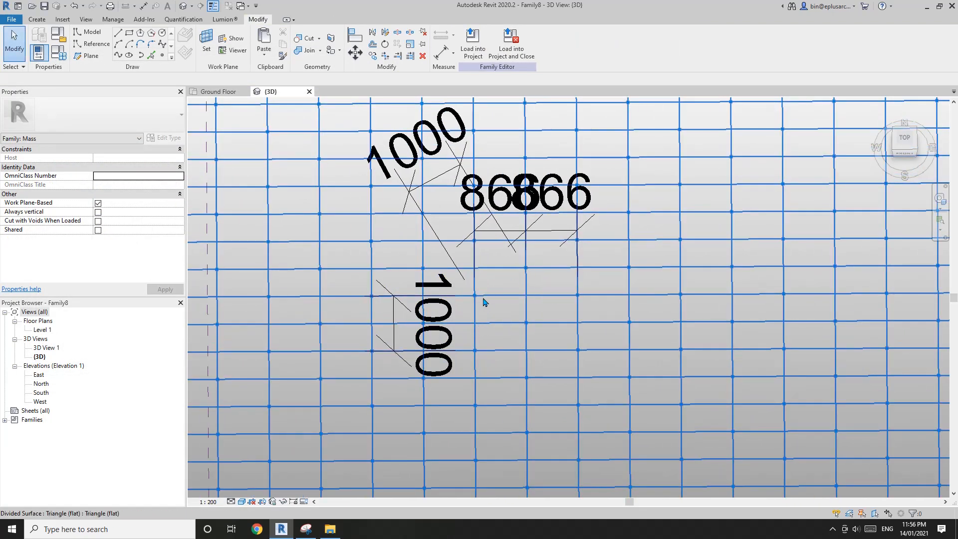
scroll(438, 325, "down", 1)
middle_click_drag(435, 325, 509, 309)
scroll(368, 209, "down", 1)
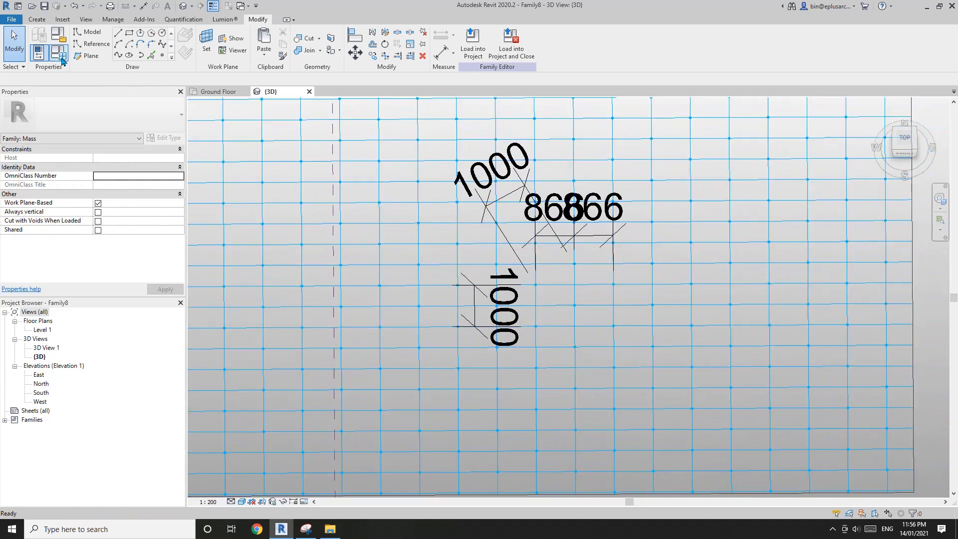
left_click(62, 59)
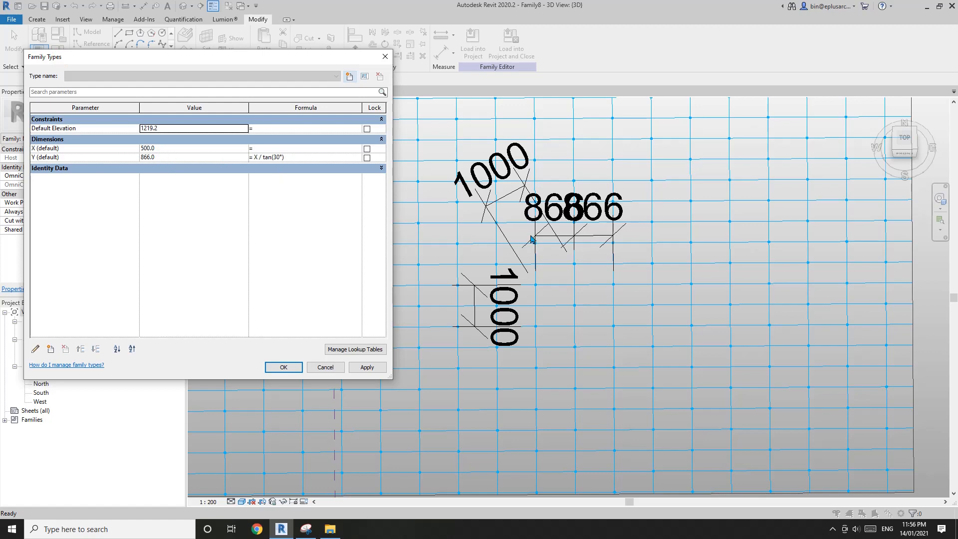
key("Escape")
scroll(499, 294, "down", 1)
scroll(479, 305, "up", 2)
mouse_move(503, 300)
middle_mouse_down()
mouse_move(465, 305)
mouse_move(502, 305)
middle_mouse_up()
scroll(502, 306, "up", 1)
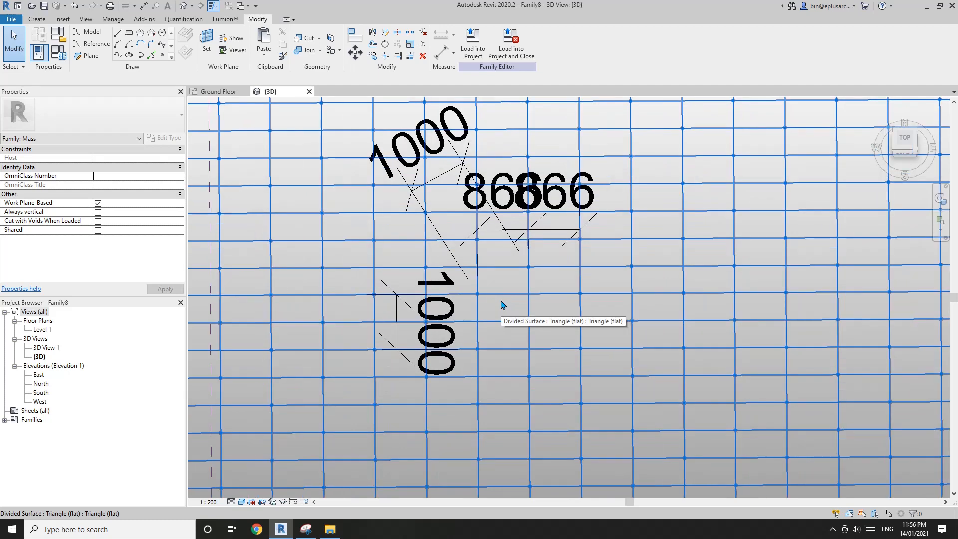
left_click(64, 56)
key("Escape")
scroll(488, 284, "up", 3)
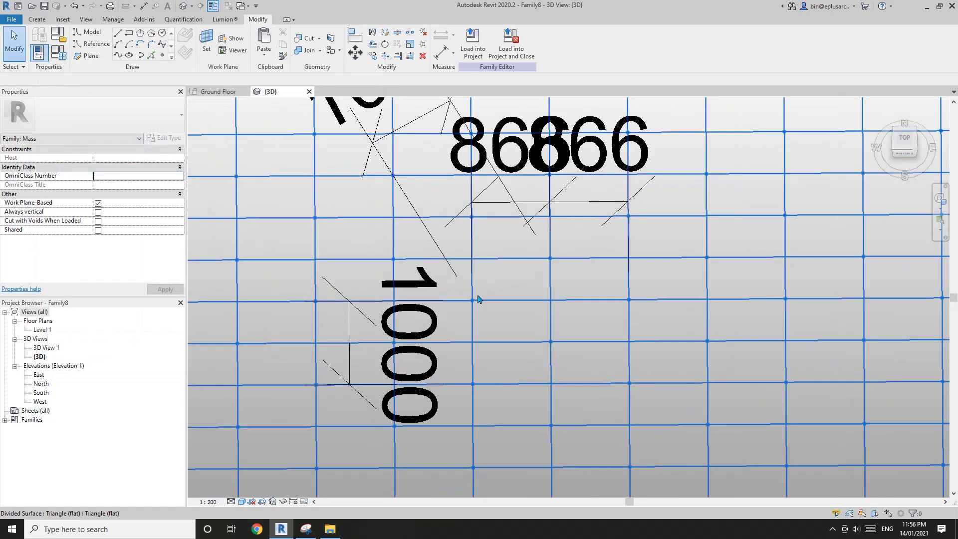
scroll(478, 300, "down", 2)
middle_click_drag(493, 310, 561, 321)
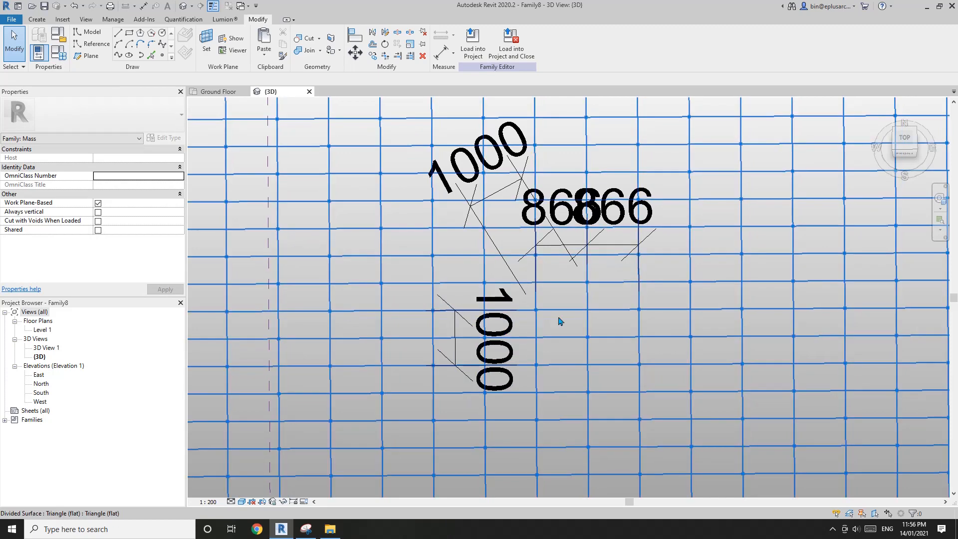
Set the X parameter to 300 and discard the grid dimensions whose references become invalid
left_click(66, 56)
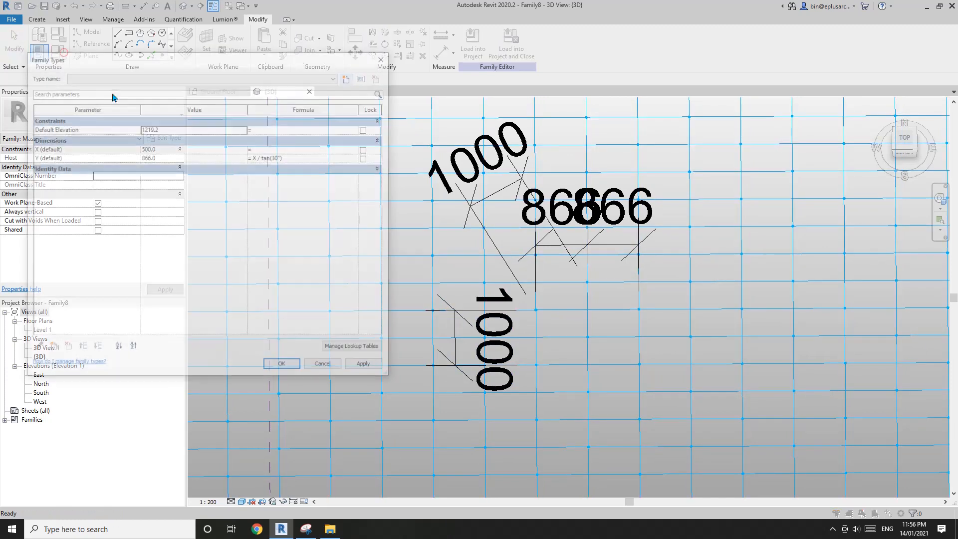
left_click(165, 149)
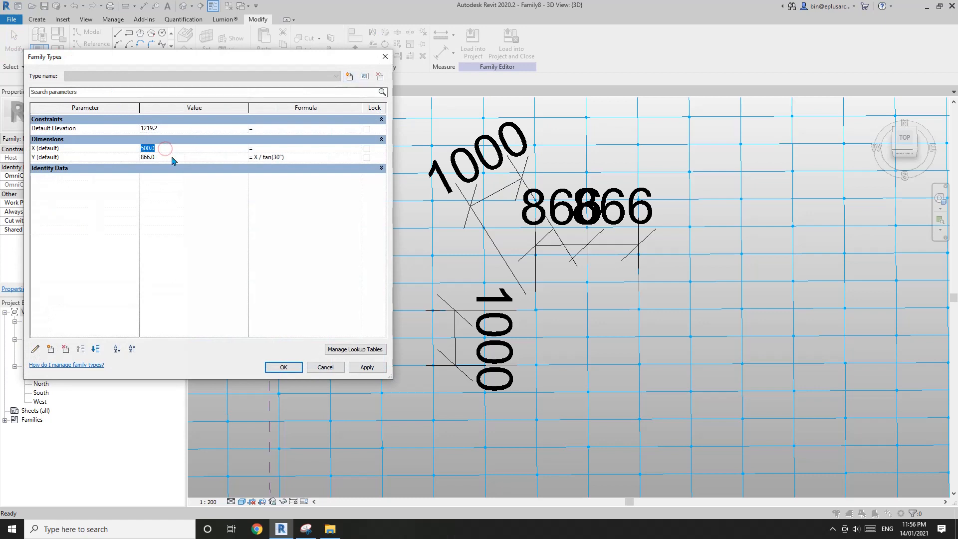
type("300")
left_click(173, 158)
left_click(299, 367)
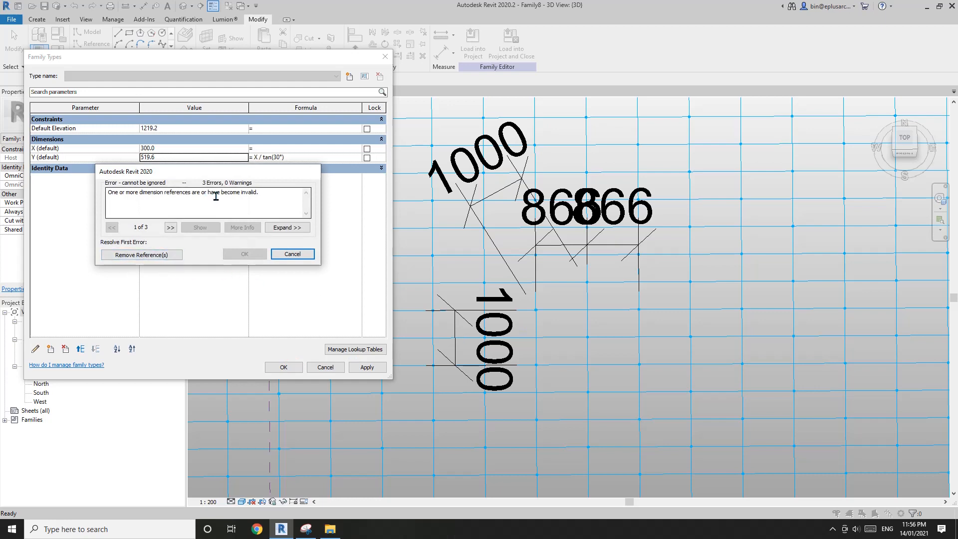
left_click(155, 254)
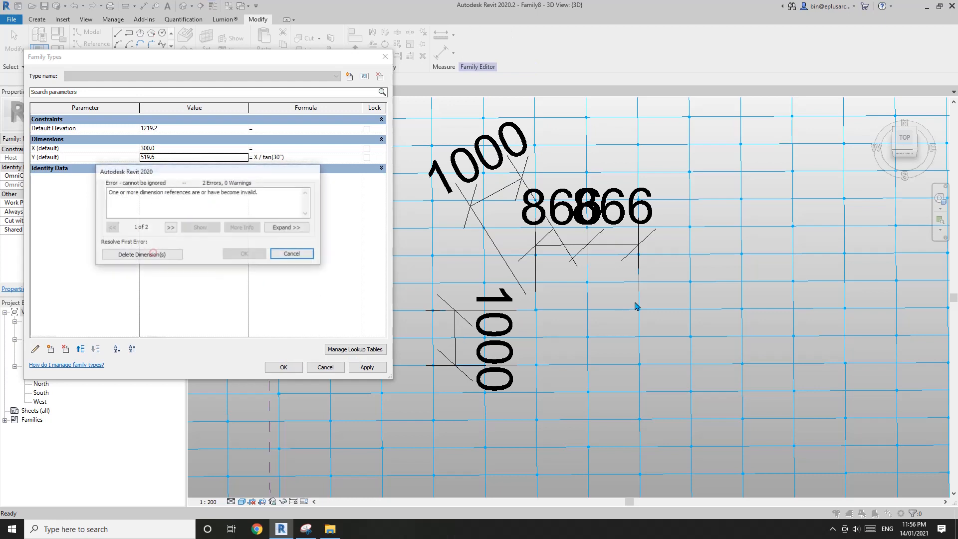
left_click(159, 254)
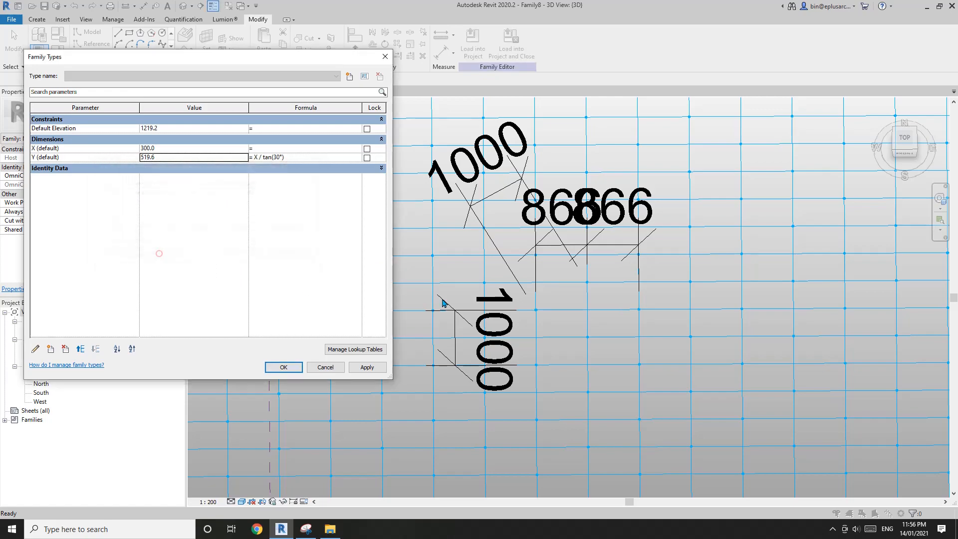
left_click(283, 367)
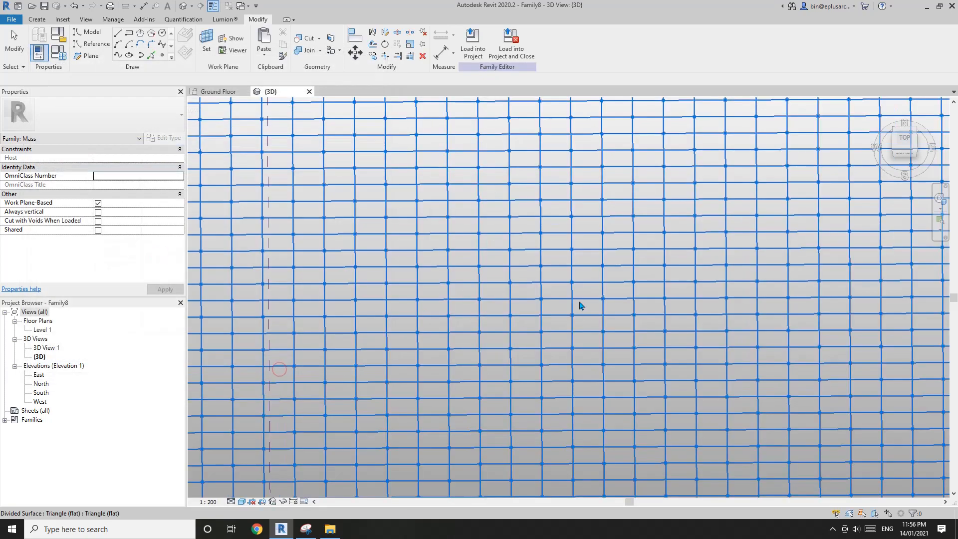
Place aligned dimensions vertically across two U grid cells and diagonally across one neighbouring cell to check the hexagon sides
scroll(491, 335, "down", 2)
scroll(541, 338, "down", 2)
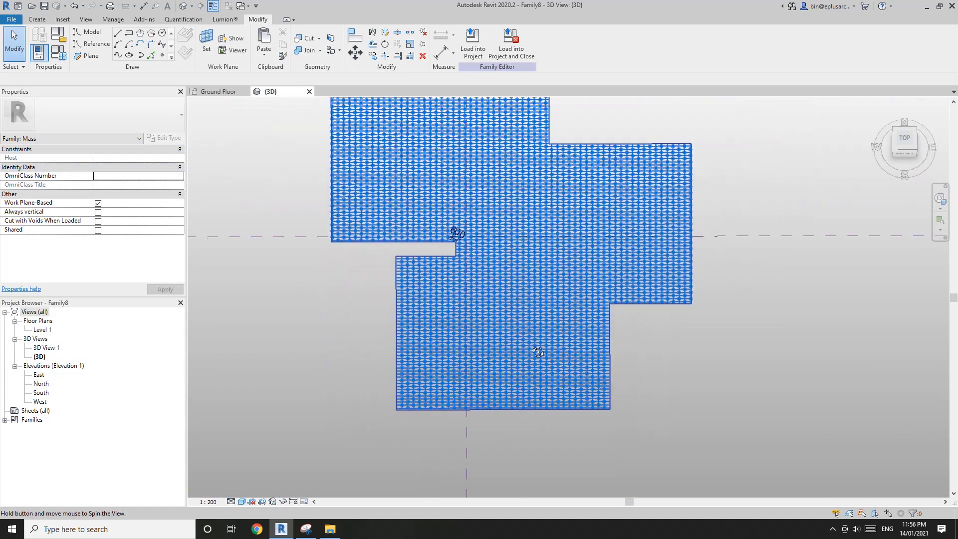
scroll(558, 326, "up", 5)
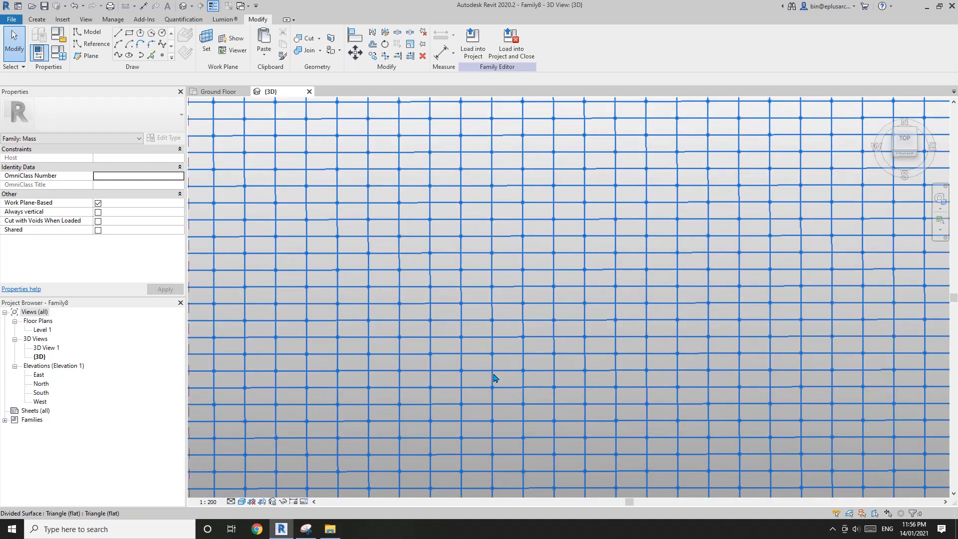
scroll(496, 362, "up", 2)
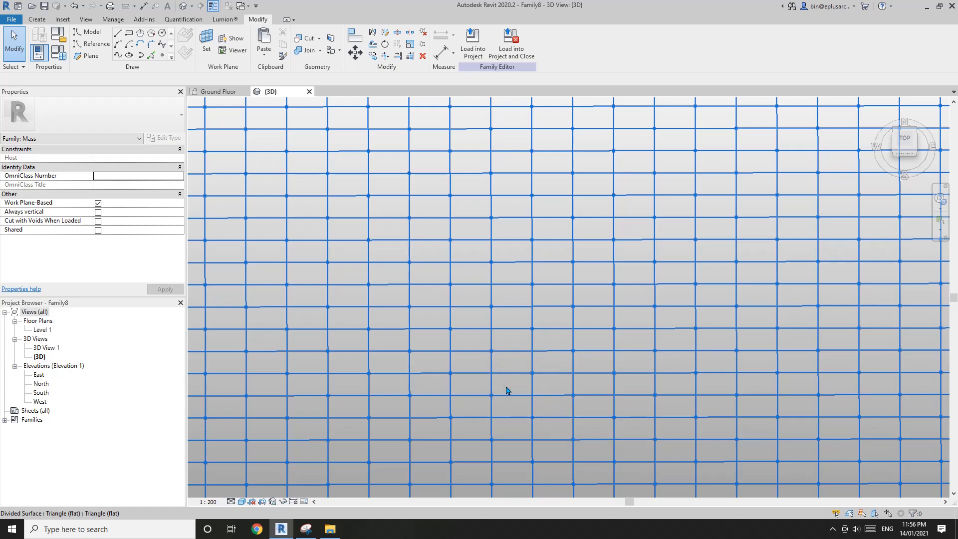
scroll(507, 390, "down", 3)
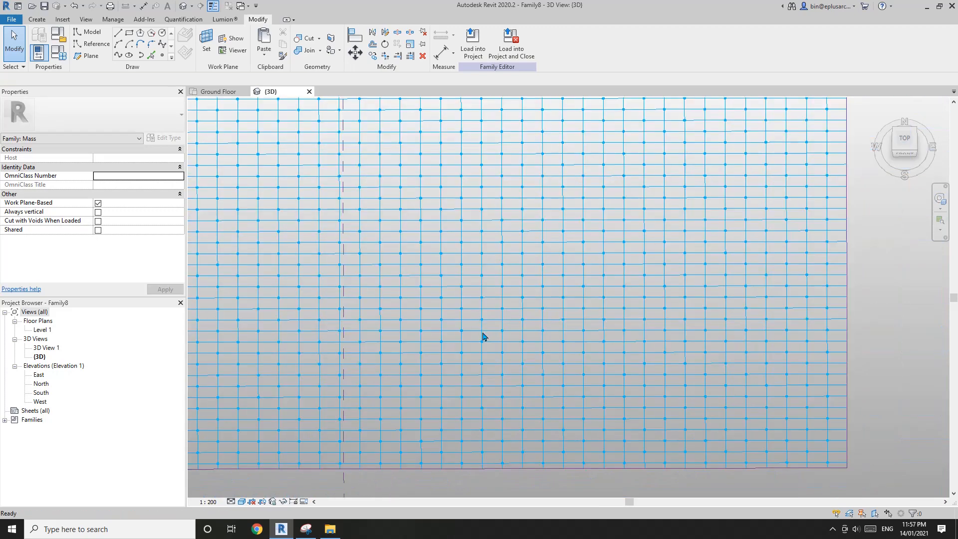
key("d")
key("i")
scroll(483, 329, "up", 3)
left_click(483, 335)
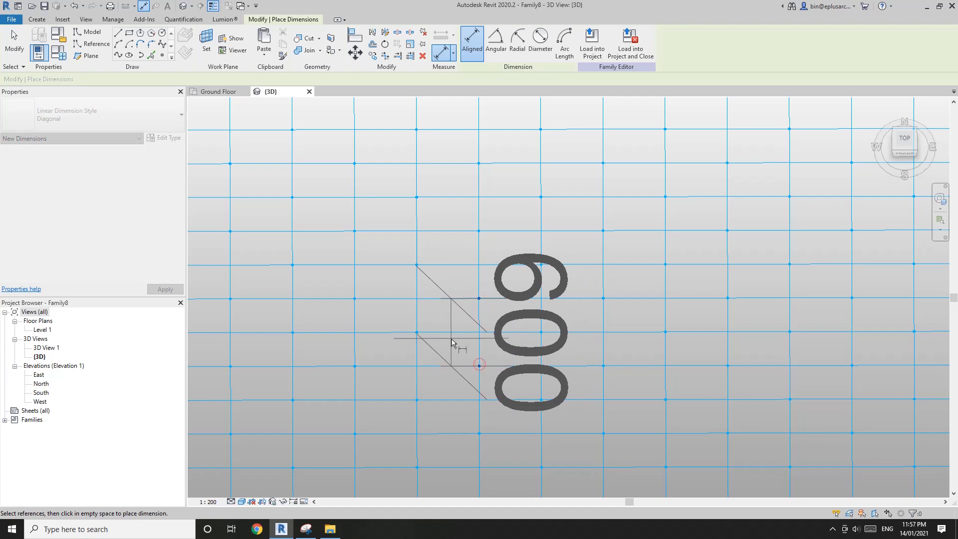
left_click(469, 219)
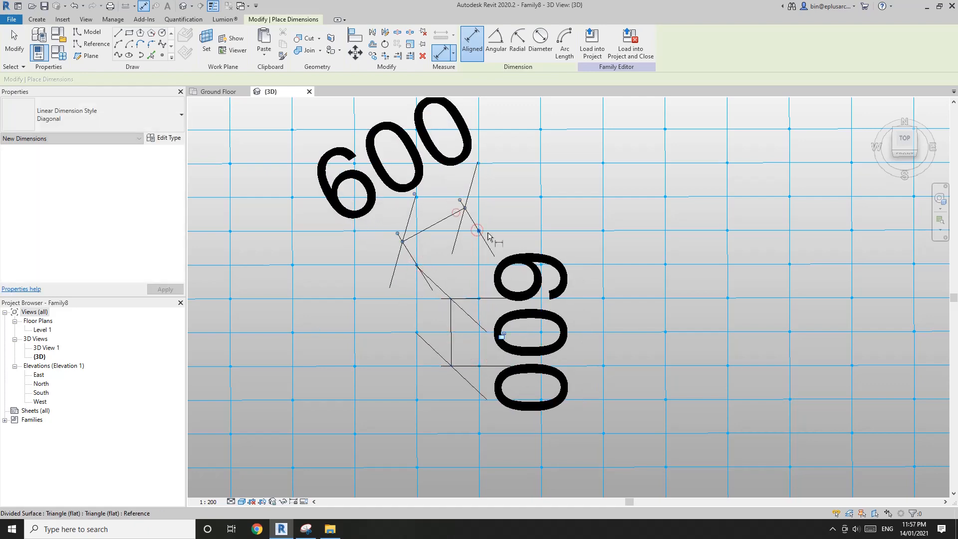
Delete the vertical and diagonal check dimensions from the divided surface
scroll(499, 239, "down", 1)
key("Escape")
key("Escape")
left_click(527, 252)
key("Delete")
left_click(469, 218)
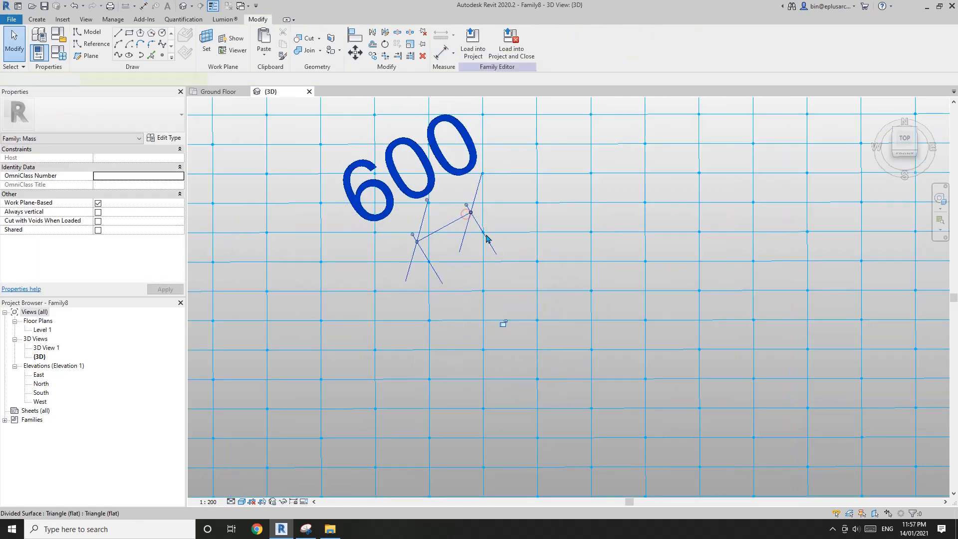
key("Delete")
Create a new family from the Metric Generic Model Adaptive.rft template
scroll(471, 249, "down", 4)
scroll(502, 274, "down", 1)
middle_click_drag(506, 280, 511, 296)
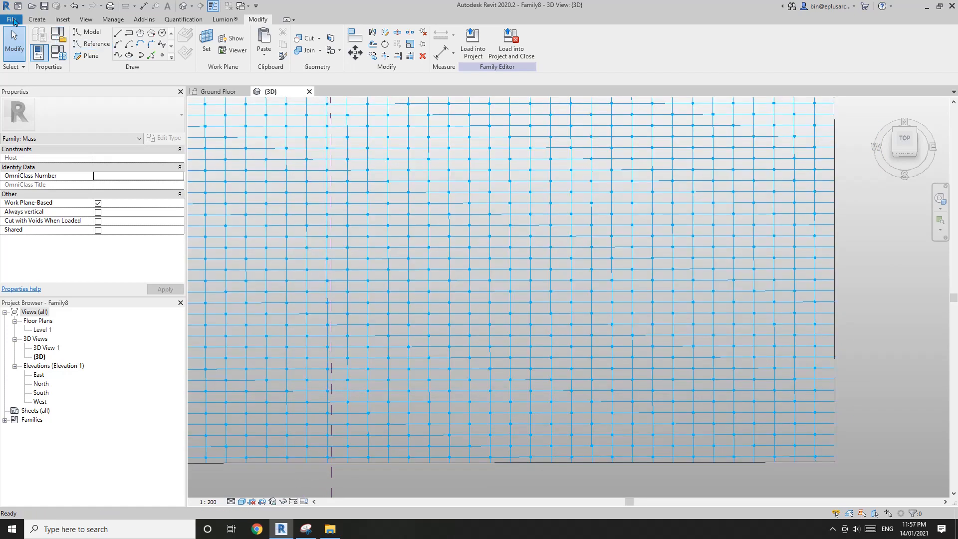
left_click(11, 19)
mouse_move(21, 32)
left_click(116, 93)
scroll(349, 175, "down", 6)
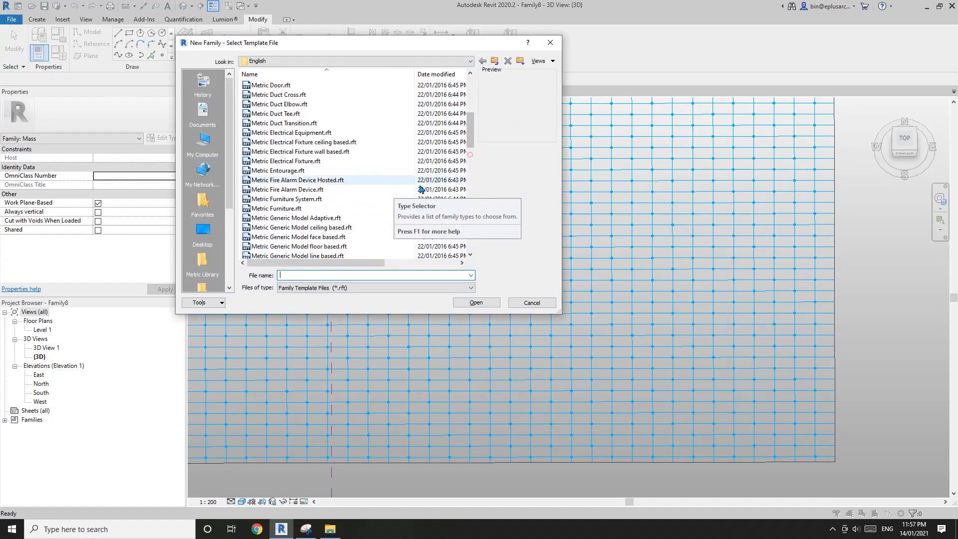
left_click(316, 216)
left_click(465, 302)
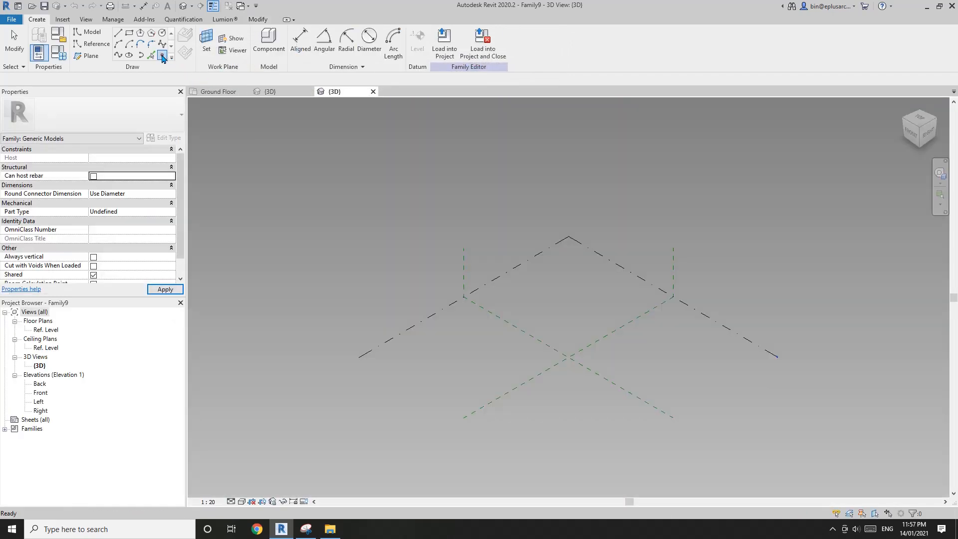
Place six reference points in a rough ring on the reference level and make them all adaptive
left_click(162, 58)
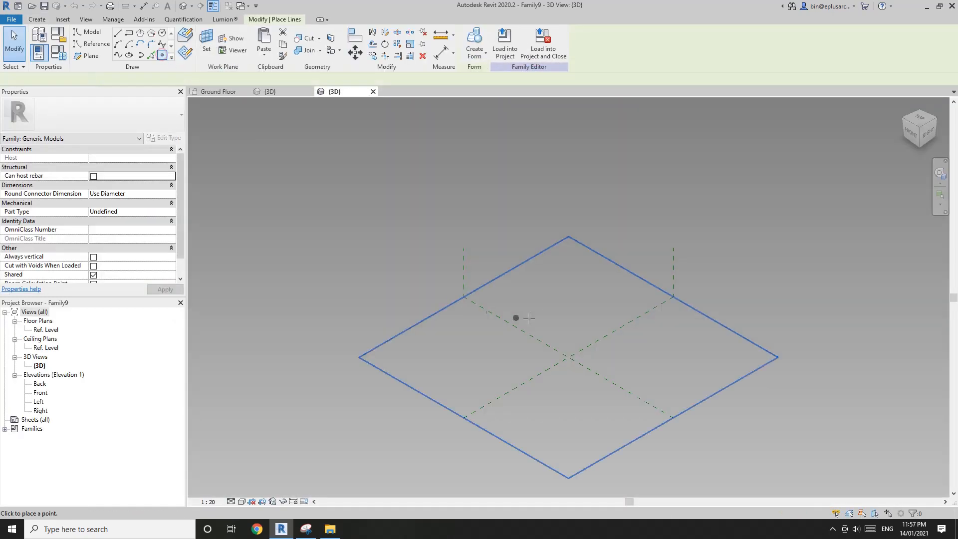
left_click(547, 313)
left_click(533, 423)
left_click(459, 377)
left_click(477, 336)
key("Escape")
key("Escape")
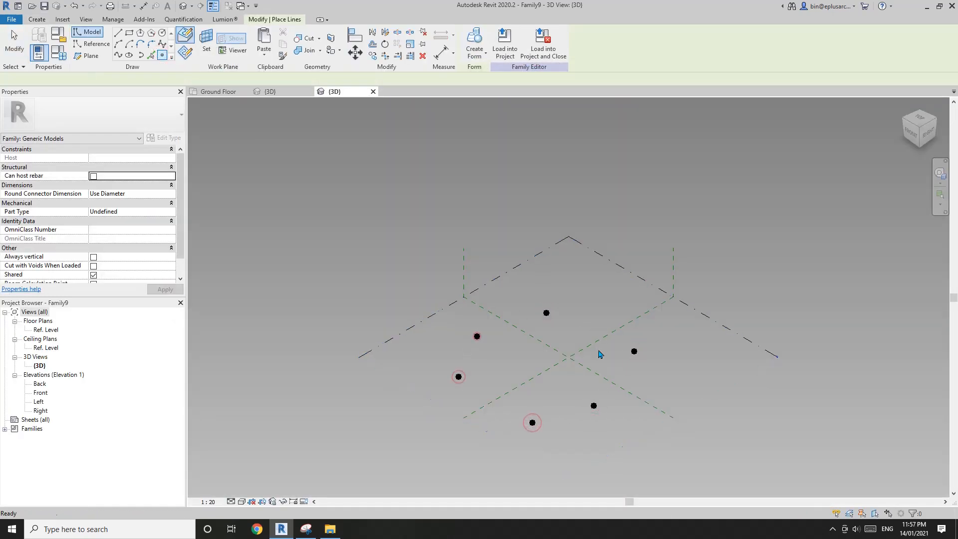
left_click_drag(377, 262, 651, 405)
left_click(522, 44)
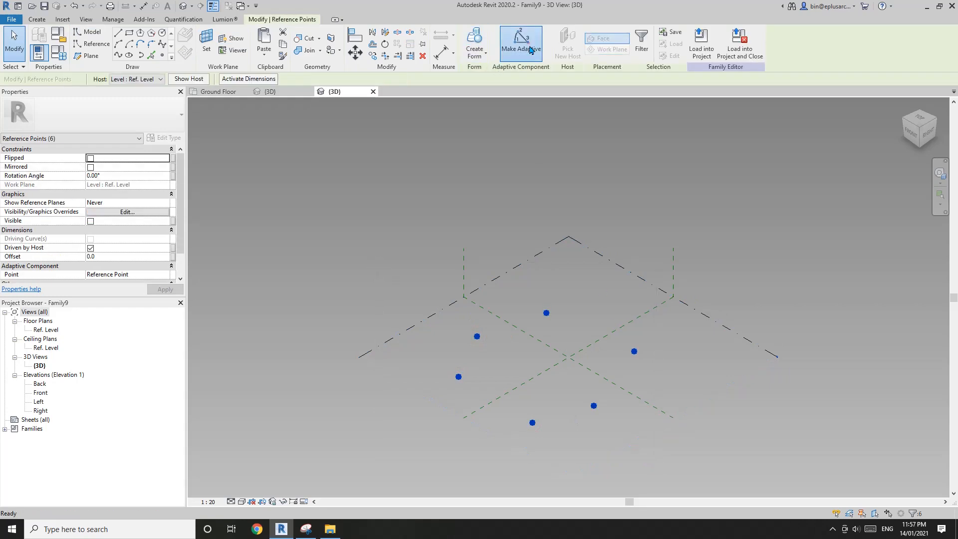
Connect adaptive points 1 to 2, 2 to 3 and 3 to 4 with splines converted to reference lines
scroll(482, 233, "up", 3)
left_click_drag(454, 207, 706, 361)
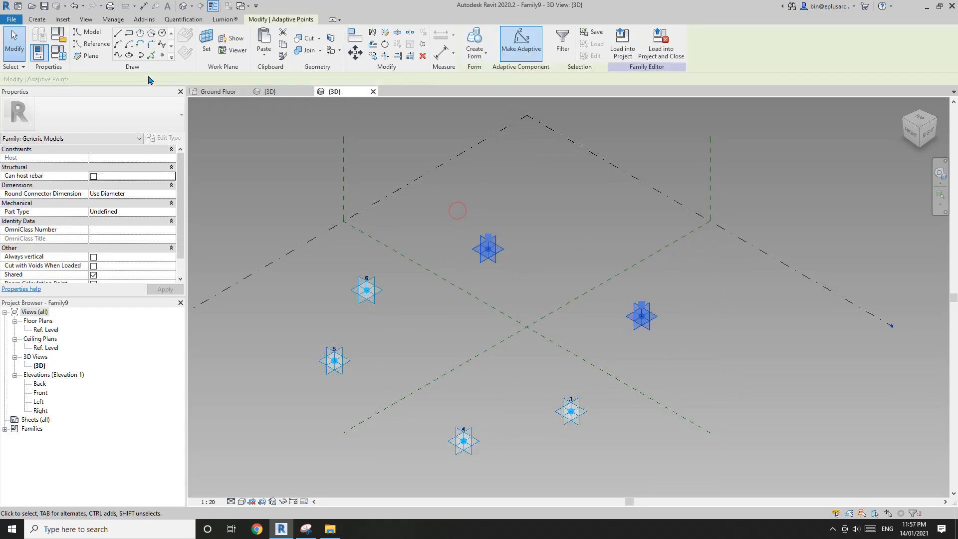
left_click(118, 55)
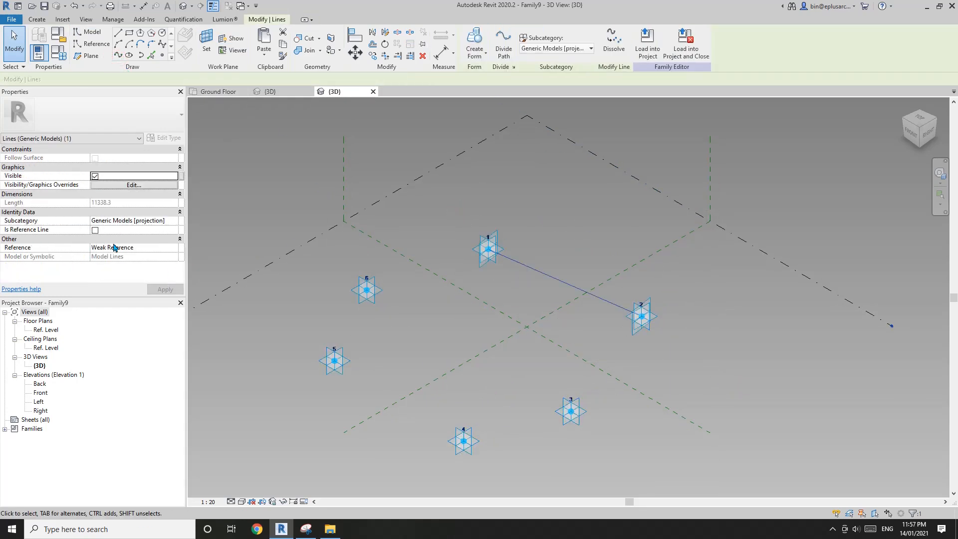
left_click(94, 231)
left_click_drag(535, 230, 692, 459)
left_click(118, 56)
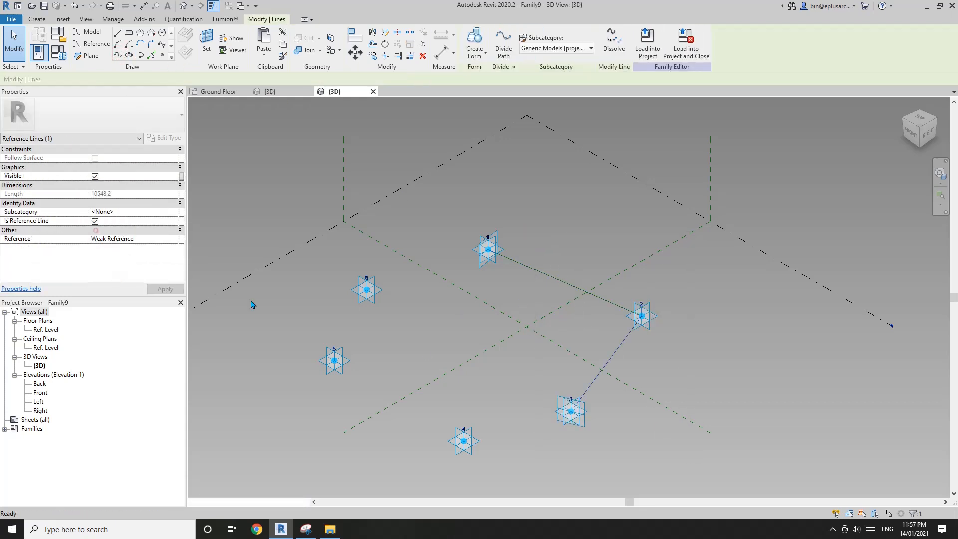
left_click_drag(416, 349, 616, 470)
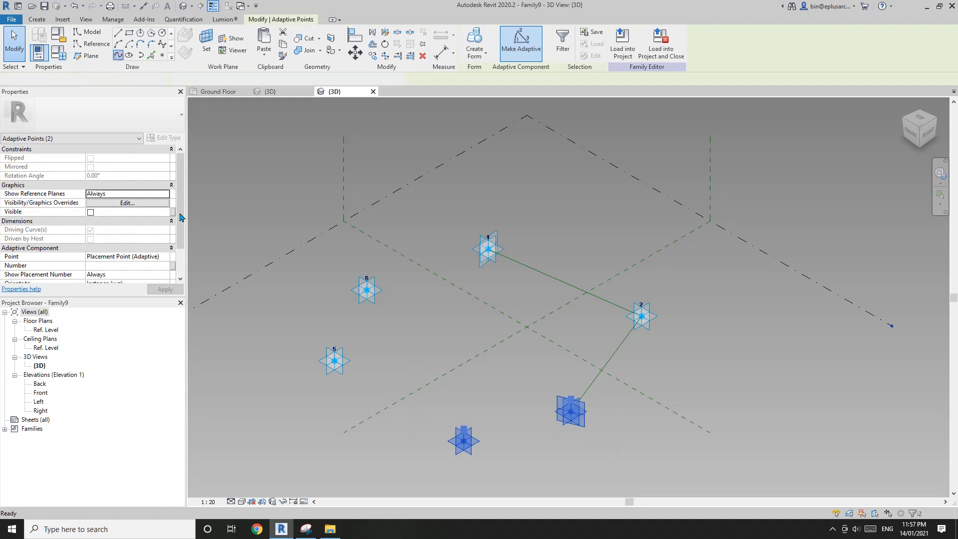
left_click(118, 55)
left_click(95, 230)
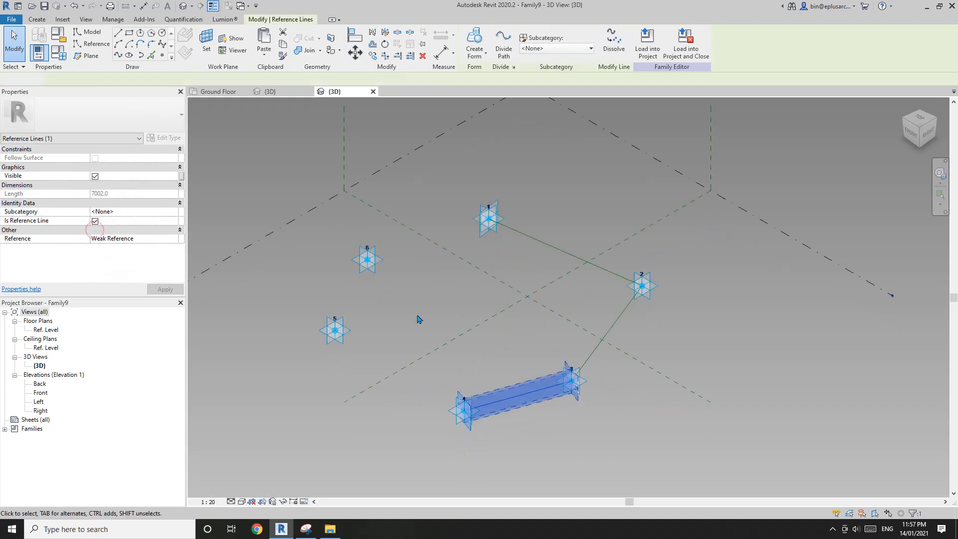
Close the six-sided outline with reference lines between points 4 and 5, 5 and 6, and 6 and 1
left_click_drag(304, 300, 503, 438)
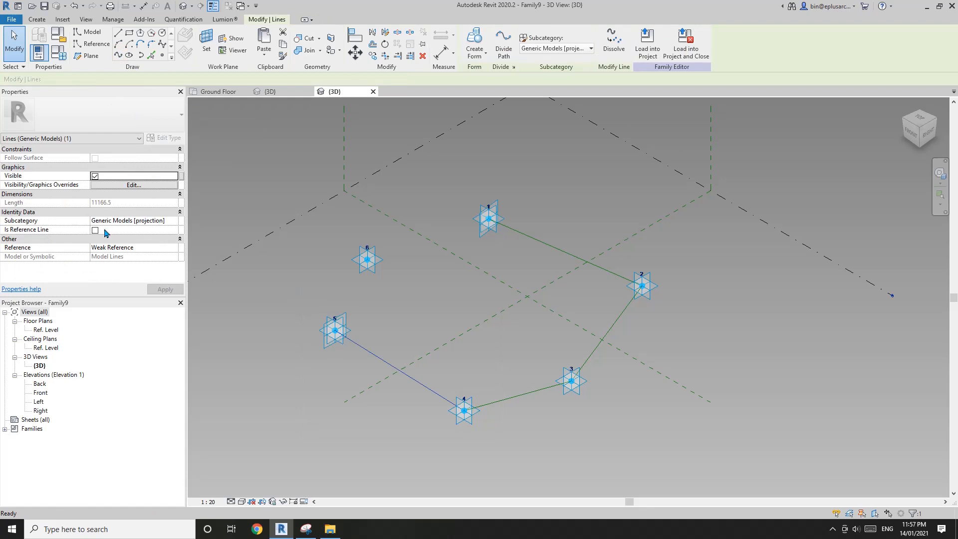
left_click(95, 230)
left_click_drag(295, 243, 394, 351)
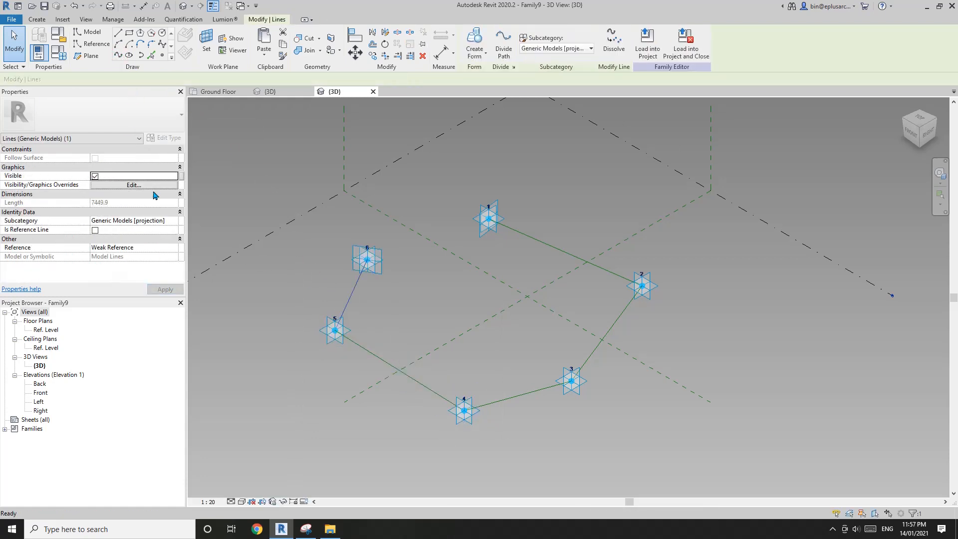
left_click(95, 230)
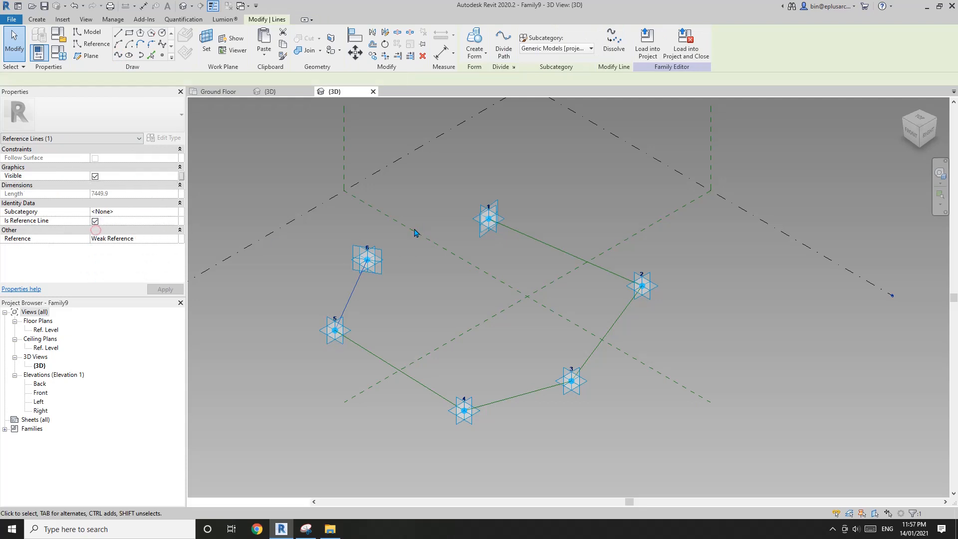
left_click_drag(274, 155, 533, 294)
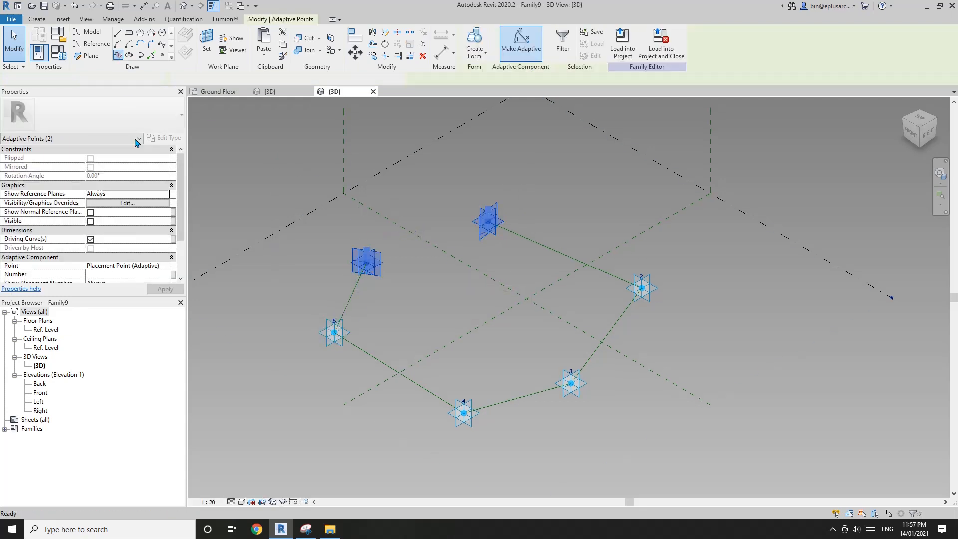
left_click(118, 54)
left_click(95, 230)
key("Escape")
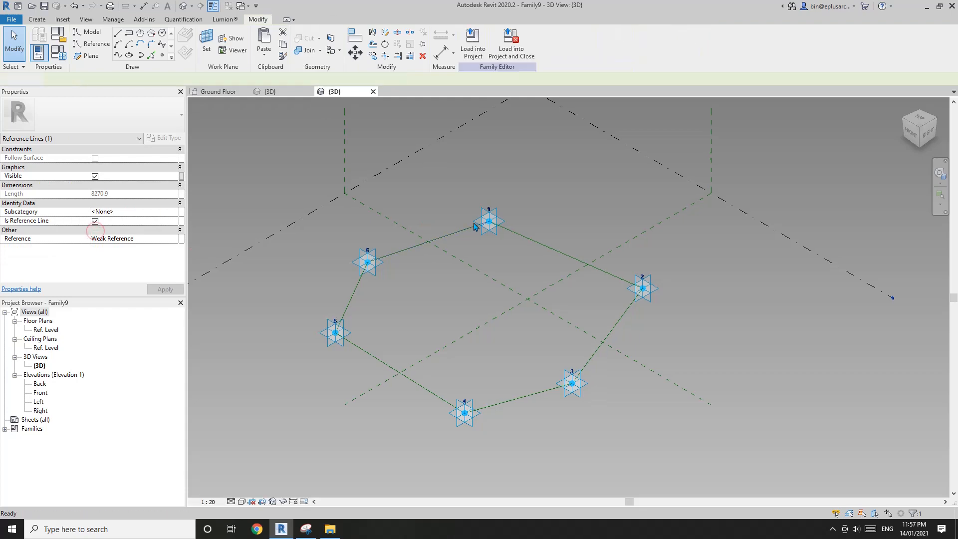
Create a flat surface form from the closed chain of six reference lines
middle_click_drag(474, 290, 552, 250, "shift")
key("Tab")
left_click(548, 246)
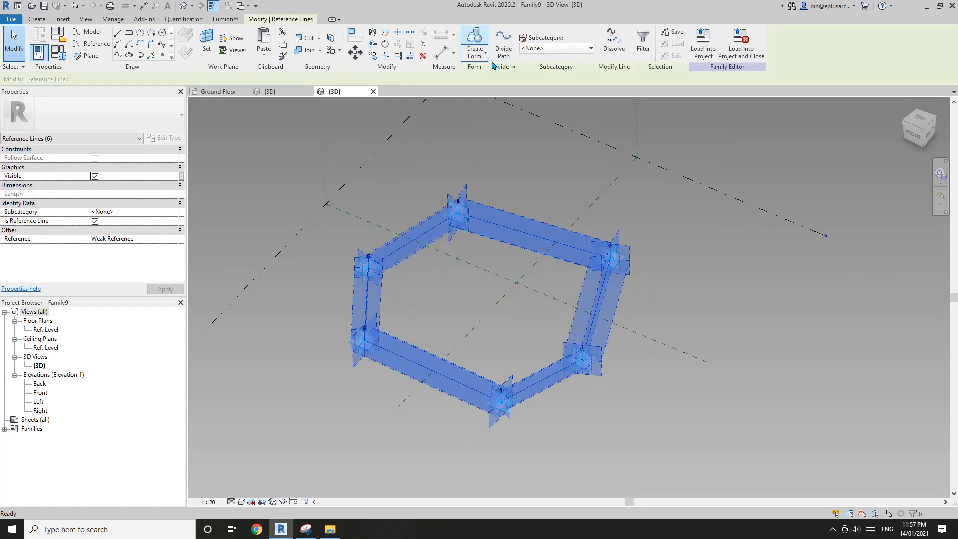
left_click(391, 433)
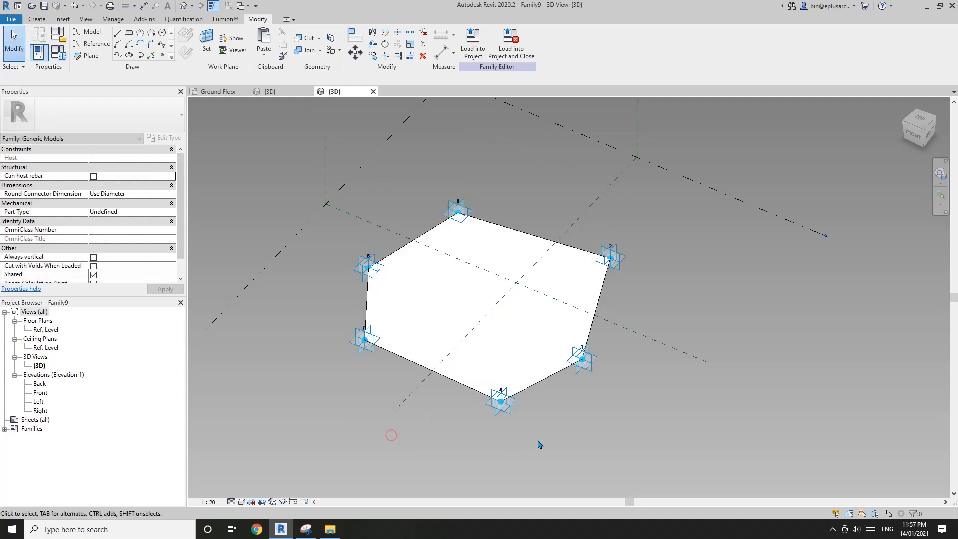
Associate the surface's material with a new instance family parameter named MA
scroll(445, 295, "up", 3)
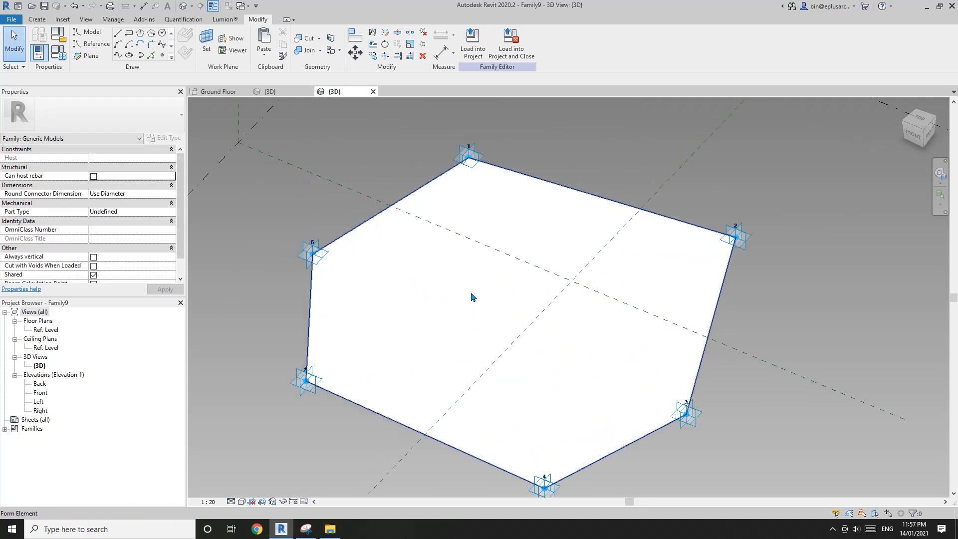
left_click(468, 295)
scroll(501, 306, "down", 3)
middle_click_drag(509, 316, 499, 285, "shift")
scroll(547, 309, "up", 2)
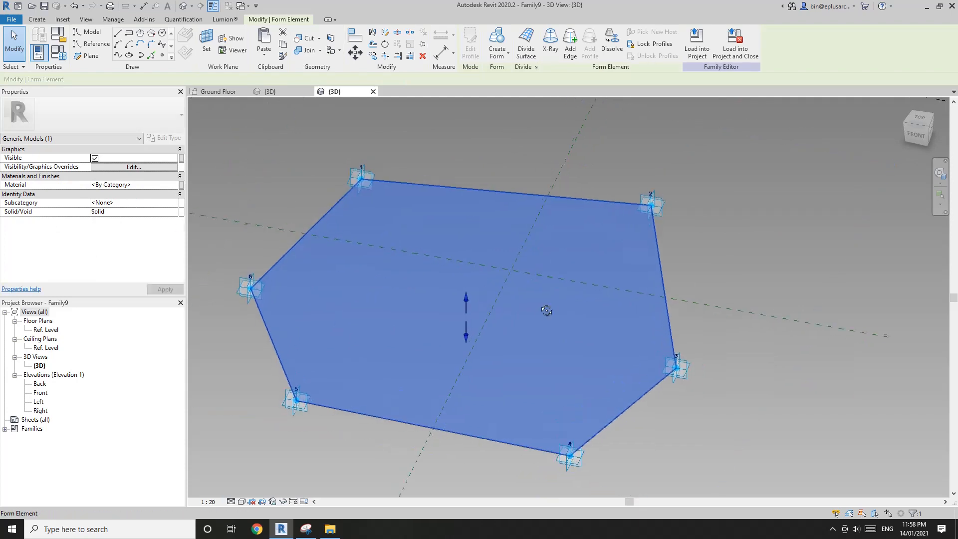
middle_click_drag(545, 288, 456, 293, "shift")
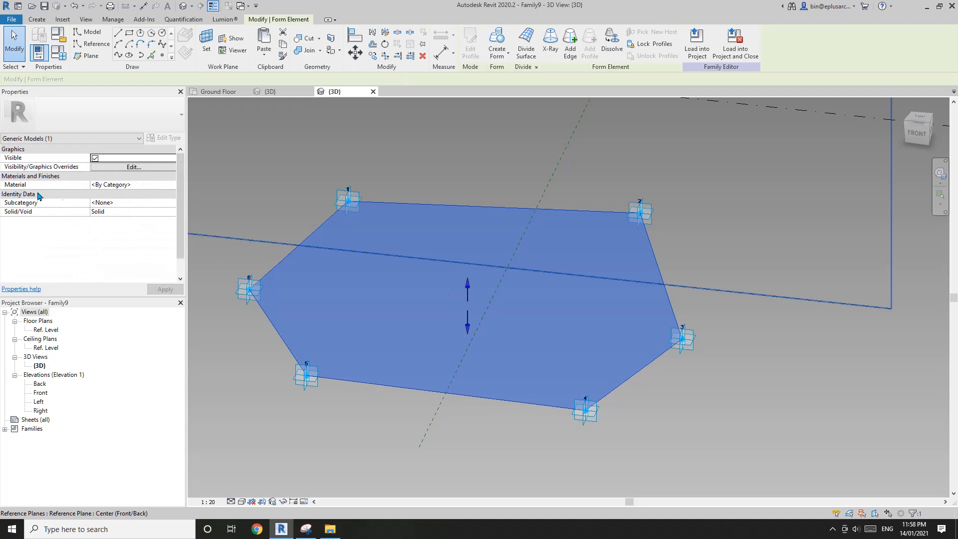
left_click(181, 184)
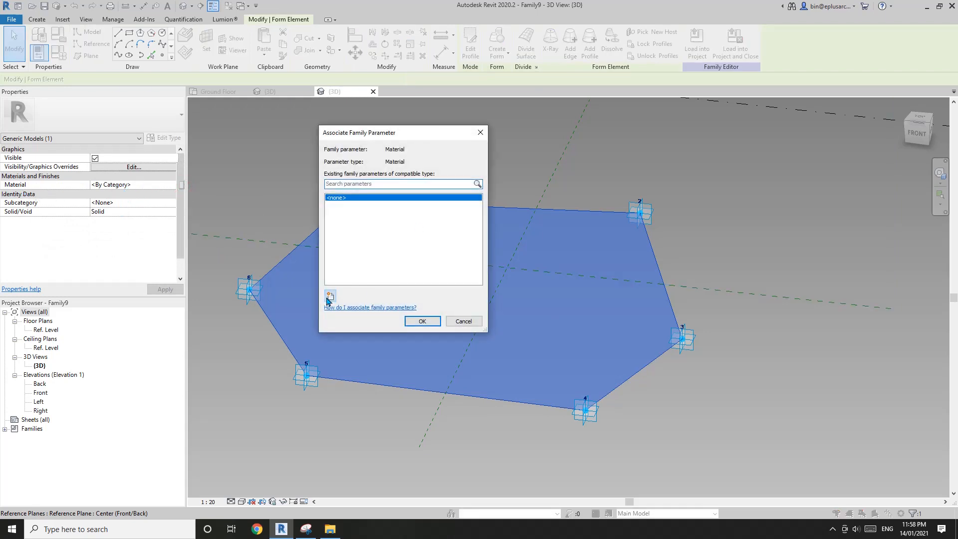
left_click(329, 296)
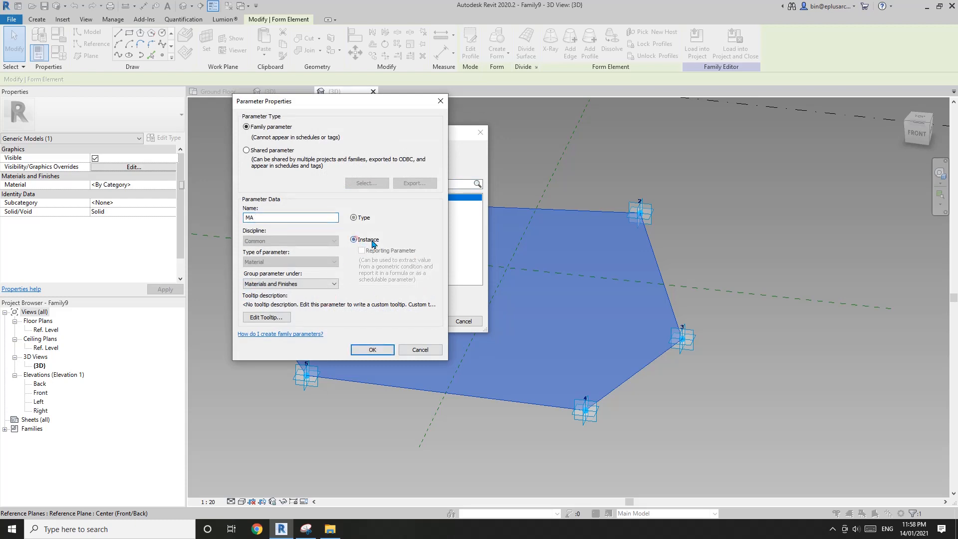
left_click(375, 350)
left_click(433, 321)
middle_click_drag(627, 280, 617, 310, "shift")
scroll(620, 280, "down", 2)
key("Escape")
middle_click_drag(573, 280, 562, 293)
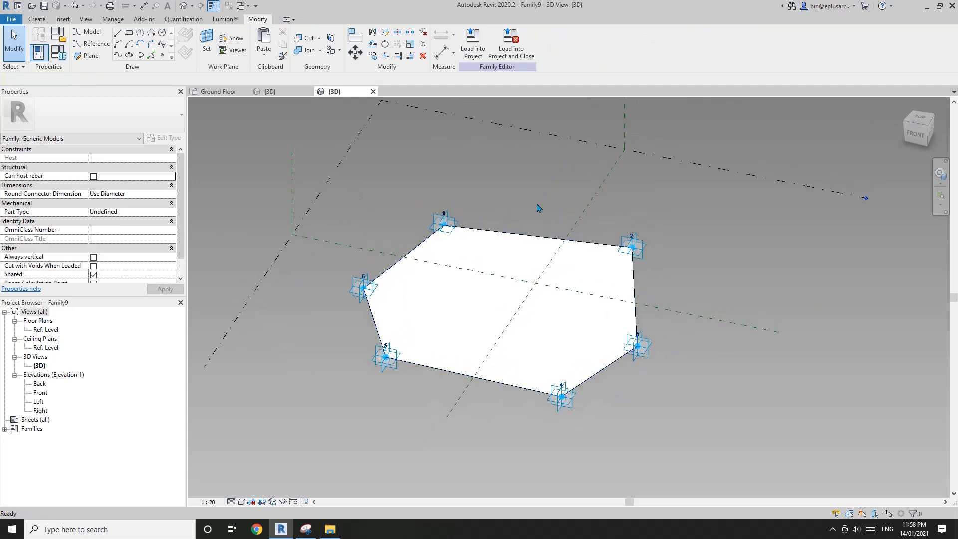
Load the adaptive tile family into Family8 and close it without saving
left_click(513, 53)
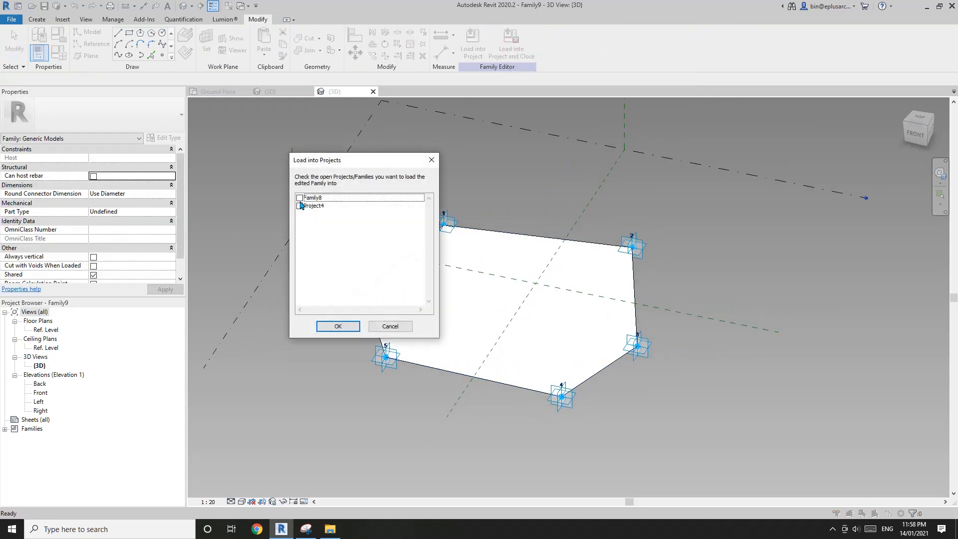
left_click(339, 326)
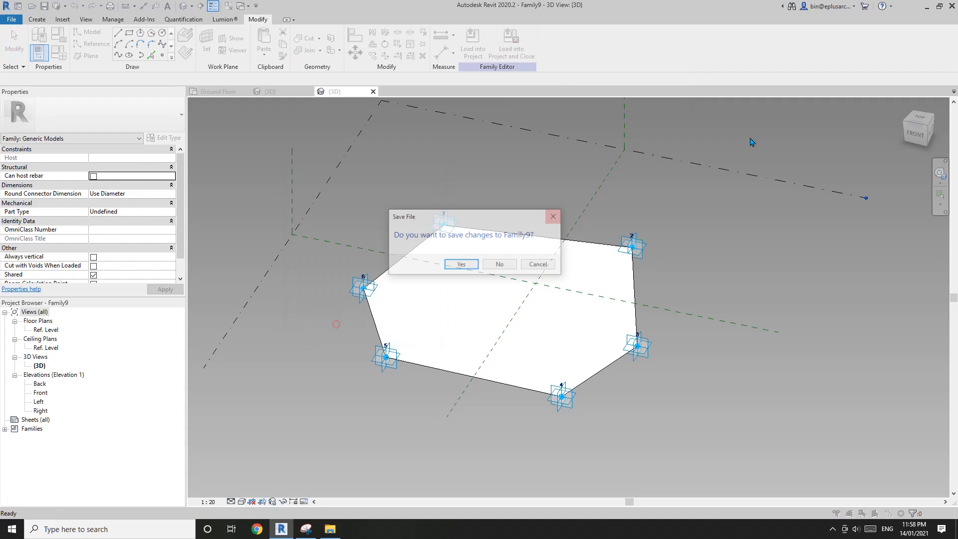
left_click(498, 265)
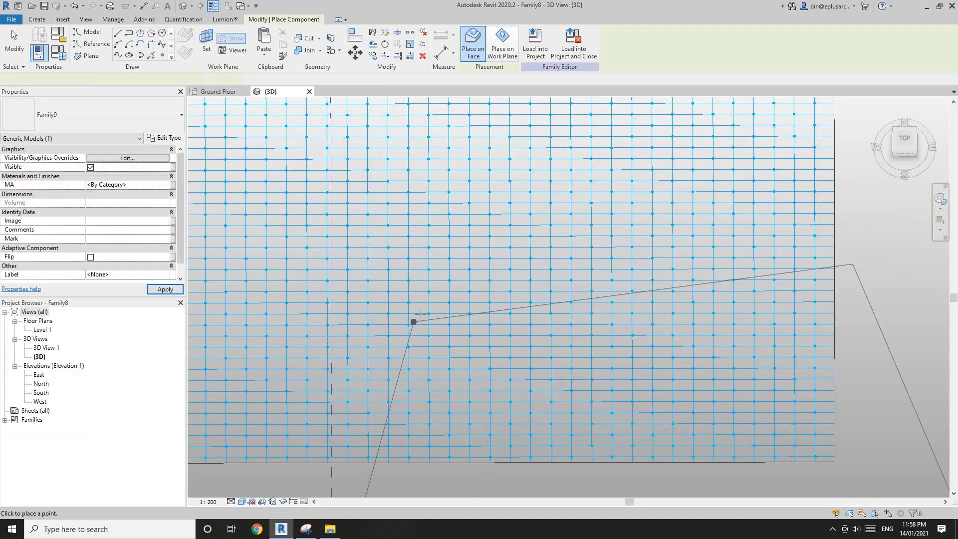
Place the tile component on six grid nodes of the divided surface, in point order, to form a regular hexagon
scroll(481, 298, "up", 3)
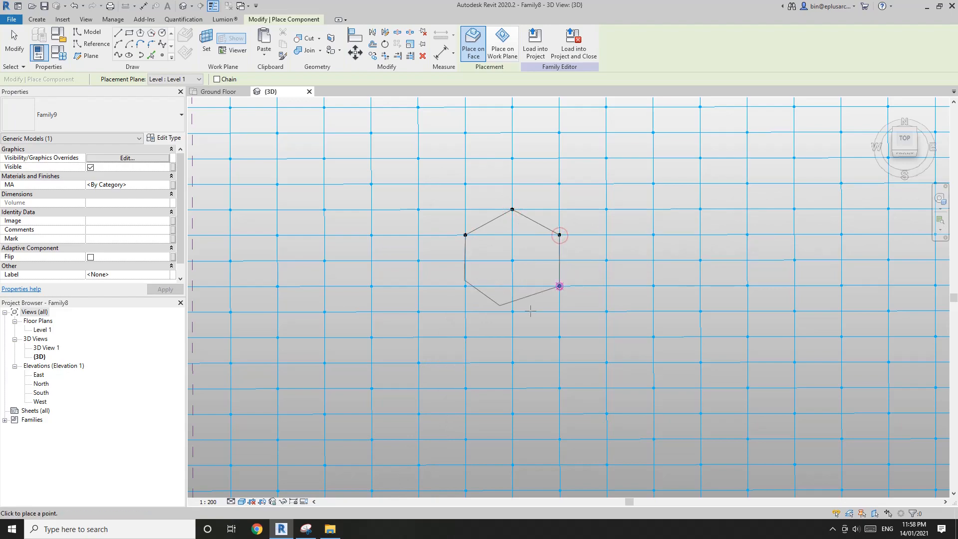
left_click(512, 312)
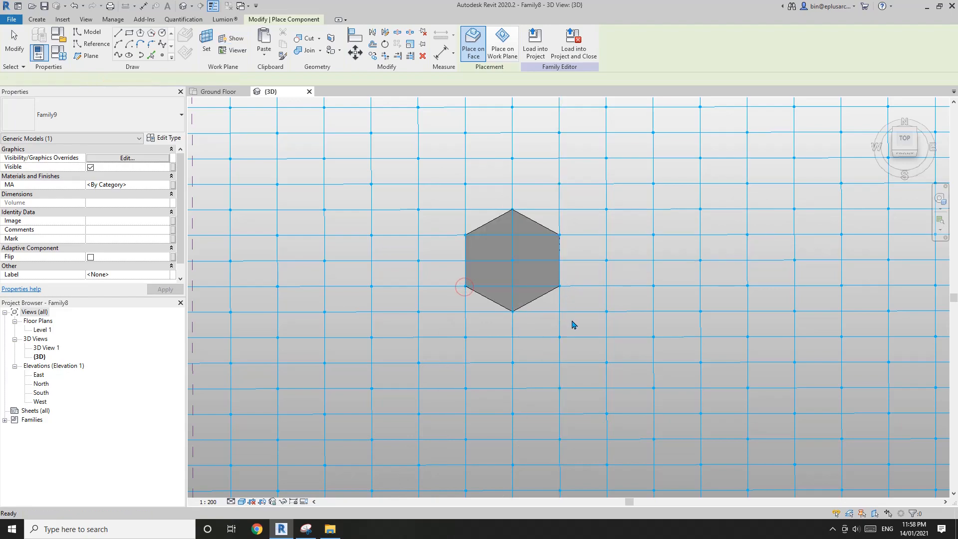
key("Escape")
Examine the placed hexagon tile and the surrounding divided surface grid from different angles
left_click(546, 285)
scroll(518, 308, "down", 2)
middle_click_drag(518, 308, 753, 396, "shift")
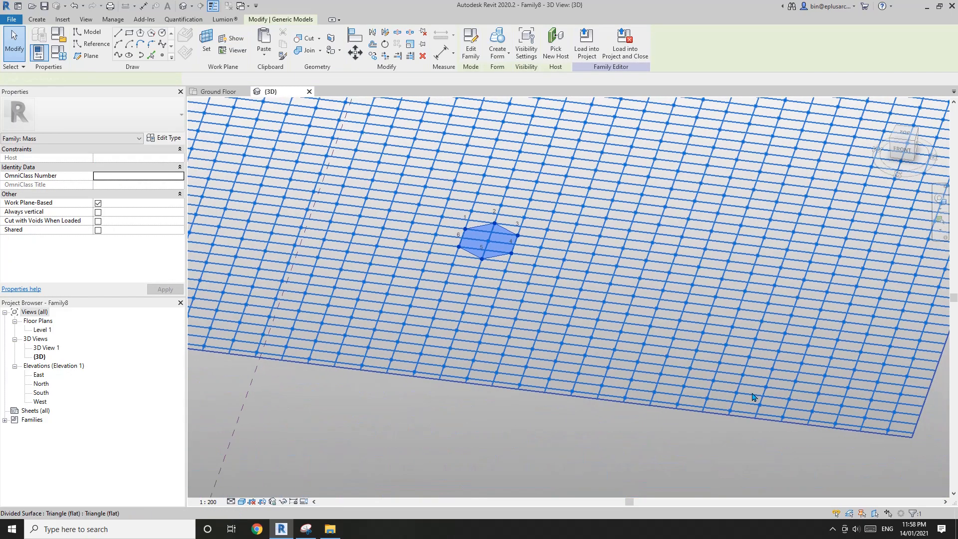
scroll(620, 352, "down", 3)
key("Escape")
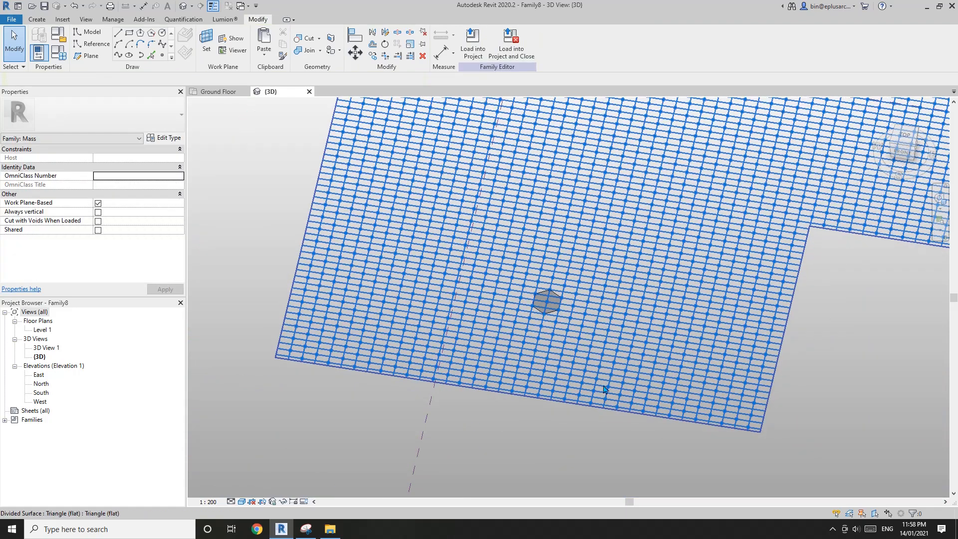
middle_click_drag(605, 356, 602, 361, "shift")
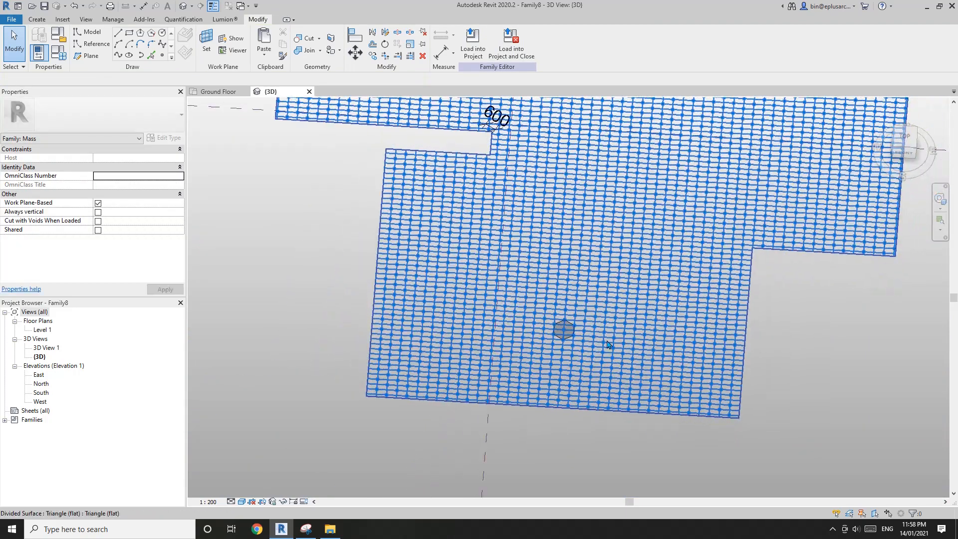
scroll(608, 344, "up", 5)
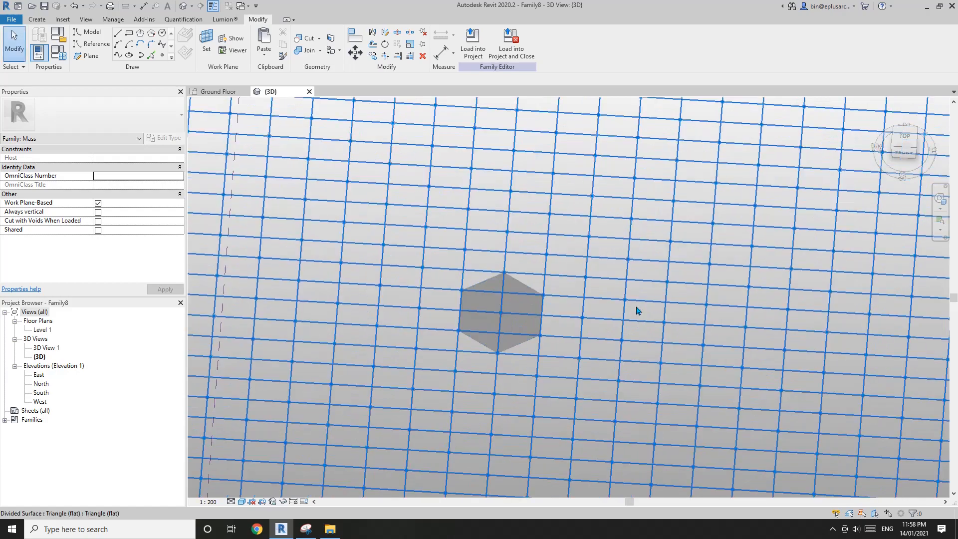
middle_click_drag(537, 342, 536, 343)
scroll(536, 343, "up", 2)
Repeat the placed hexagon tile across the whole divided surface
left_click(529, 322)
scroll(532, 312, "down", 3)
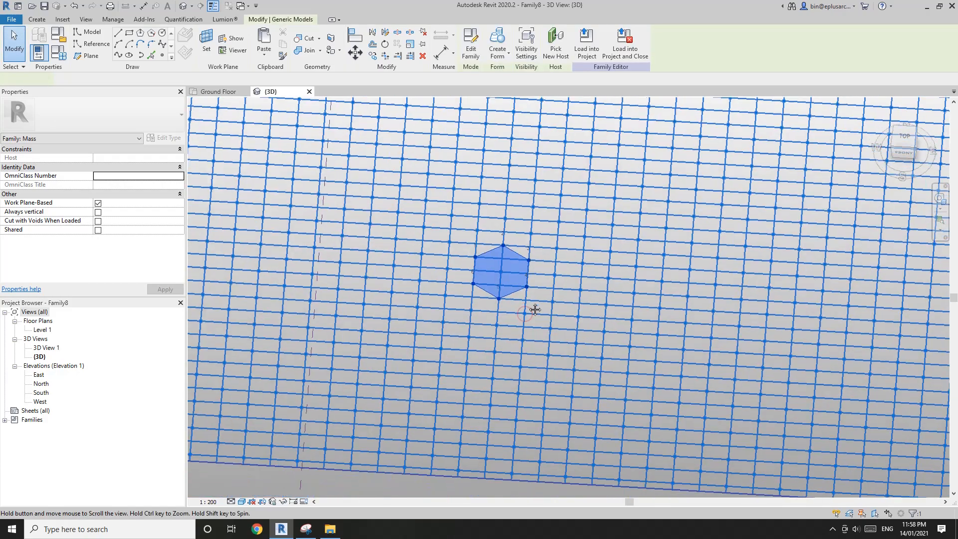
scroll(523, 290, "up", 1)
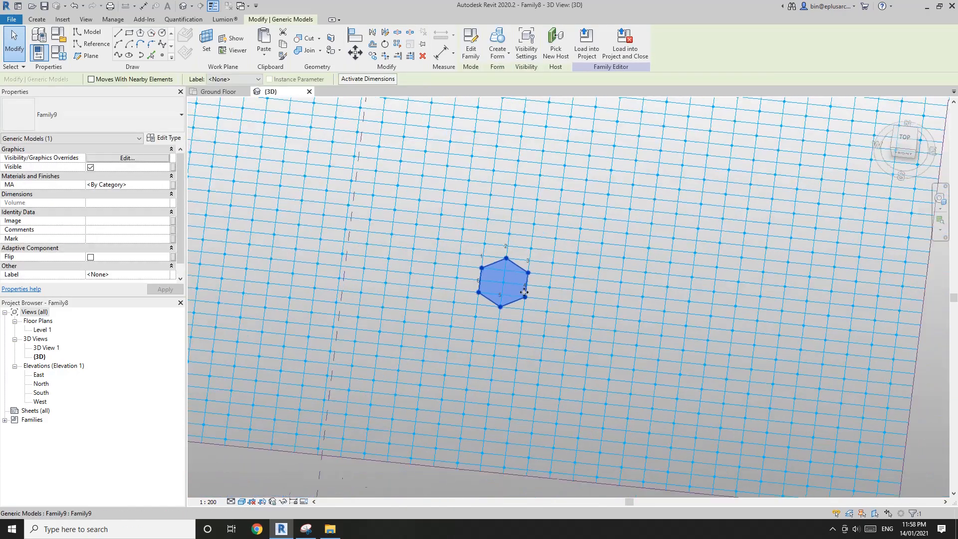
scroll(524, 292, "down", 1)
middle_click_drag(524, 293, 518, 306)
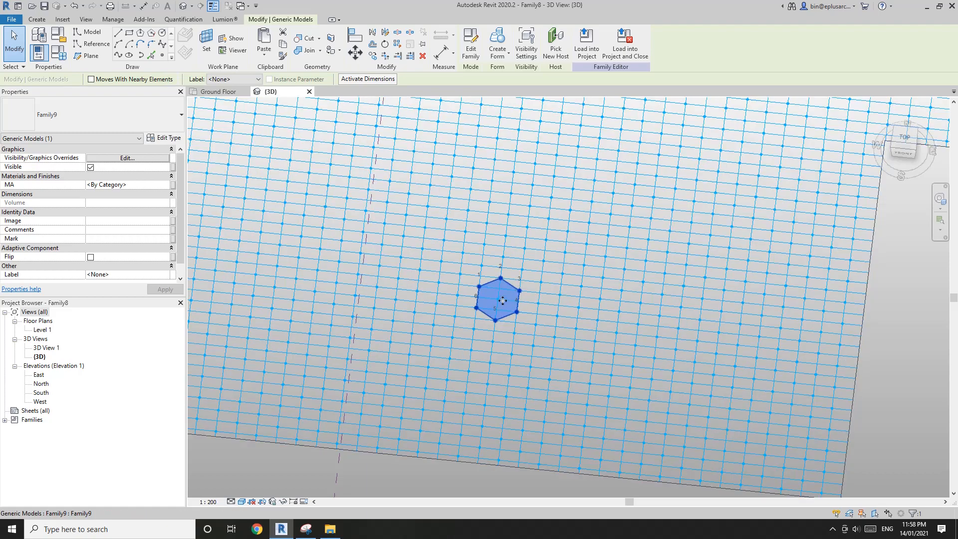
left_click(399, 48)
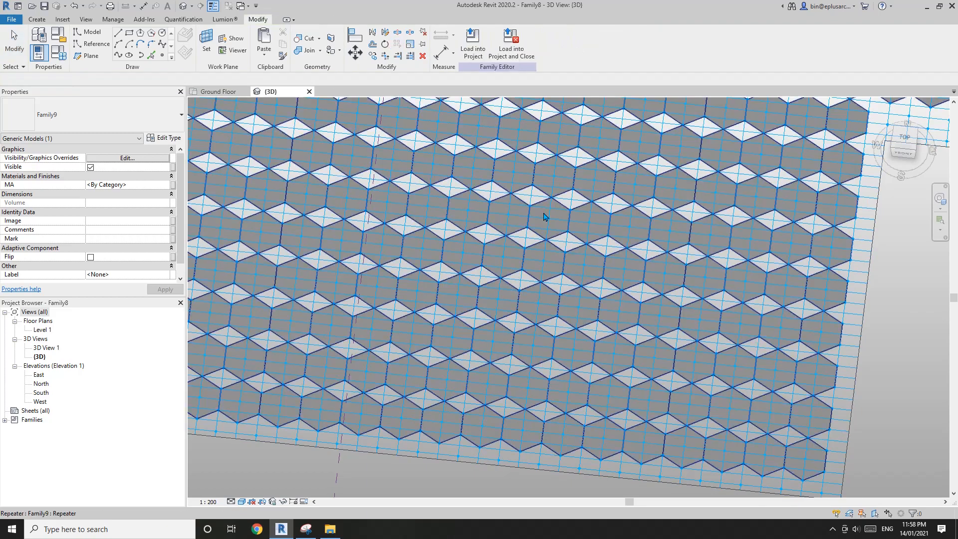
key("Escape")
scroll(669, 286, "down", 2)
middle_click_drag(669, 285, 744, 322, "shift")
scroll(706, 353, "up", 3)
scroll(704, 340, "down", 2)
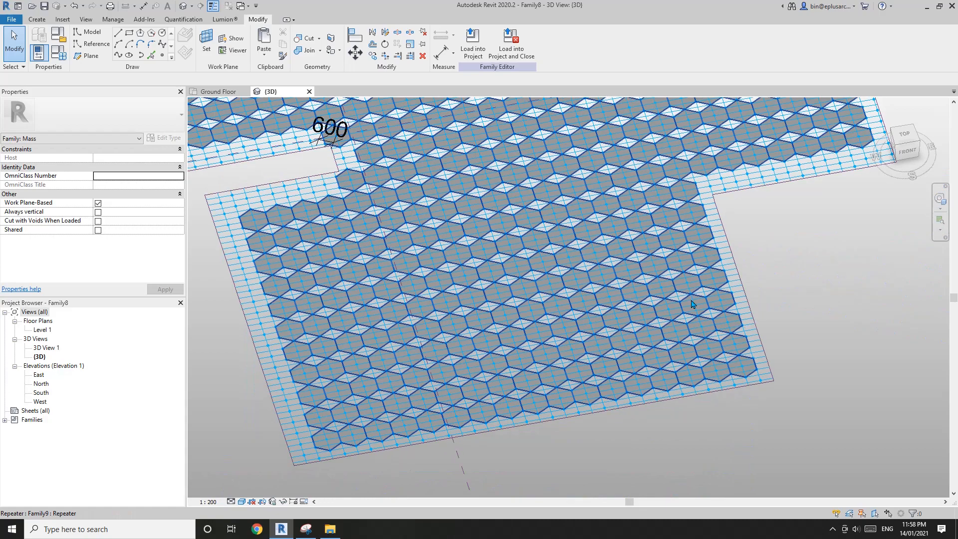
Undo the repeat of the single hexagon tile so that only the original placed tile is left on the divided surface
key("ctrl+z")
scroll(530, 292, "up", 3)
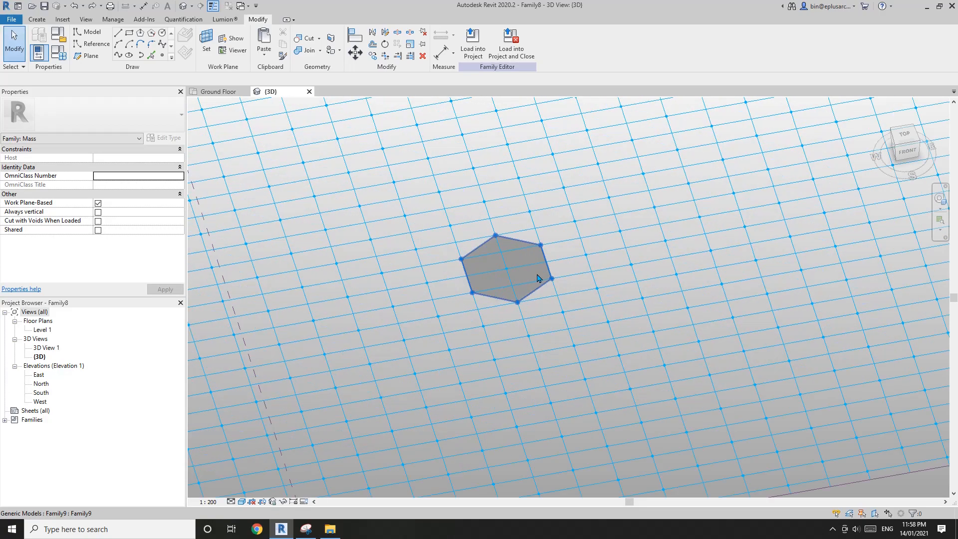
middle_click_drag(538, 278, 525, 298, "shift")
left_click(509, 278)
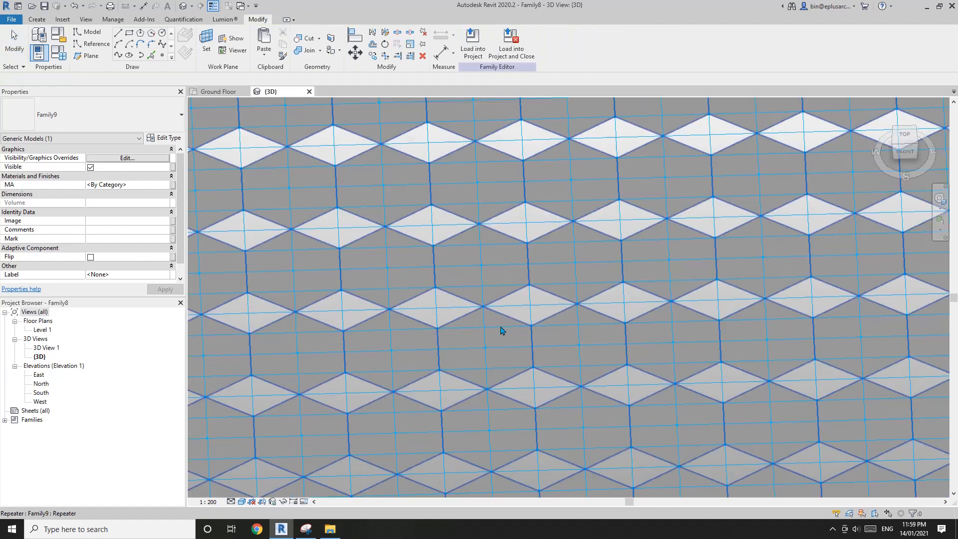
key("ctrl+z")
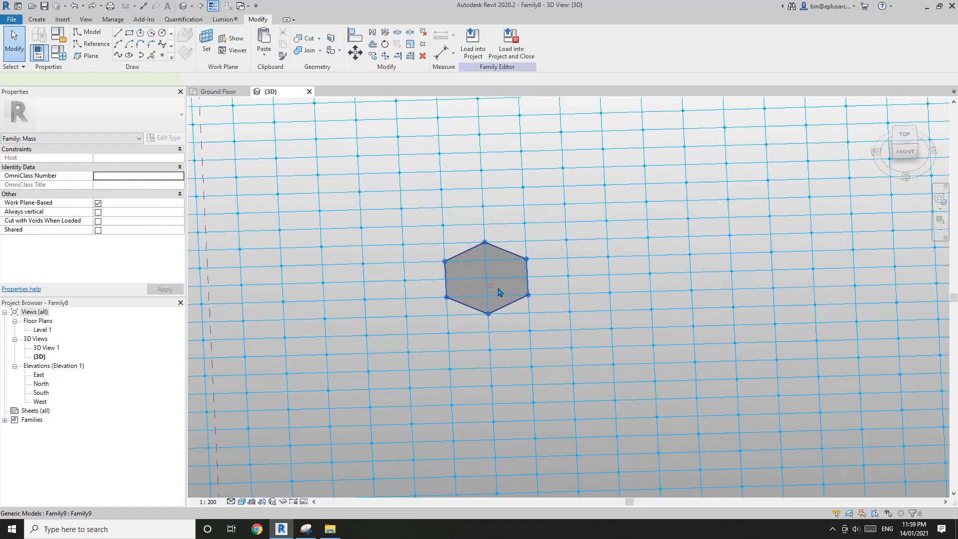
Place three more hexagon tiles on the grid nodes around the first one to form a staggered two-by-two cluster with shared edges
left_click(499, 292)
left_click(271, 41)
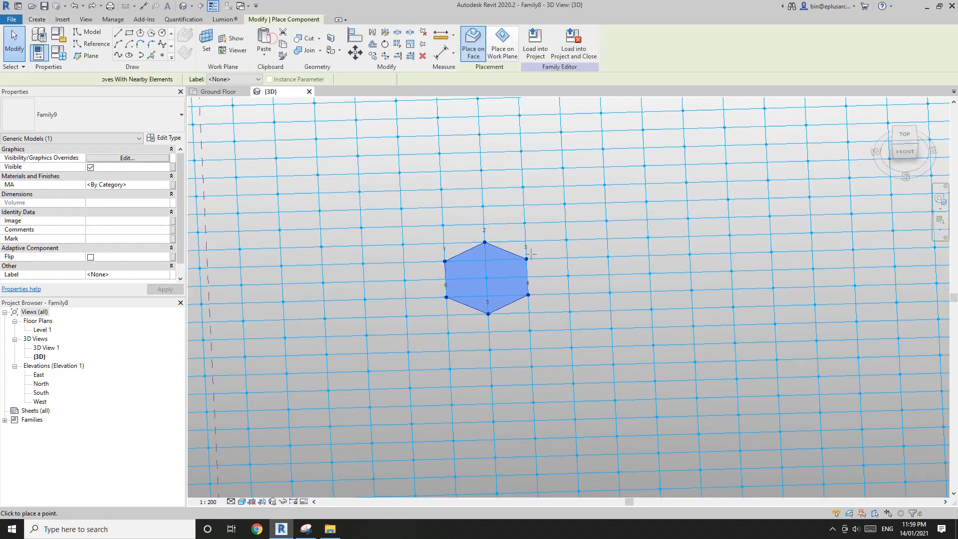
left_click(527, 258)
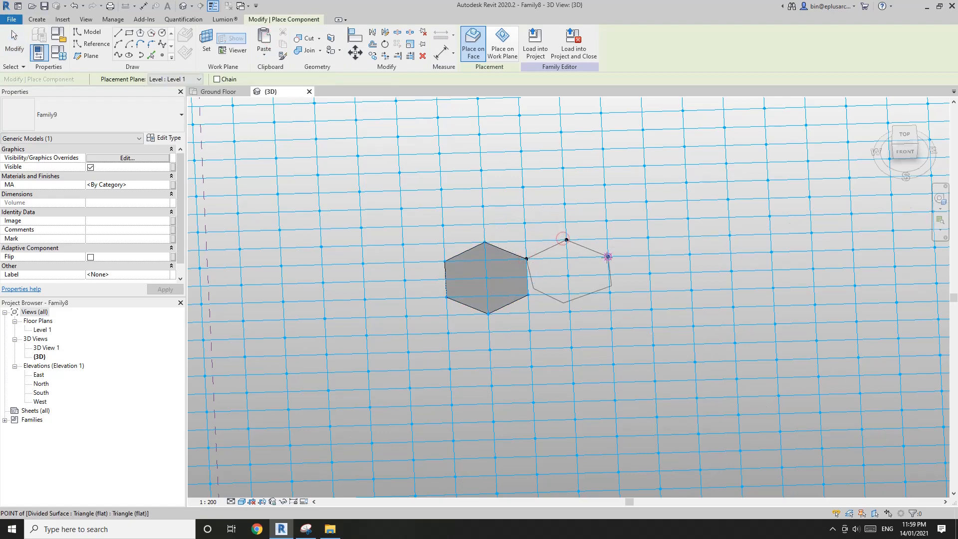
left_click(528, 294)
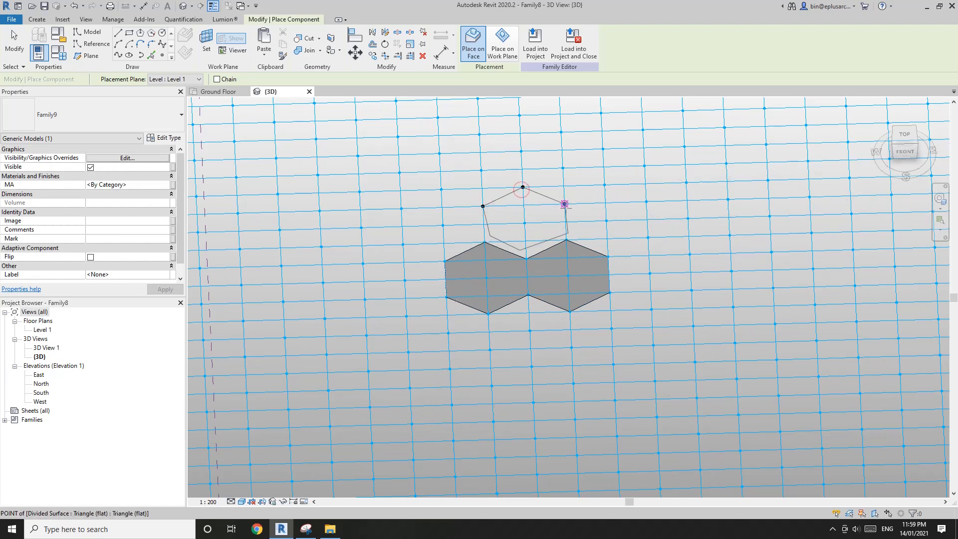
left_click(485, 242)
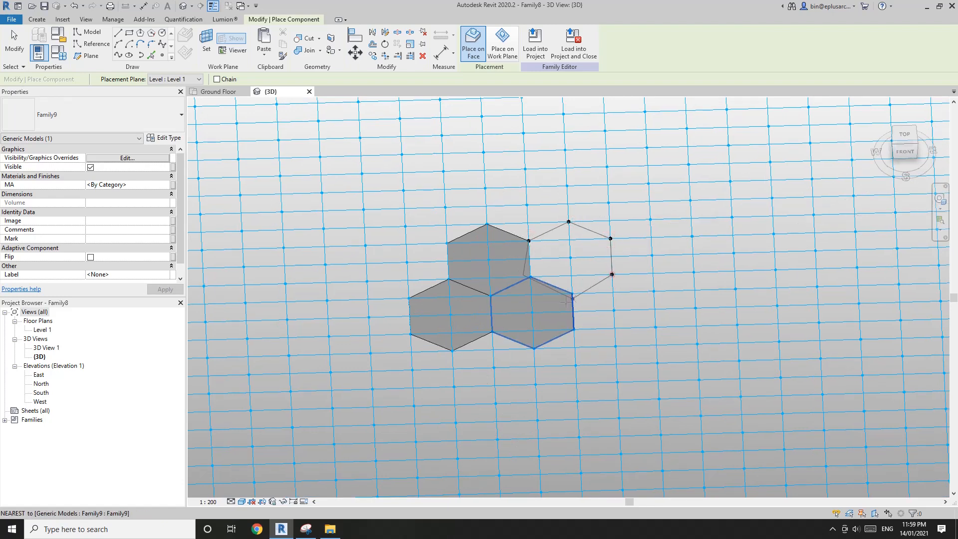
left_click(530, 276)
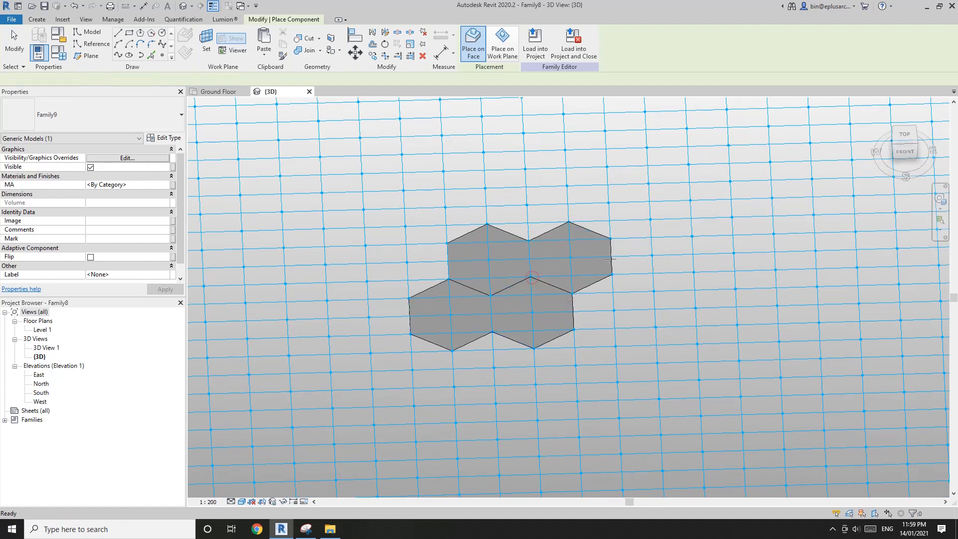
key("Escape")
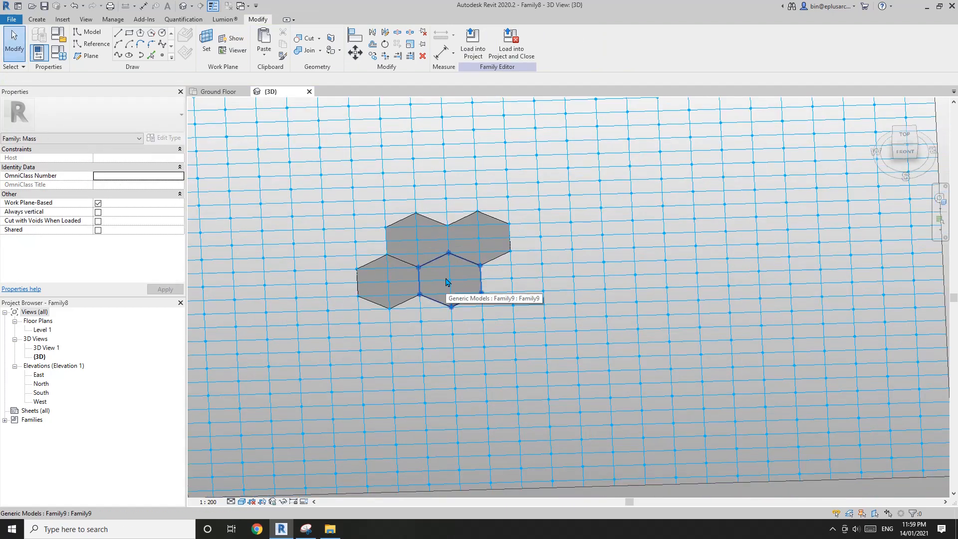
Try repeating only the two side-by-side tiles in the front row of the cluster, and undo the repeat
left_click(441, 283)
left_click(396, 279, "ctrl")
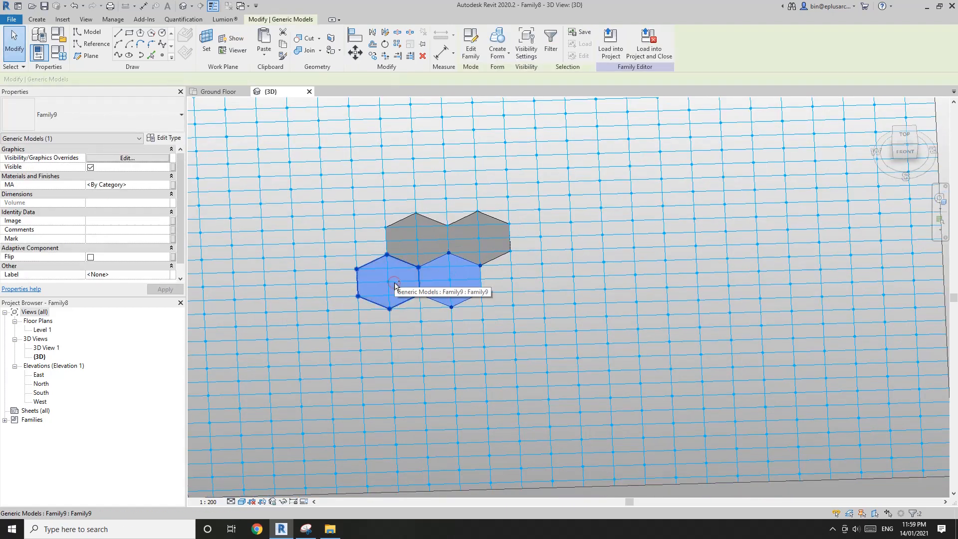
left_click(398, 45)
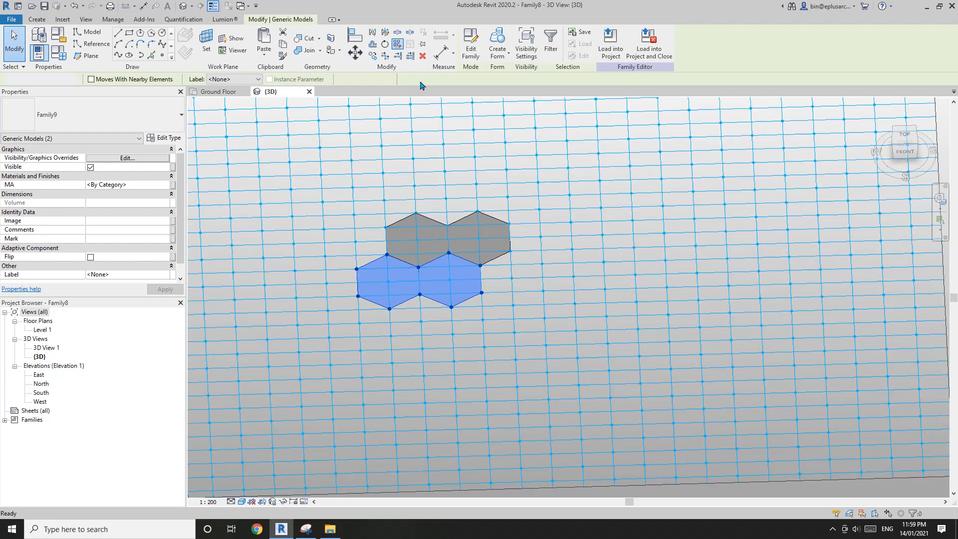
key("Escape")
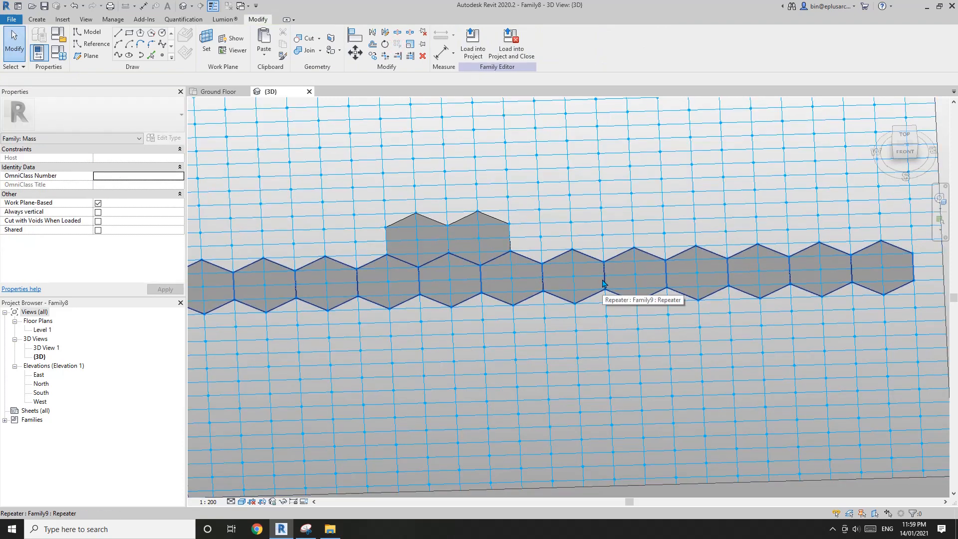
key("ctrl+z")
Try repeating one front-row tile together with the tile diagonally behind it, and undo the repeat
left_click(472, 272)
left_click(478, 243, "ctrl")
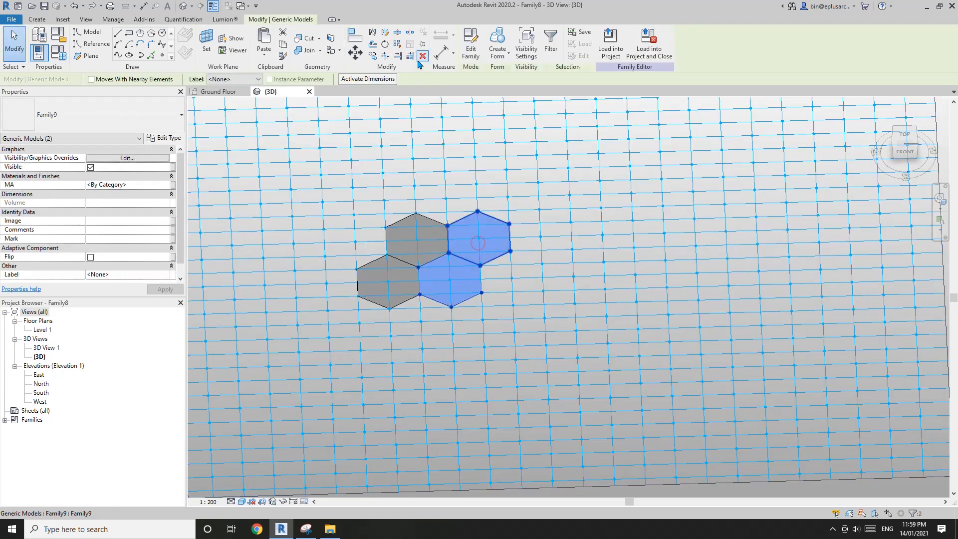
left_click(398, 45)
key("Escape")
key("ctrl+z")
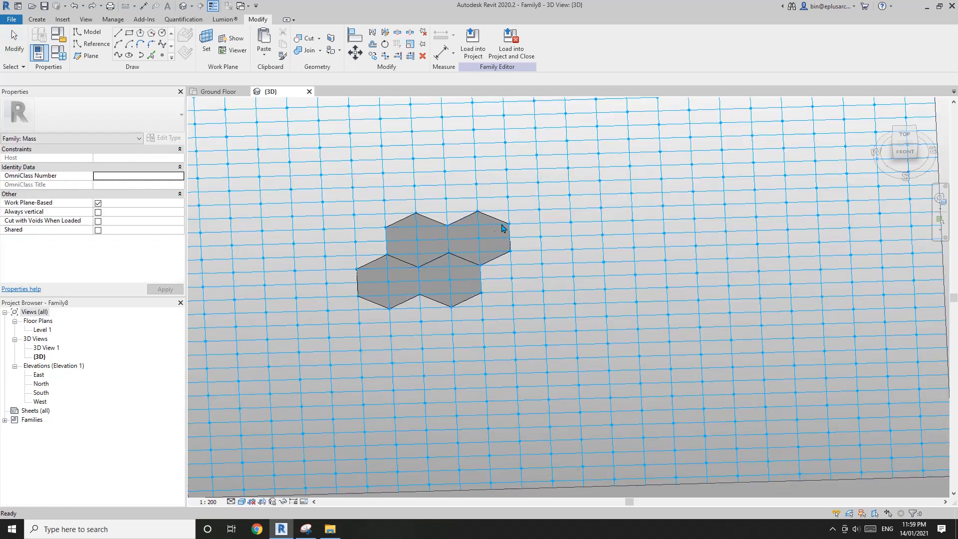
Try repeating three tiles, the front-row pair plus one tile behind them, across the divided surface, and undo the repeat
left_click(453, 283)
left_click(387, 282, "ctrl")
left_click(419, 241, "ctrl")
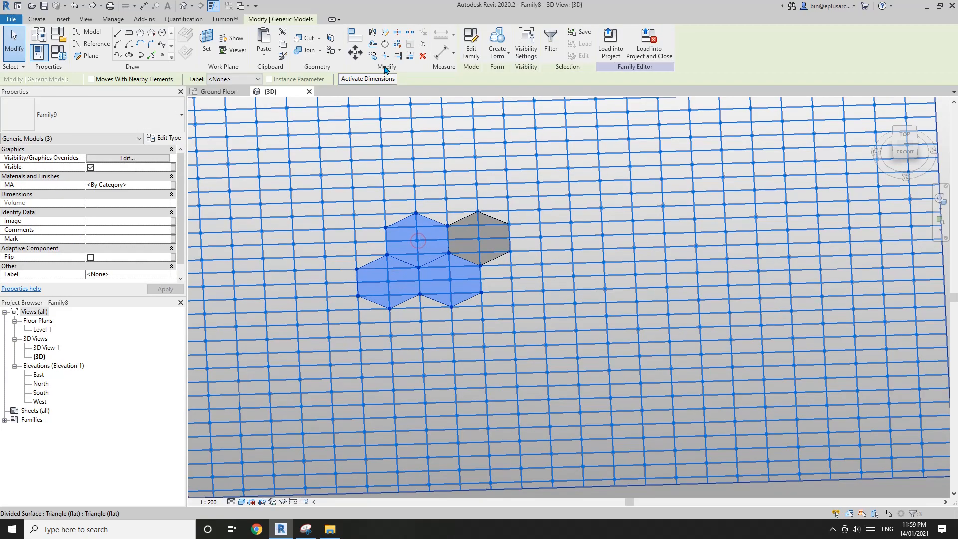
scroll(509, 241, "down", 4)
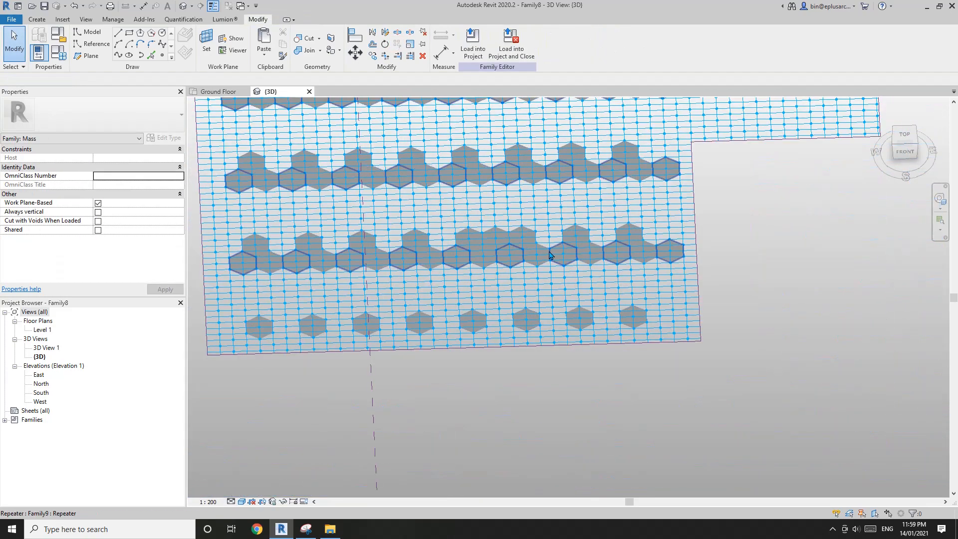
scroll(548, 257, "up", 1)
middle_click_drag(545, 258, 504, 287, "shift")
scroll(489, 241, "up", 5)
key("ctrl+z")
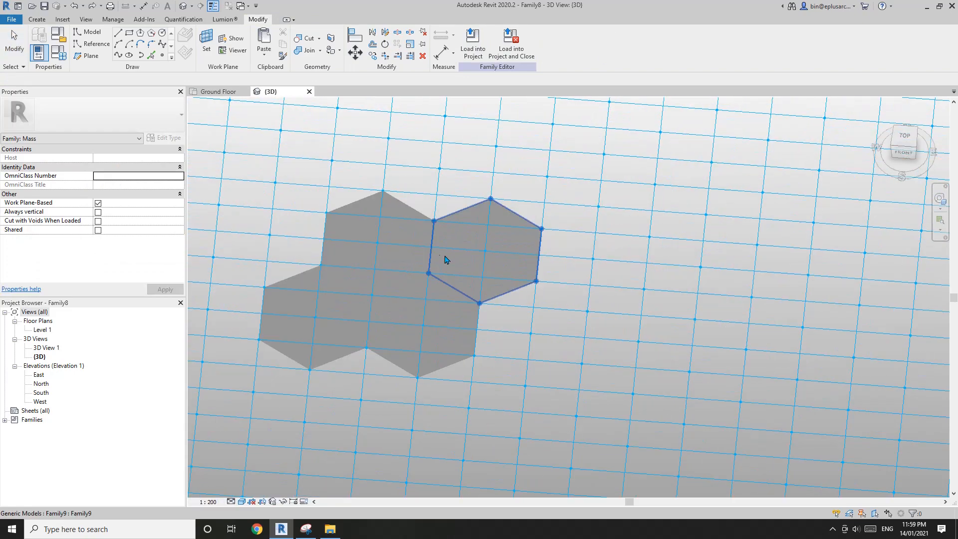
Try repeating all four hexagon tiles of the cluster across the divided surface, and undo the repeat
left_click(470, 245, "ctrl")
left_click(425, 319, "ctrl")
left_click(339, 322, "ctrl")
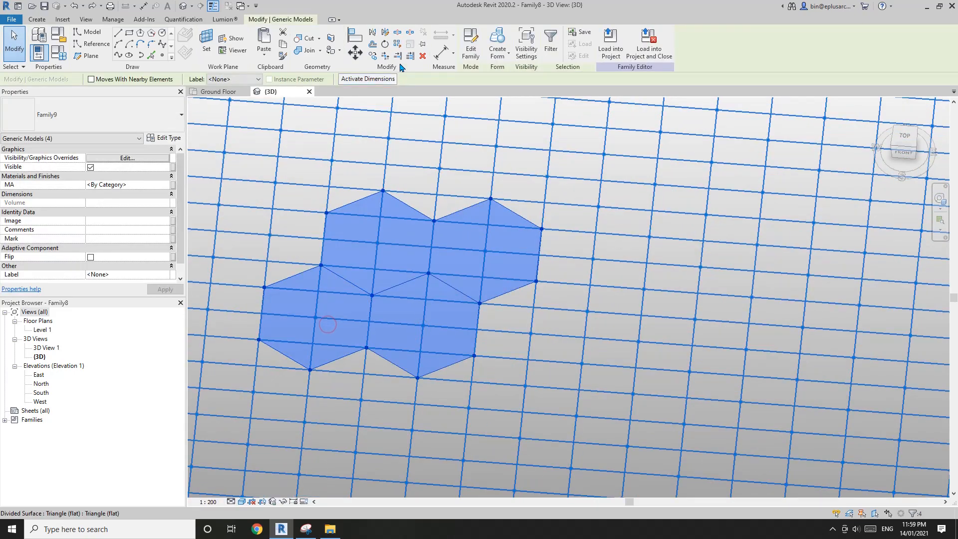
left_click(397, 44)
scroll(559, 200, "down", 3)
scroll(560, 239, "down", 2)
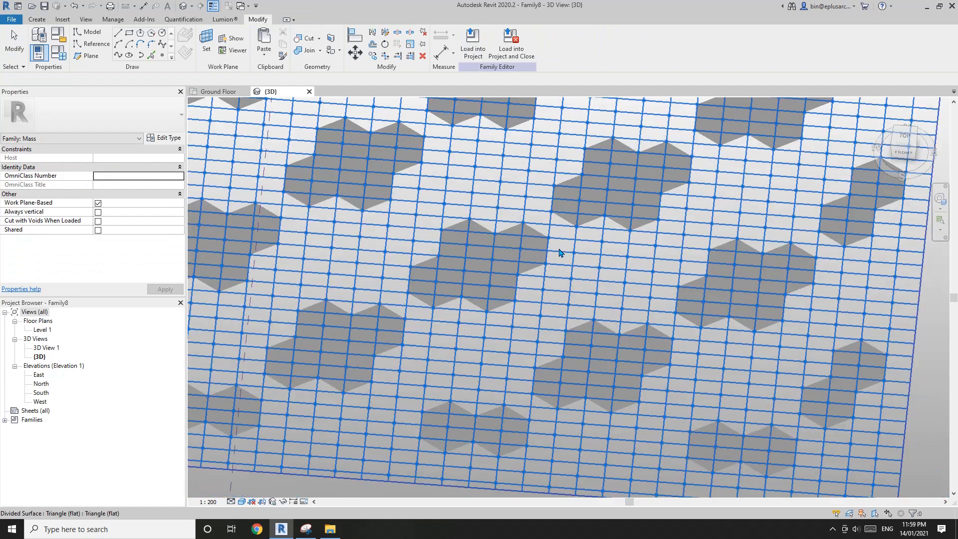
scroll(559, 252, "up", 2)
key("ctrl+z")
scroll(560, 252, "up", 2)
scroll(567, 257, "down", 3)
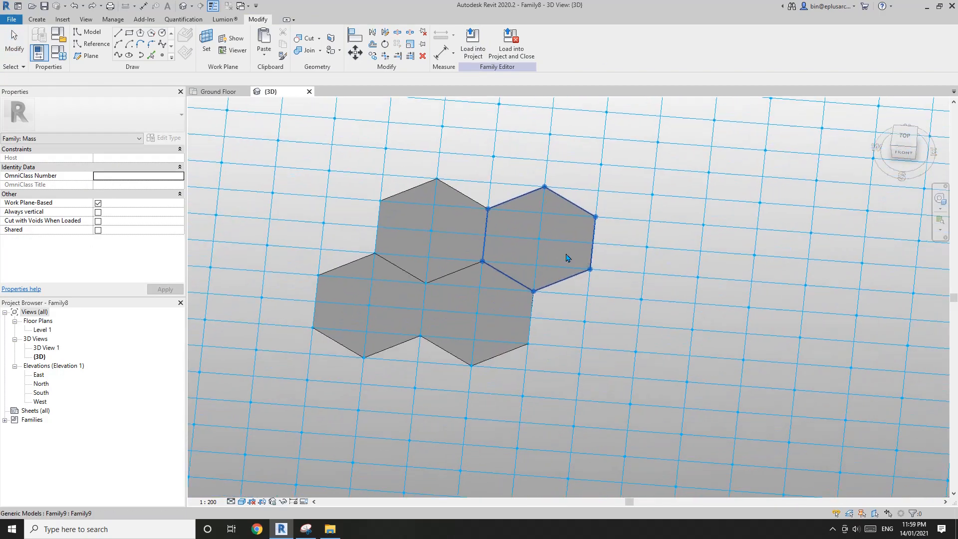
Repeat two diagonally adjoining tiles of the cluster as a diagonal row across the divided surface
middle_click_drag(531, 270, 582, 257, "shift")
scroll(549, 247, "up", 8)
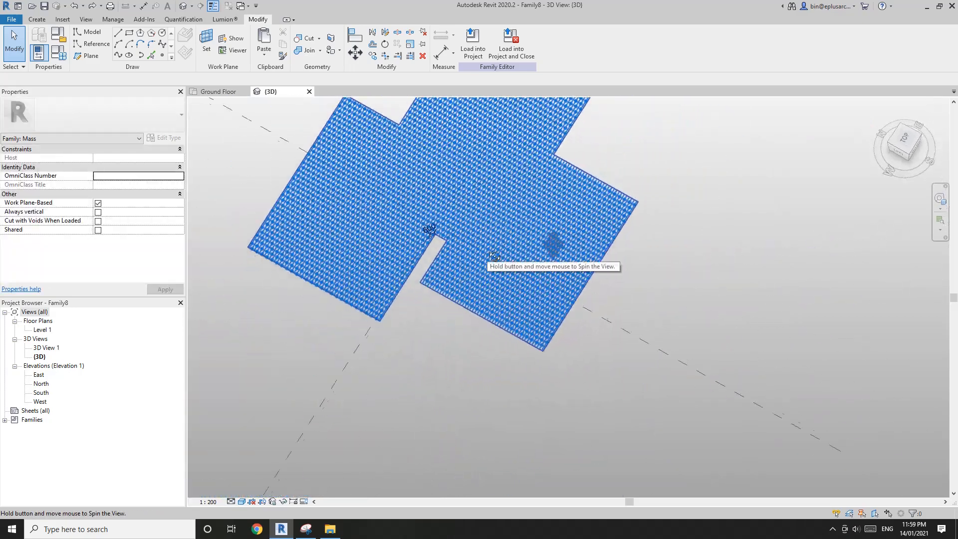
left_click(543, 242)
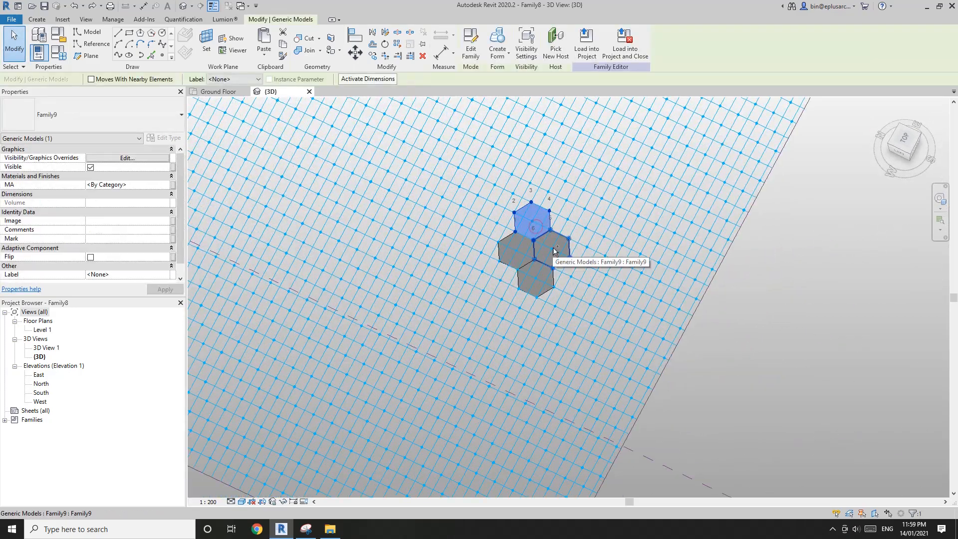
middle_click_drag(544, 241, 574, 275, "shift")
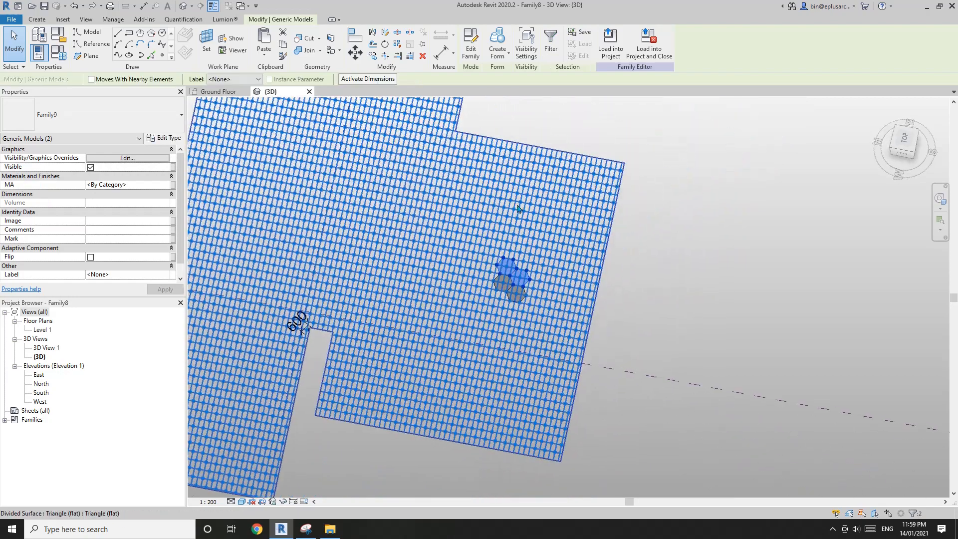
scroll(536, 233, "up", 2)
middle_click_drag(537, 233, 544, 246)
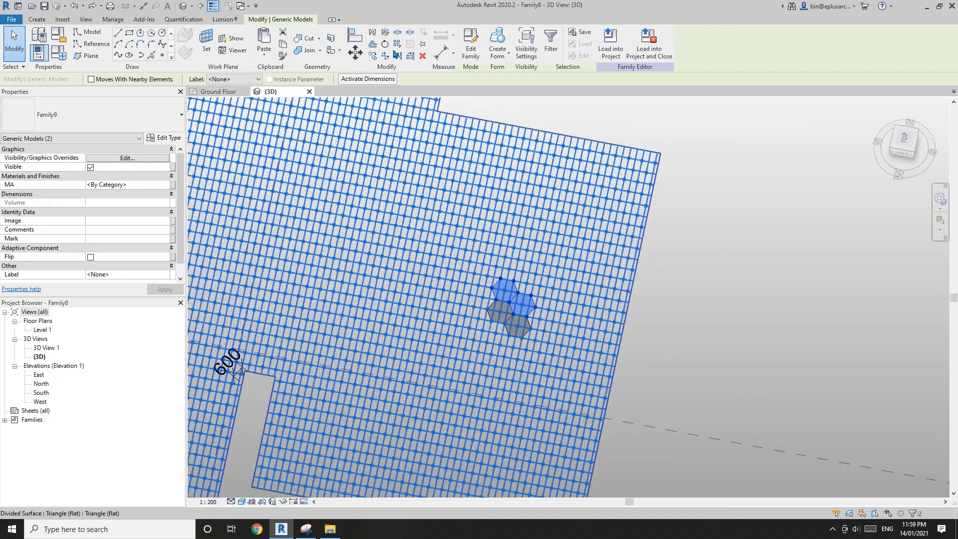
left_click(398, 45)
key("Escape")
scroll(509, 208, "down", 3)
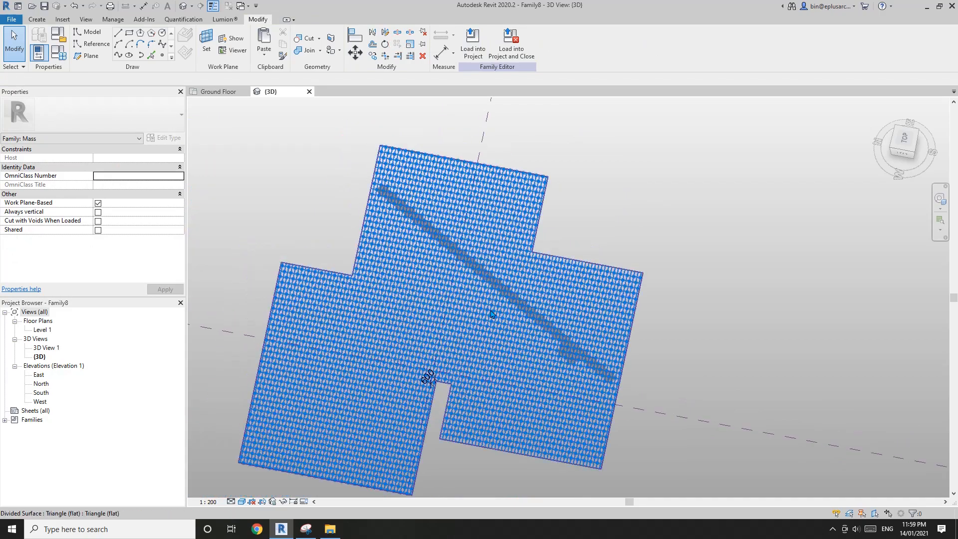
Repeat the cluster's remaining two tiles as a second diagonal row adjoining the first one
scroll(547, 305, "up", 5)
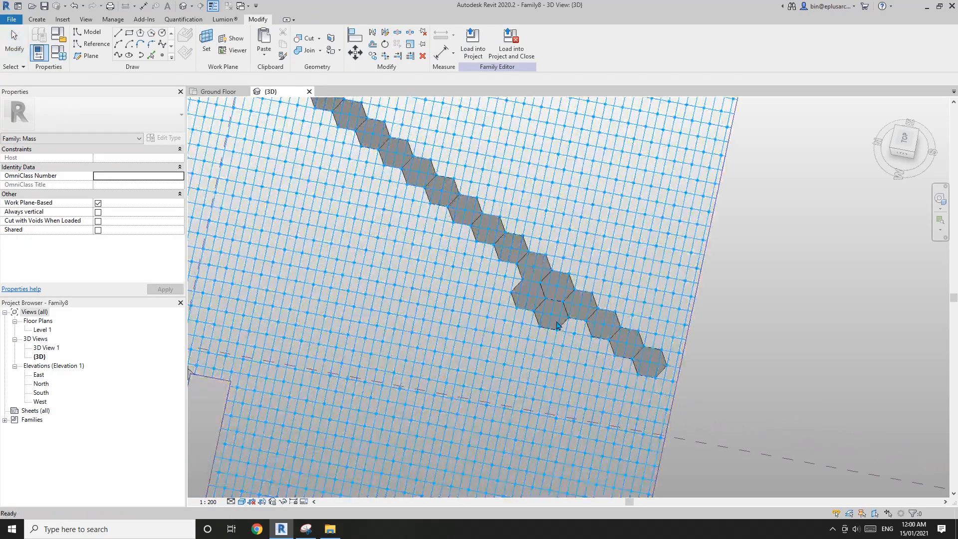
left_click(532, 300)
scroll(541, 303, "down", 6)
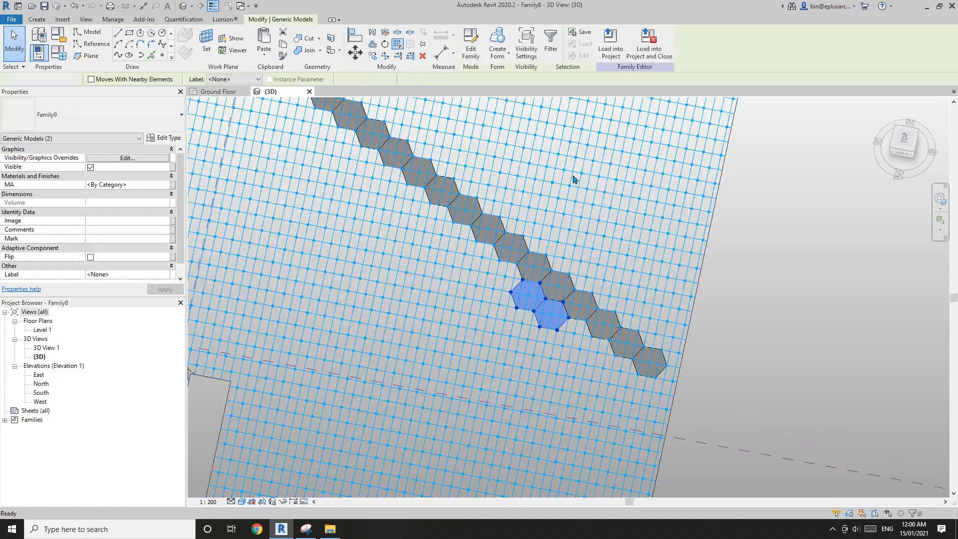
key("Escape")
Remove the repeaters of both diagonal rows so their hexagon tiles become individual components
scroll(585, 322, "up", 5)
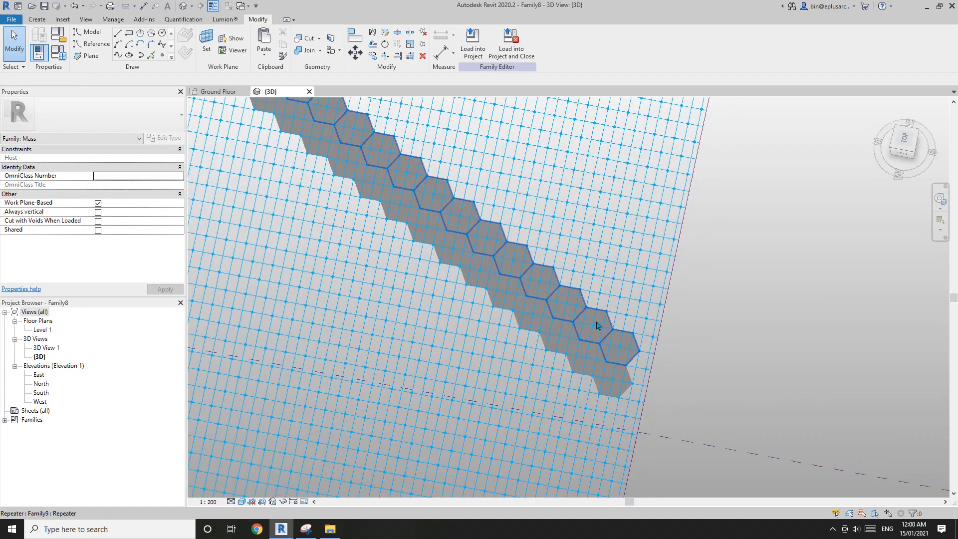
left_click(572, 342)
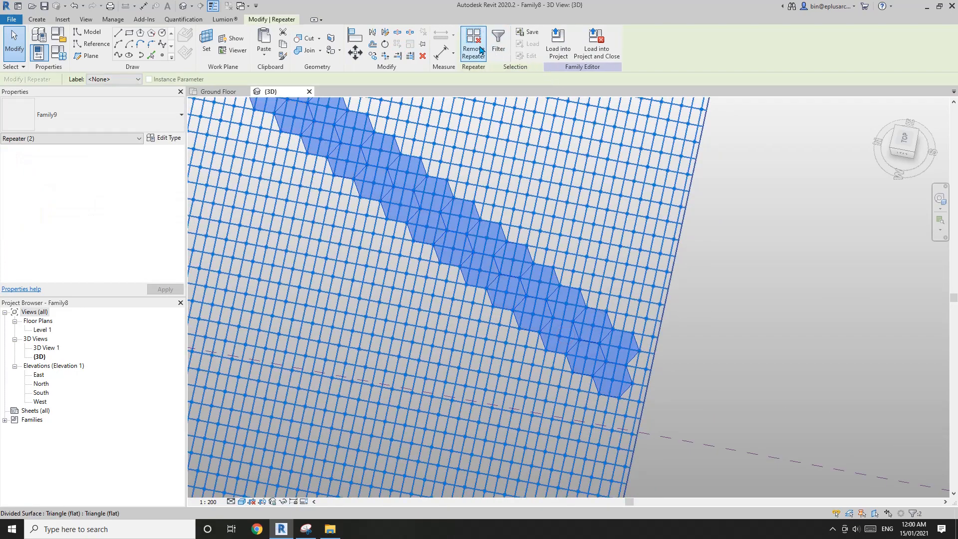
left_click(480, 49)
Repeat the outermost tile of each diagonal row as a pair, forming a row parallel to the surface's nearest edge
left_click(625, 350)
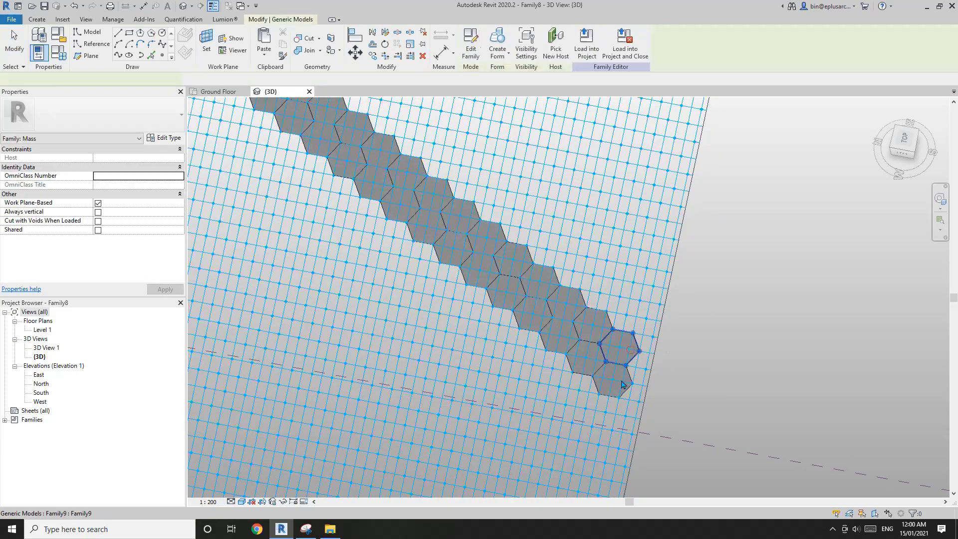
left_click(640, 384, "ctrl")
scroll(641, 385, "down", 3)
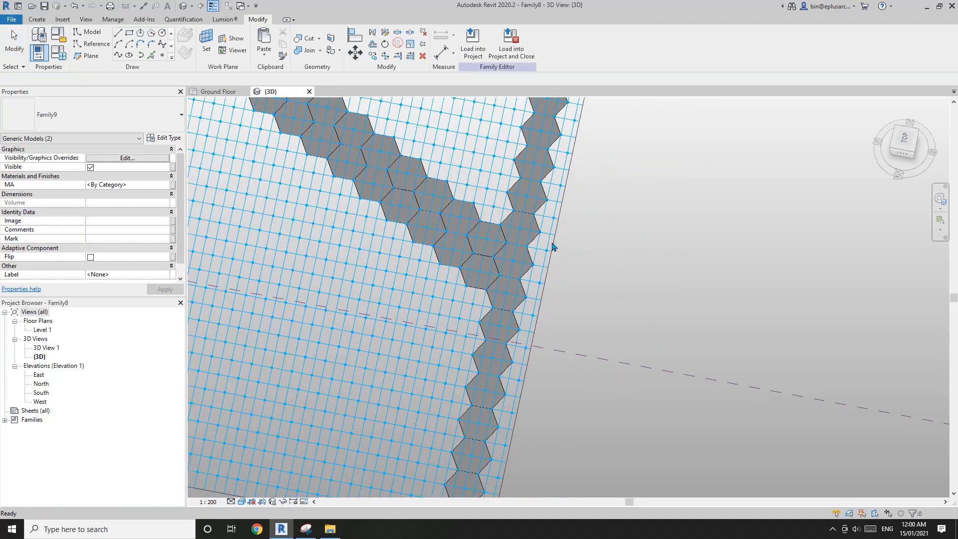
Repeat the next pair of diagonal-row tiles inward as a second row parallel to the surface's edge
scroll(502, 259, "up", 3)
left_click(512, 242)
left_click(509, 260, "ctrl")
scroll(508, 259, "down", 1)
middle_click_drag(509, 259, 514, 306)
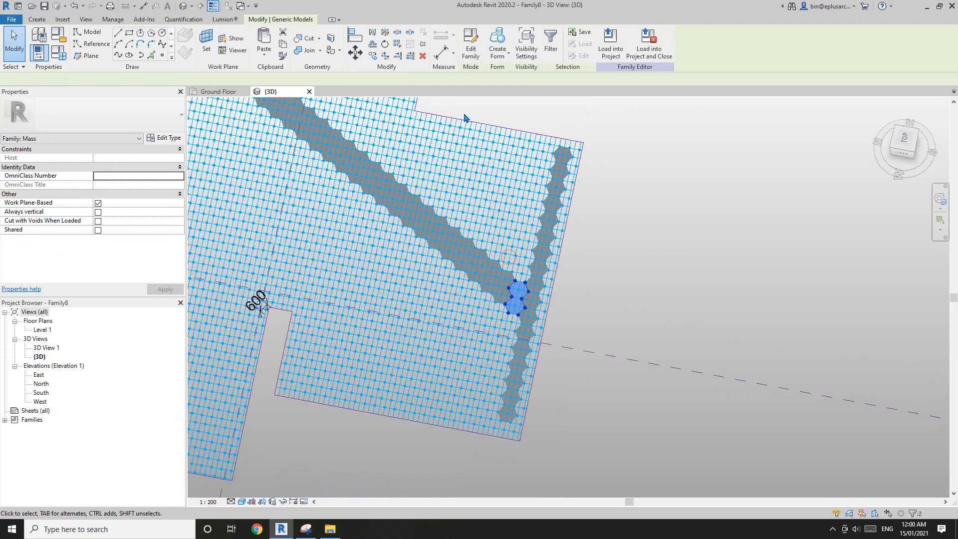
left_click(400, 47)
Repeat the following pair of diagonal-row tiles as a third row beside the two edge-parallel rows
scroll(520, 310, "up", 3)
left_click(492, 250)
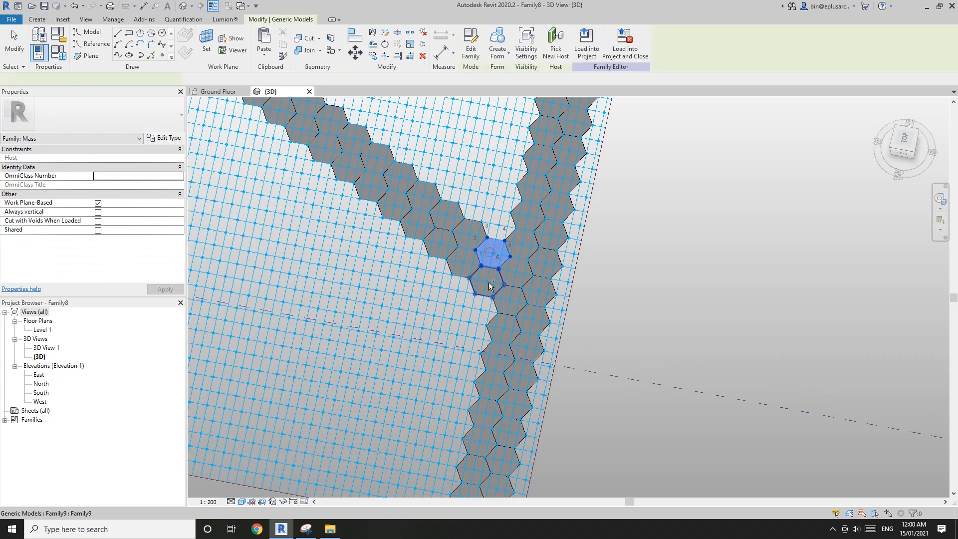
left_click(488, 282, "ctrl")
scroll(488, 282, "up", 3)
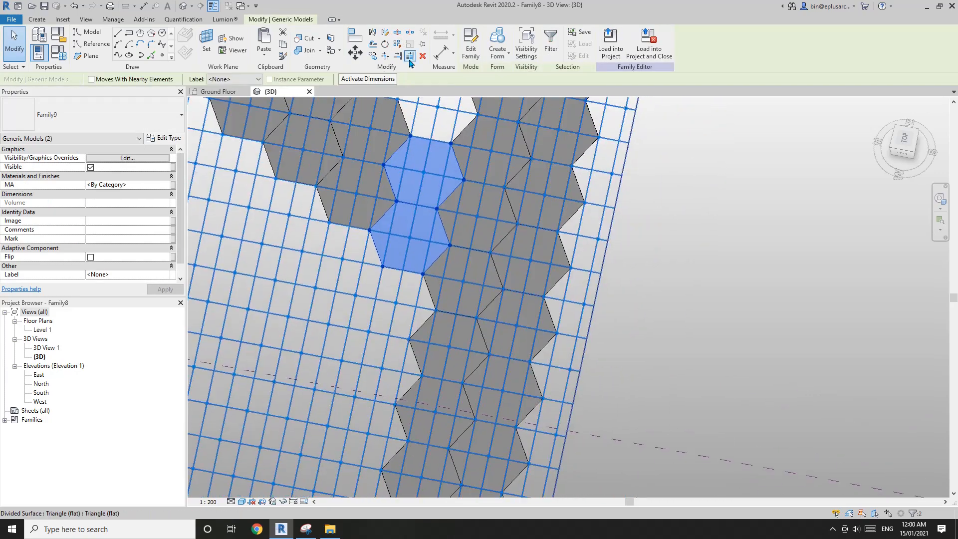
Repeat the next two pairs of adjacent diagonal-row hexagon tiles, one pair at a time, as the fourth and fifth edge-parallel rows
left_click(355, 188)
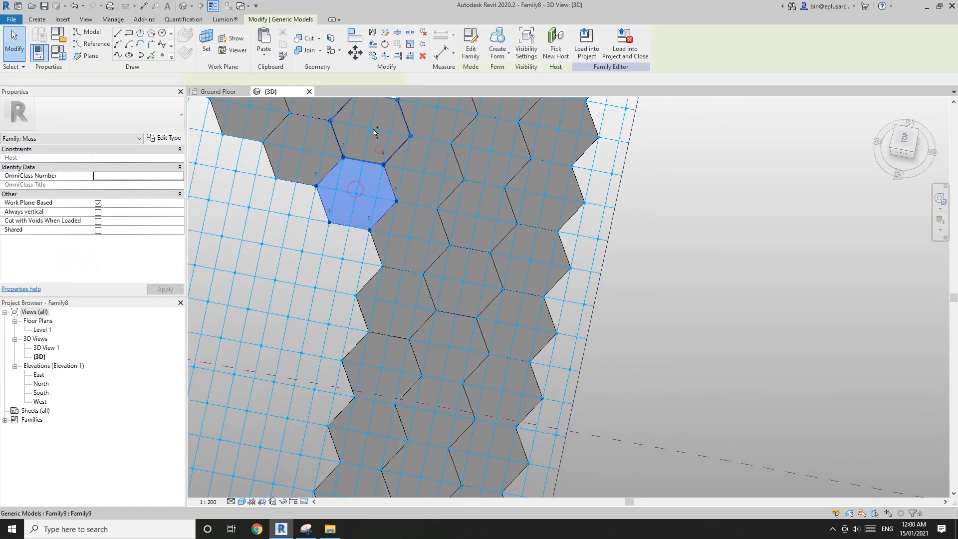
left_click(379, 150, "ctrl")
middle_click_drag(379, 150, 427, 212)
left_click(399, 46)
left_click(365, 151)
left_click(350, 199, "ctrl")
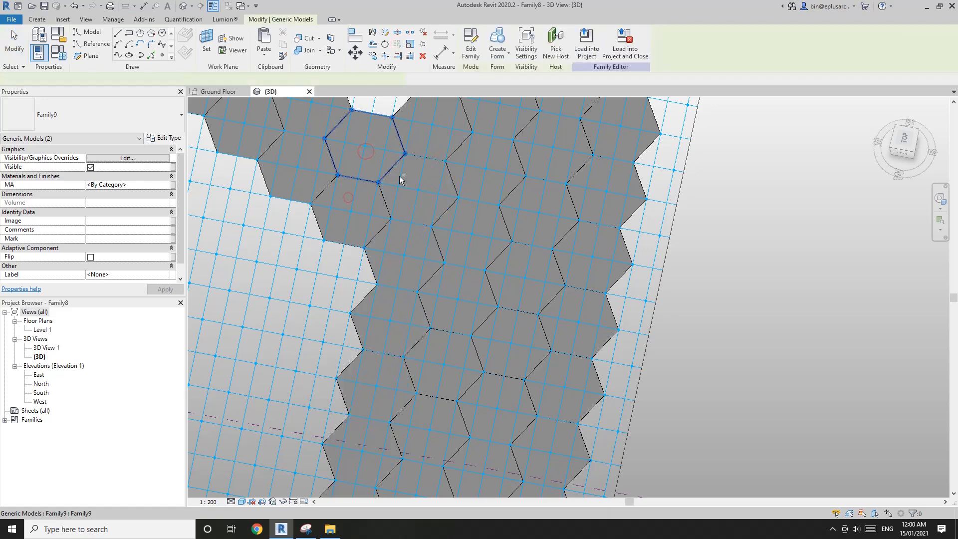
middle_click_drag(349, 198, 397, 254)
left_click(398, 46)
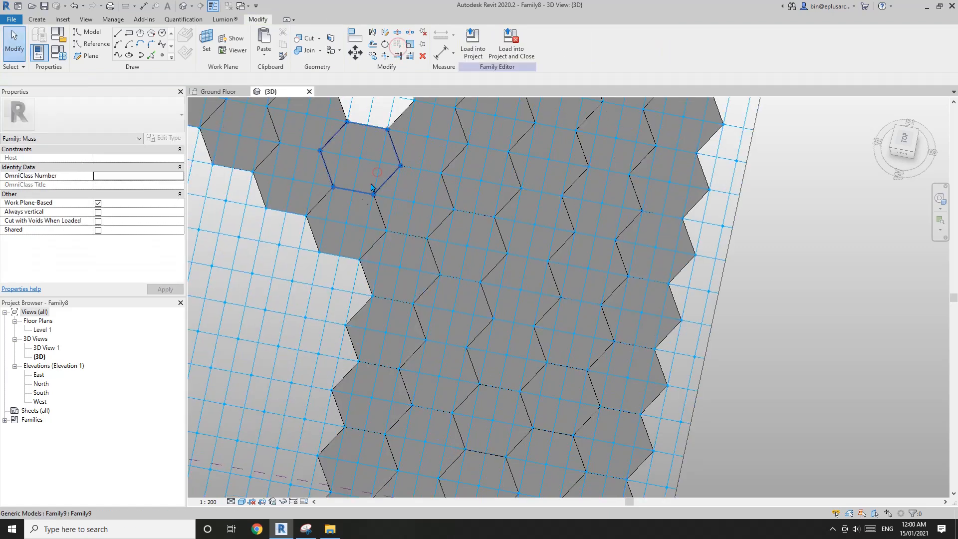
Repeat the following two diagonal-row tile pairs separately as the sixth and seventh rows parallel to the surface's edge
left_click(348, 218)
middle_click_drag(347, 122, 424, 173)
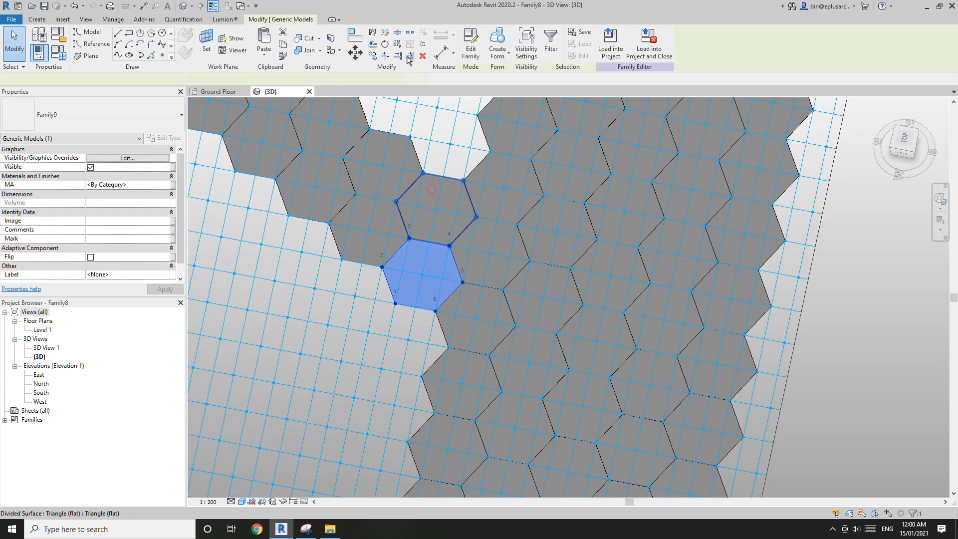
left_click(432, 194, "ctrl")
left_click(399, 46)
left_click(394, 168)
left_click(366, 240, "ctrl")
middle_click_drag(402, 204, 465, 273)
left_click(397, 44)
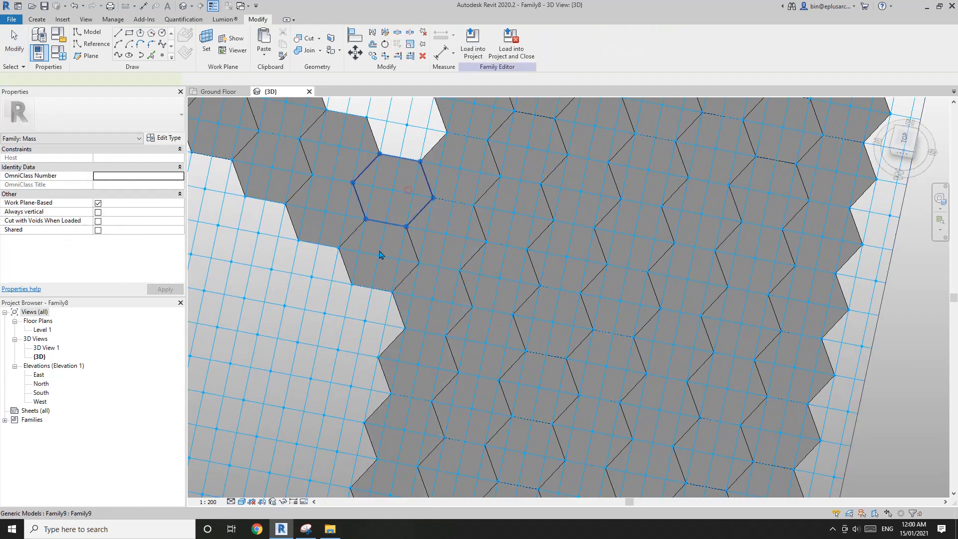
Repeat two more diagonal-row tile pairs inward, each on its own, as the eighth and ninth edge-parallel rows
left_click(394, 192)
left_click(375, 257, "ctrl")
middle_click_drag(374, 257, 430, 307)
left_click(398, 46)
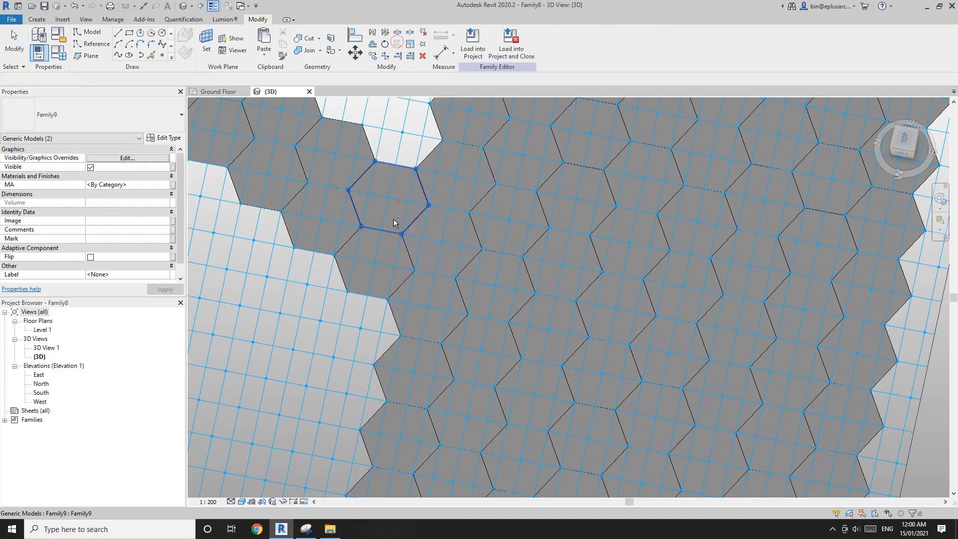
key("ctrl+z")
left_click(398, 45)
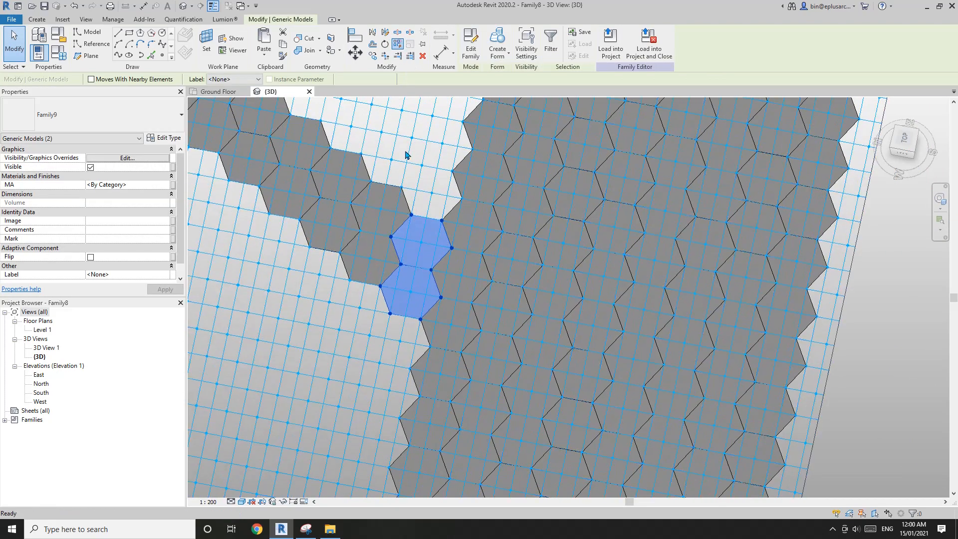
Repeat the next inward pair of diagonal-row tiles as the tenth row beside the existing edge-parallel rows
left_click(379, 206)
left_click(367, 254, "ctrl")
left_click(396, 48)
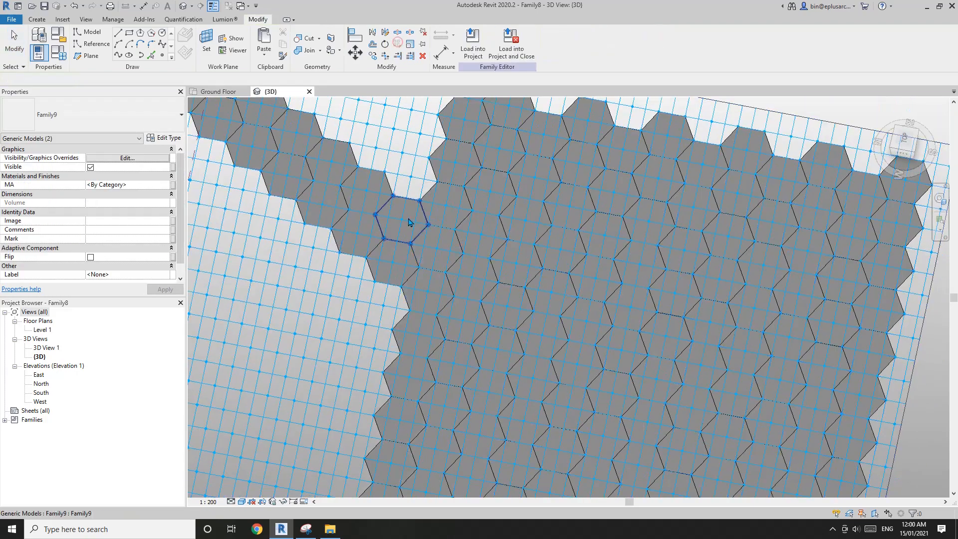
Repeat the pair of hexagonal panels where the diagonal strip meets the filled area
left_click(399, 258)
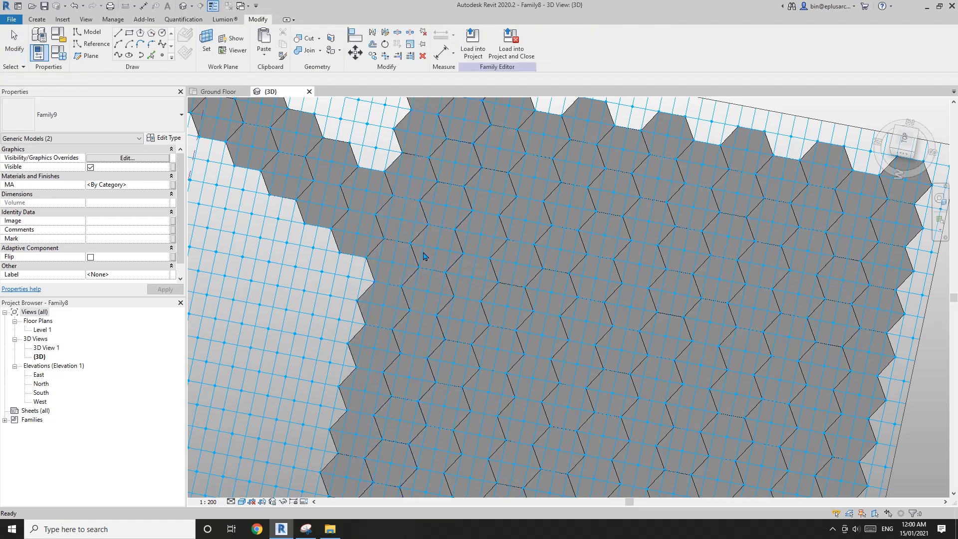
left_click(389, 208)
left_click(383, 233, "ctrl")
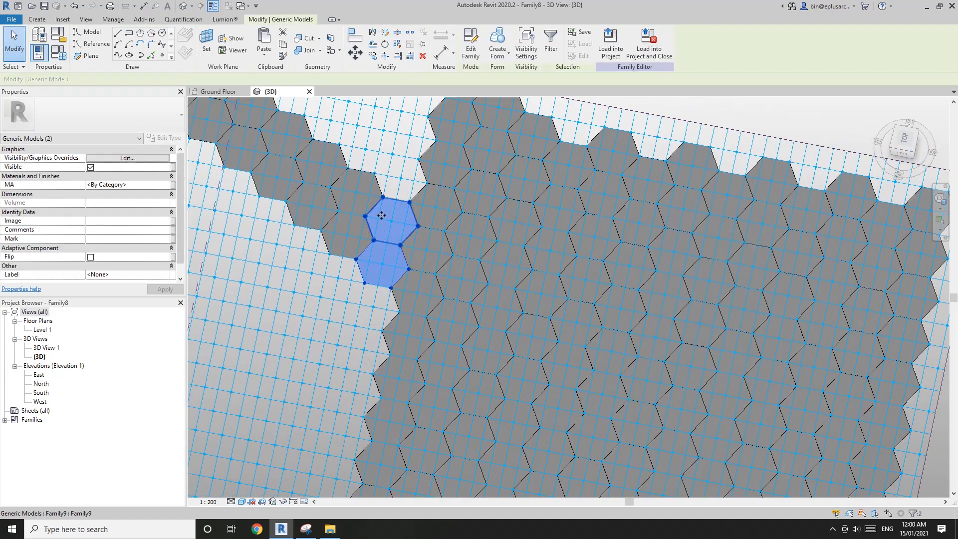
middle_click_drag(384, 232, 404, 223)
scroll(407, 230, "up", 1)
key("alt")
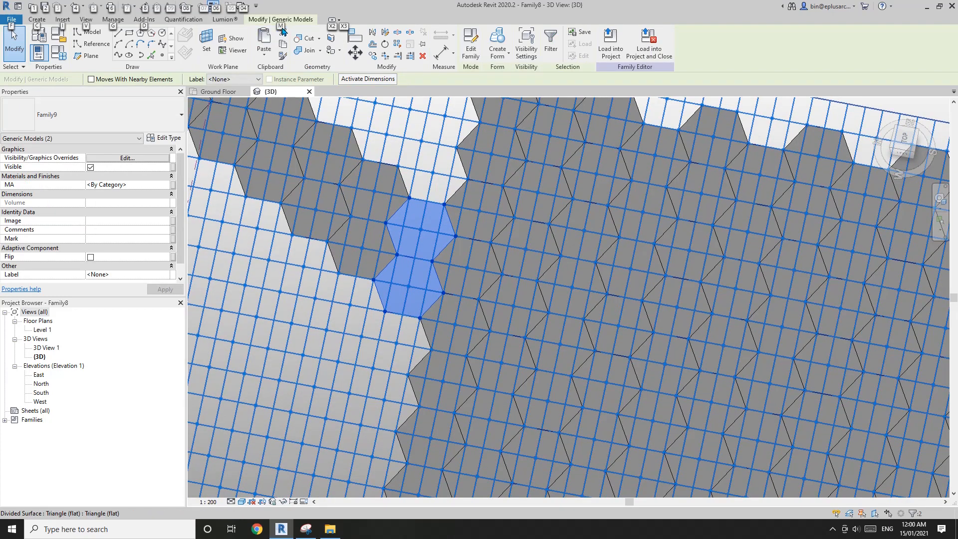
key("m")
key("Escape")
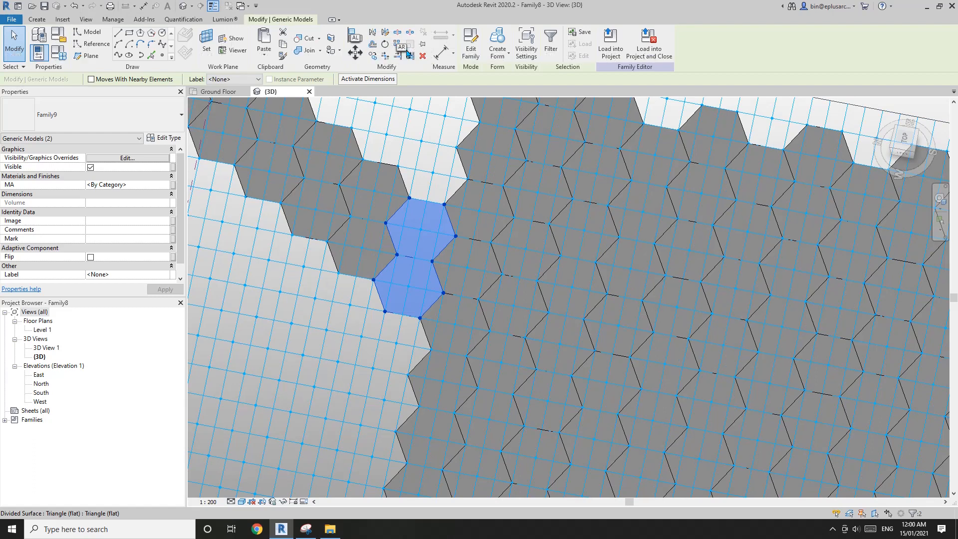
key("Escape")
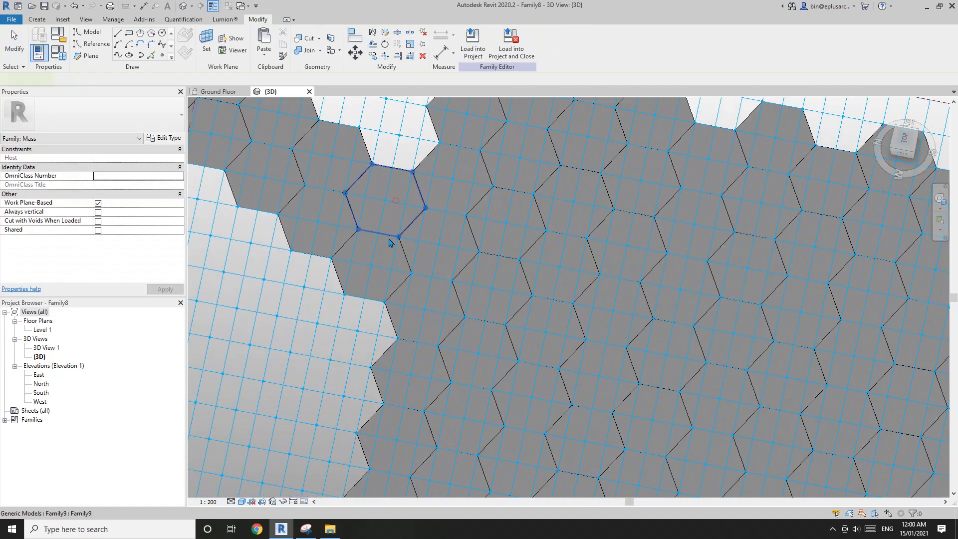
Repeat the next two pairs of adjacent hexagonal panels along the diagonal strip to fill their columns
left_click(397, 227)
left_click(394, 245, "ctrl")
left_click(395, 46)
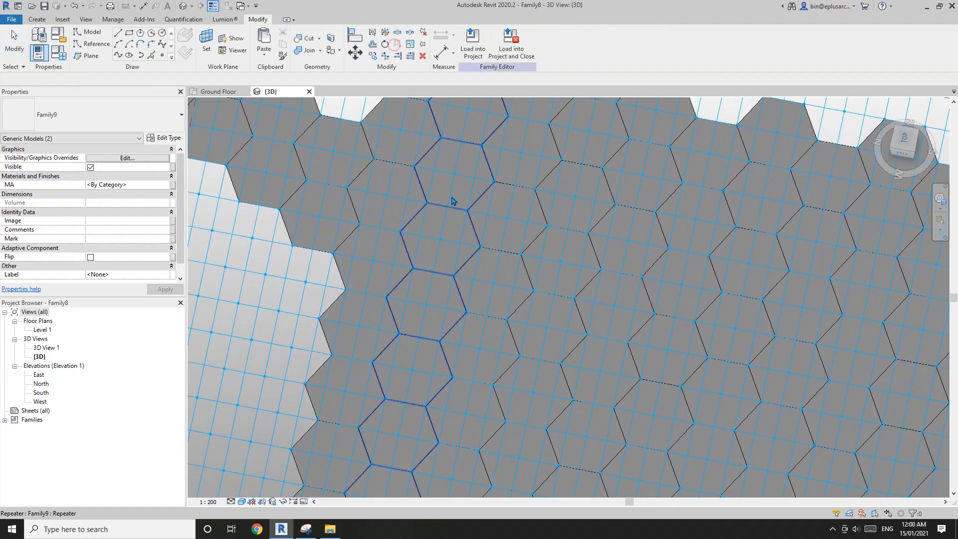
left_click(354, 154)
left_click(319, 206, "ctrl")
left_click(397, 46)
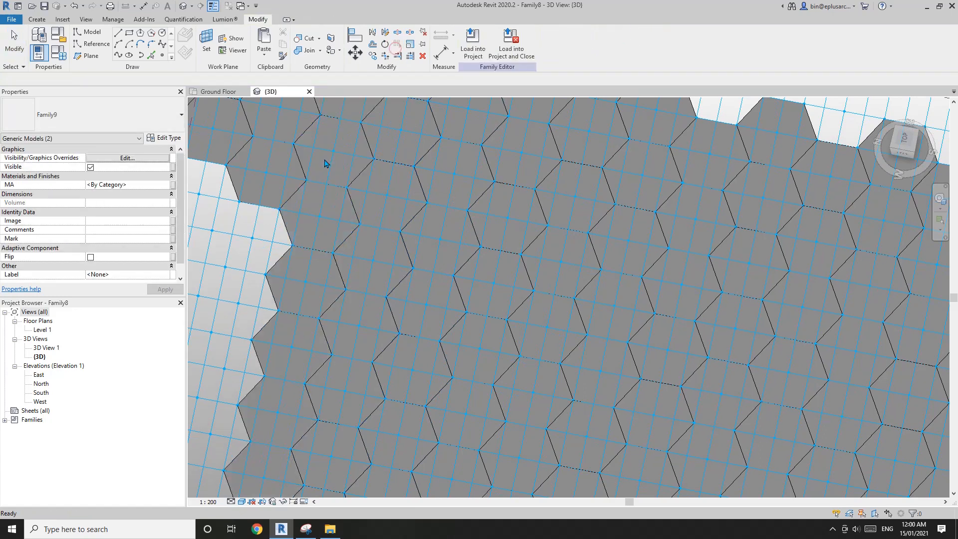
Fill three more columns by repeating the following hexagon pairs at the uneven edge of the paneled area
left_click(374, 215)
left_click(373, 234, "ctrl")
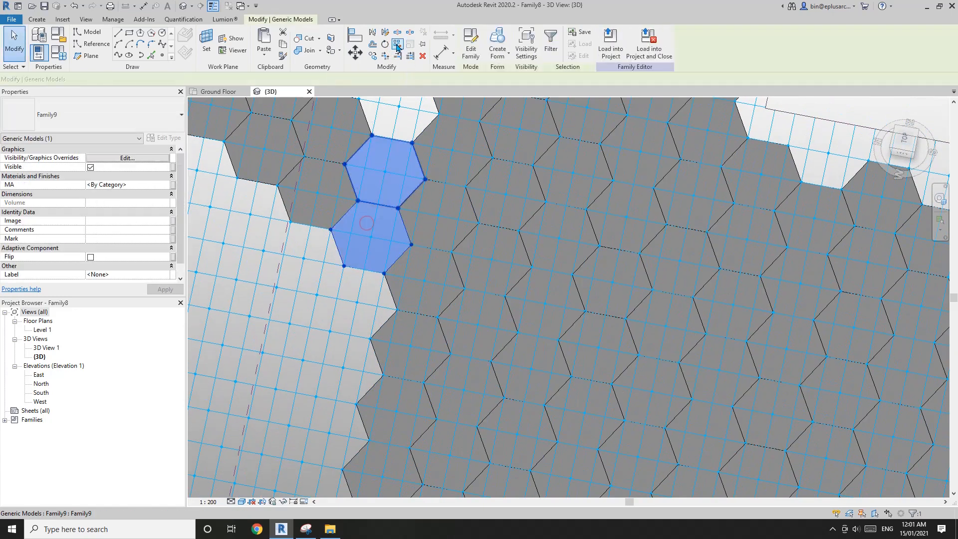
left_click(397, 46)
left_click(322, 184, "ctrl")
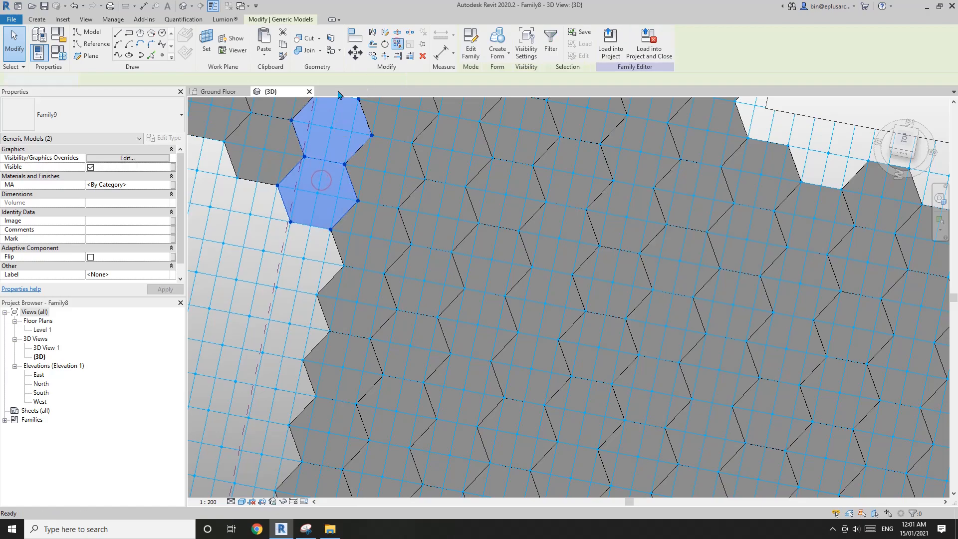
left_click(396, 46)
left_click(286, 106)
key("Escape")
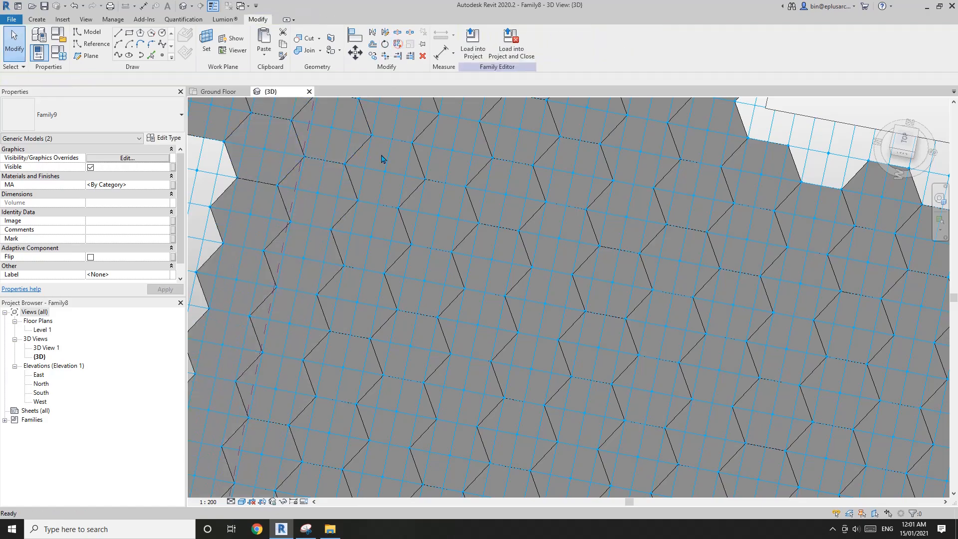
Undo the last change and repeat the pair of panels at the current end of the filled columns
scroll(389, 164, "down", 6)
scroll(456, 215, "up", 2)
key("ctrl+z")
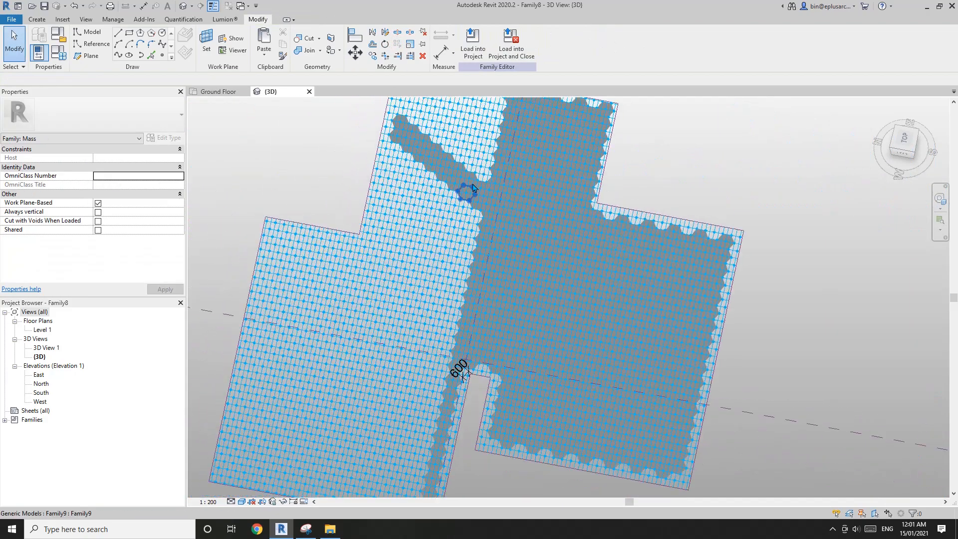
scroll(479, 230, "up", 8)
left_click(486, 192)
left_click(482, 223, "ctrl")
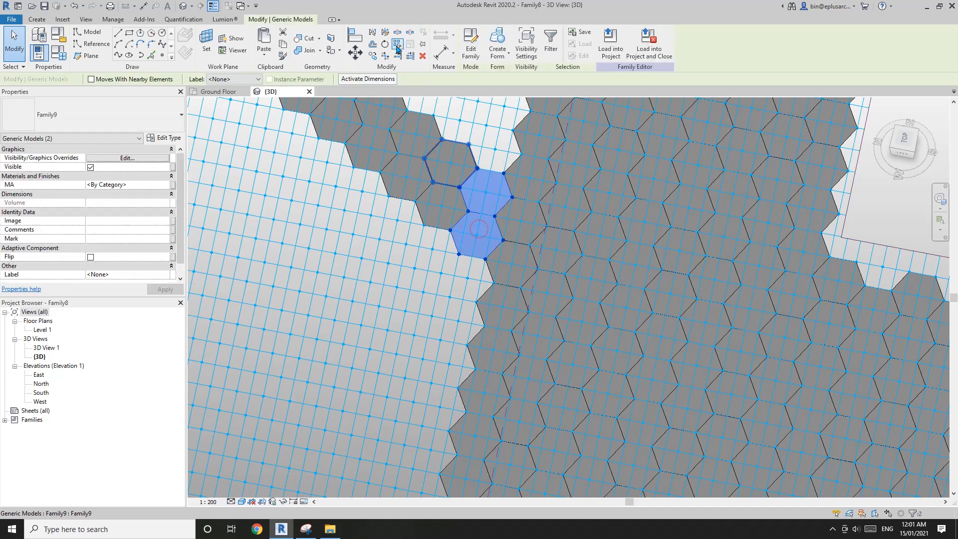
left_click(396, 46)
Continue filling columns by repeating the successive hexagon pairs along the remaining diagonal strip
left_click(448, 197)
left_click(438, 201, "ctrl")
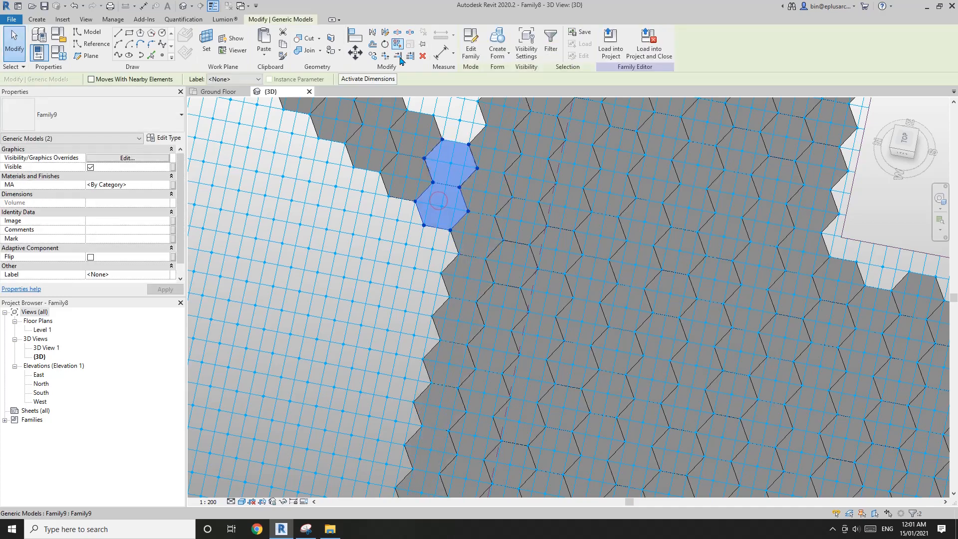
left_click(398, 44)
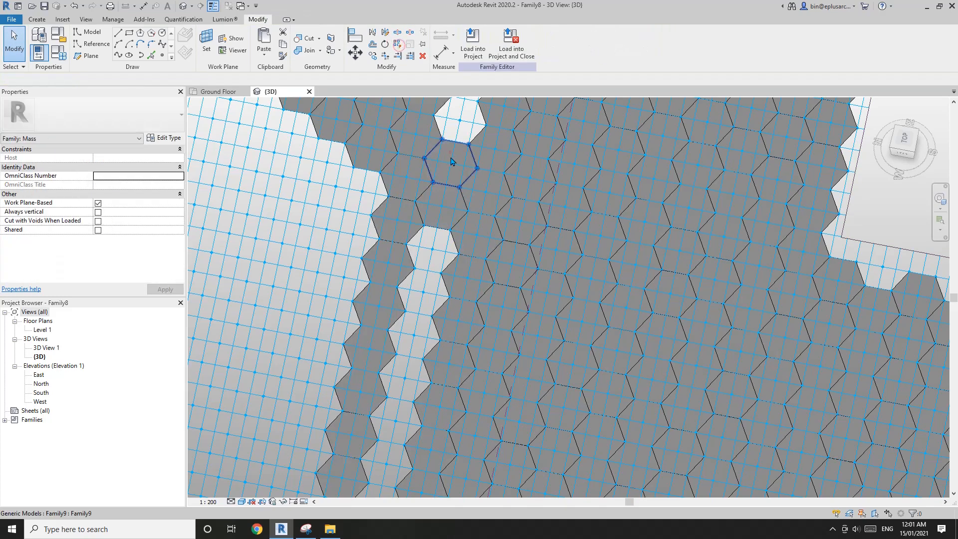
left_click(382, 113)
left_click(377, 144, "ctrl")
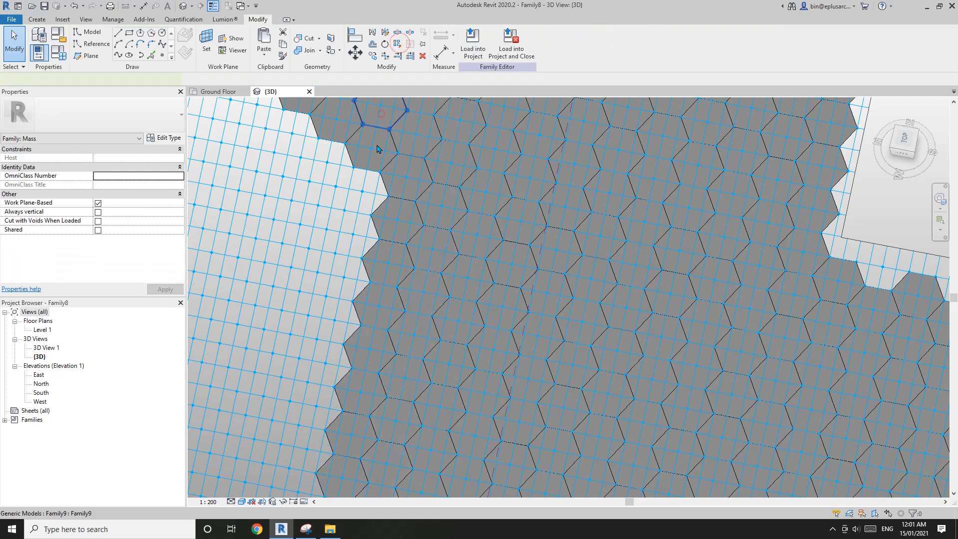
middle_click_drag(389, 106, 455, 211)
scroll(454, 212, "up", 2)
left_click(398, 44)
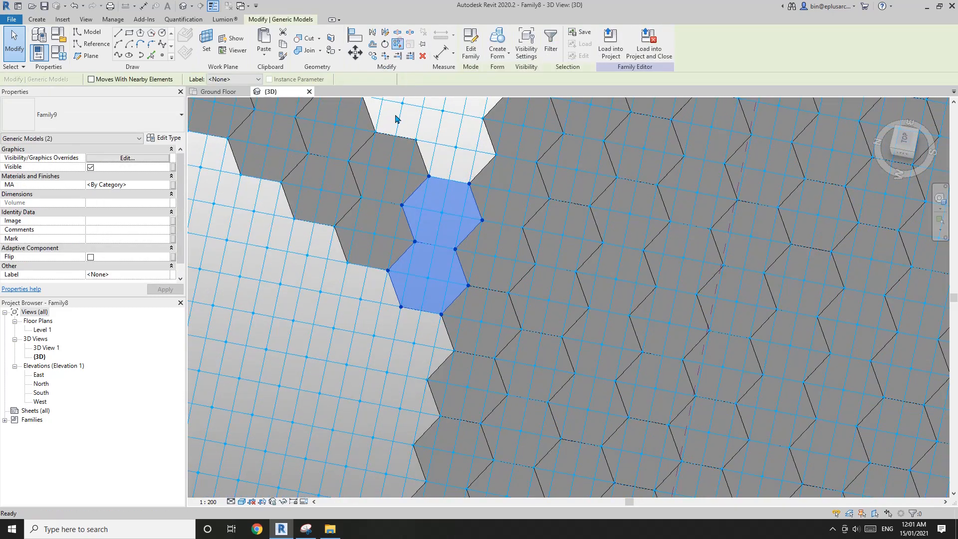
Try to repeat the pair of panels where the diagonal strip meets the filled columns, and undo that repeat
left_click(390, 154)
left_click(383, 223, "ctrl")
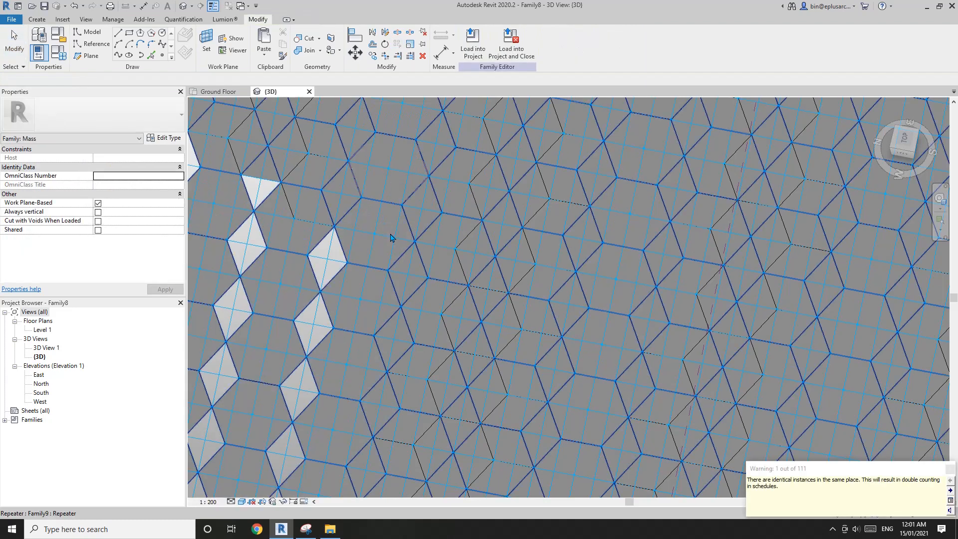
key("ctrl+z")
Repeat the next two hexagon pairs beside the last filled column
left_click(407, 165)
left_click(388, 228, "ctrl")
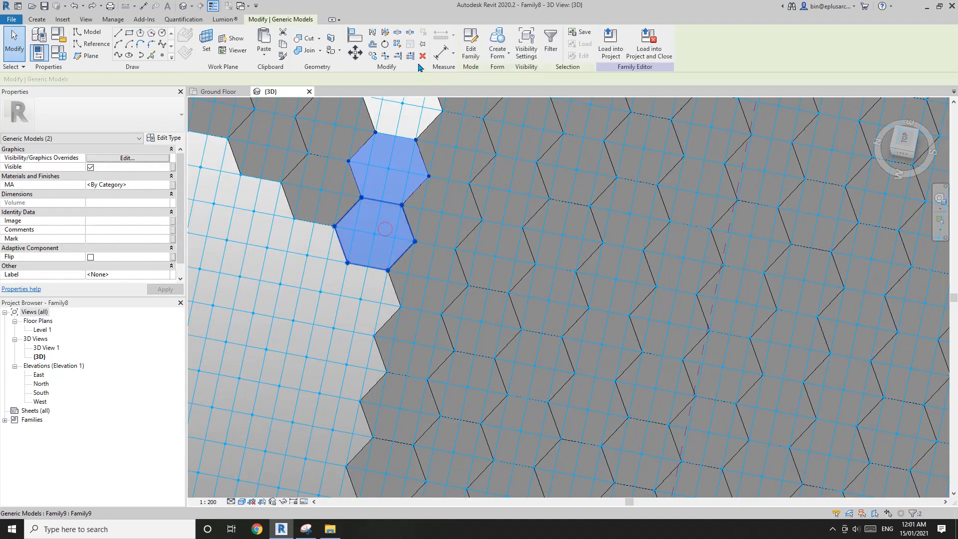
left_click(398, 44)
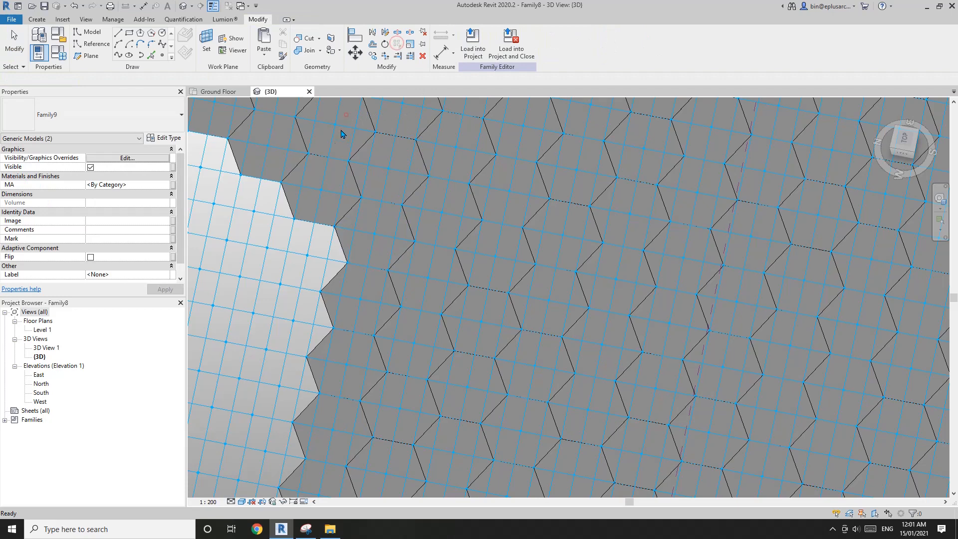
left_click(324, 180, "ctrl")
left_click(398, 44)
Repeat the final hexagon pairs at the end of the diagonal strip, near the surface's outer edge
middle_click_drag(403, 197, 459, 235)
scroll(432, 197, "up", 1)
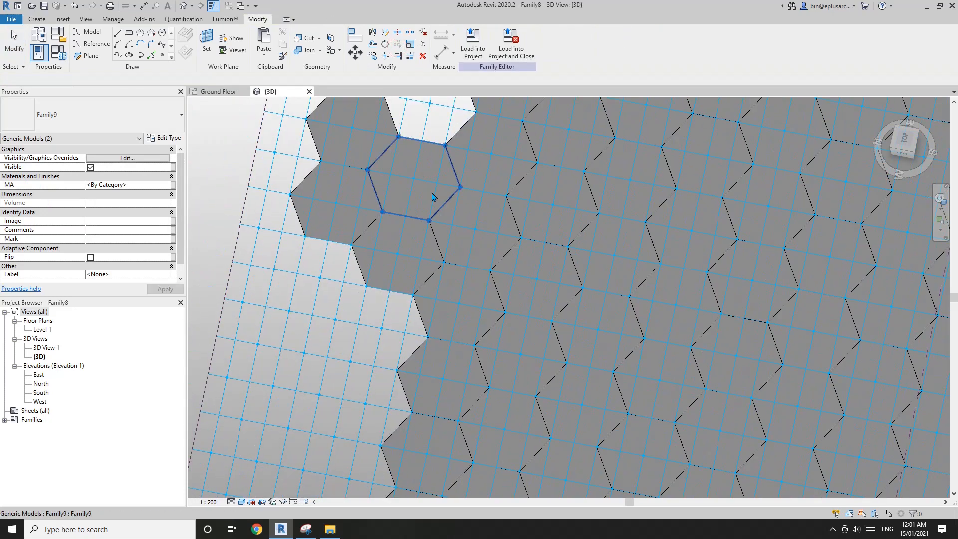
left_click(432, 197)
left_click(407, 238, "ctrl")
left_click(397, 44)
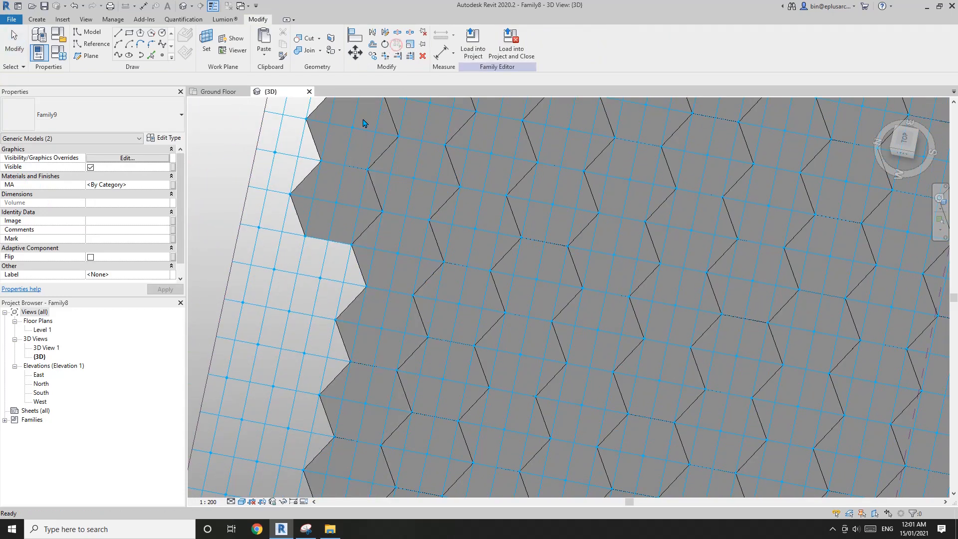
left_click(363, 119)
left_click(399, 45)
Examine the paneled surface for areas that the hexagonal panels do not yet cover
scroll(412, 167, "down", 8)
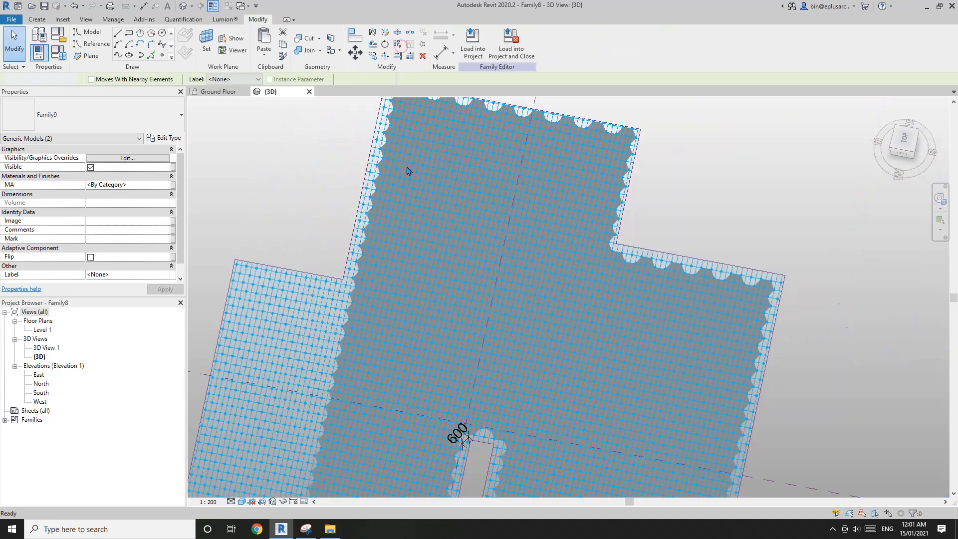
middle_click_drag(425, 212, 420, 163)
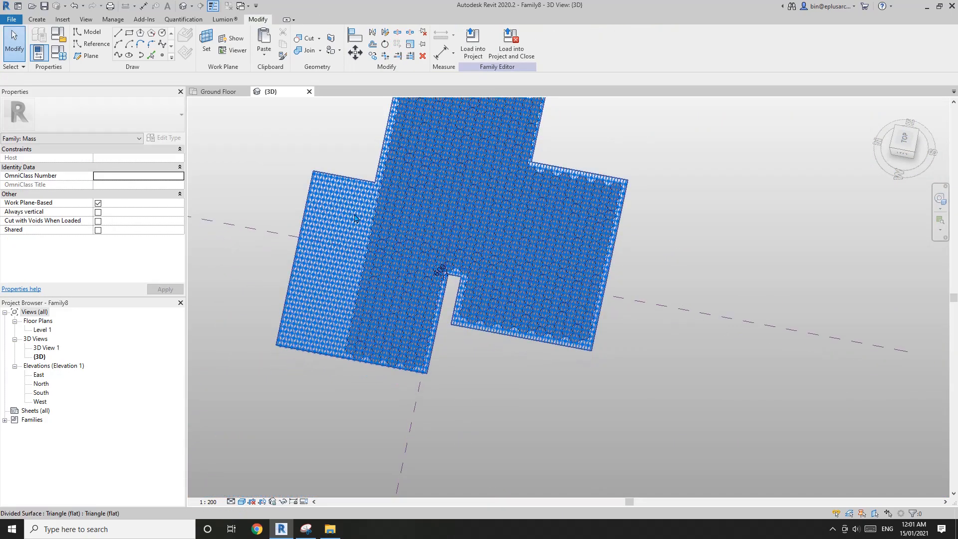
scroll(355, 243, "up", 4)
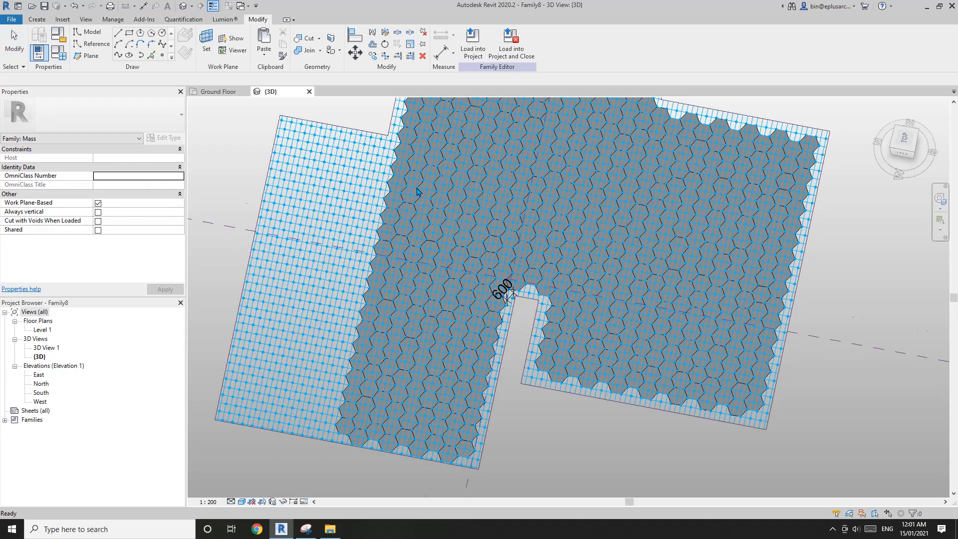
middle_click_drag(419, 197, 425, 252)
scroll(424, 252, "down", 3)
scroll(479, 238, "up", 1)
middle_click_drag(388, 217, 394, 230)
scroll(392, 230, "up", 4)
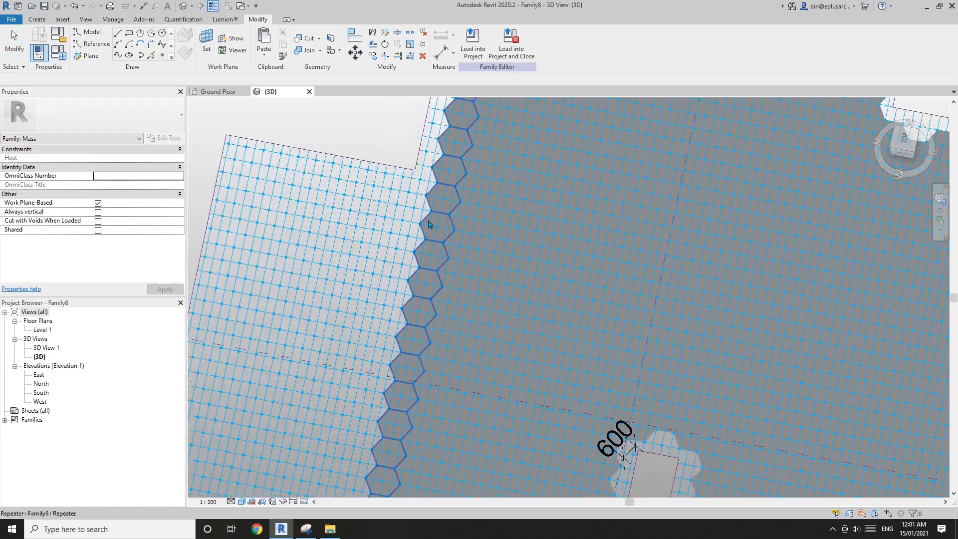
scroll(523, 348, "up", 1)
middle_click_drag(523, 349, 433, 189)
scroll(433, 189, "down", 4)
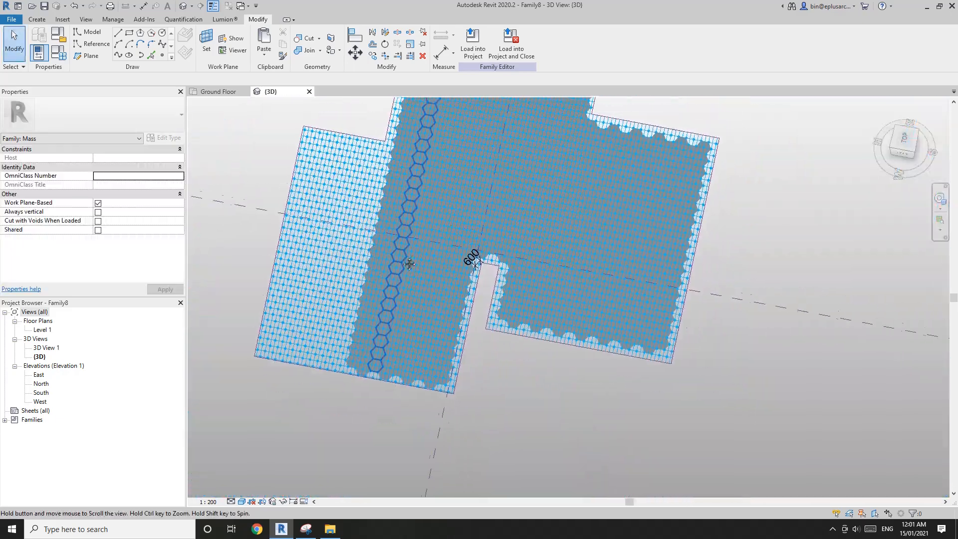
middle_click_drag(388, 348, 383, 349)
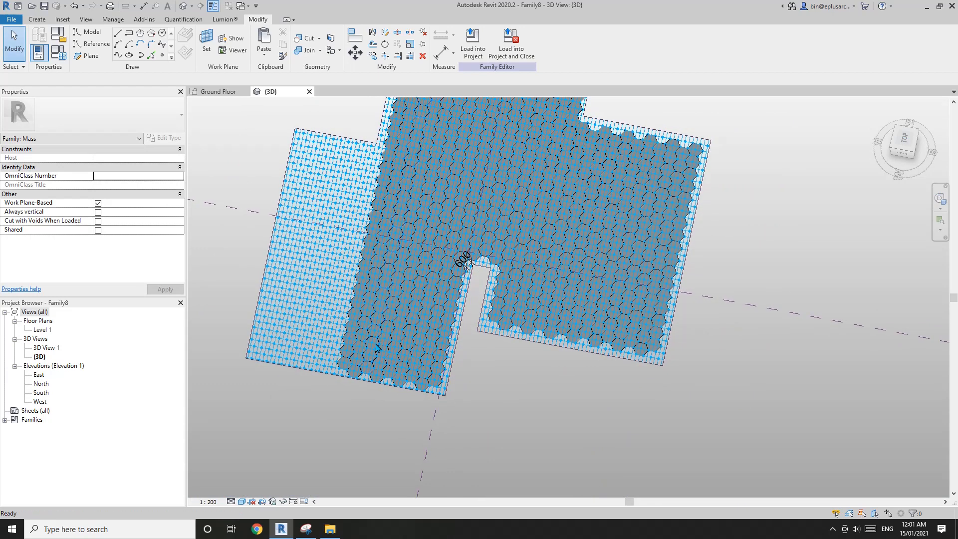
Filter a selection of the whole model to the Repeater category only and remove those repeaters
left_click(360, 323)
scroll(381, 300, "down", 3)
left_click(545, 276)
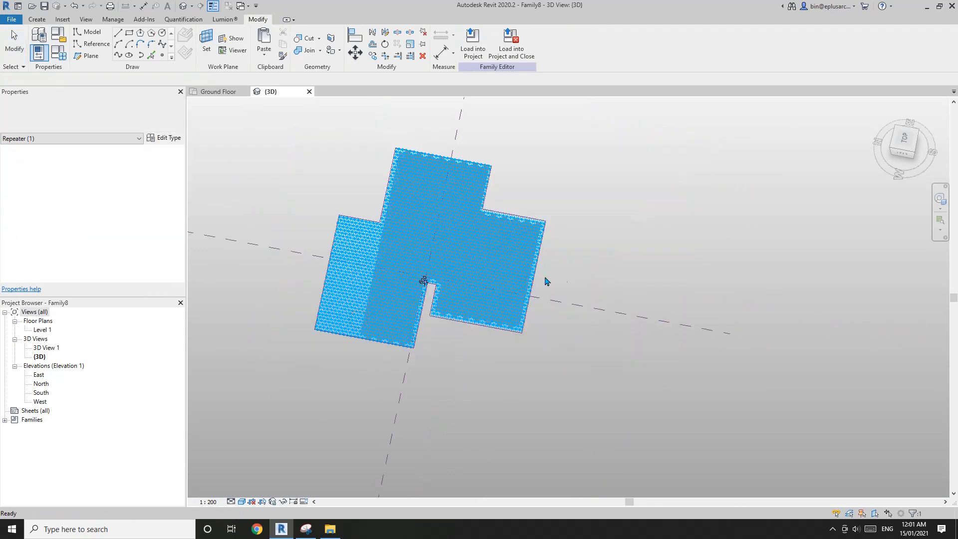
left_click_drag(601, 257, 480, 248)
left_click_drag(333, 238, 317, 240)
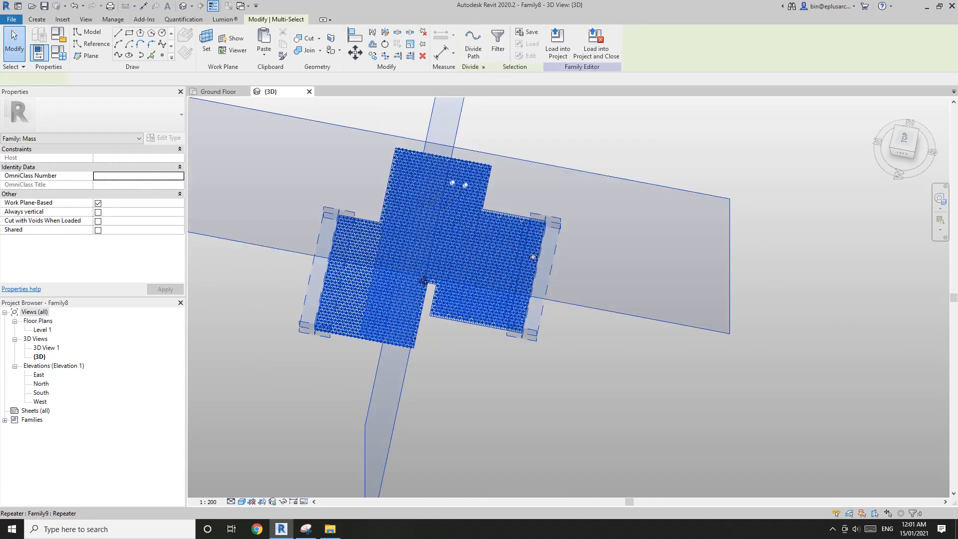
left_click(499, 45)
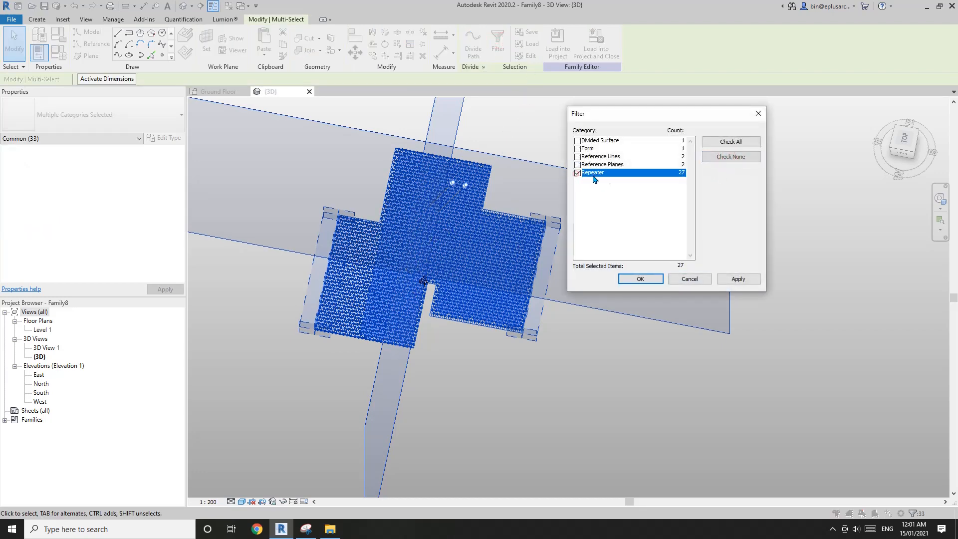
left_click(658, 281)
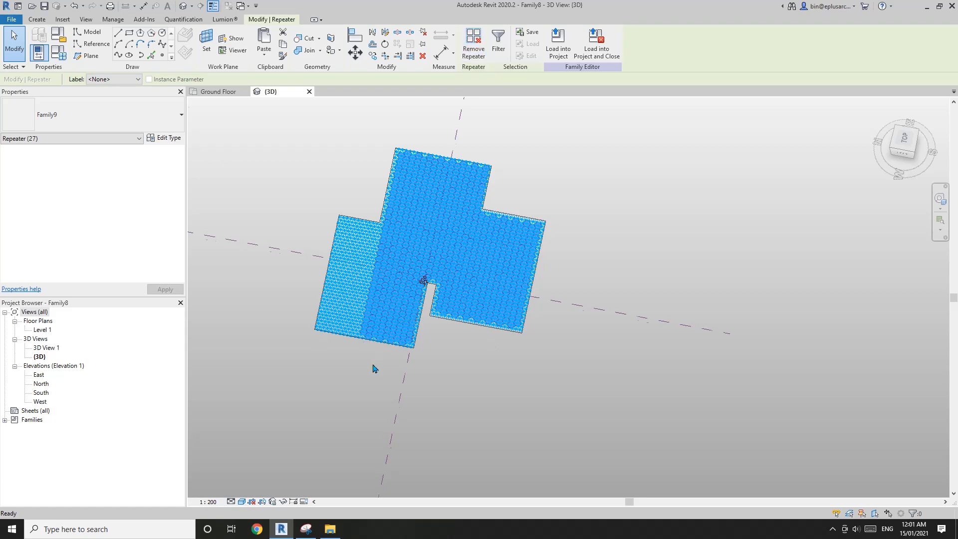
left_click(374, 368)
Repeat the two adjacent panels at the lower corner of the filled area beside the uncovered part of the surface
scroll(337, 318, "up", 10)
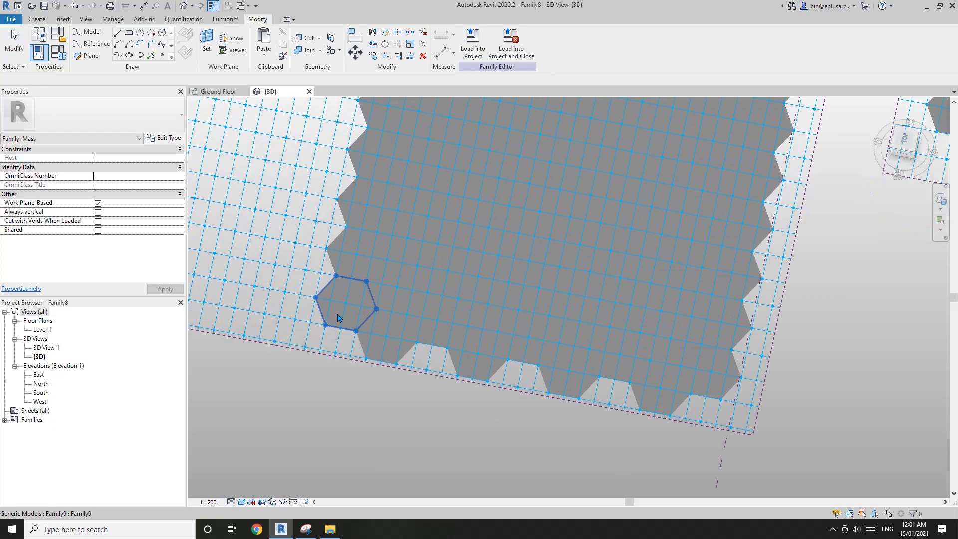
left_click(342, 316)
scroll(380, 340, "down", 2)
middle_click_drag(380, 339, 430, 347)
left_click(398, 45)
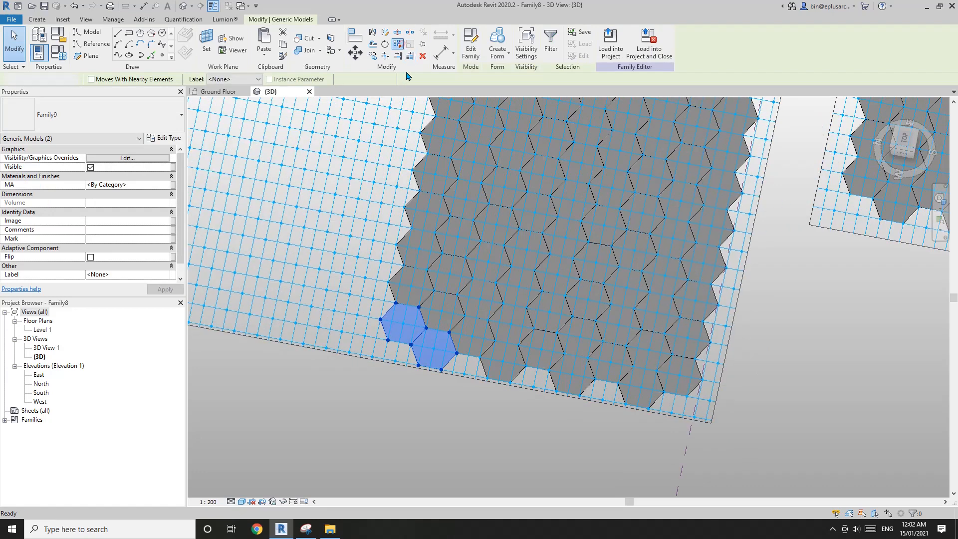
Repeat the neighbouring diagonal pair just above it to form a second diagonal row across the uncovered area
left_click(417, 292)
left_click(434, 309, "ctrl")
left_click(398, 45)
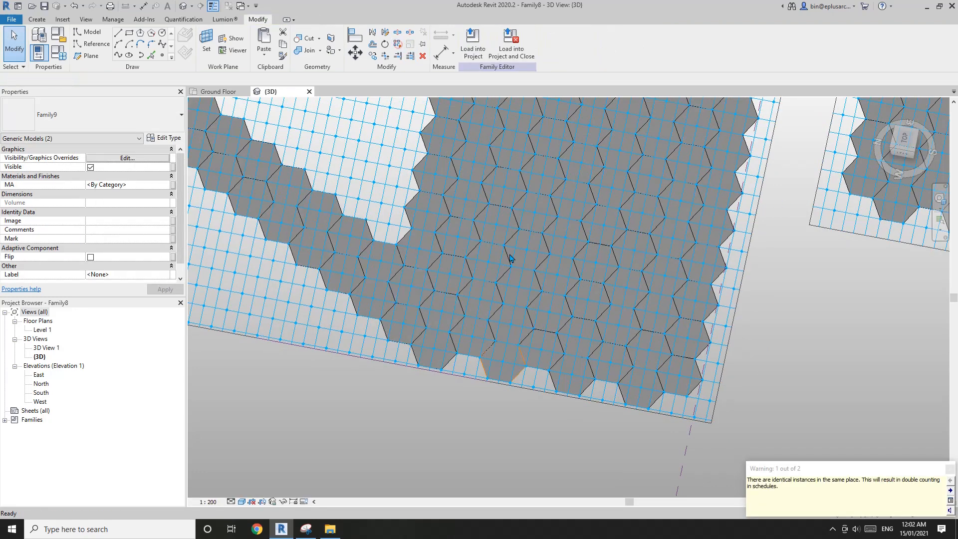
key("Escape")
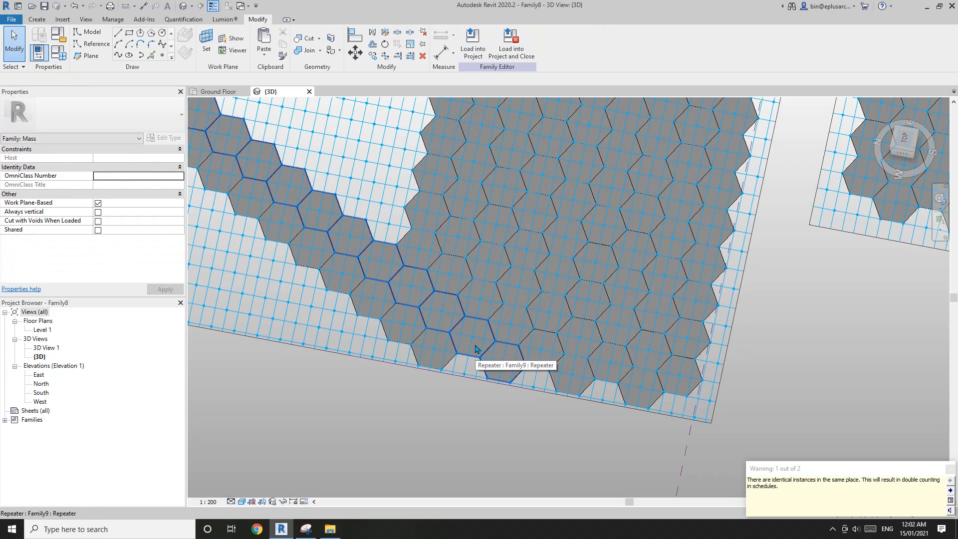
Delete the two diagonal rows of repeated panels from the uncovered part of the surface
left_click(476, 349)
left_click(423, 344, "ctrl")
scroll(429, 339, "down", 2)
middle_click_drag(429, 337, 429, 411)
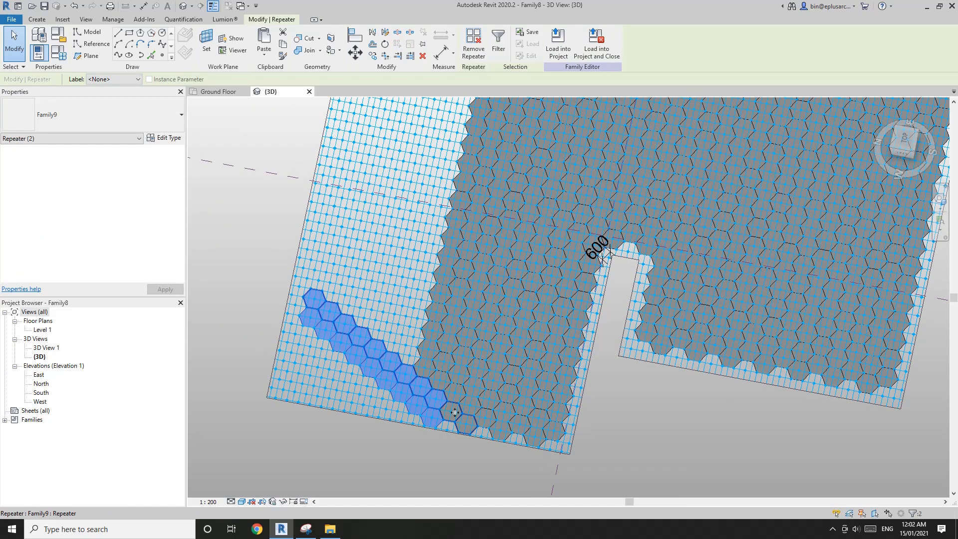
scroll(464, 404, "down", 5)
key("Escape")
scroll(395, 356, "up", 5)
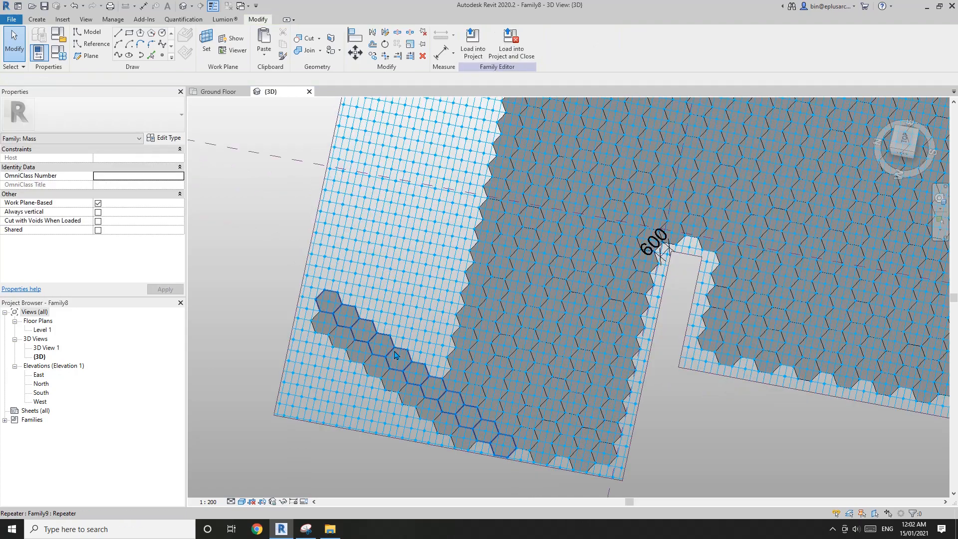
left_click(394, 368)
scroll(436, 371, "up", 2)
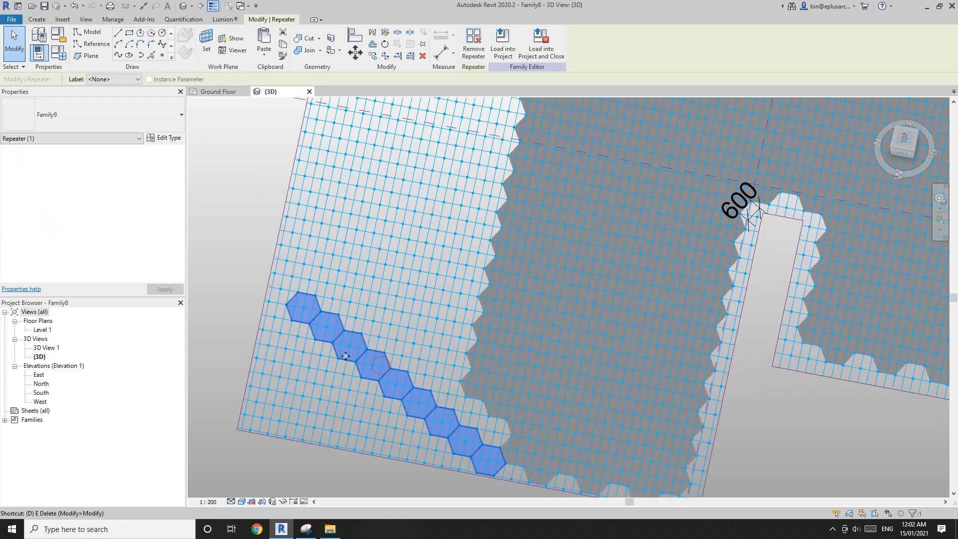
scroll(436, 370, "down", 5)
key("Escape")
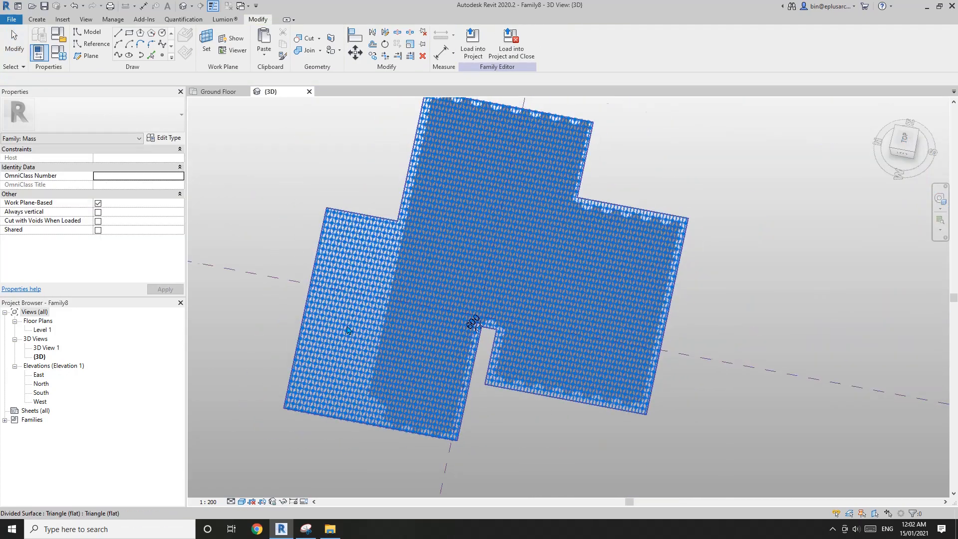
Look over the whole paneled surface from above and from an angled 3D view
scroll(494, 302, "up", 2)
middle_click_drag(440, 304, 590, 299)
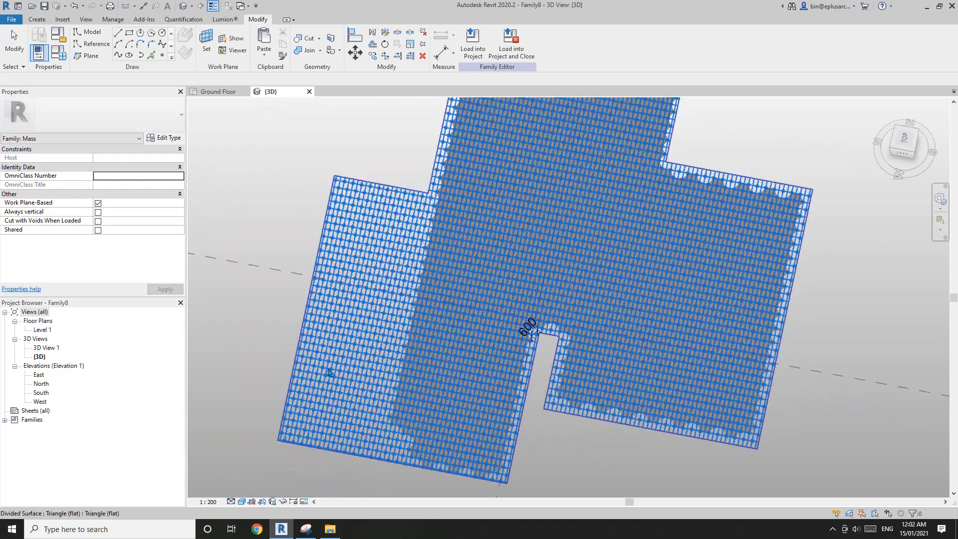
scroll(370, 353, "down", 2)
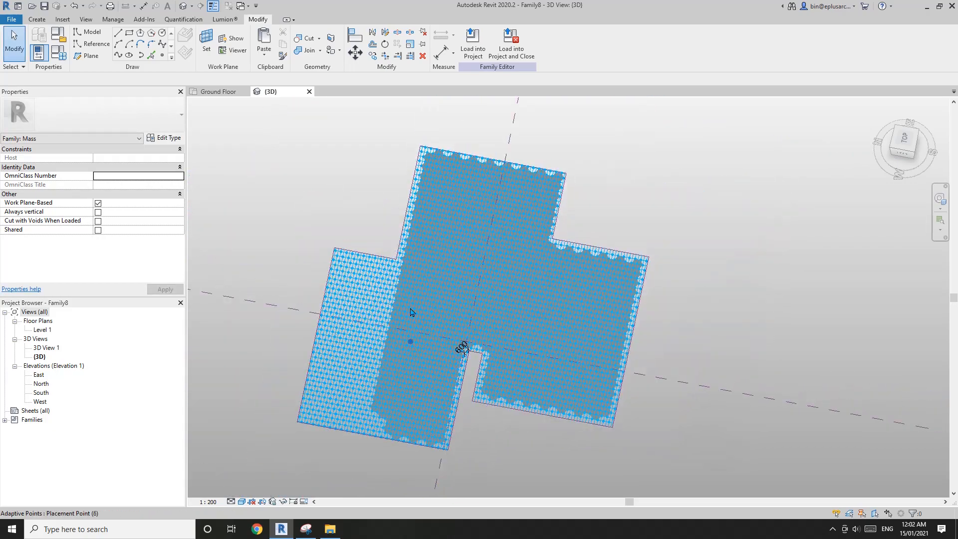
scroll(539, 320, "up", 4)
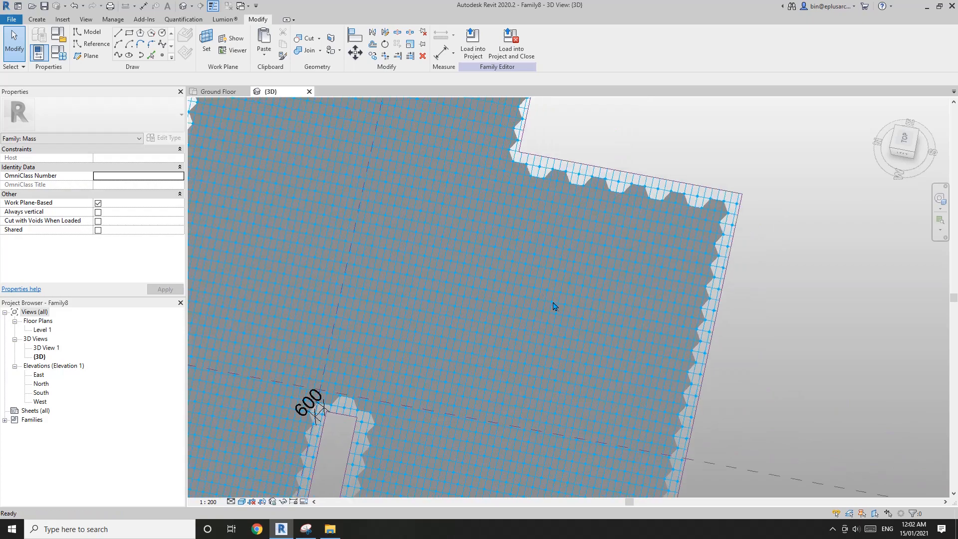
scroll(544, 306, "down", 3)
mouse_move(544, 307)
middle_mouse_down("shift")
mouse_move(549, 319)
mouse_move(584, 278)
mouse_move(573, 271)
mouse_move(556, 299)
middle_mouse_up("shift")
scroll(557, 300, "up", 1)
middle_click_drag(519, 248, 533, 191)
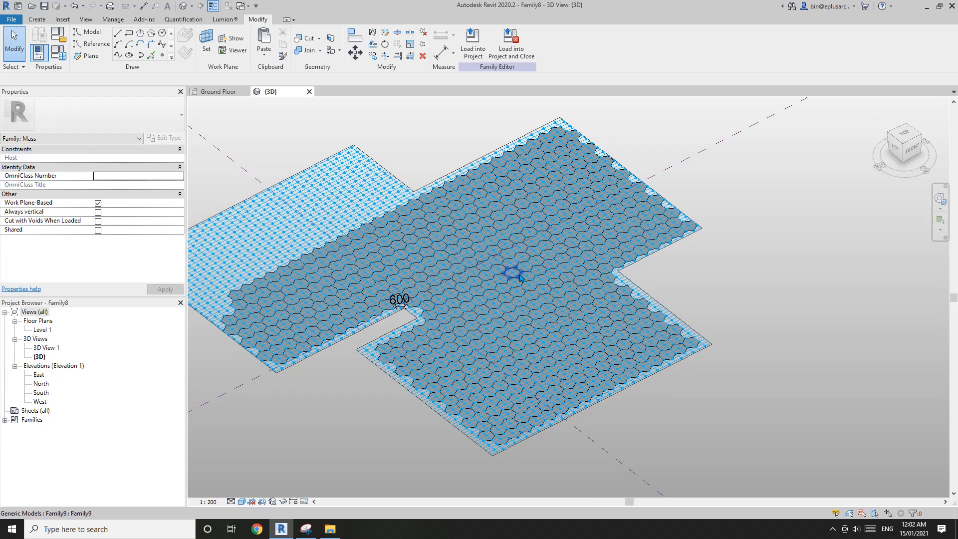
scroll(477, 279, "up", 2)
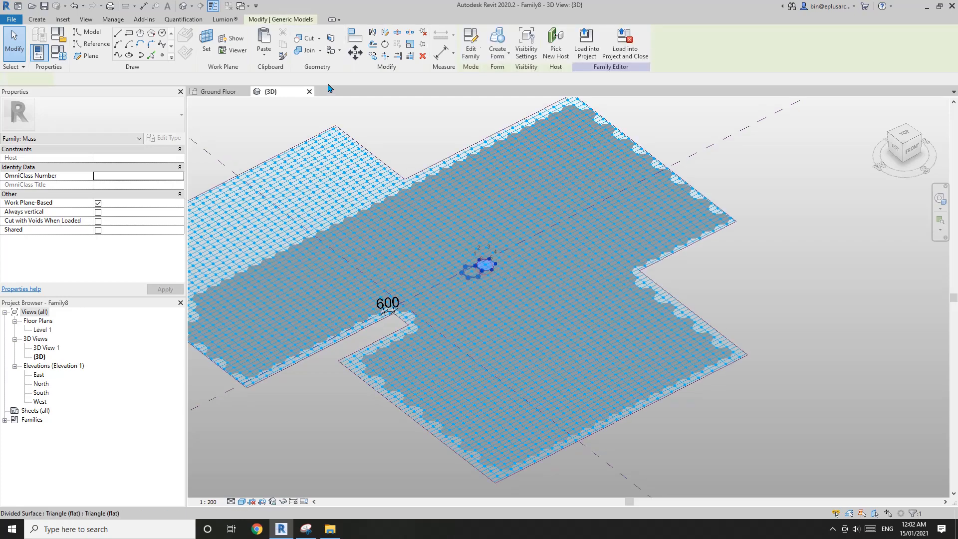
Create three new default materials in the Material Browser
left_click(114, 20)
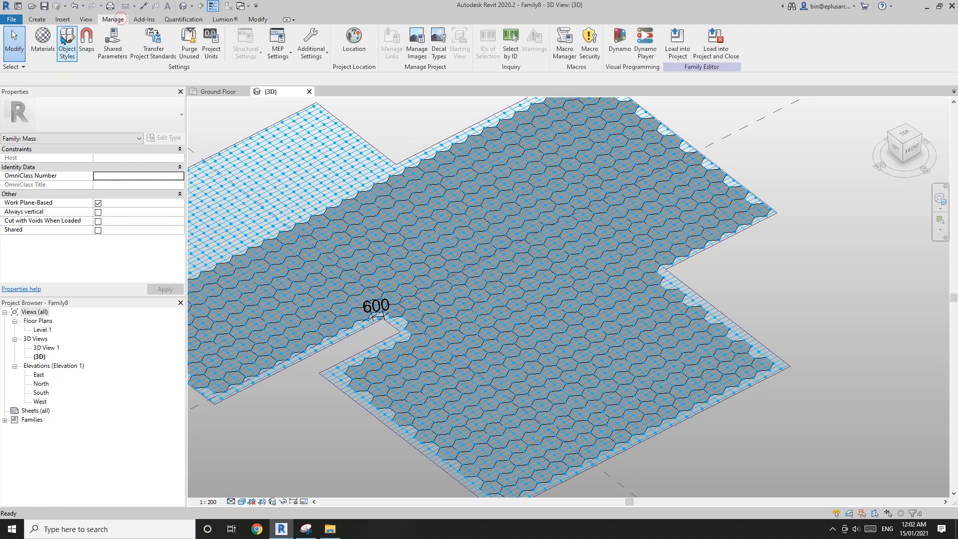
left_click(43, 43)
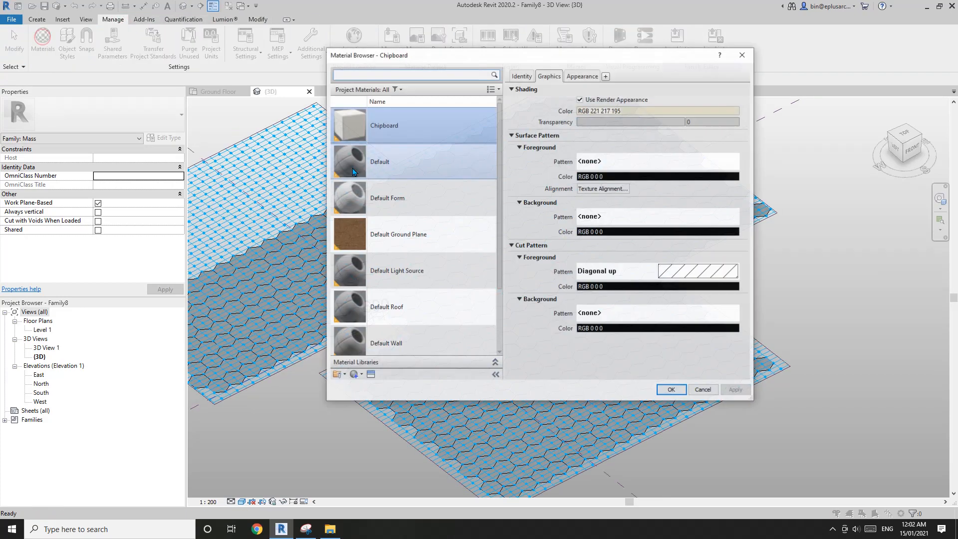
left_click(359, 385)
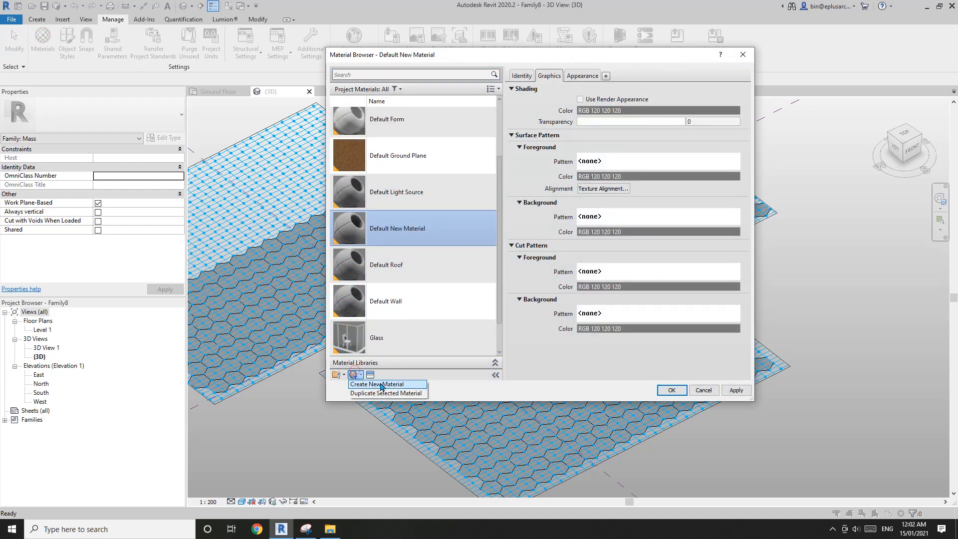
left_click(381, 384)
left_click(387, 384)
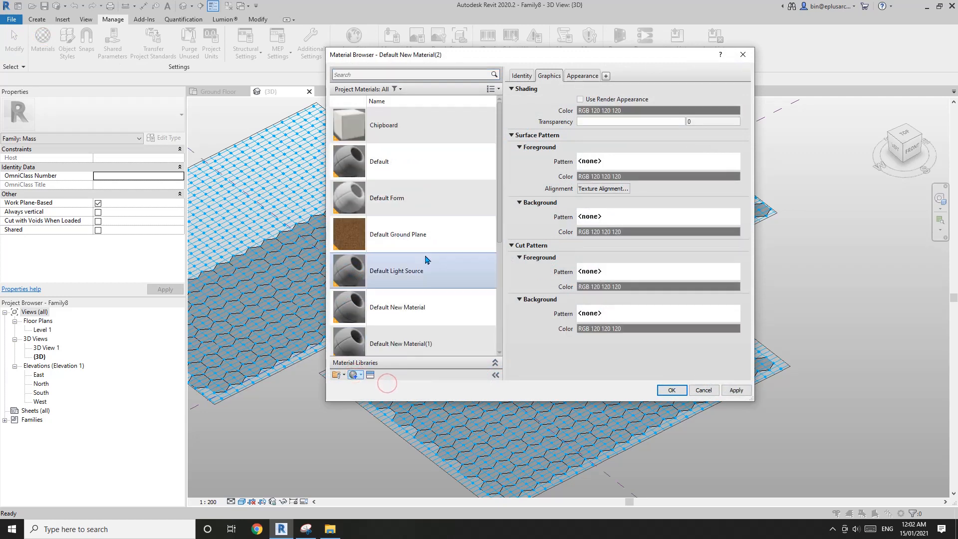
Rename the material Default New Material as A1
right_click(417, 203)
left_click(443, 237)
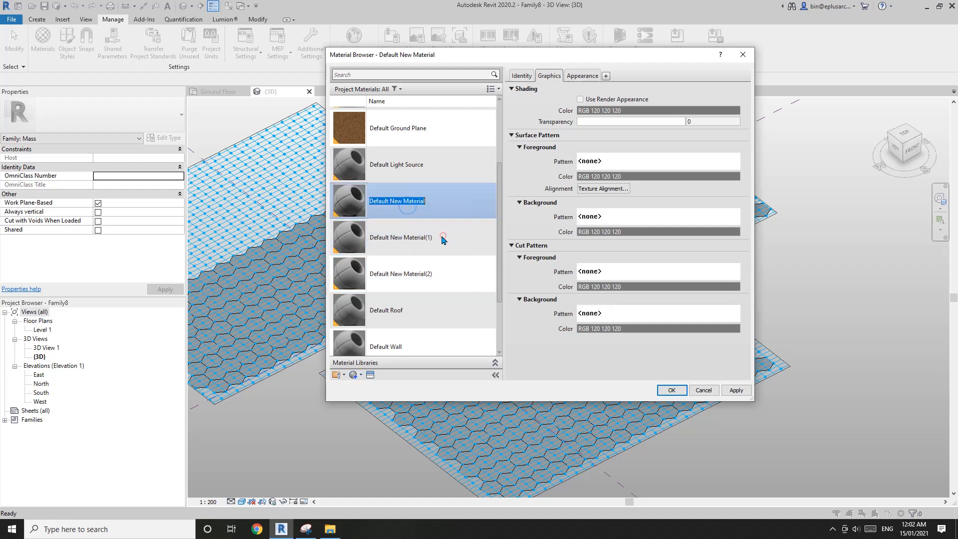
key("Return")
right_click(415, 237)
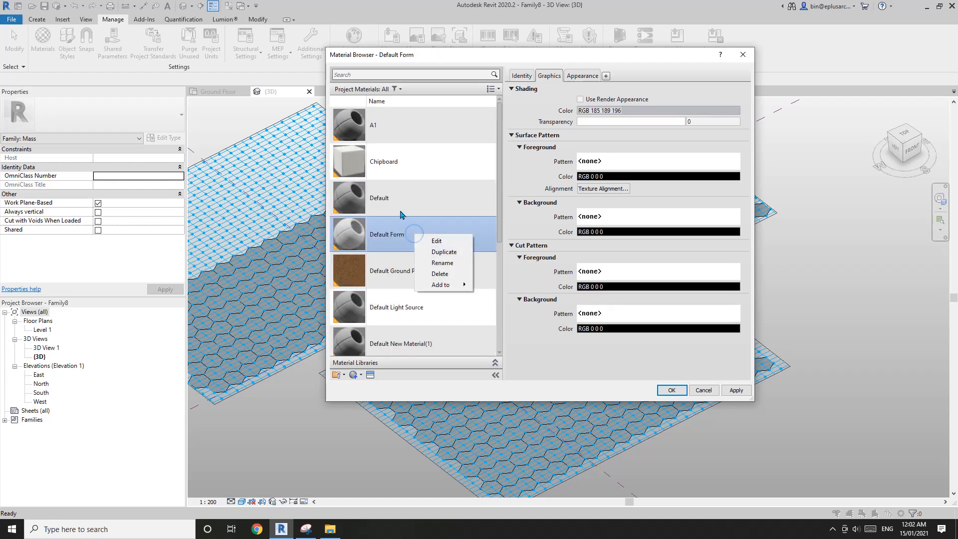
left_click(390, 232)
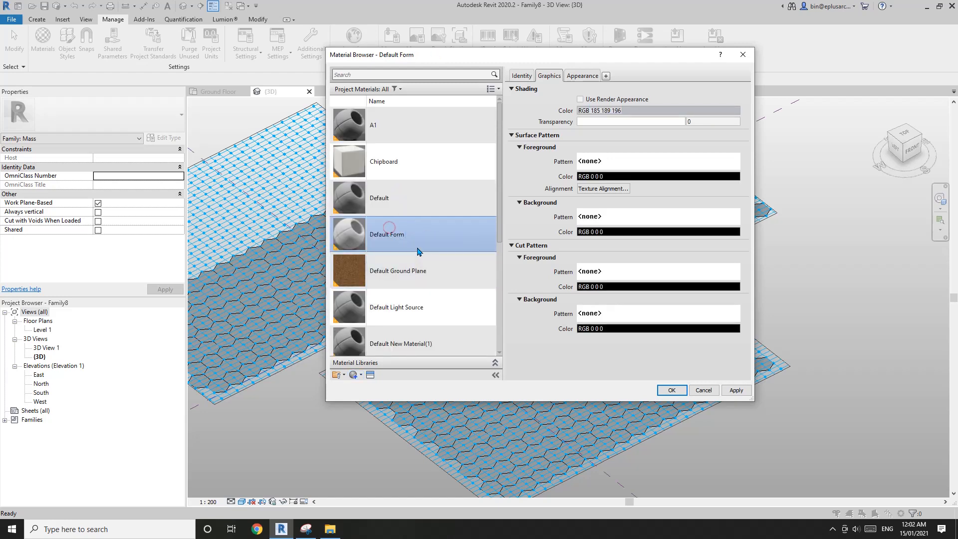
Rename the material Default New Material(1) as A2
scroll(500, 239, "down", 4)
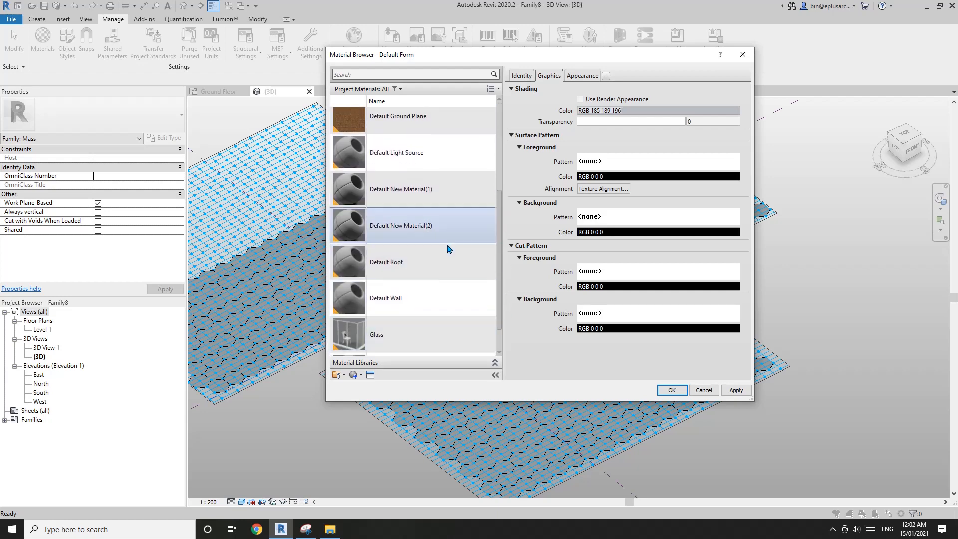
right_click(438, 187)
left_click(443, 218)
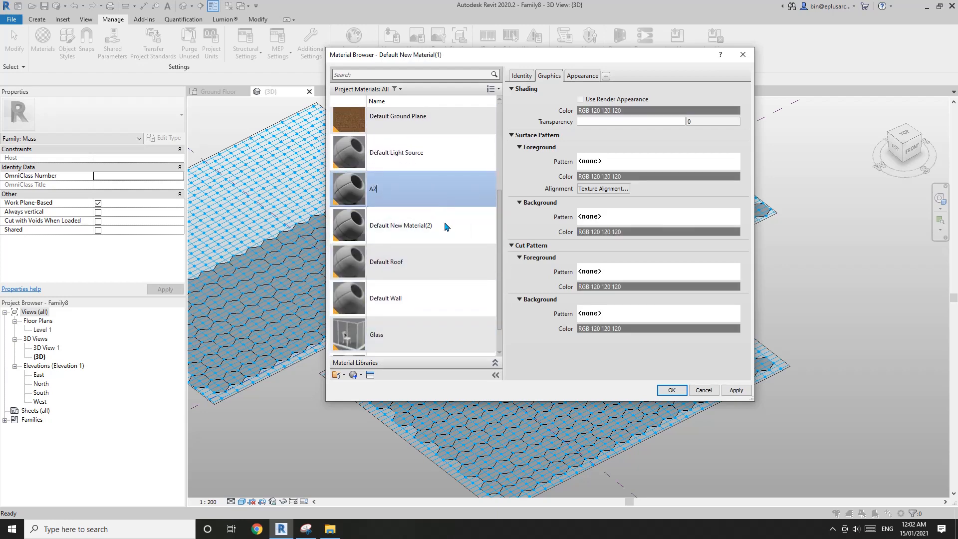
type("A2")
left_click(446, 227)
Rename the material Default New Material(2) as A3
left_click(437, 341)
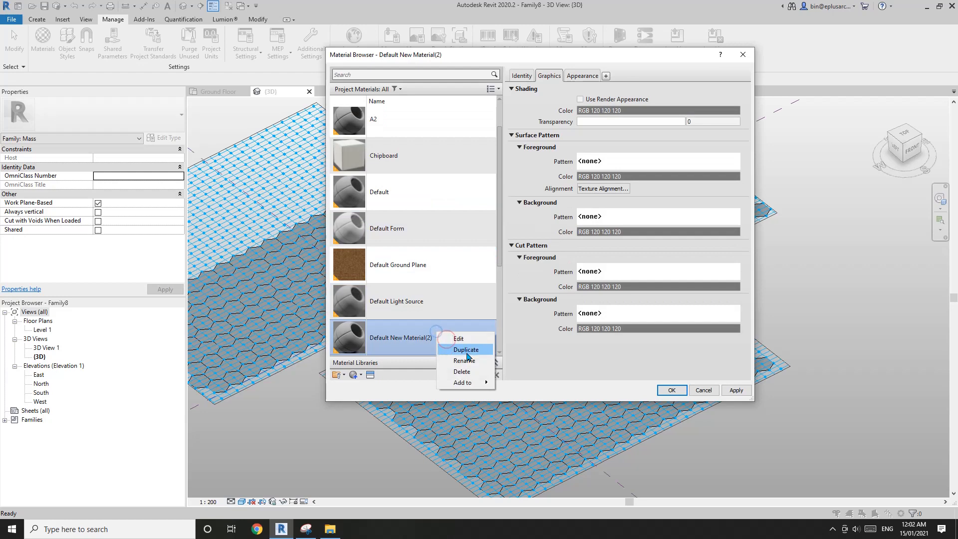
left_click(468, 360)
type("A3")
left_click(428, 242)
scroll(428, 241, "up", 3)
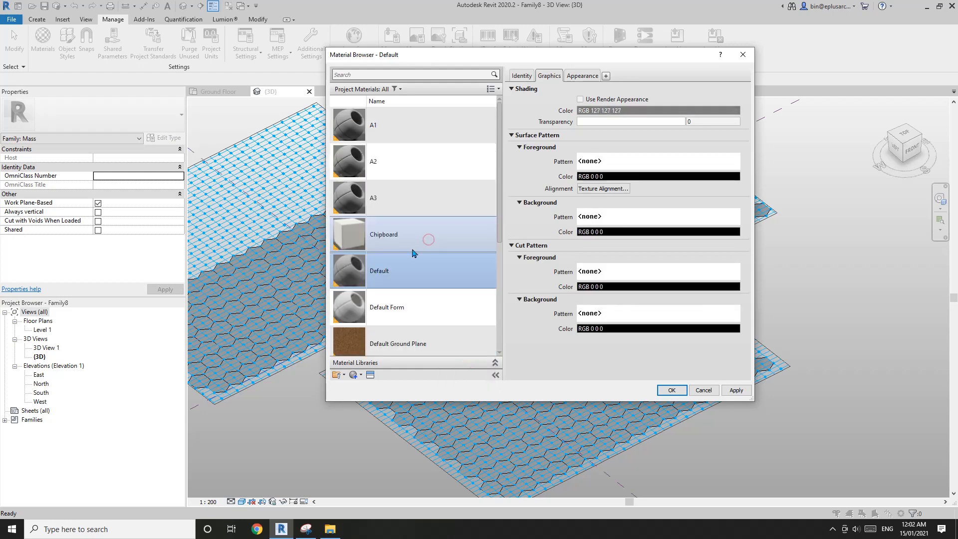
Set material A1's shading to use its render appearance
left_click(390, 127)
left_click(584, 76)
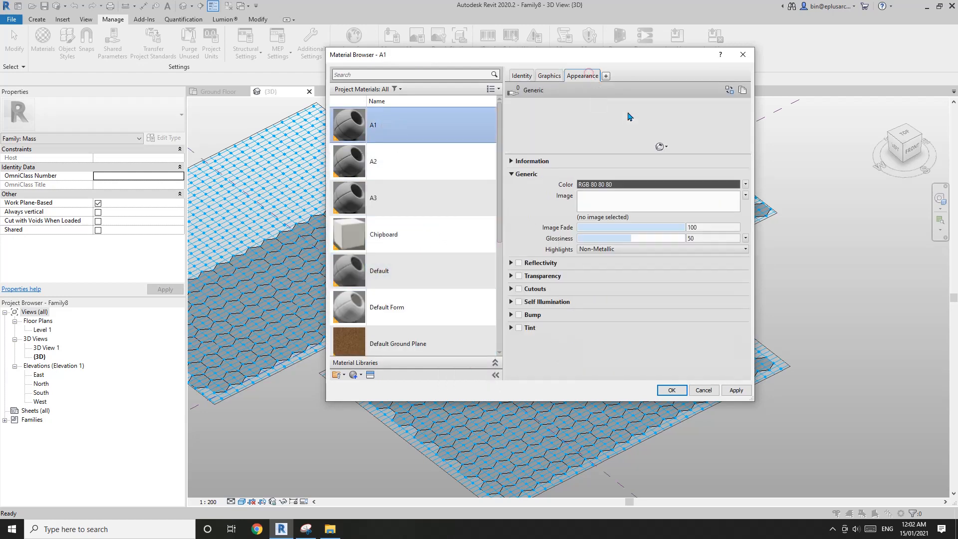
left_click(549, 76)
left_click(601, 98)
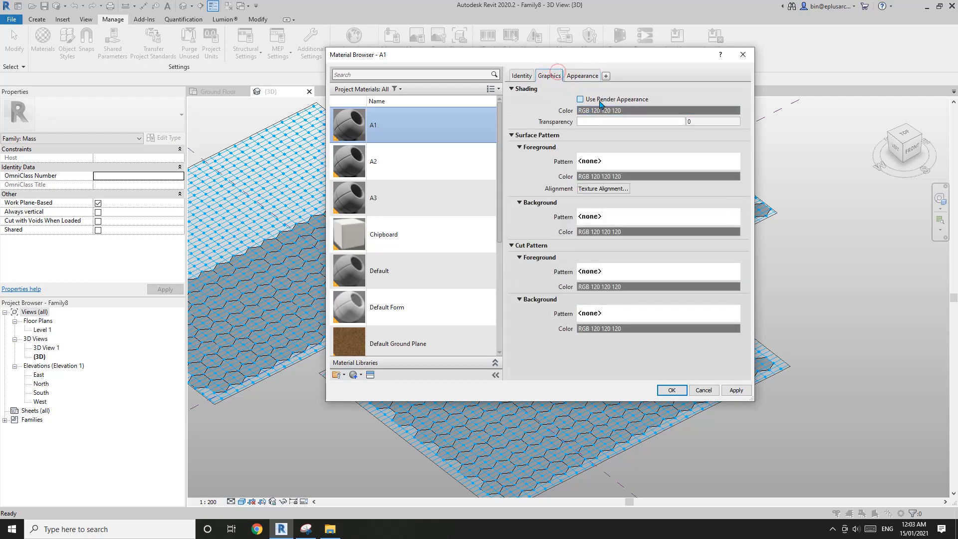
left_click(600, 98)
Duplicate material A2's appearance asset and set its generic color to RGB 64 128 128
left_click(403, 165)
left_click(583, 76)
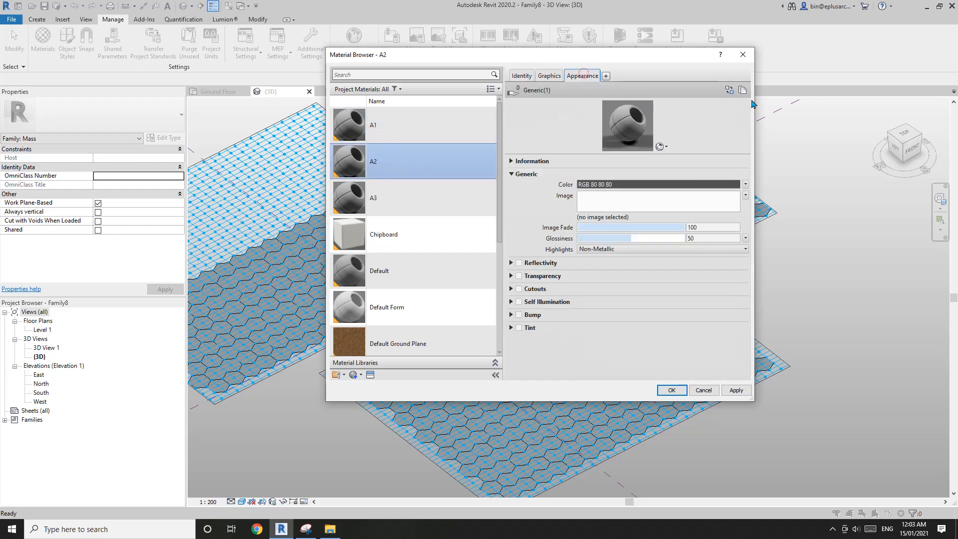
left_click(604, 186)
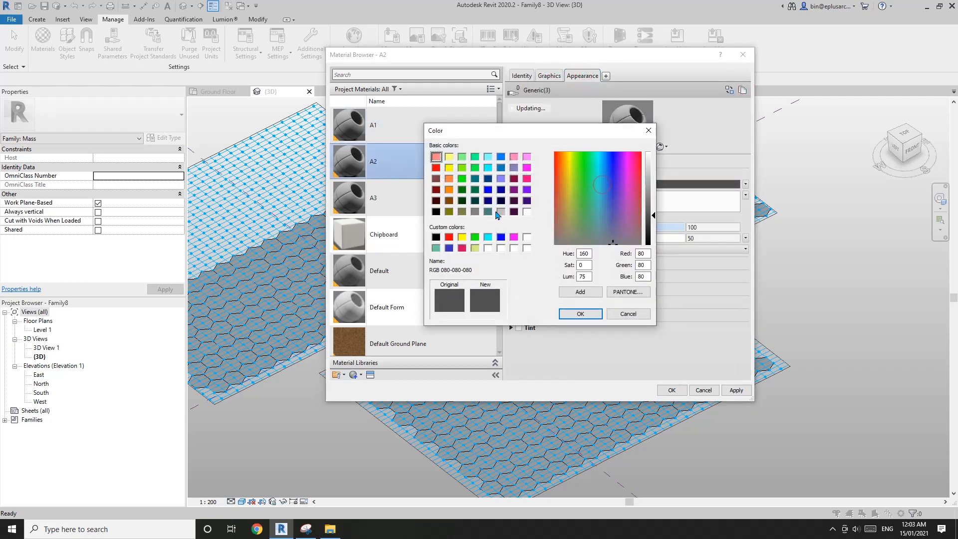
left_click(581, 313)
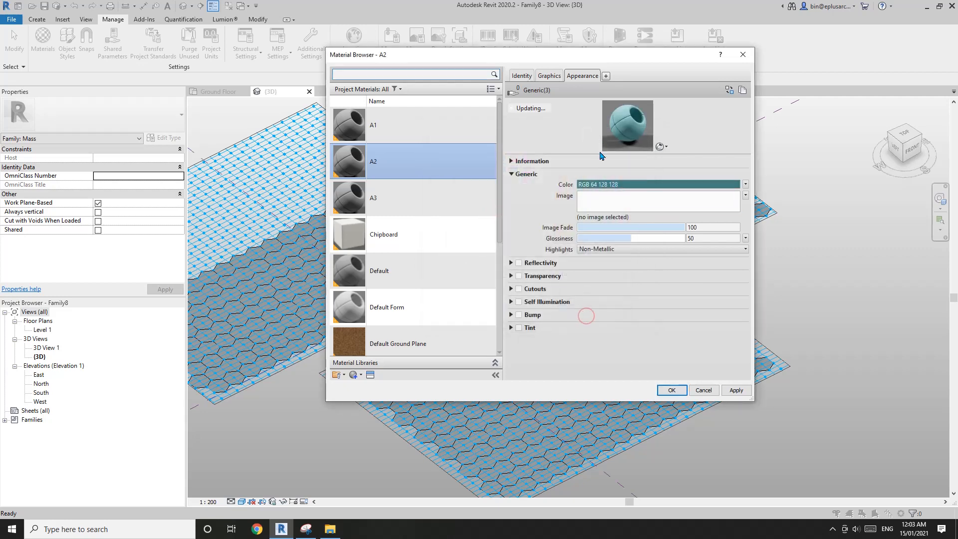
Set A2's appearance color to RGB 192 192 192 and make its shading use the render appearance
left_click(655, 185)
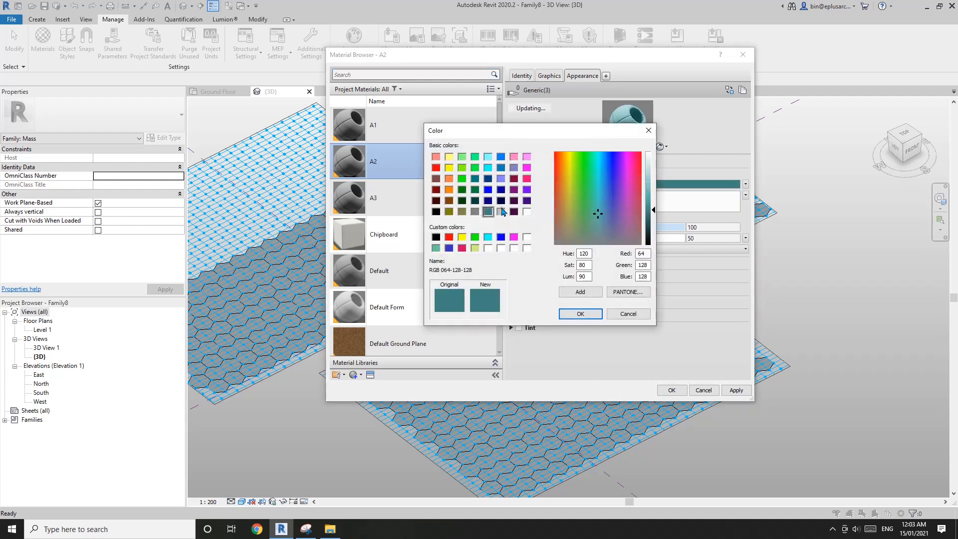
left_click(580, 313)
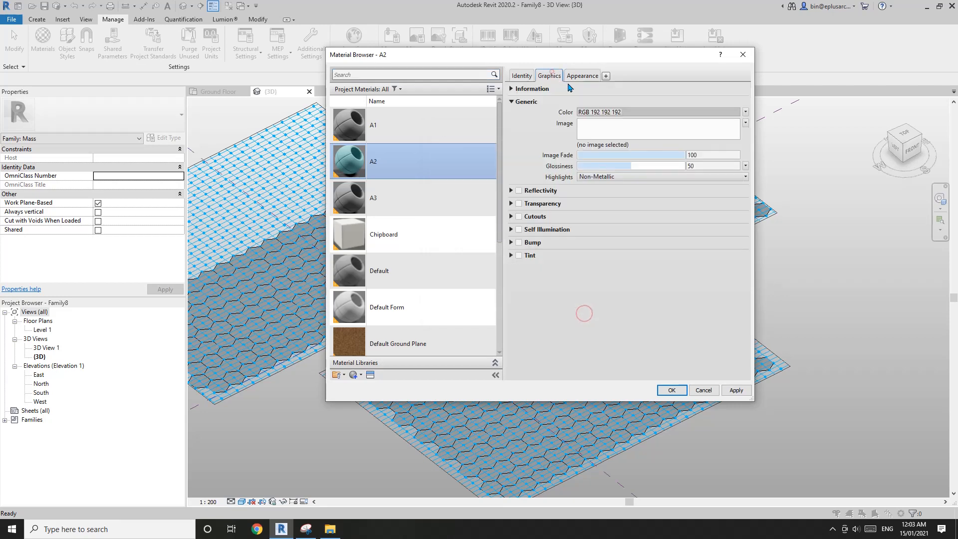
left_click(549, 75)
left_click(597, 99)
Duplicate material A3's appearance asset, color it RGB 64 128 128, and make its shading use the render appearance
left_click(387, 197)
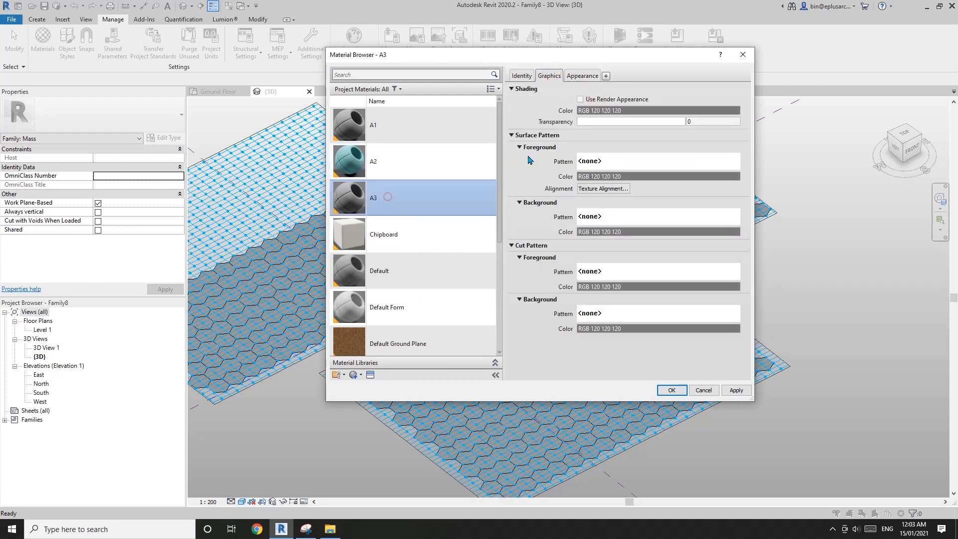
left_click(582, 78)
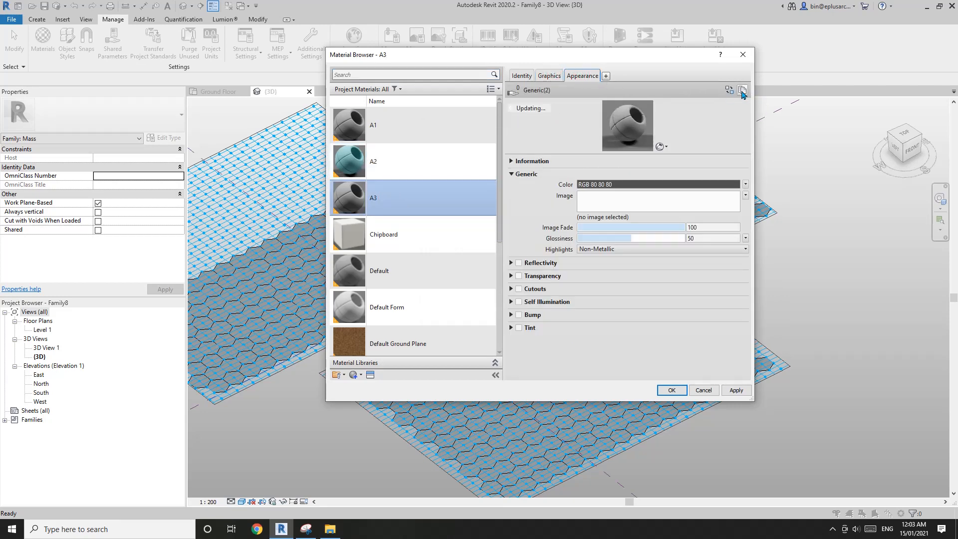
left_click(610, 184)
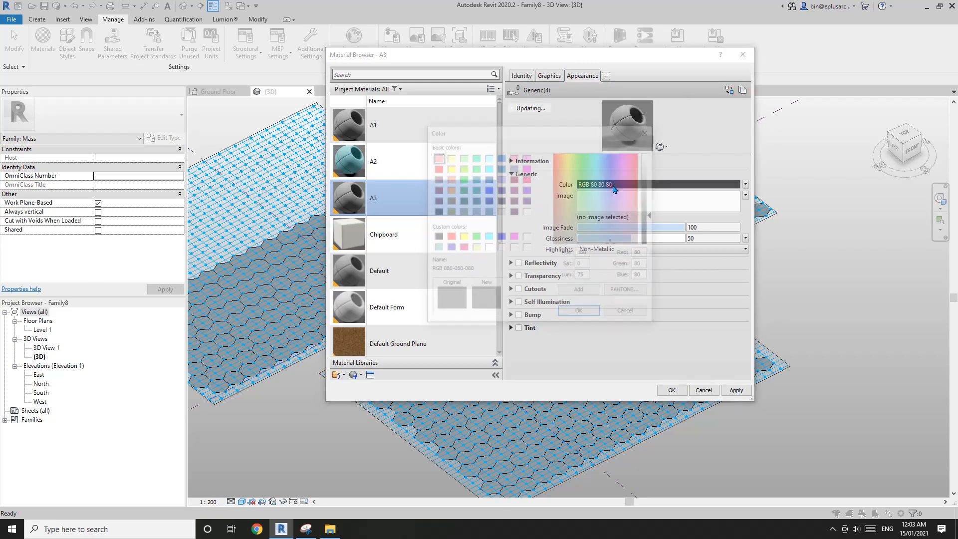
left_click(592, 313)
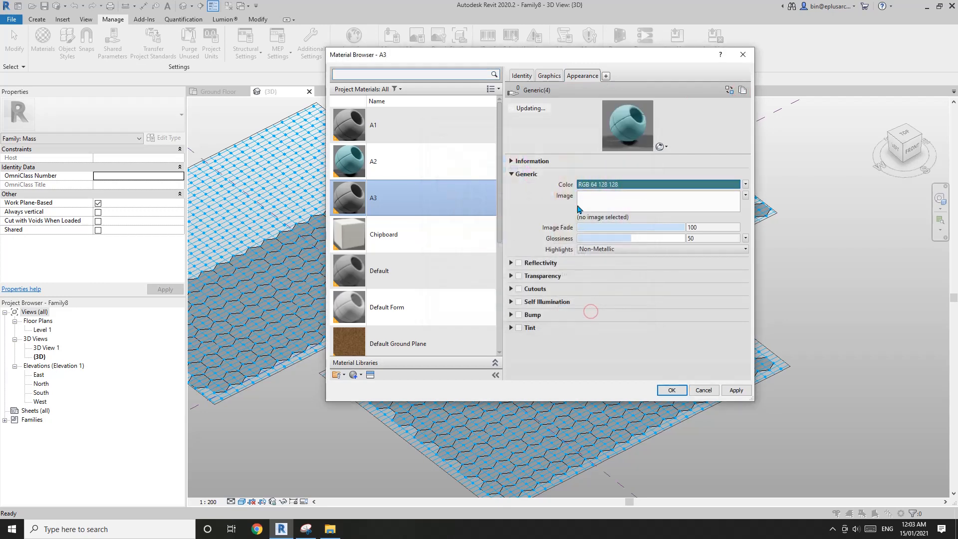
left_click(555, 77)
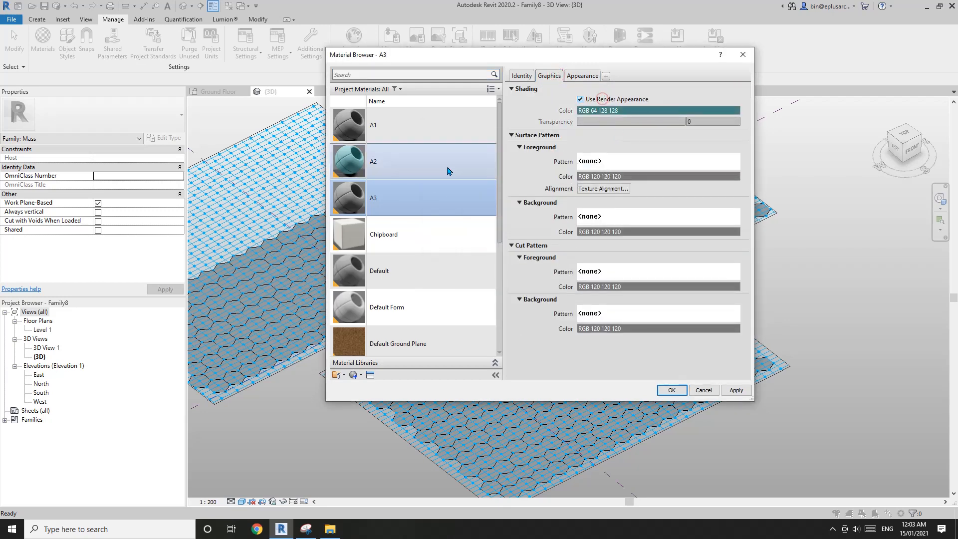
Check the shading and appearance colors of materials A1, A2 and A3 against each other
left_click(424, 161)
left_click(346, 194)
left_click(356, 158)
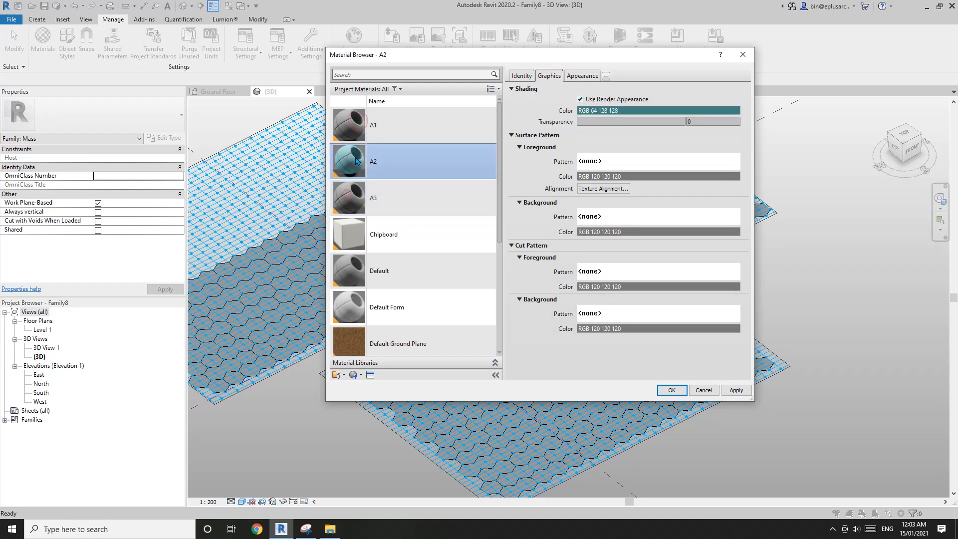
left_click(590, 76)
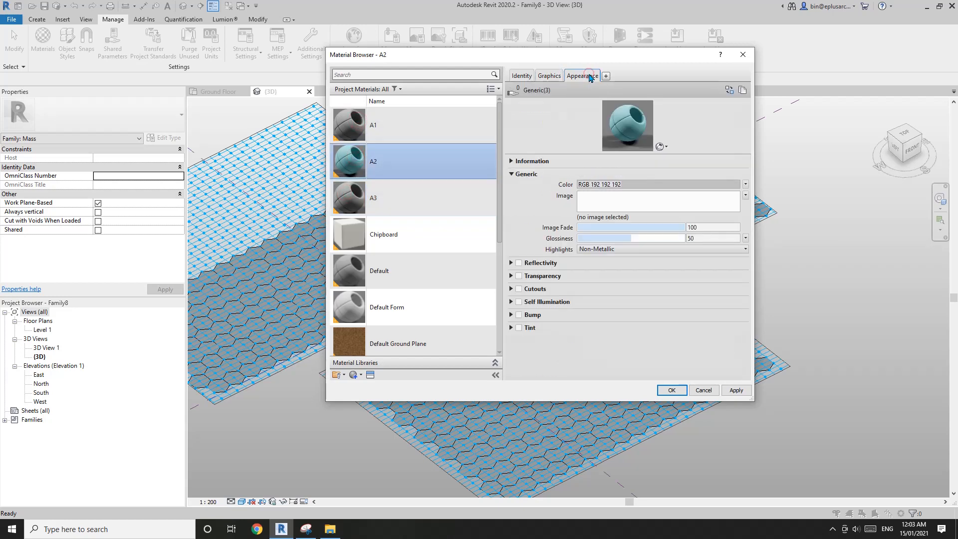
left_click(554, 77)
left_click(381, 122)
left_click(357, 157)
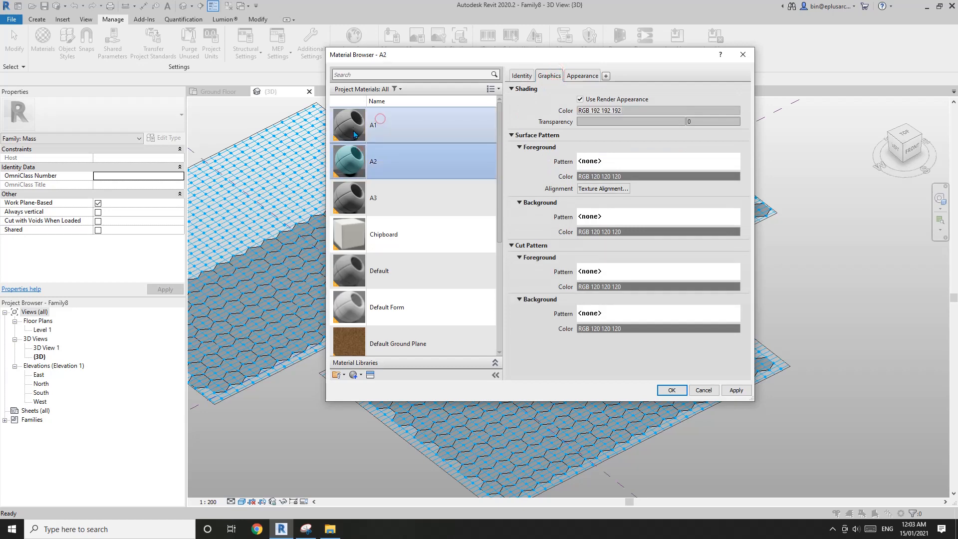
Compare the graphics settings of materials A1 and A2 once more and accept the material changes
left_click(355, 130)
left_click(357, 157)
left_click(355, 130)
left_click(357, 157)
left_click(356, 140)
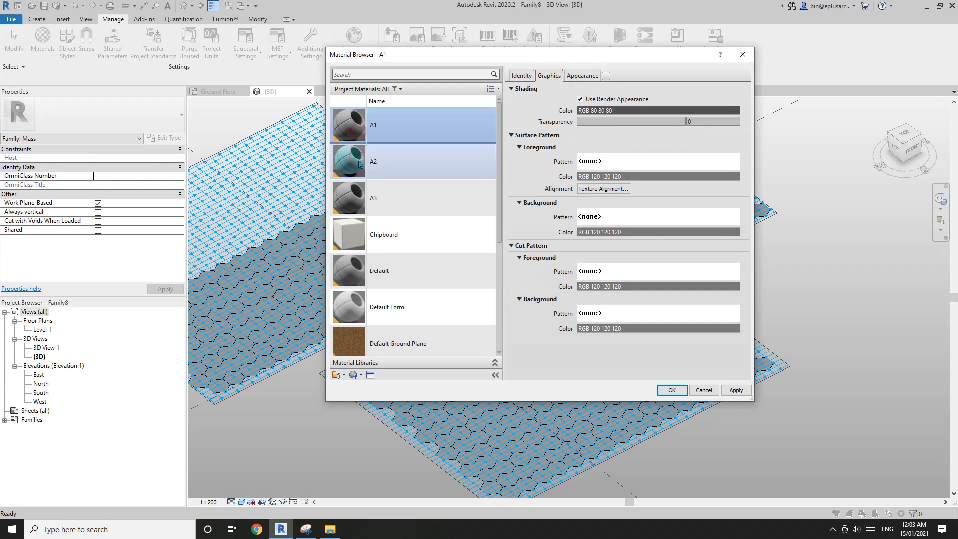
left_click(354, 146)
left_click(356, 140)
left_click(354, 145)
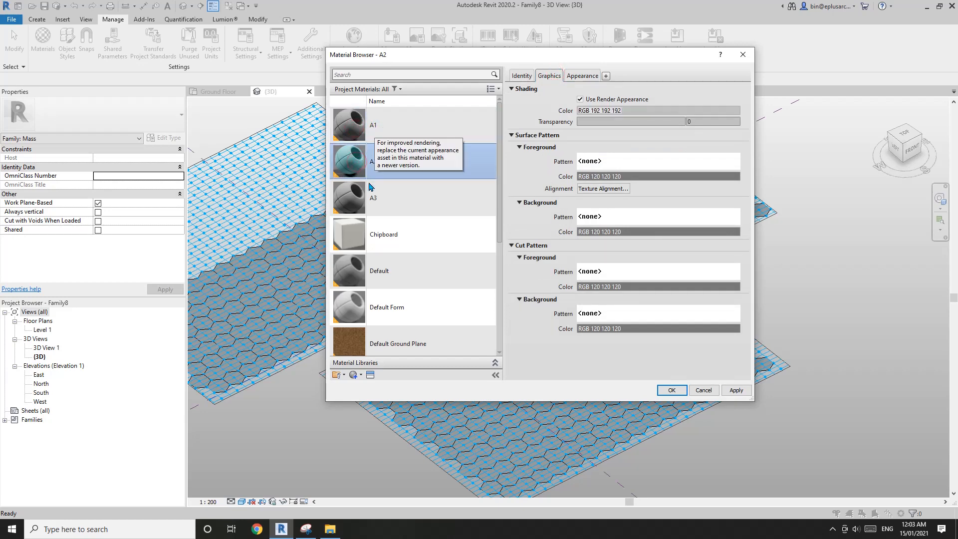
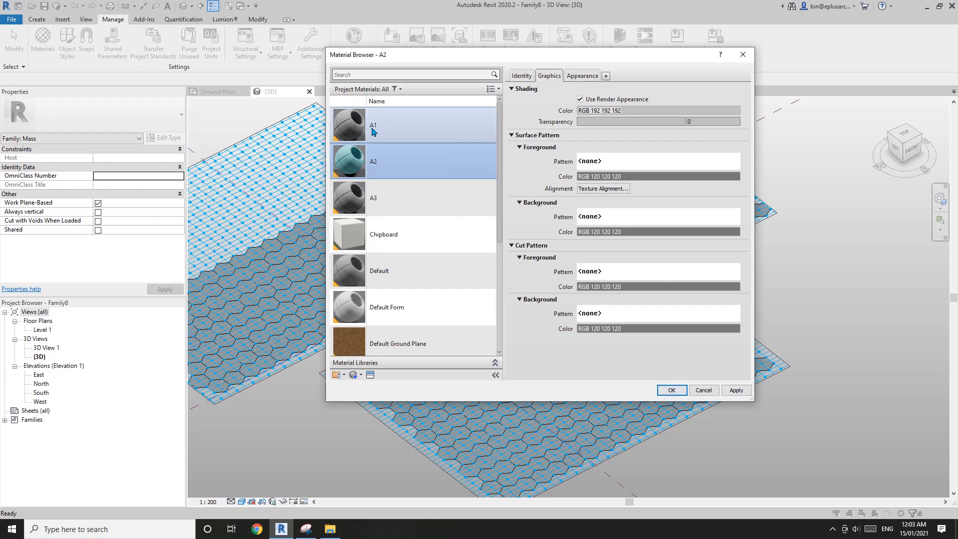
left_click(672, 390)
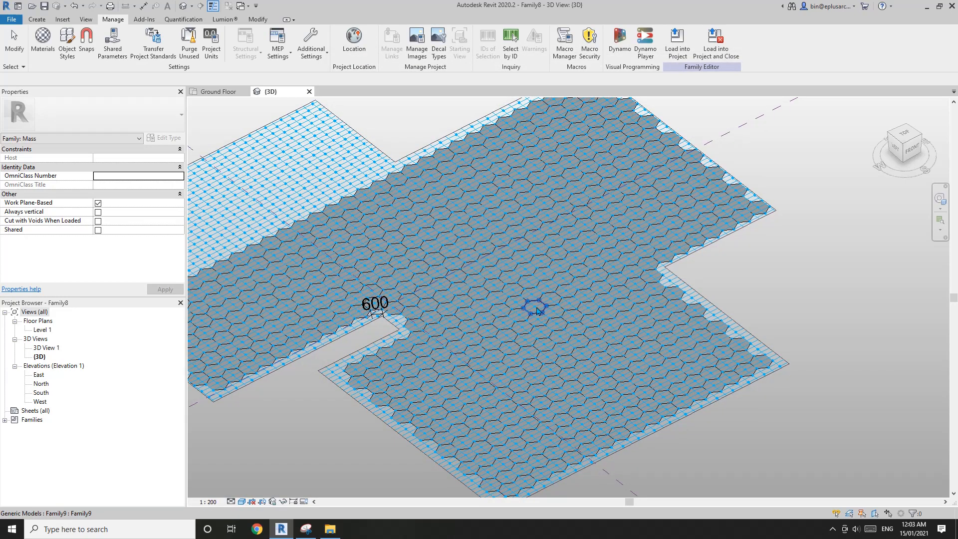
Assign materials A1, A2 and A3 to three separate hexagonal panels near the middle of the surface through their MA parameter
left_click(552, 335)
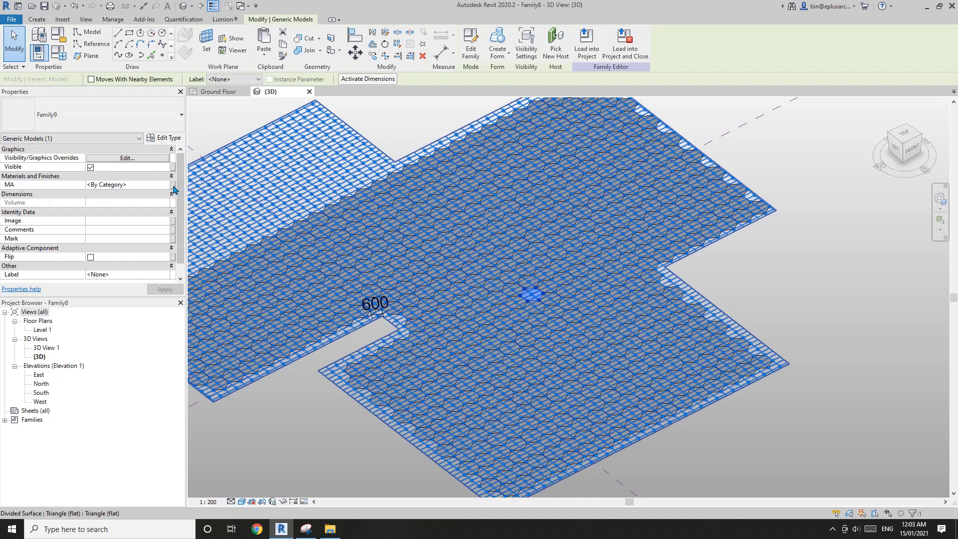
left_click(154, 185)
type("A1")
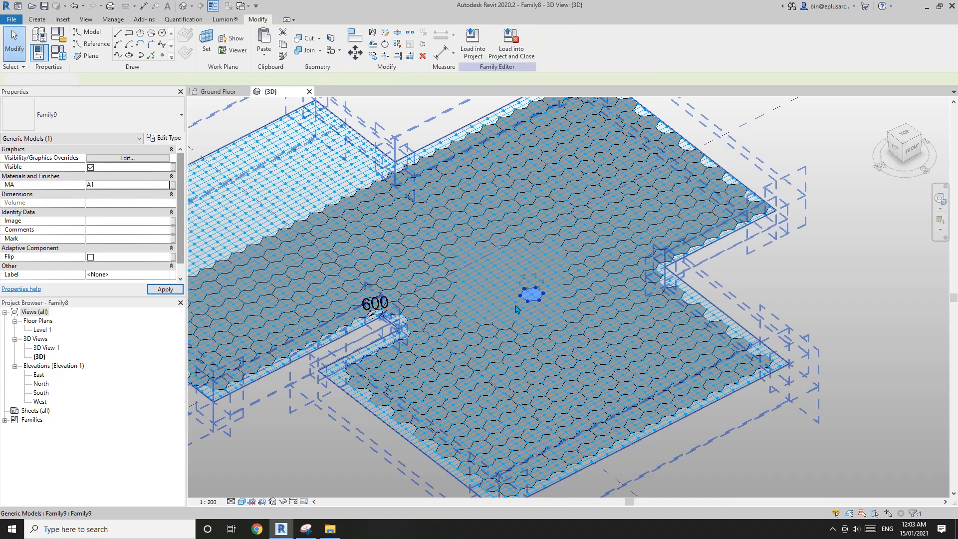
scroll(516, 309, "up", 5)
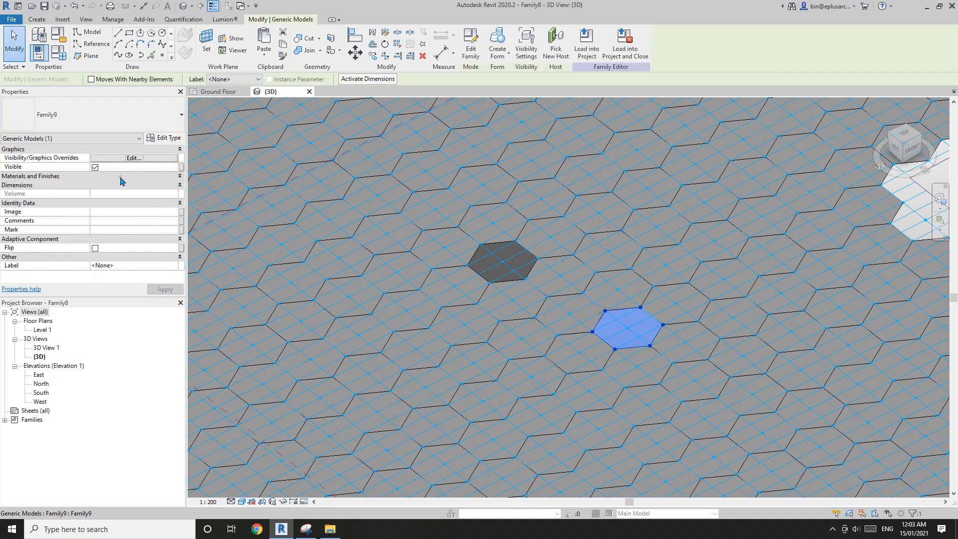
left_click(629, 230)
left_click(135, 184)
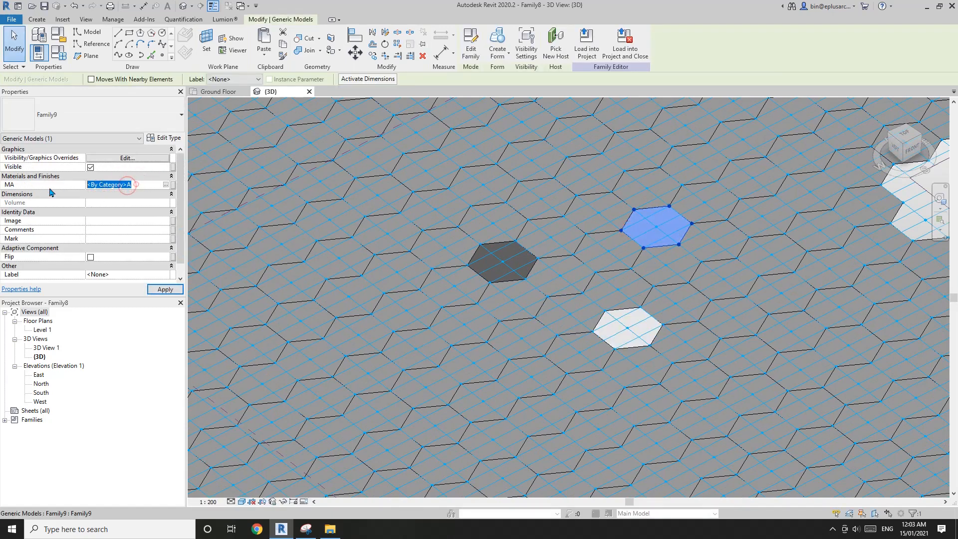
type("A3")
key("Escape")
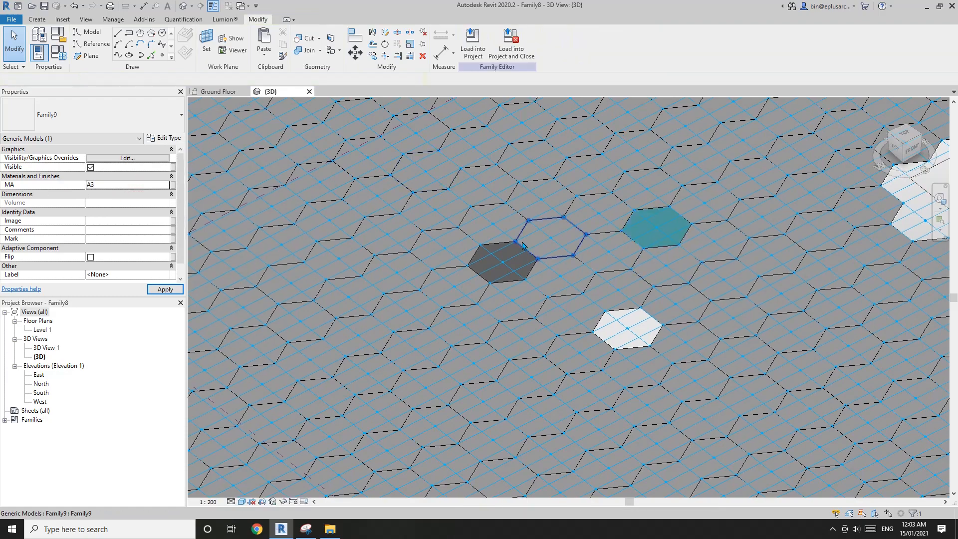
Switch off the nodes in the divided surface's representation and hide its UV grid surface display
scroll(643, 311, "down", 6)
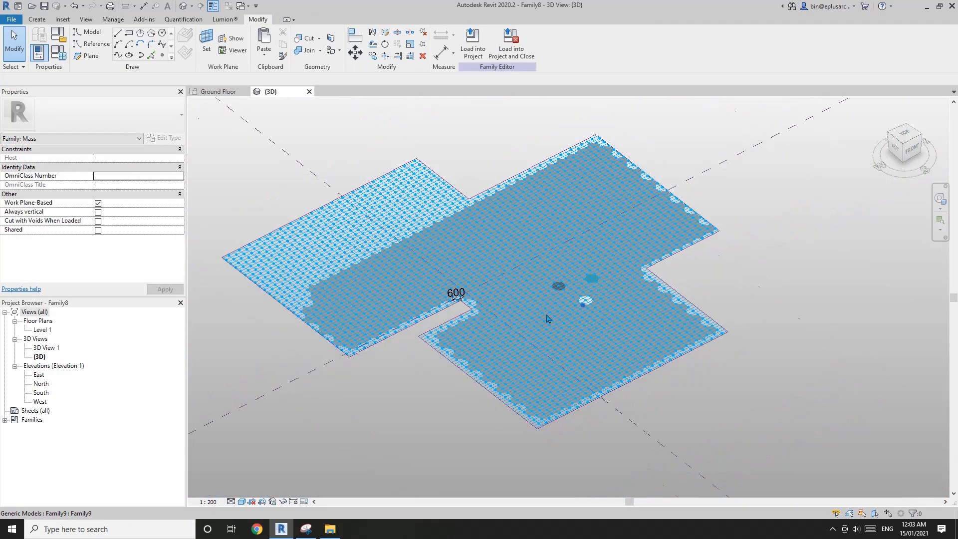
scroll(551, 319, "up", 3)
middle_click_drag(556, 348, 530, 326)
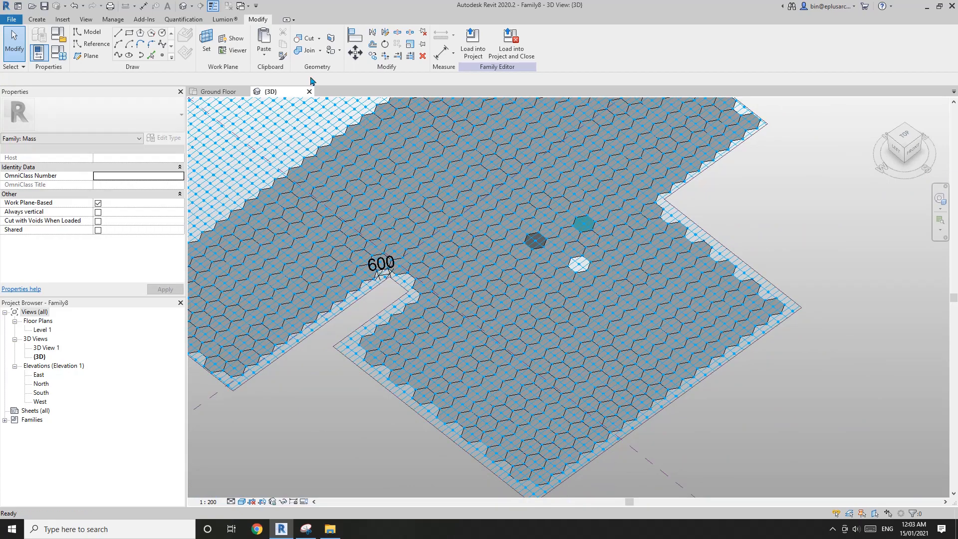
middle_click_drag(362, 165, 382, 205)
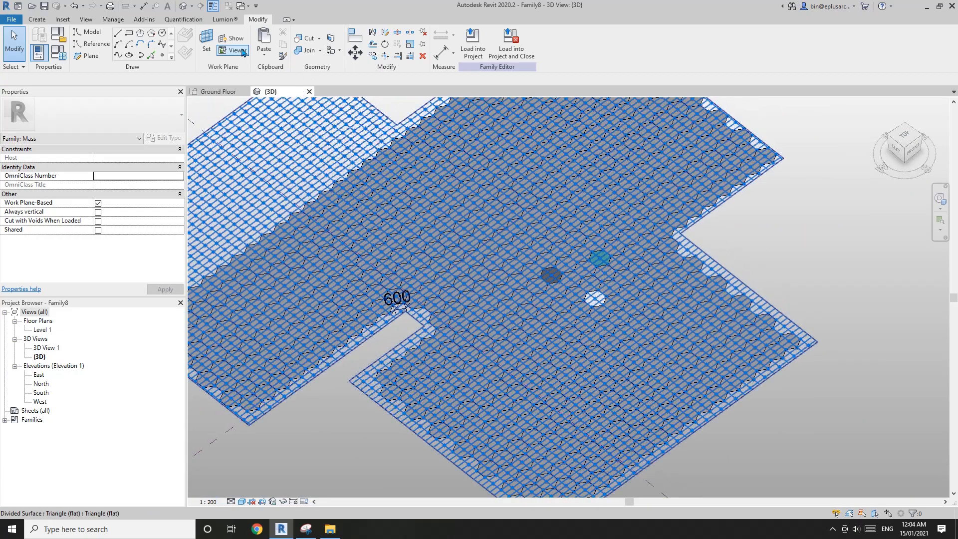
left_click(303, 160)
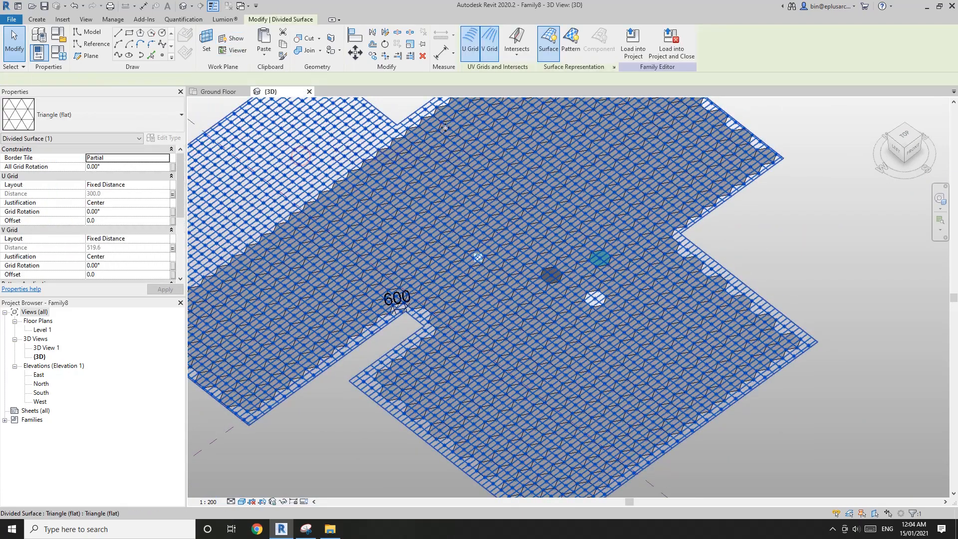
left_click(615, 68)
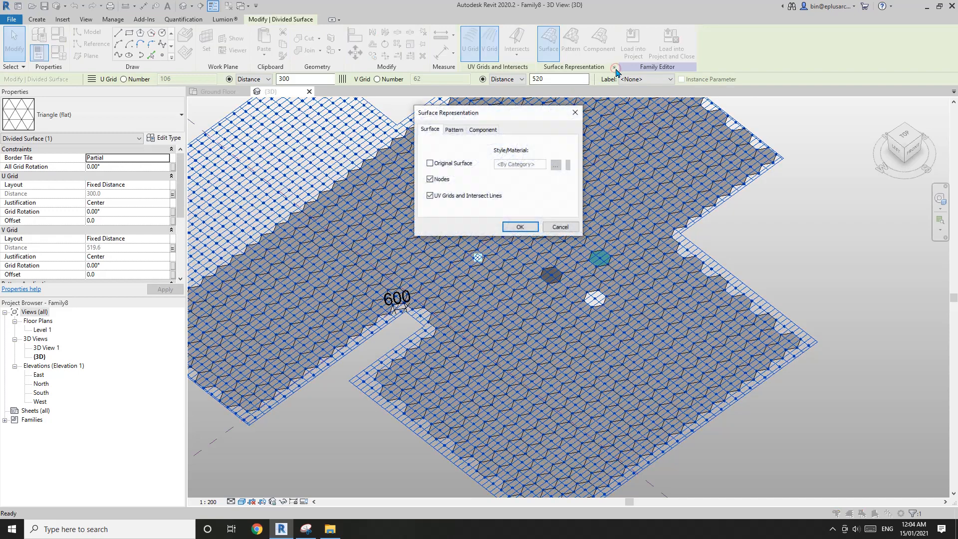
left_click(432, 179)
left_click(521, 228)
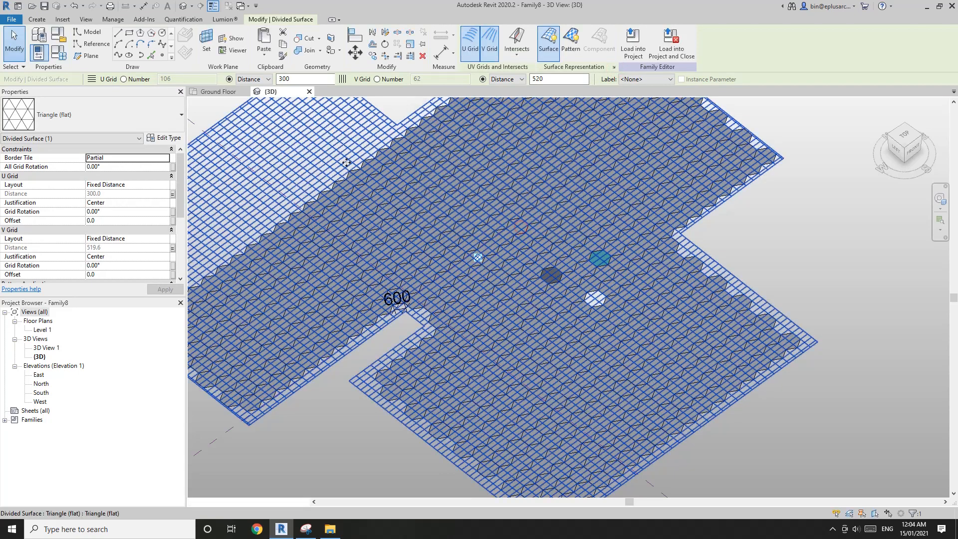
left_click(549, 42)
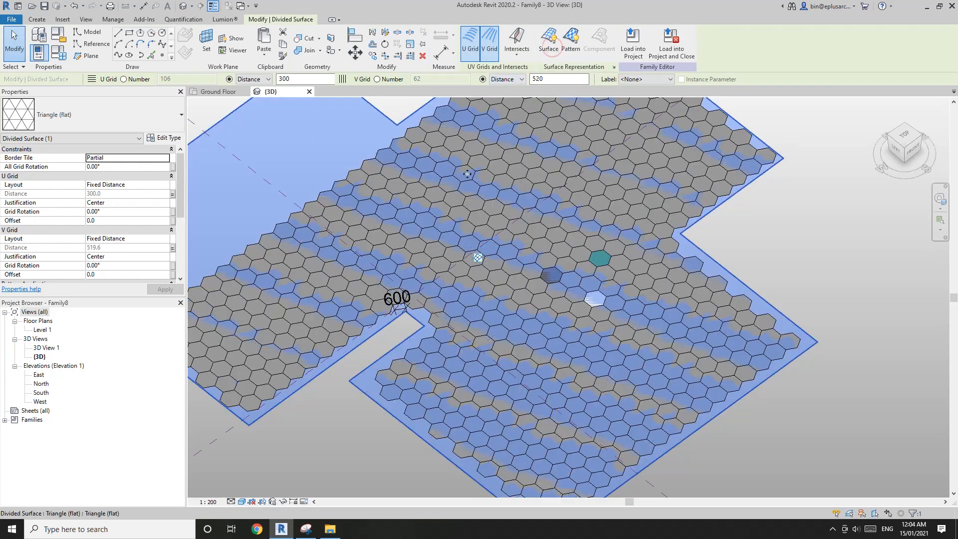
key("Escape")
Switch to Dynamo, start a new workspace and arrange it side by side with the Revit 3D view
key("z")
key("f")
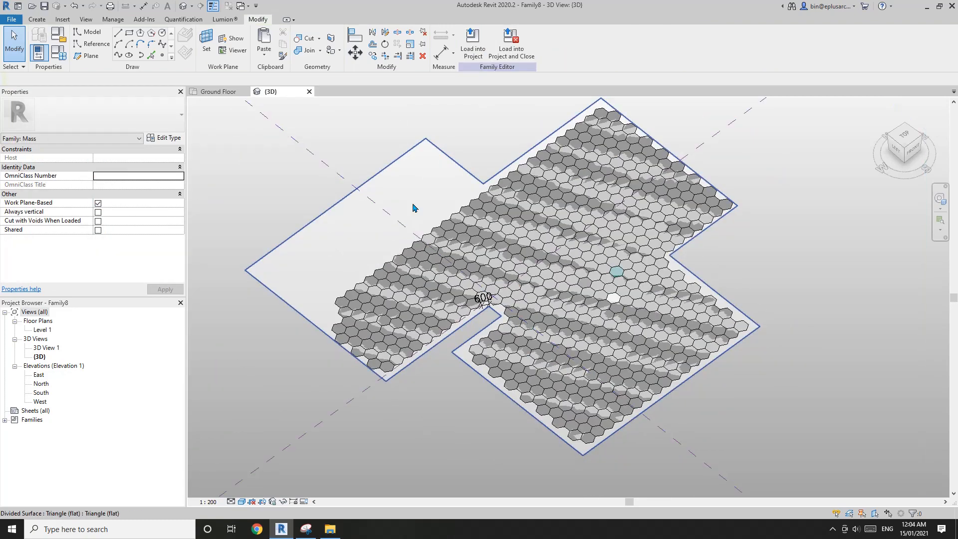
scroll(457, 214, "up", 3)
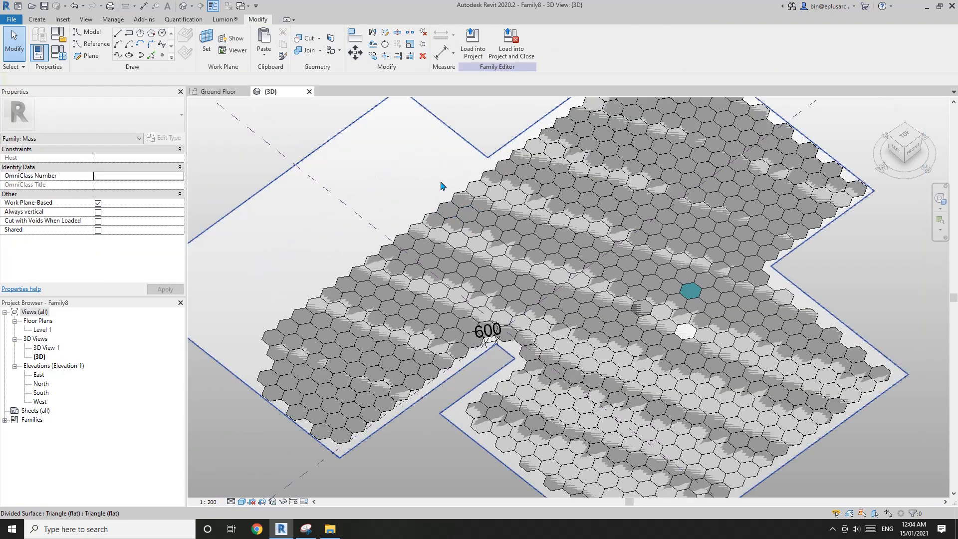
middle_click_drag(399, 188, 354, 185)
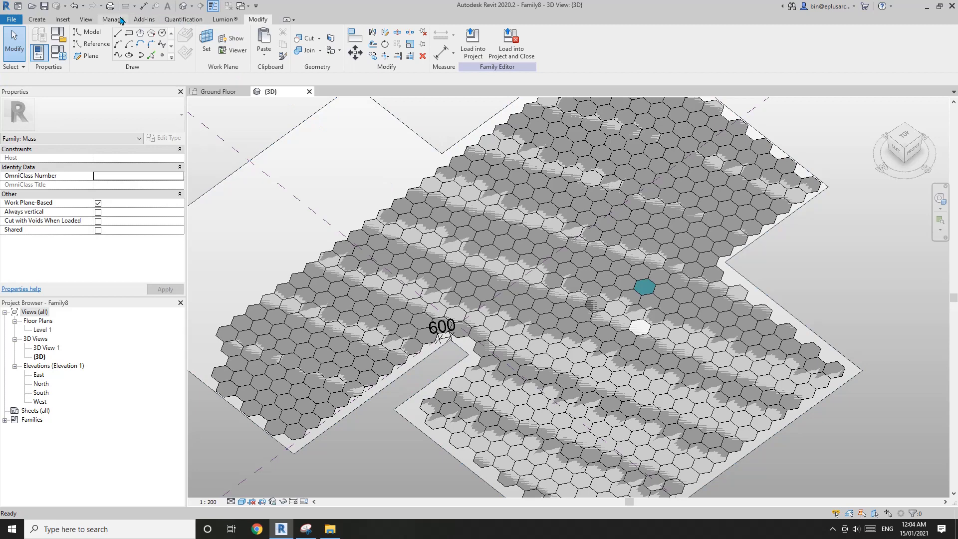
left_click(120, 19)
left_click(620, 42)
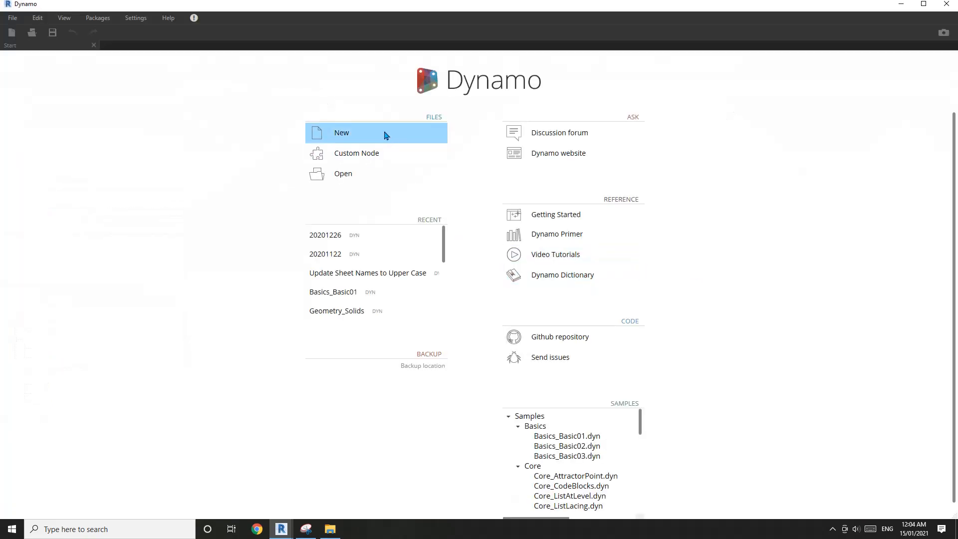
left_click(340, 131)
left_click_drag(254, 6, 956, 200)
left_click(182, 181)
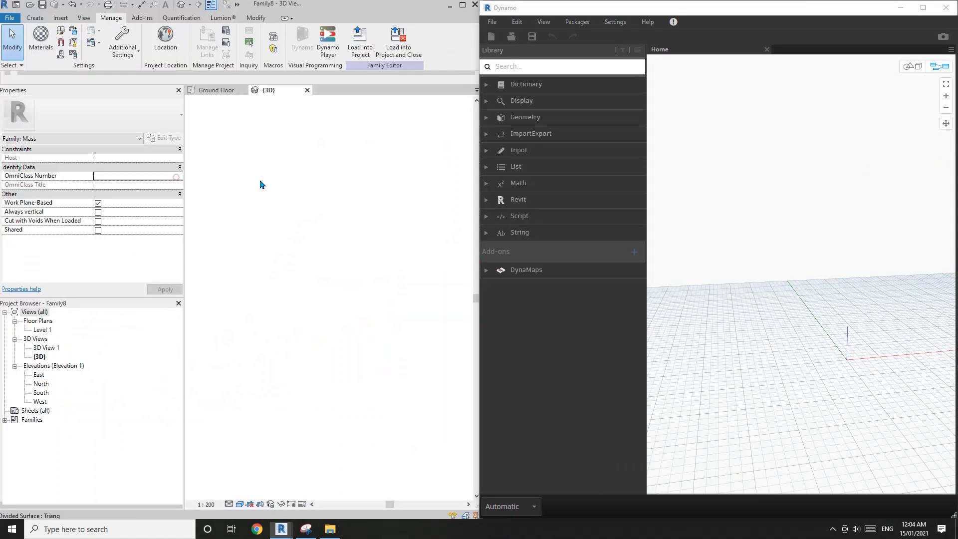
scroll(418, 269, "up", 6)
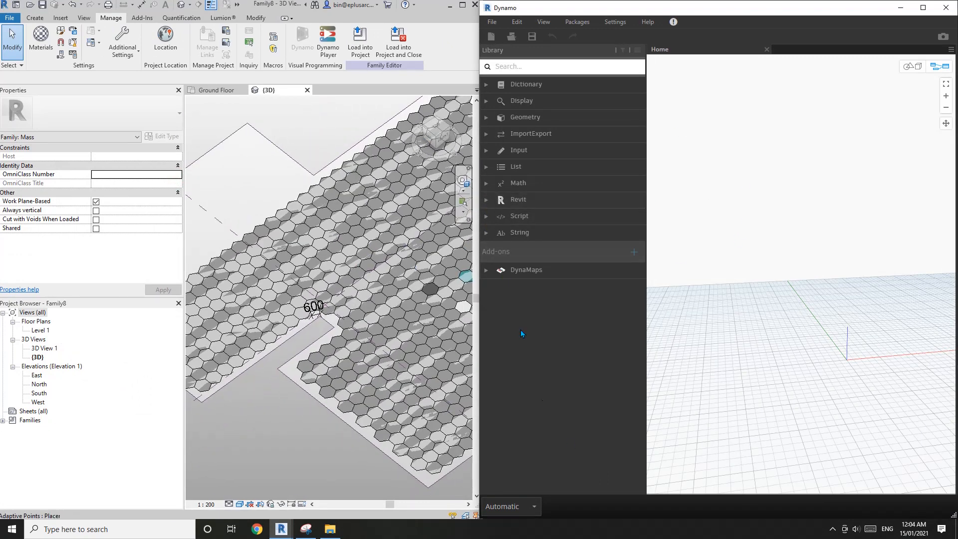
Set the graph to manual run and add a Family Types node with Family9:Family9 chosen
left_click(533, 504)
left_click(504, 452)
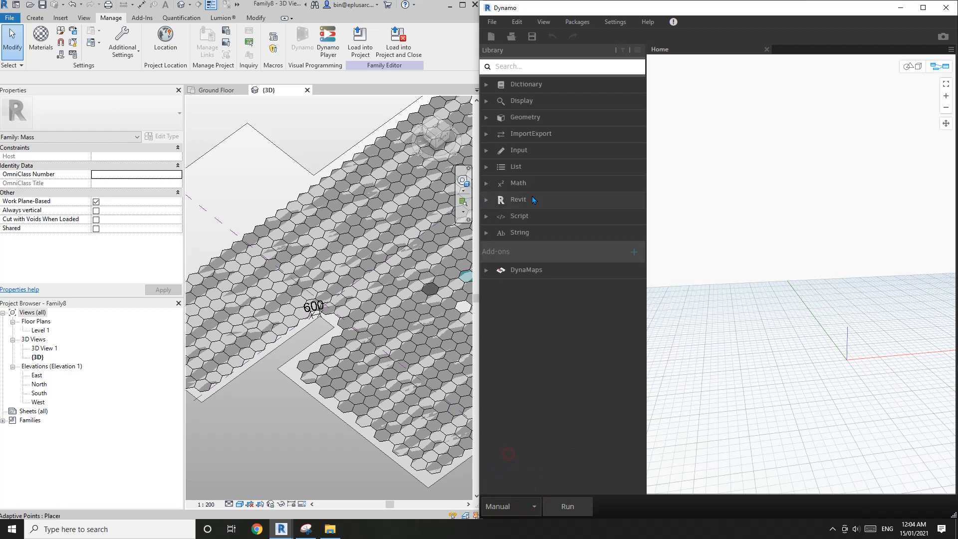
left_click(487, 199)
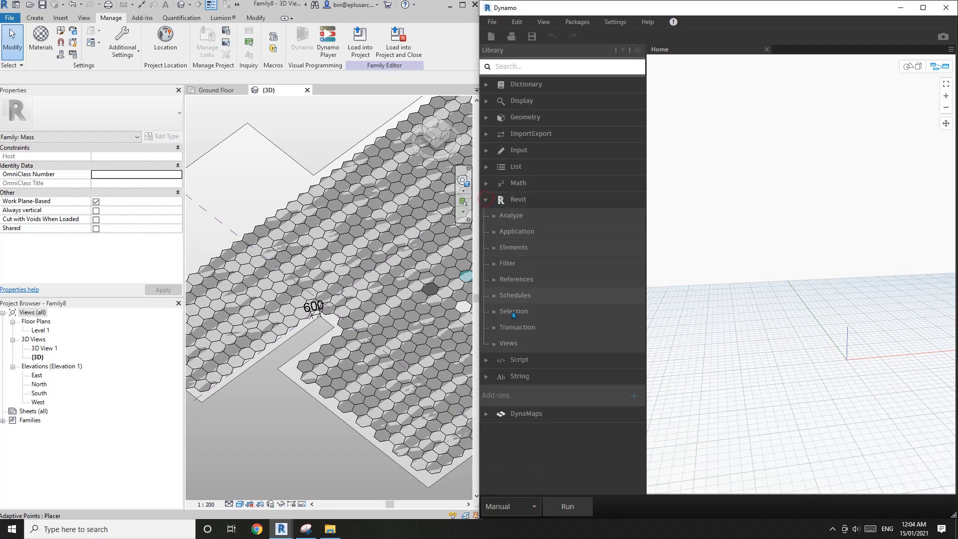
left_click(495, 313)
scroll(573, 342, "down", 5)
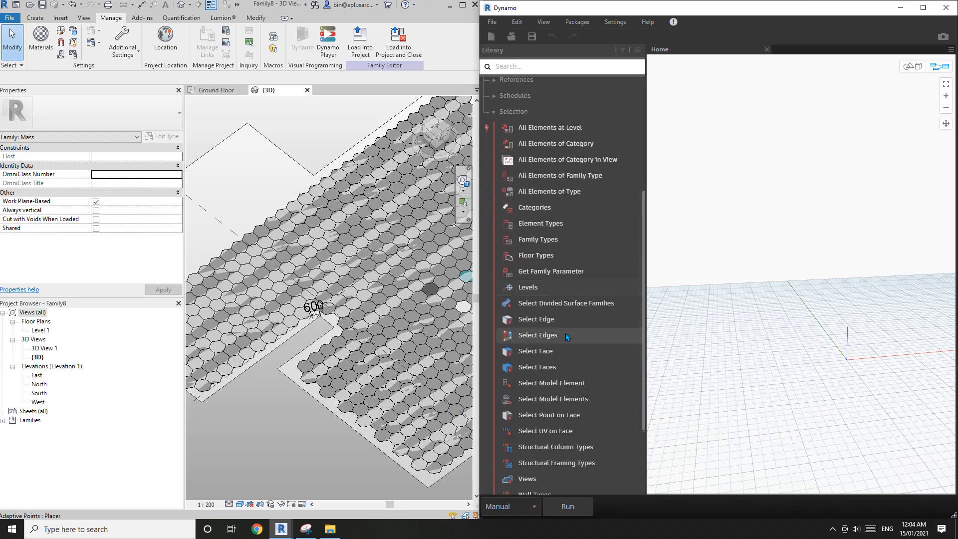
left_click(539, 190)
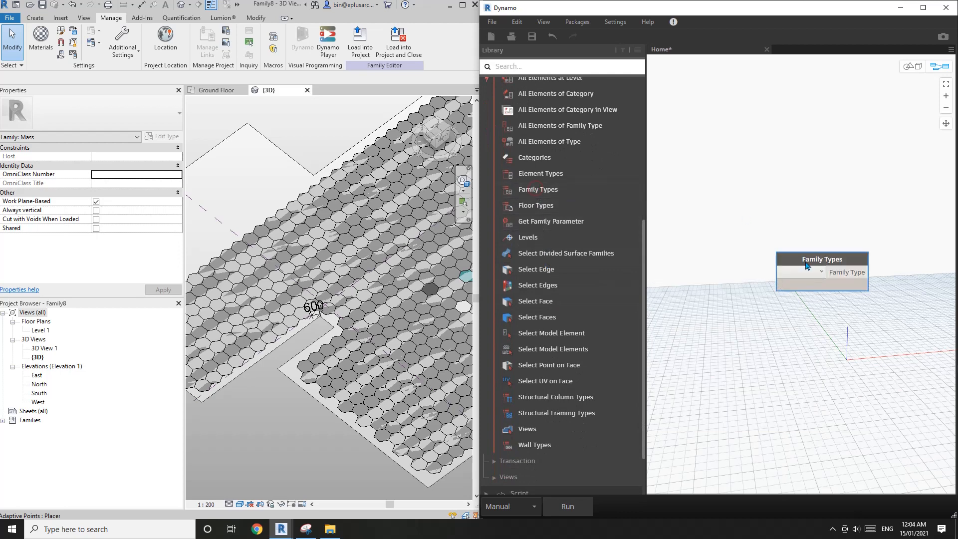
left_click_drag(805, 253, 723, 178)
left_click(734, 190)
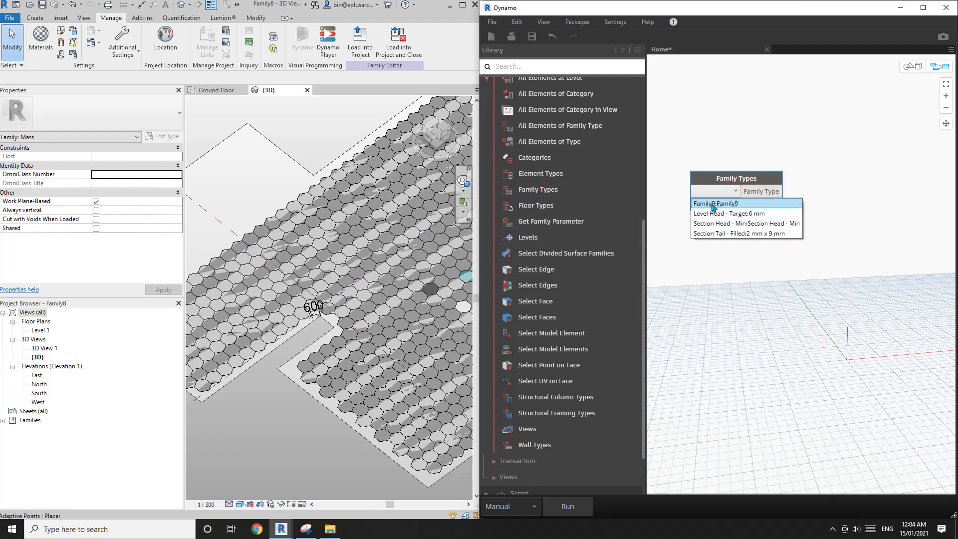
left_click(713, 204)
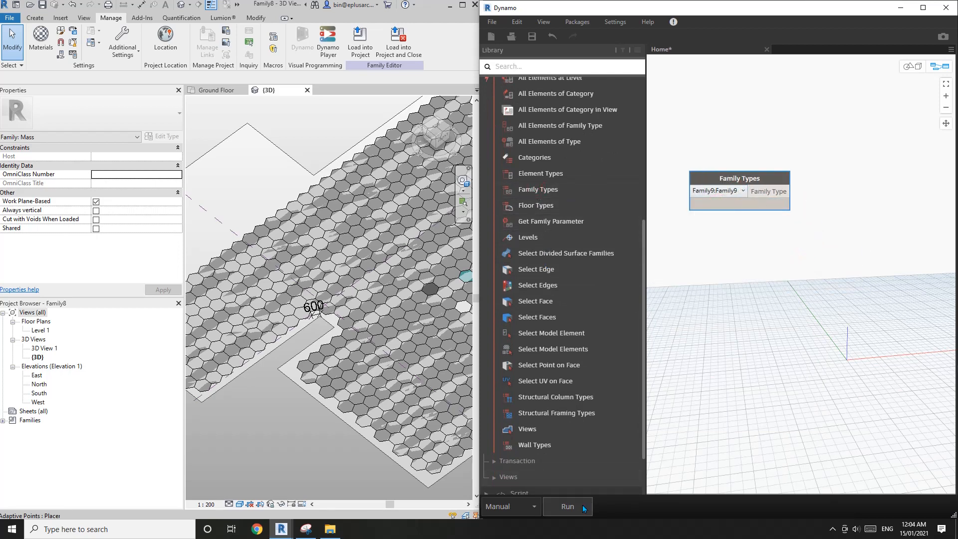
Feed the family type into a new All Elements of Family Type node, run the graph and preview the element list
left_click(553, 126)
left_click_drag(845, 273, 855, 202)
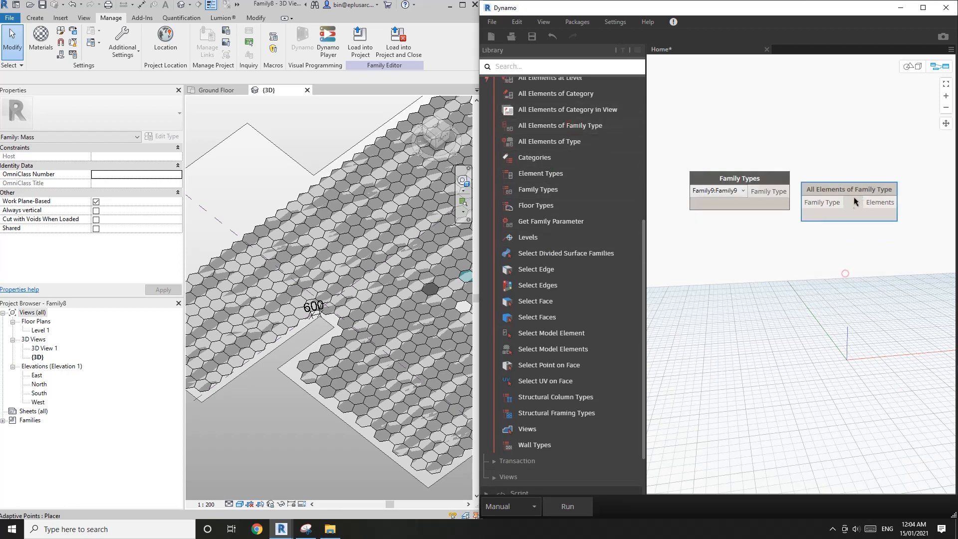
left_click_drag(784, 188, 813, 201)
left_click_drag(769, 174, 756, 178)
left_click_drag(823, 187, 819, 183)
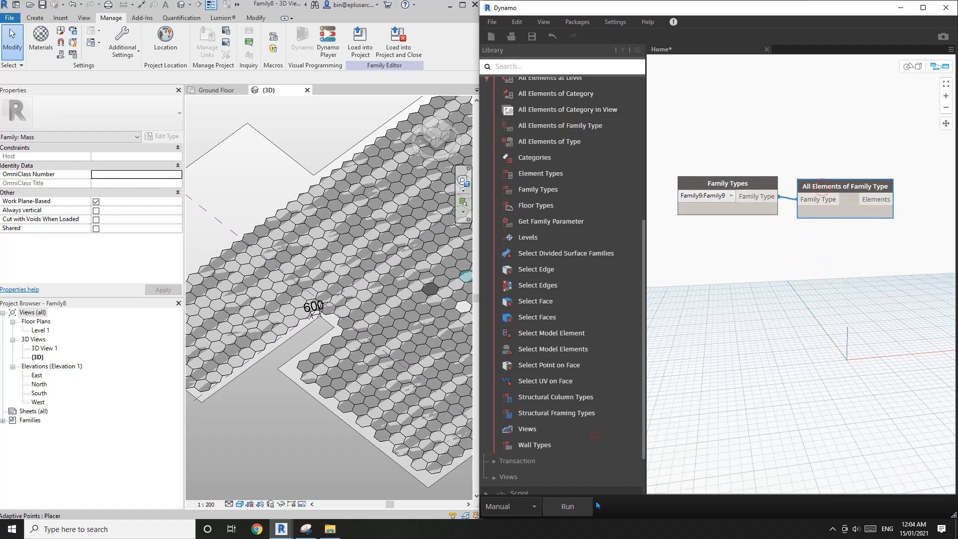
mouse_move(884, 231)
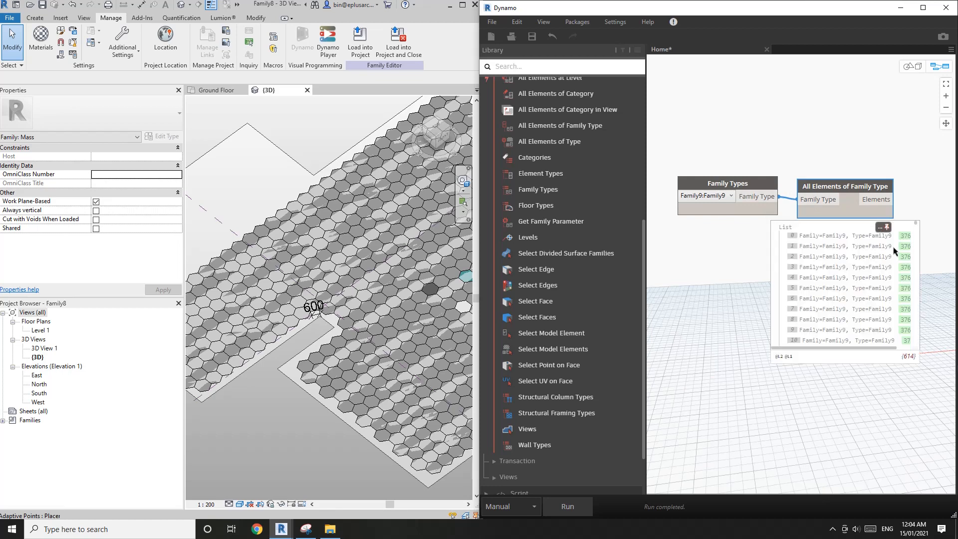
left_click(759, 246)
Add an Element.SetParameterByName node and connect the Elements output to its element input
mouse_move(771, 251)
middle_mouse_down()
mouse_move(756, 248)
mouse_move(778, 240)
middle_mouse_up()
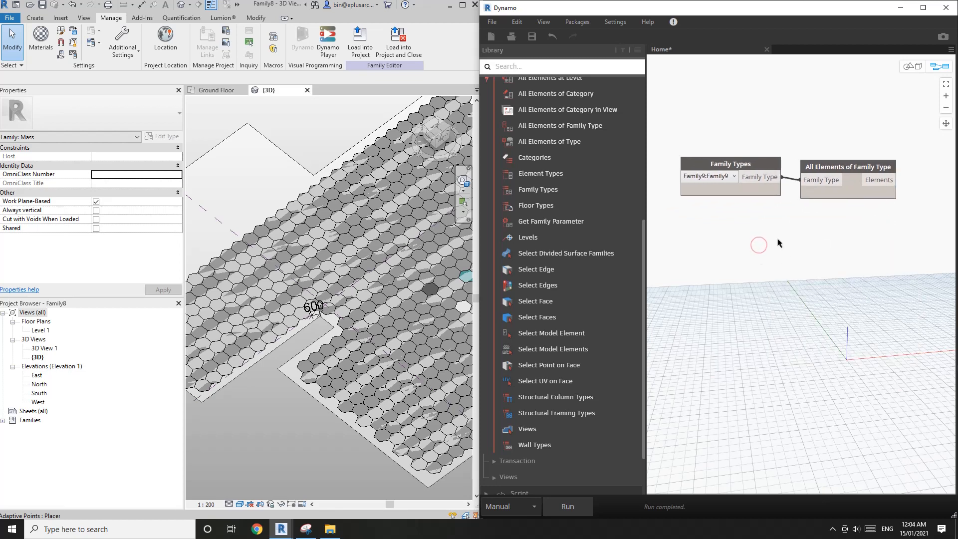
right_click(730, 230)
type("SETPARA")
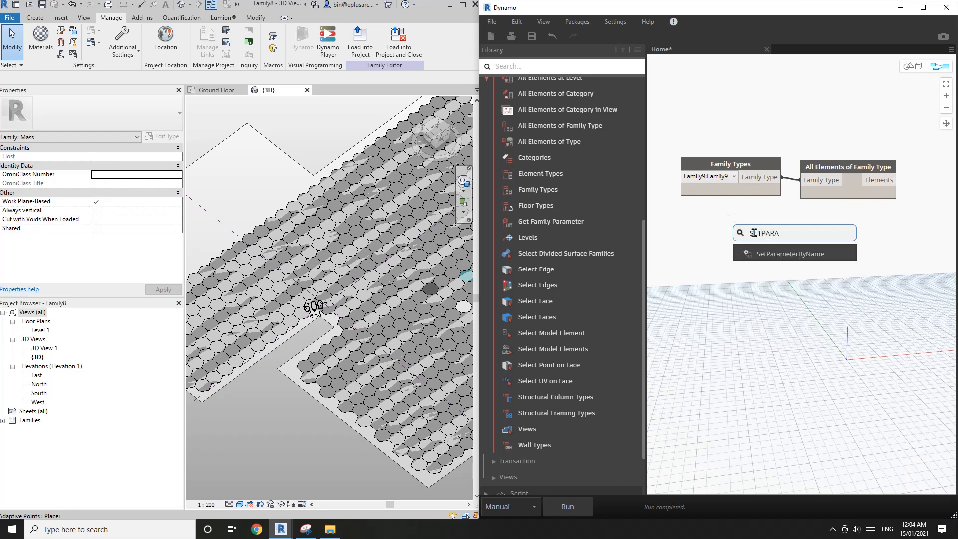
left_click(779, 252)
left_click_drag(798, 255, 883, 237)
middle_click_drag(884, 237, 841, 233)
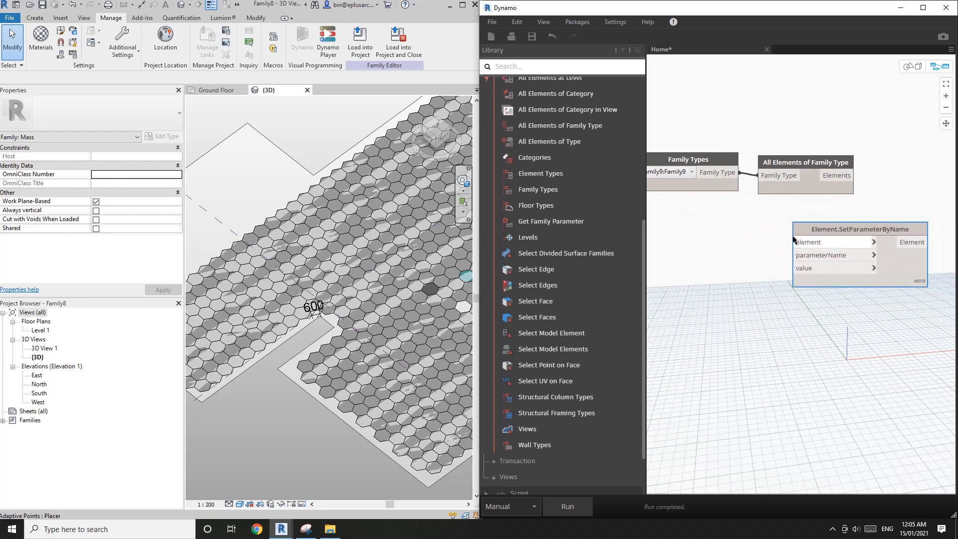
left_click_drag(842, 233, 889, 229)
left_click(848, 175)
left_click(884, 231)
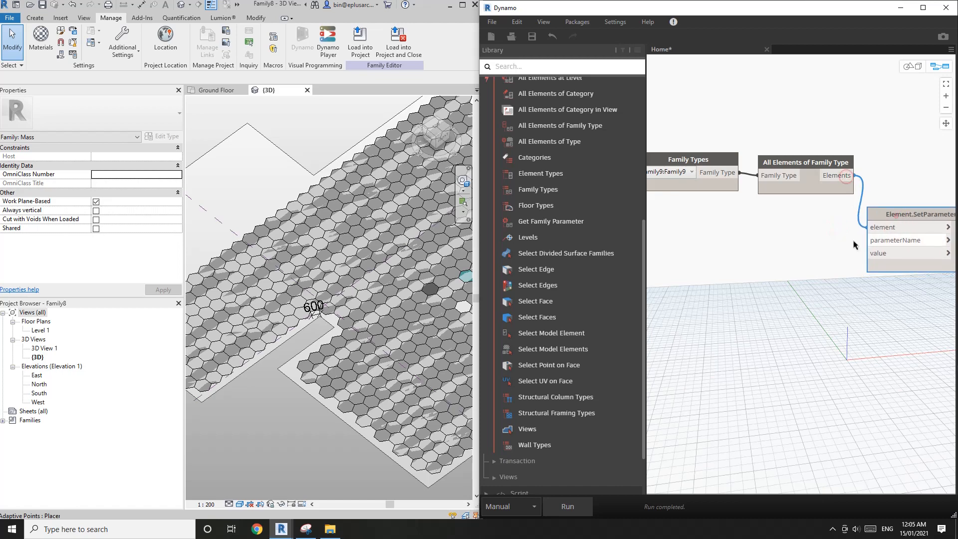
Add a code block containing "MA" and connect it to the parameterName input of Element.SetParameterByName
double_click(742, 232)
type("\"")
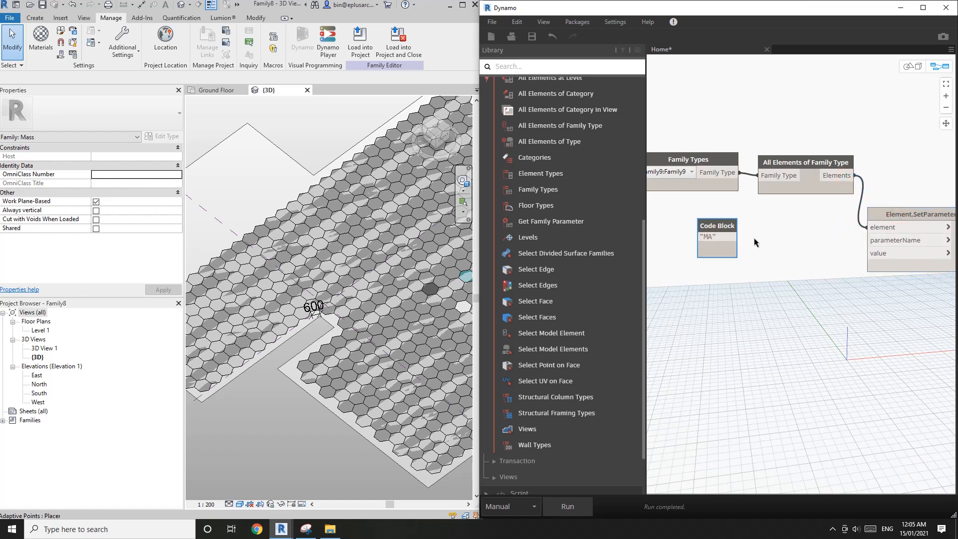
type("MA")
left_click(755, 242)
left_click(733, 237)
left_click(868, 240)
left_click_drag(727, 226, 819, 223)
Add a second code block below with the three material names "A1", "A2" and "A3" on separate lines
middle_click_drag(729, 254, 754, 232)
middle_click_drag(744, 275, 690, 235)
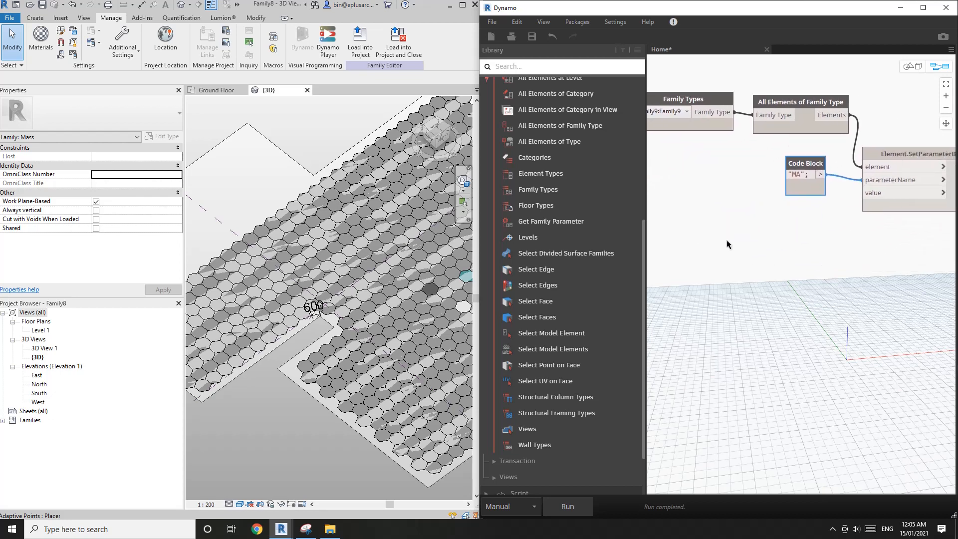
right_click(703, 244)
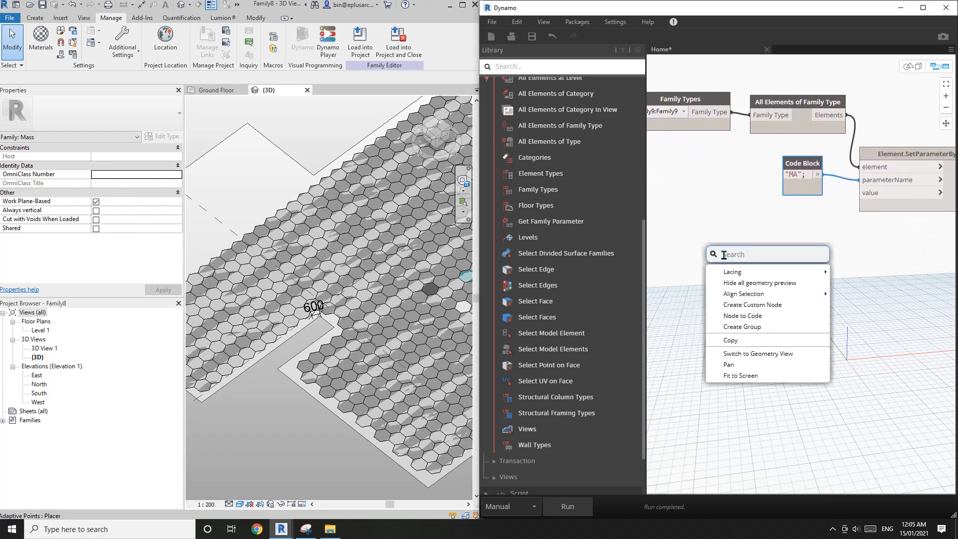
left_click(752, 226)
double_click(700, 244)
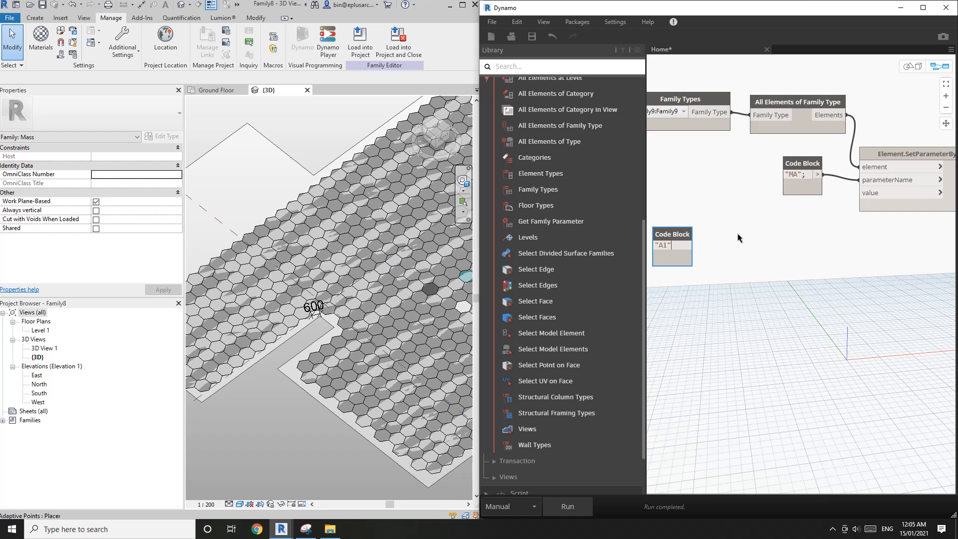
type("\"A1\";")
key("Return")
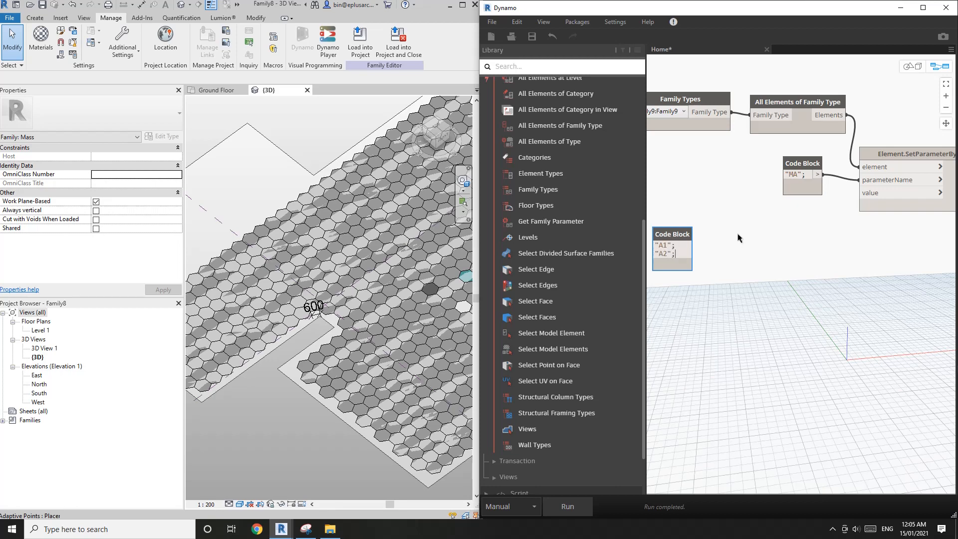
type("\"A2\";")
key("Return")
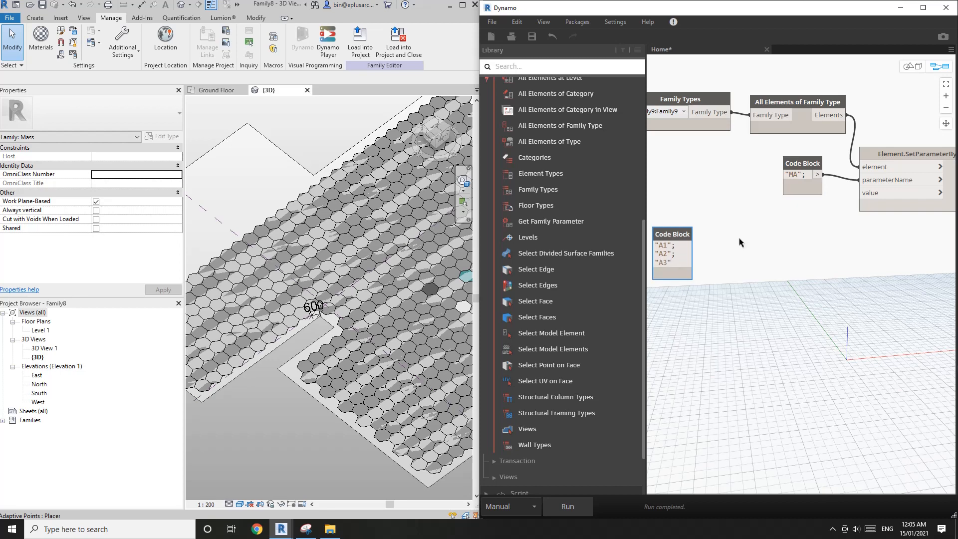
left_click(740, 243)
right_click(773, 235)
left_click(746, 241)
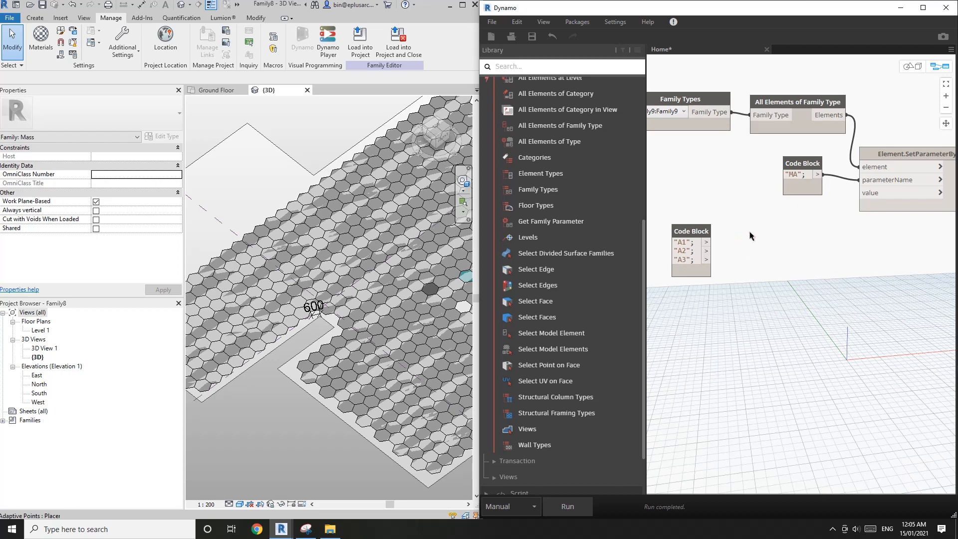
Add a Material.ByName node beside the material names code block and connect the "A1" output to its name input
right_click(751, 237)
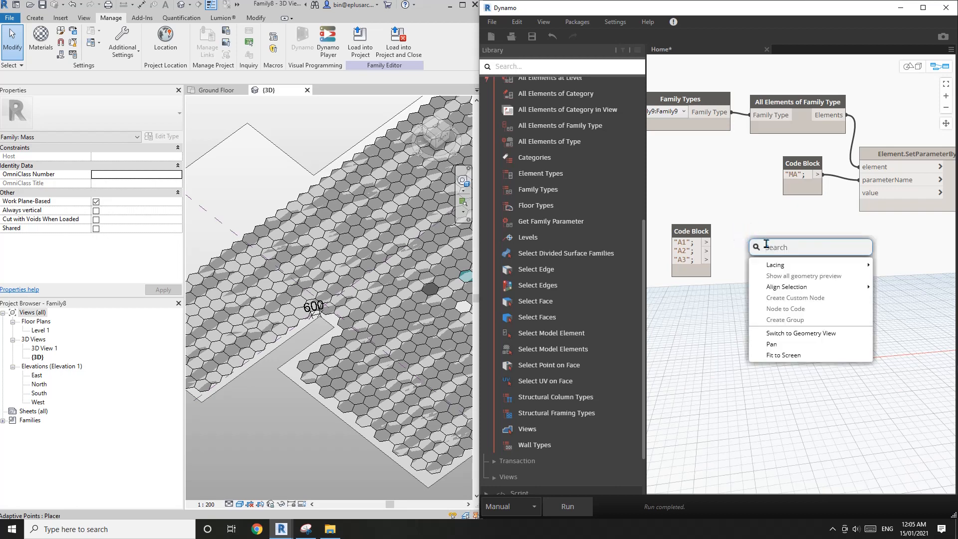
type("MATERIAL")
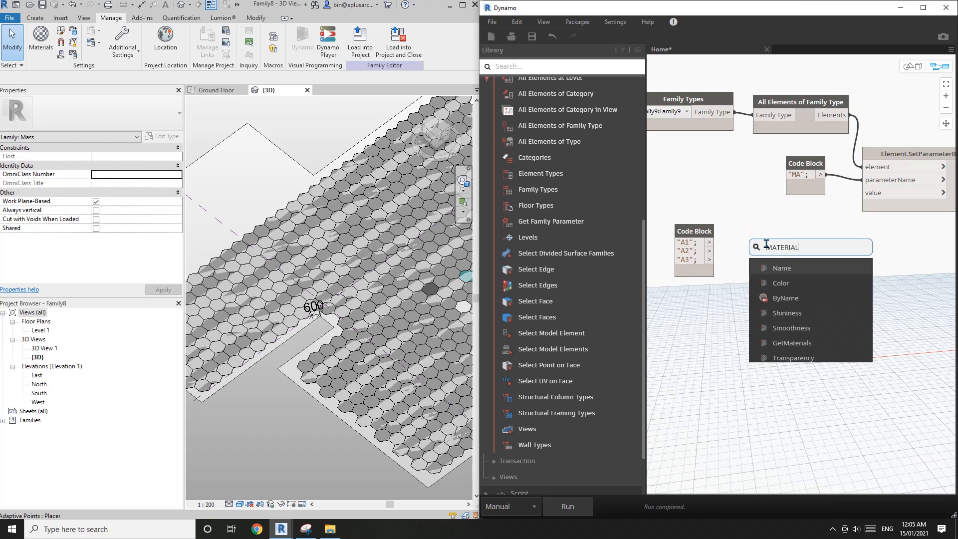
left_click(787, 302)
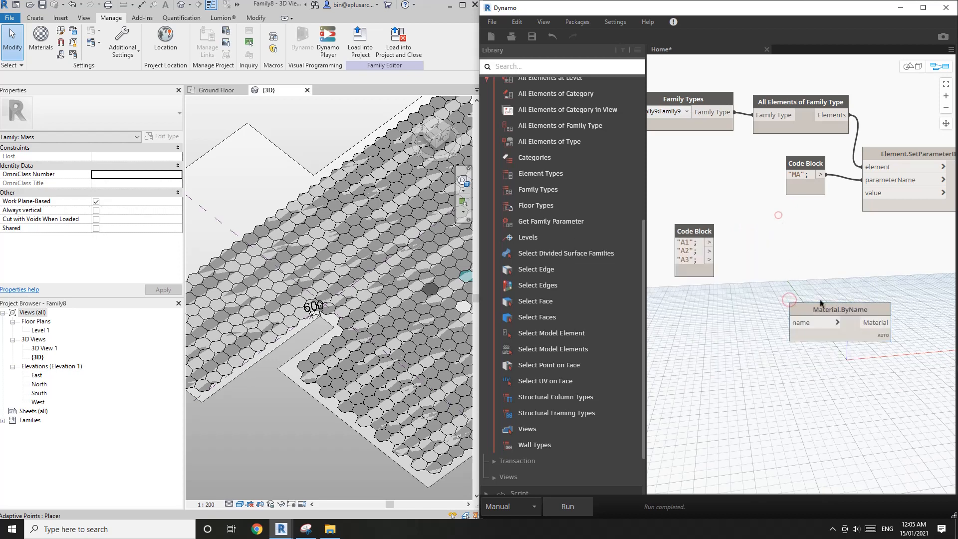
left_click_drag(839, 329, 824, 298)
left_click_drag(697, 233, 689, 221)
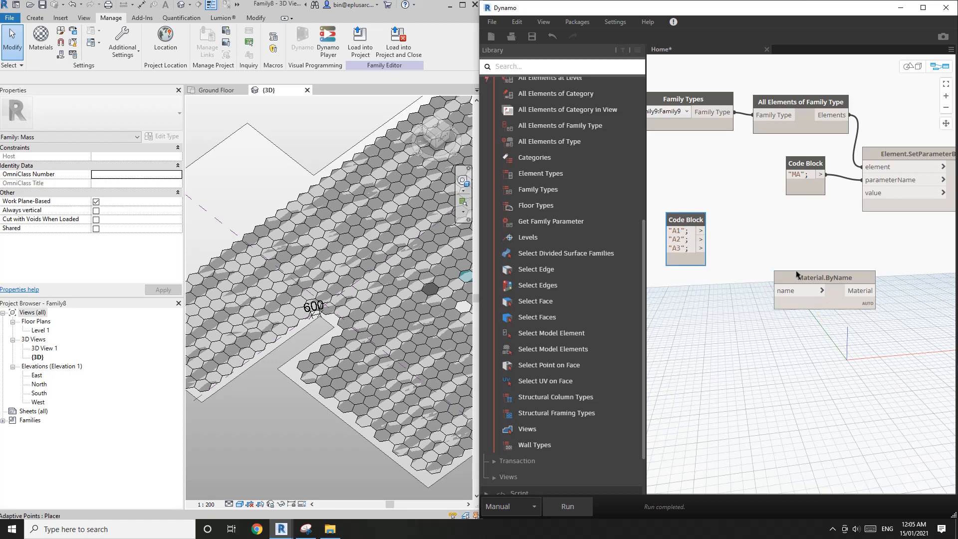
left_click_drag(798, 275, 702, 231)
left_click_drag(762, 231, 702, 239)
Duplicate the Material.ByName node twice, stack the copies below it, and feed them the "A2" and "A3" names
key("ctrl+c")
key("ctrl+v")
left_click_drag(771, 273, 759, 267)
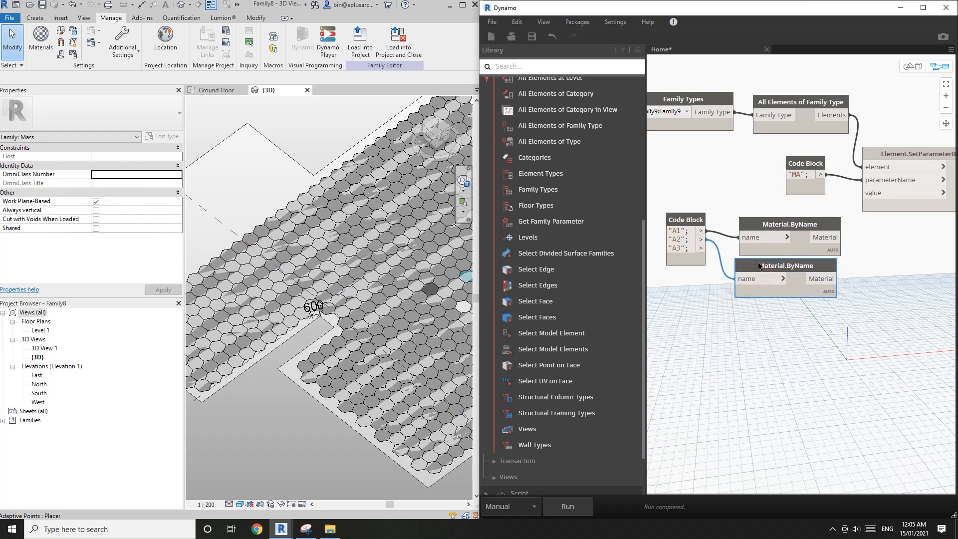
key("ctrl+v")
left_click_drag(894, 238, 767, 311)
left_click_drag(702, 248, 742, 323)
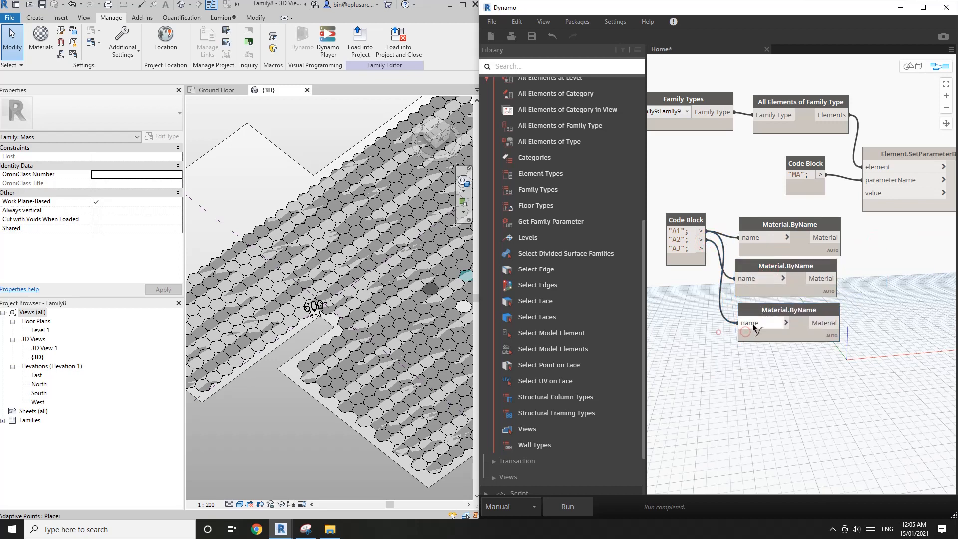
Add a List Create node with three items and connect the three Material outputs to item0, item1 and item2
right_click(858, 264)
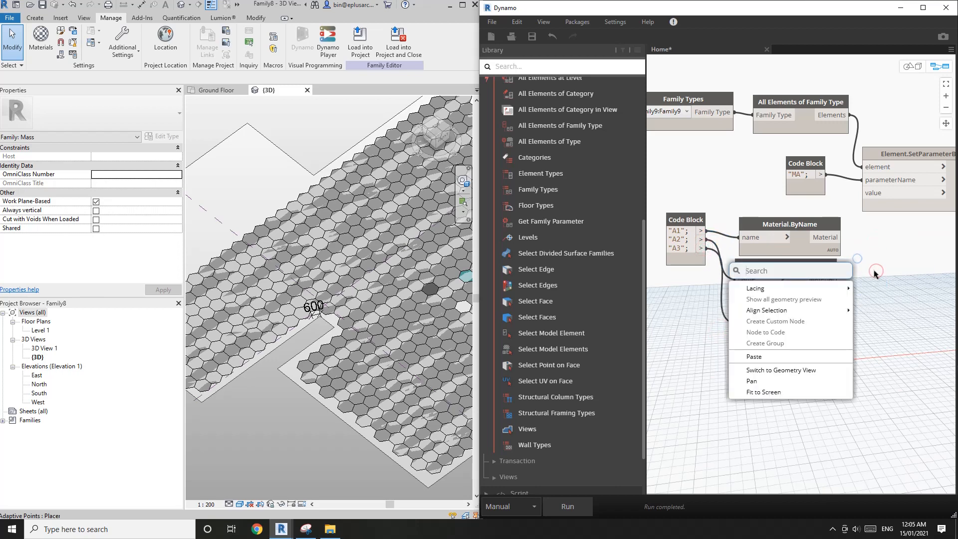
type("LIST")
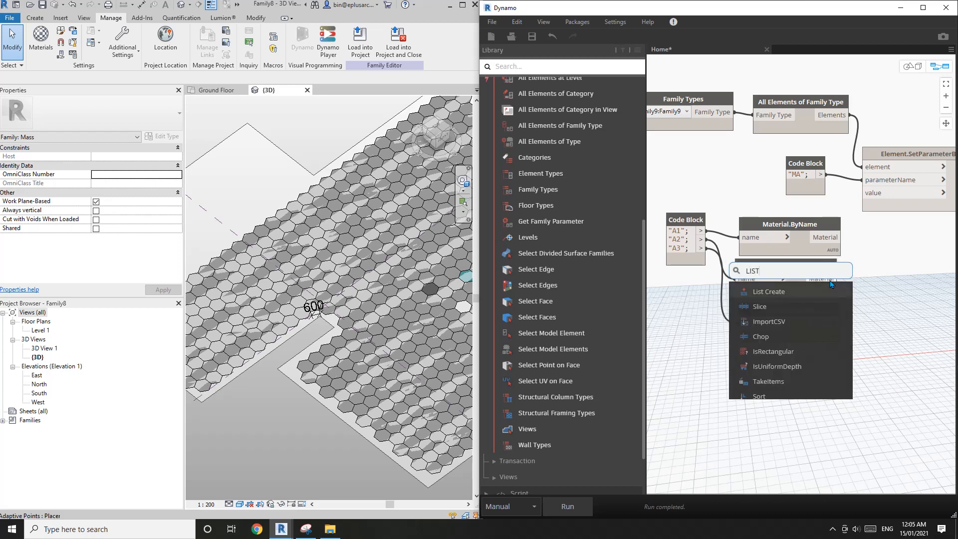
left_click(831, 290)
left_click_drag(842, 317, 849, 238)
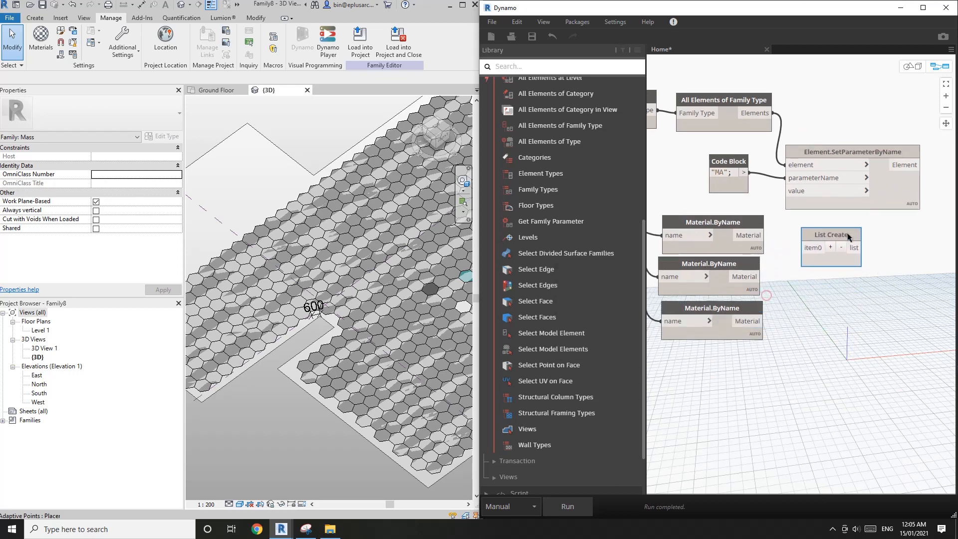
left_click(831, 247)
left_click(830, 247)
left_click_drag(762, 235, 762, 321)
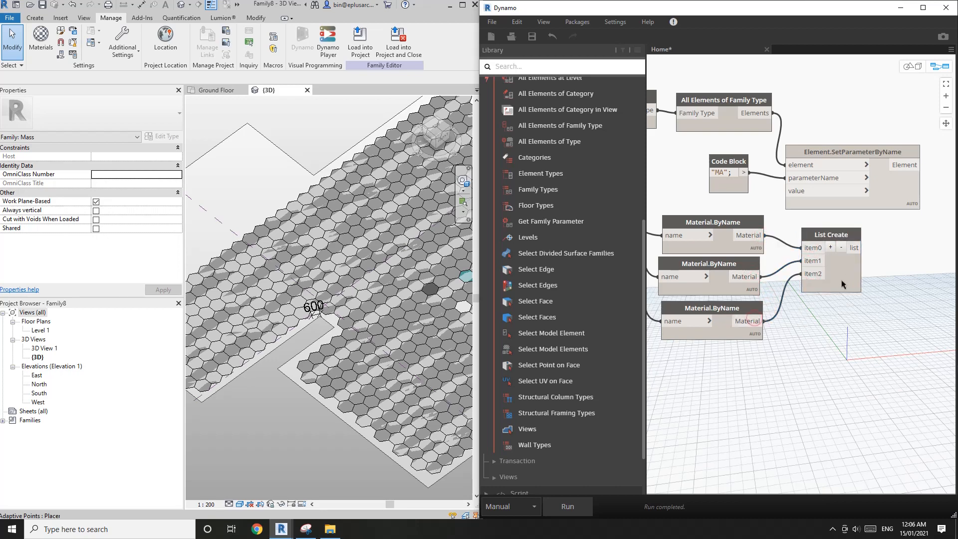
left_click_drag(729, 262, 735, 263)
Add a List.Cycle node and place it beside the List Create node
middle_click_drag(875, 291, 835, 270)
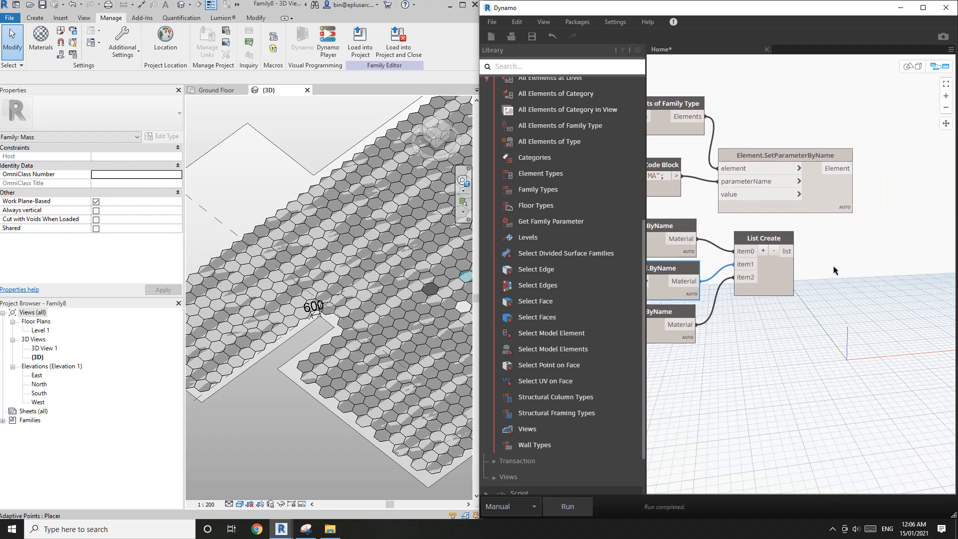
right_click(830, 270)
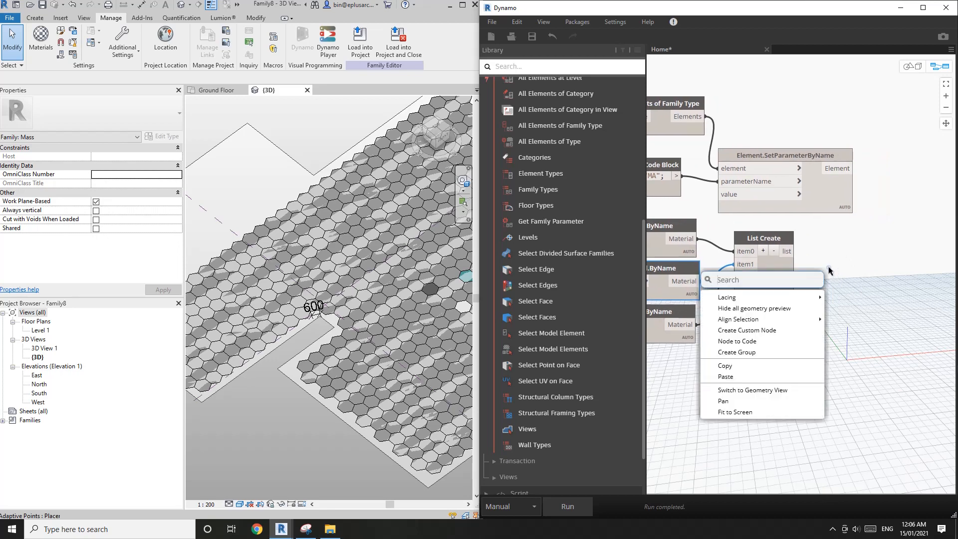
type("CY")
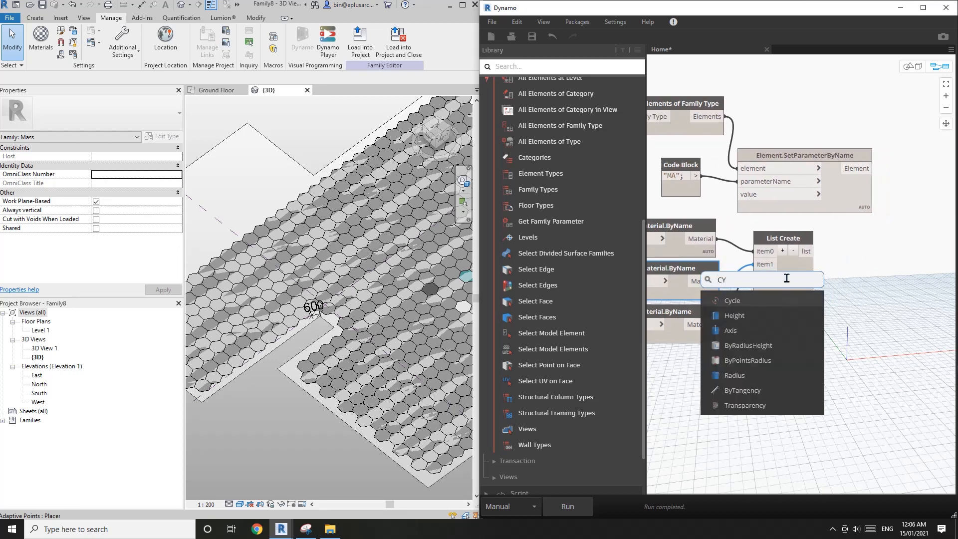
left_click(776, 302)
middle_click_drag(867, 317, 822, 319)
scroll(821, 319, "up", 1)
left_click_drag(795, 313, 881, 237)
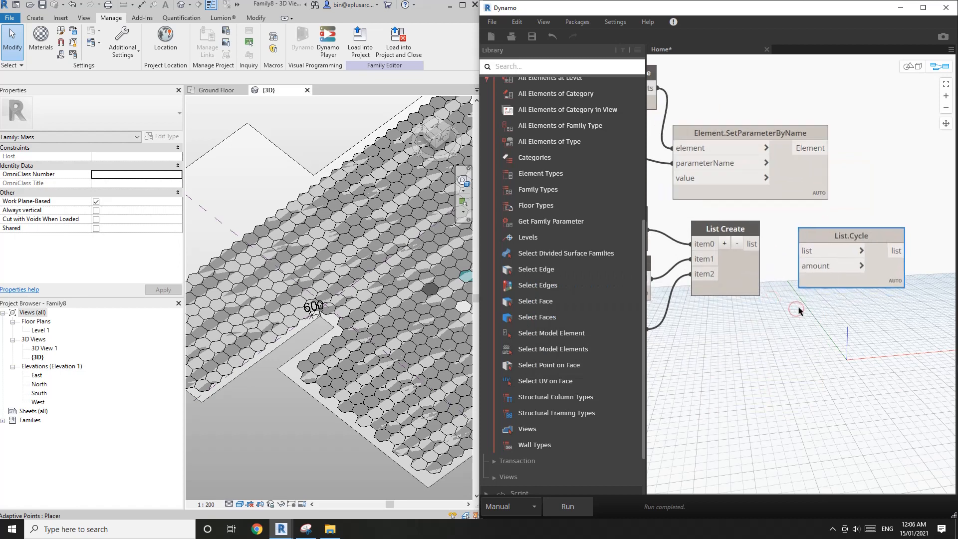
middle_click_drag(798, 307, 761, 294)
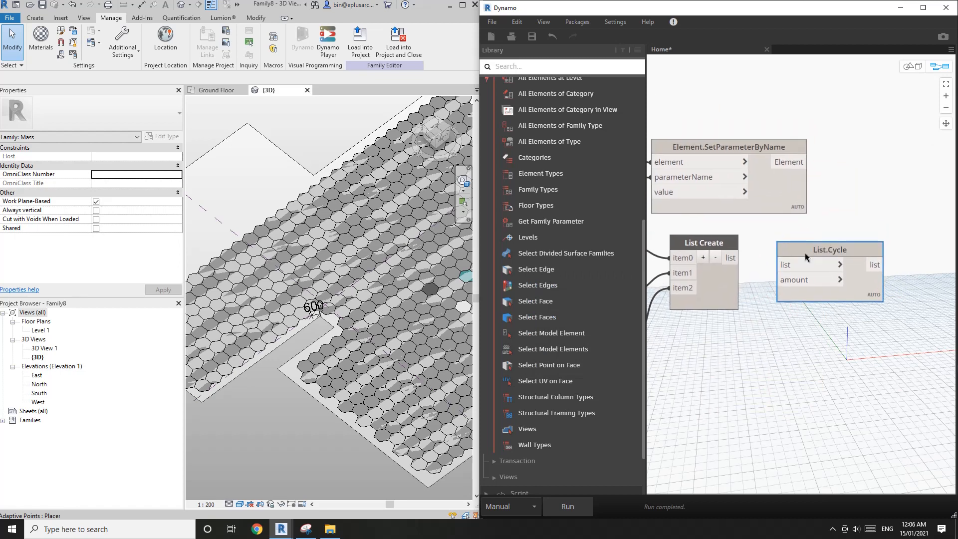
left_click_drag(805, 258, 795, 249)
middle_click_drag(769, 293, 764, 295)
left_click_drag(803, 246, 811, 250)
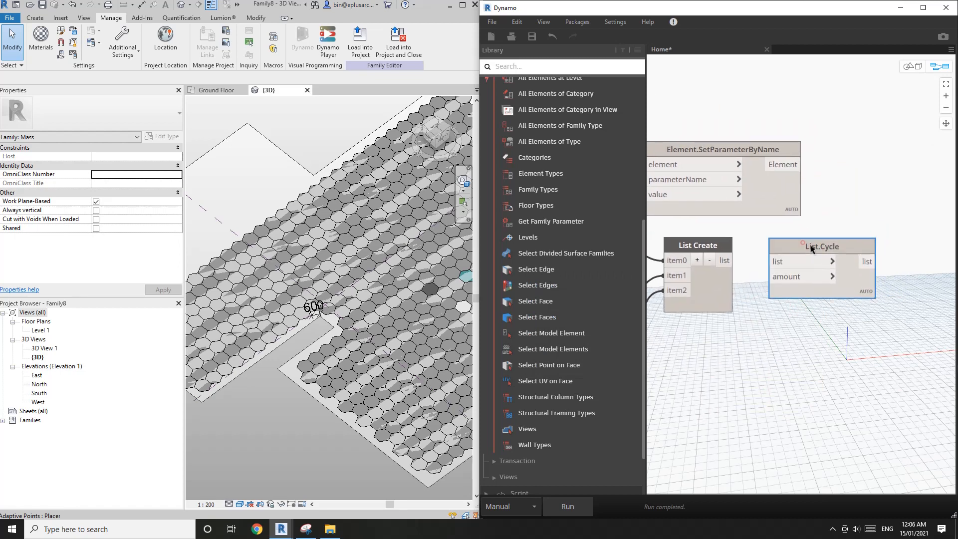
right_click(772, 324)
left_click(763, 322)
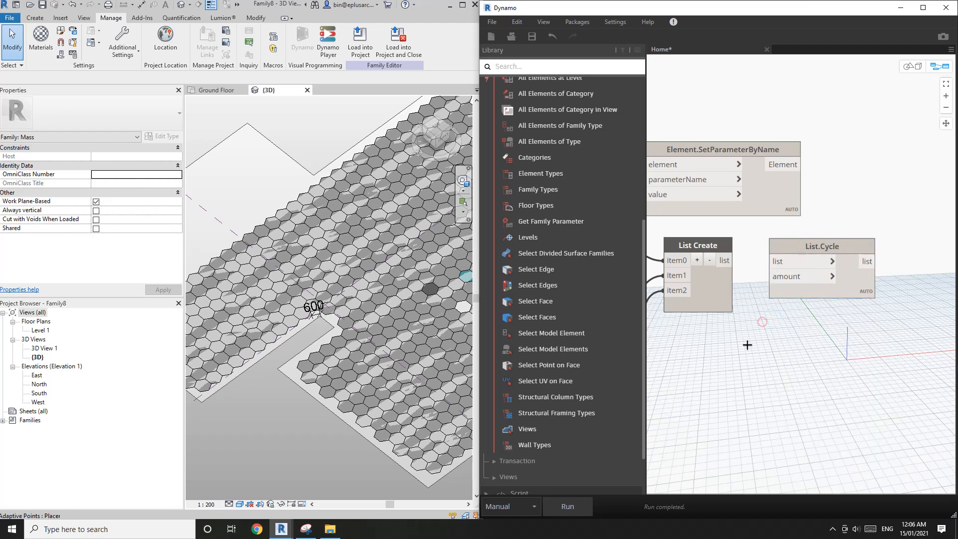
double_click(747, 345)
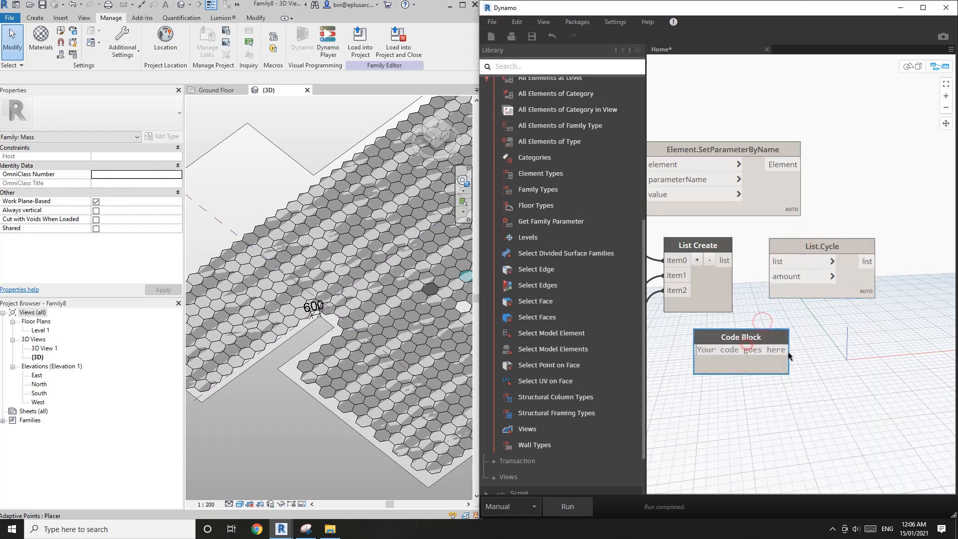
Add an Integer Slider node and place it below the List Create and List.Cycle nodes
right_click(758, 339)
type("INTEG")
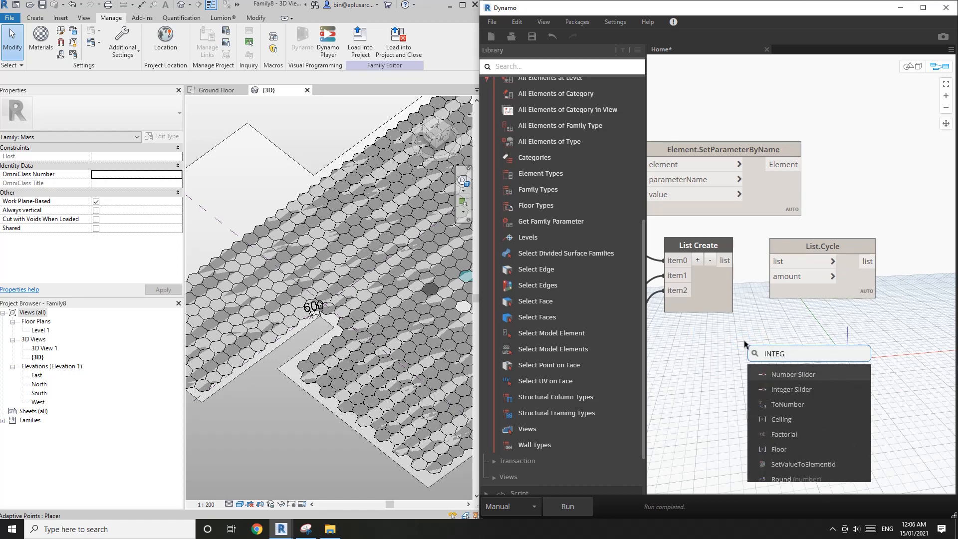
left_click(792, 390)
left_click_drag(844, 398, 754, 339)
Set the Integer Slider's range to a minimum of 250 and a maximum of 300, and collapse its settings
left_click(709, 357)
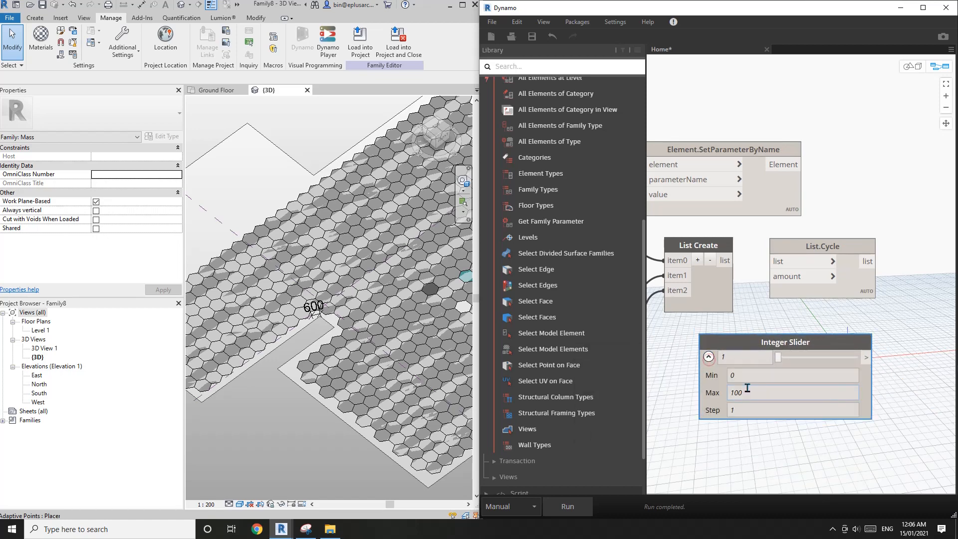
double_click(747, 378)
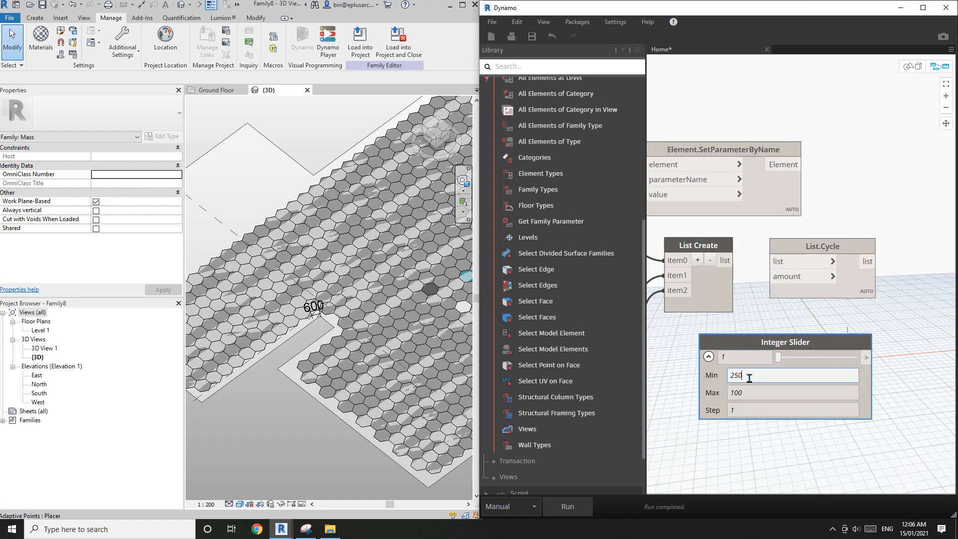
double_click(763, 394)
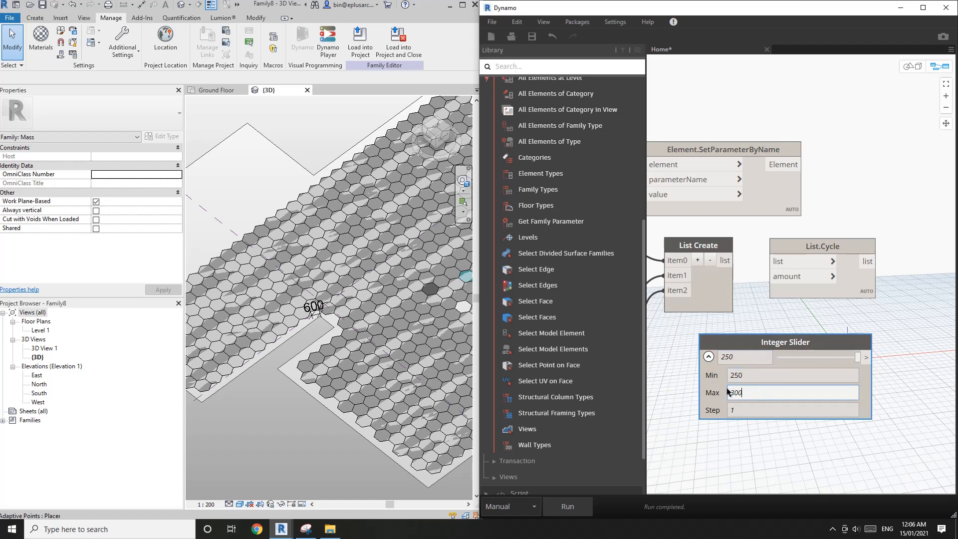
left_click(762, 435)
left_click(712, 359)
left_click_drag(815, 342, 781, 355)
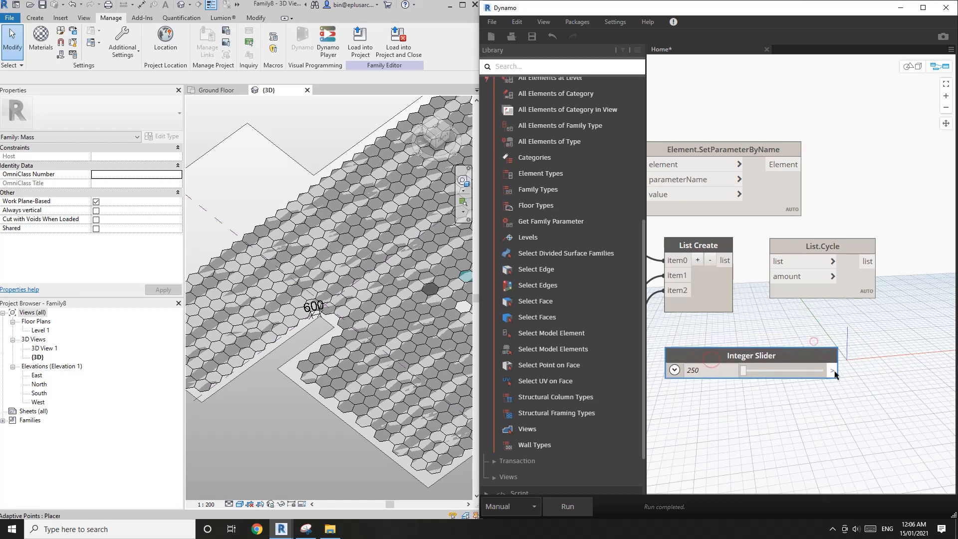
Connect the slider to List.Cycle's amount and the List Create output to its list input, and run the graph to preview the cycled materials
left_click(775, 276)
left_click(774, 261)
left_click(730, 260)
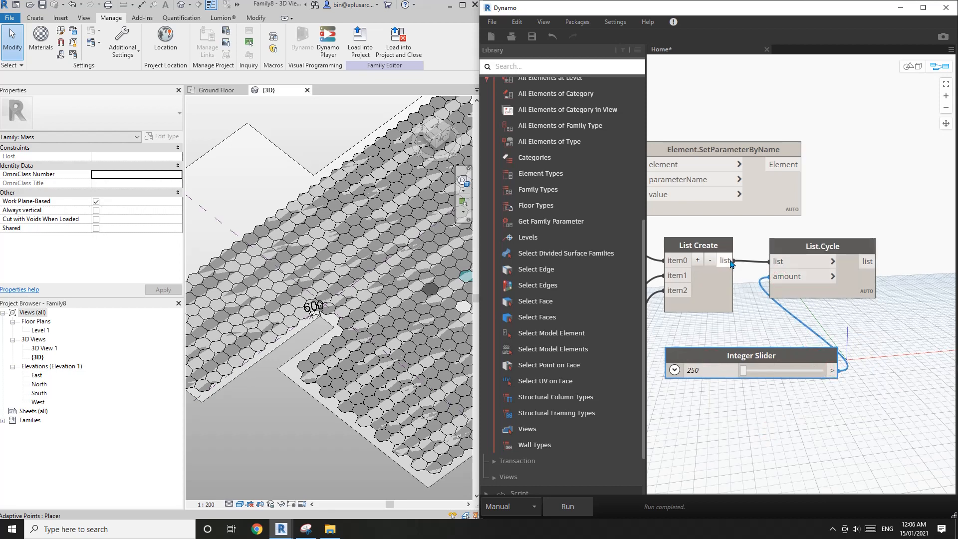
left_click_drag(795, 244, 794, 243)
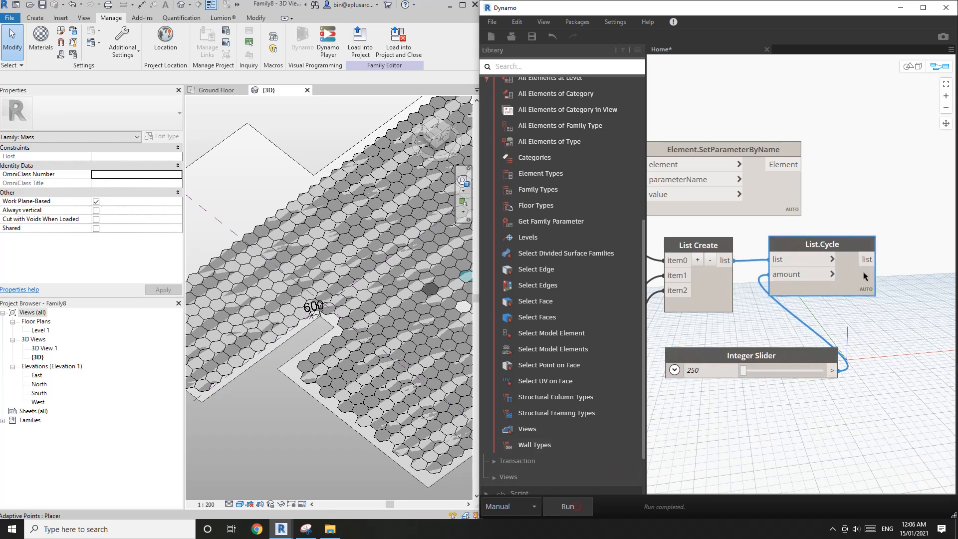
mouse_move(871, 310)
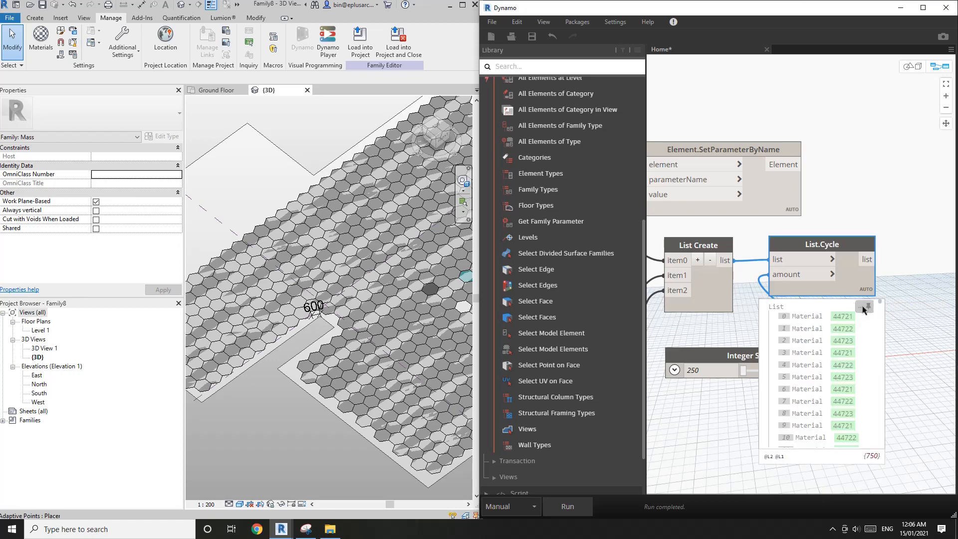
Add a List.Shuffle node beside List.Cycle and connect the List.Cycle output to its list input
middle_click_drag(904, 270, 855, 270)
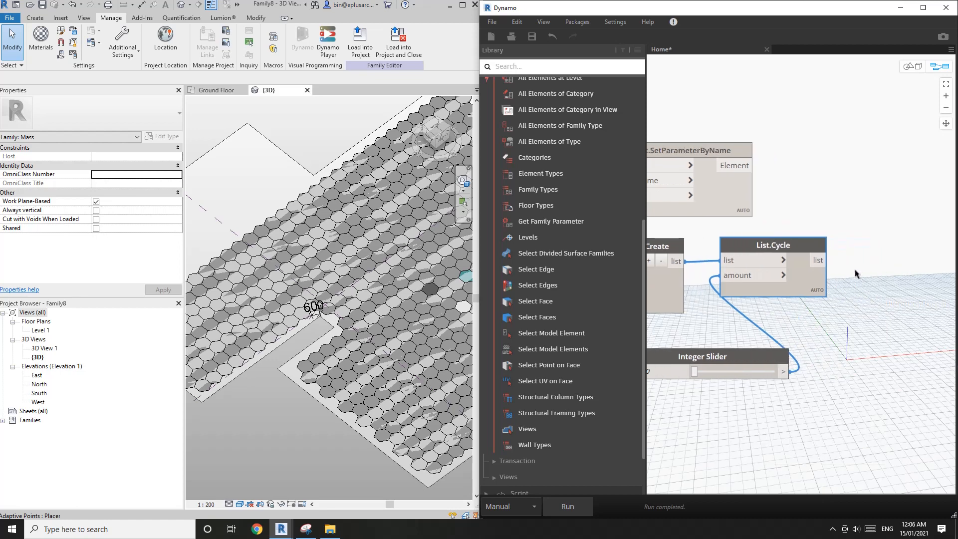
right_click(853, 246)
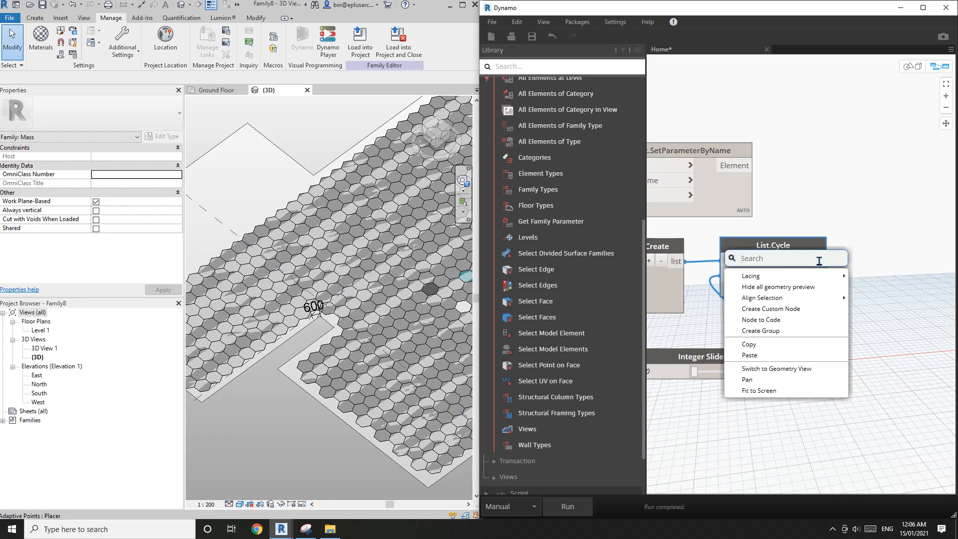
type("SHUFF")
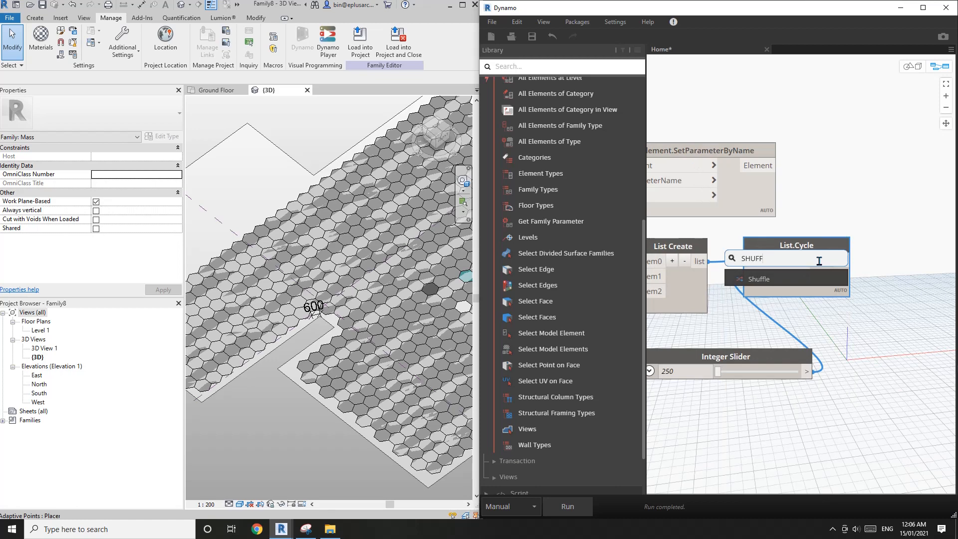
left_click(791, 280)
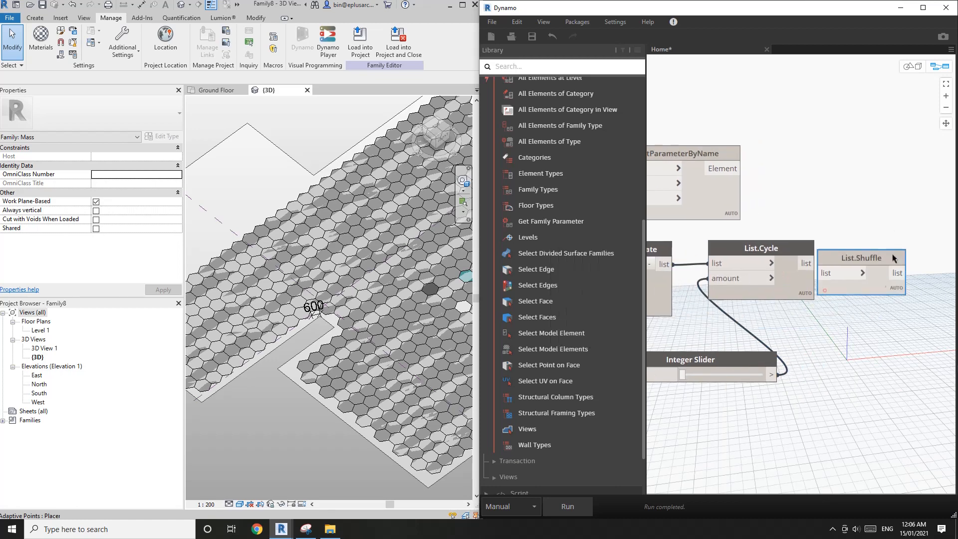
left_click(847, 271)
scroll(839, 257, "down", 3)
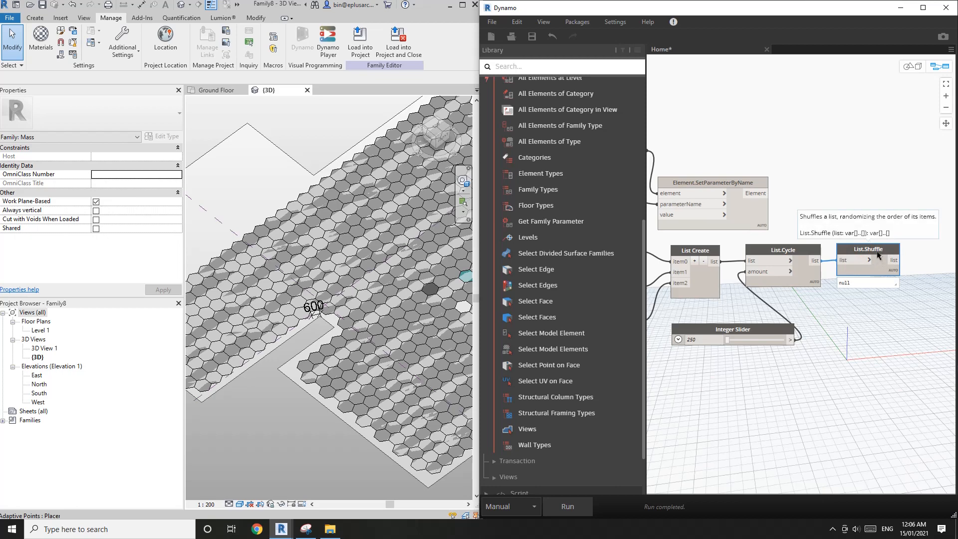
Move Element.SetParameterByName above List.Shuffle, connect the shuffled list to its value input, and run the graph
left_click_drag(747, 183, 869, 157)
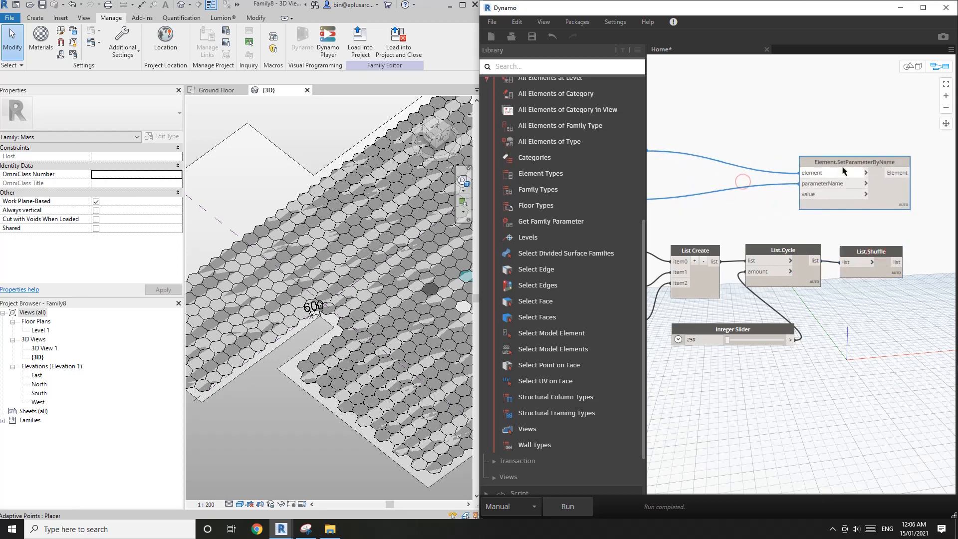
scroll(798, 215, "down", 2)
left_click(774, 242)
left_click_drag(775, 242, 820, 234)
left_click(850, 241)
left_click(772, 191)
left_click_drag(807, 168, 800, 164)
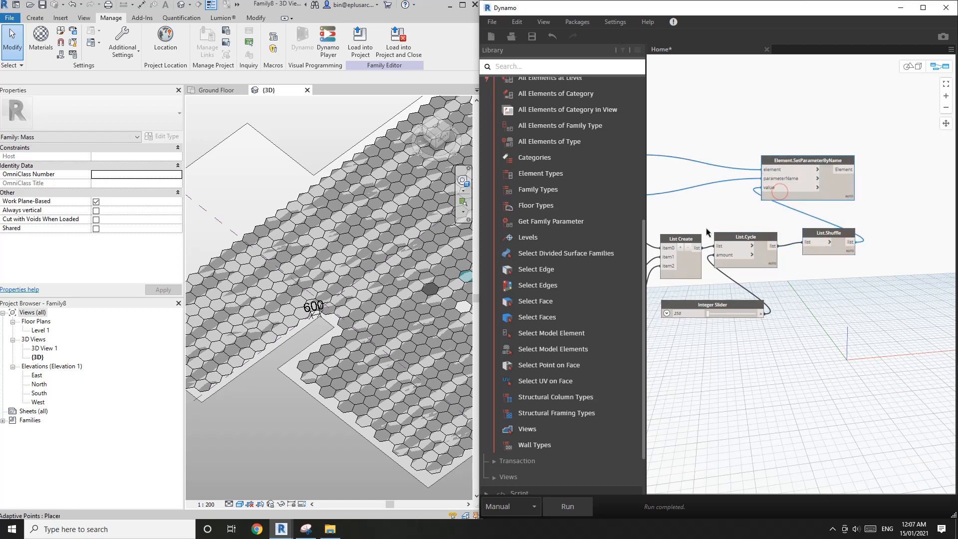
left_click(576, 508)
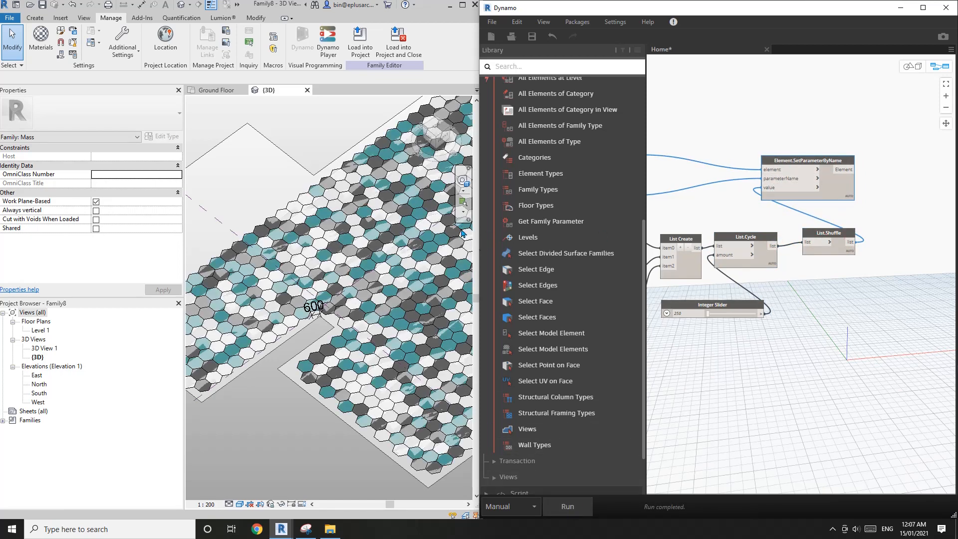
middle_click_drag(350, 272, 404, 325, "shift")
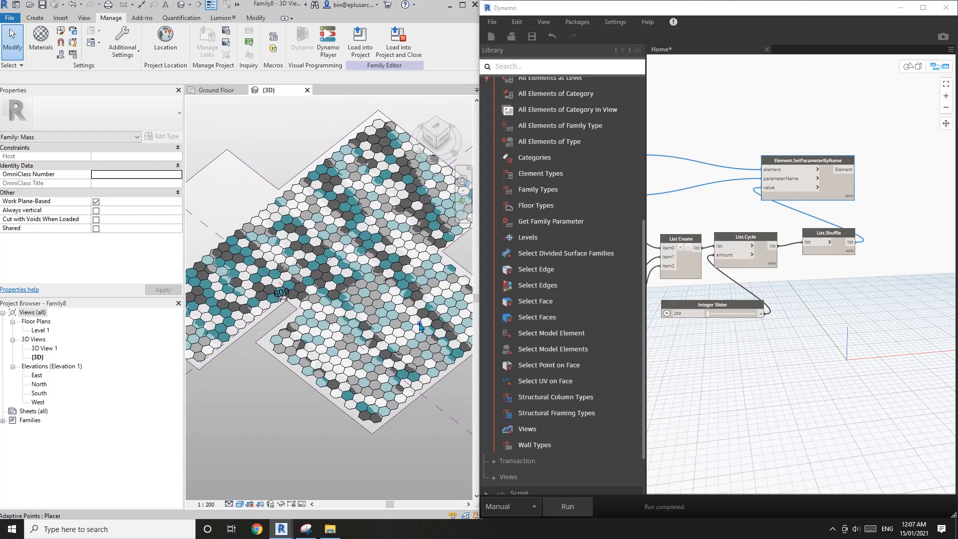
Add two more "A1"; lines to the Code Block that lists the material names
middle_click_drag(772, 343, 818, 350)
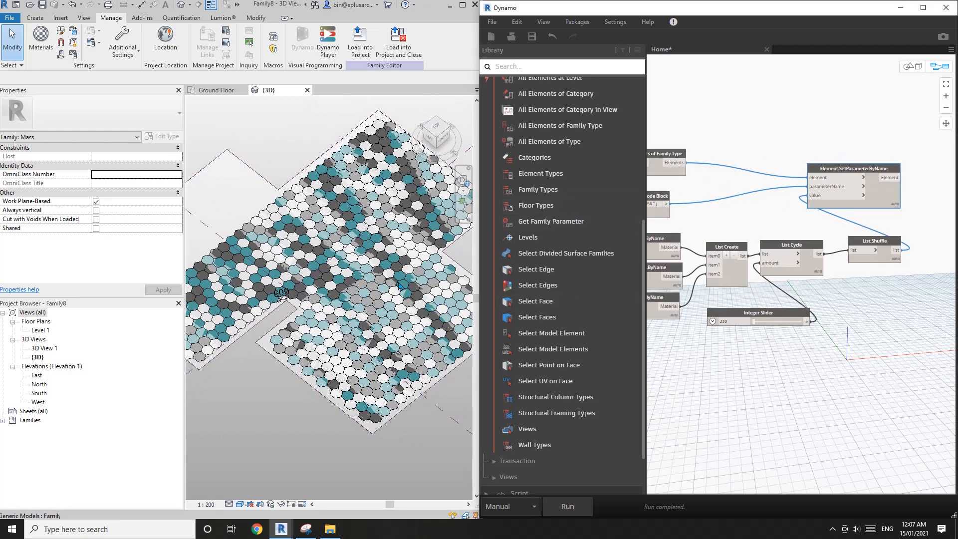
scroll(722, 305, "up", 6)
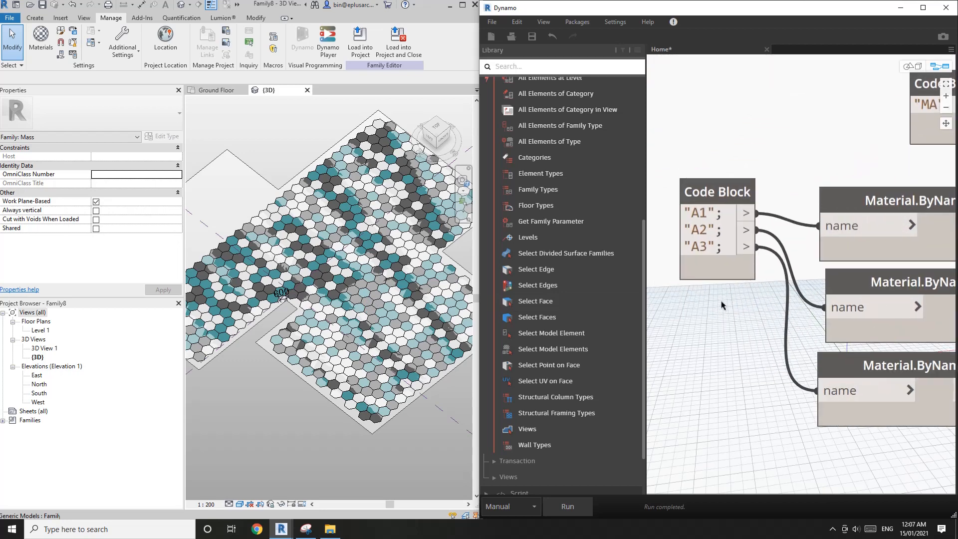
mouse_move(702, 213)
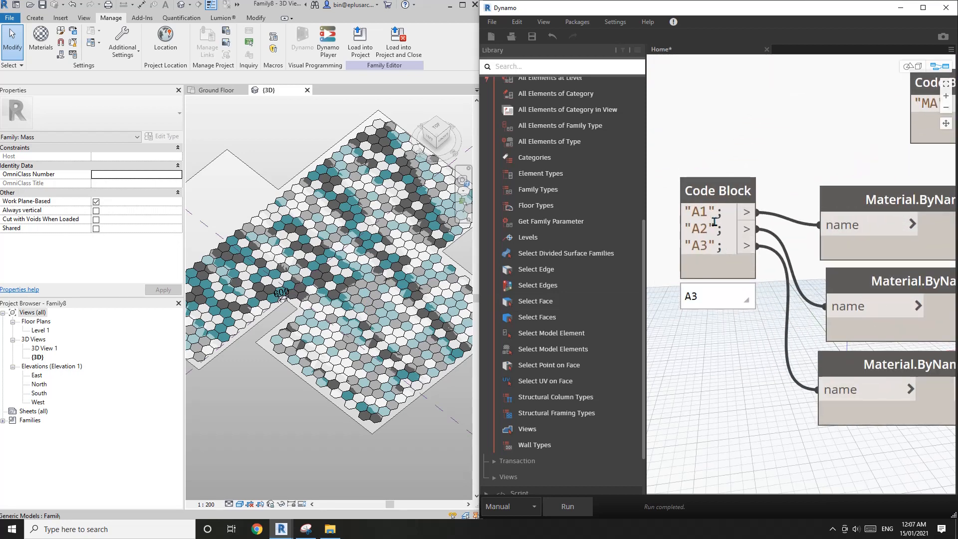
scroll(740, 313, "down", 1)
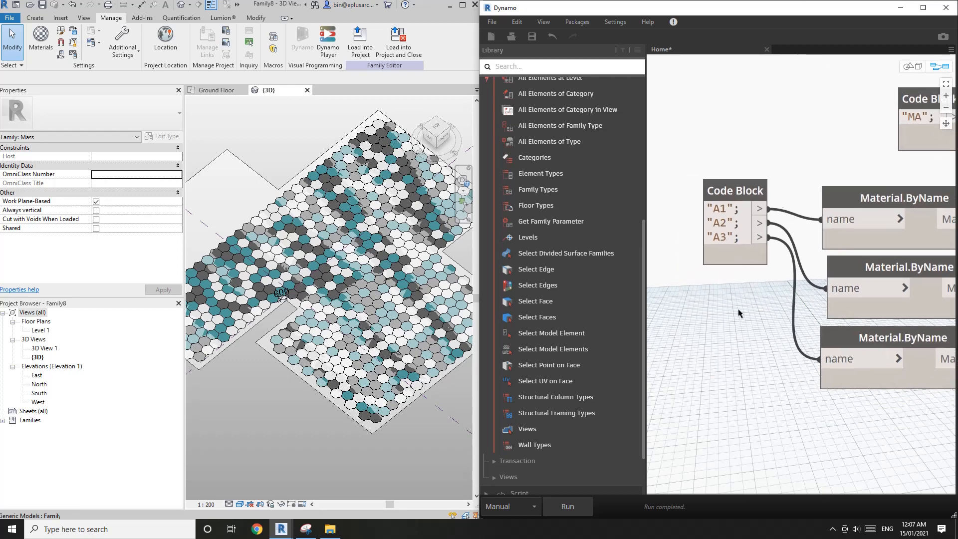
left_click(744, 239)
key("Return")
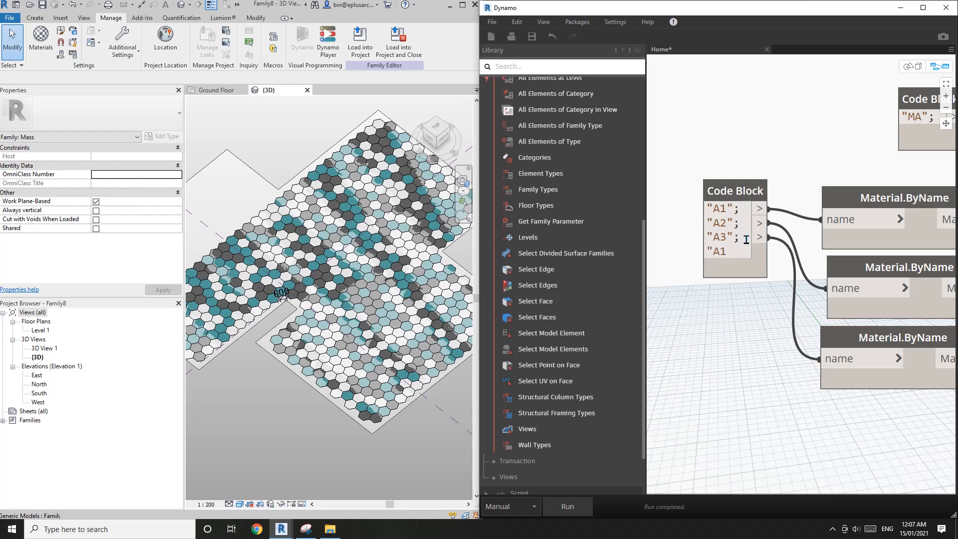
type("\"A1\"")
key("Return")
type("\"")
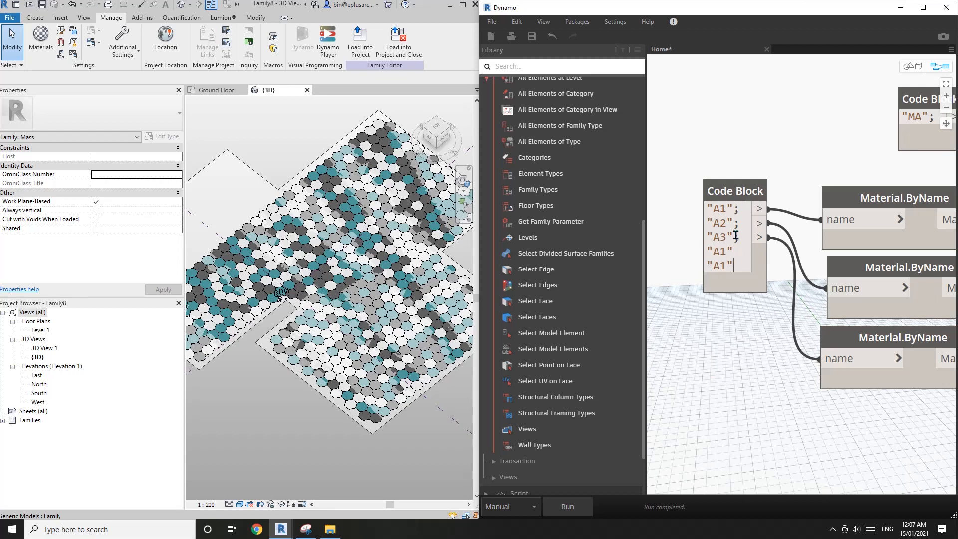
type(";")
left_click(745, 254)
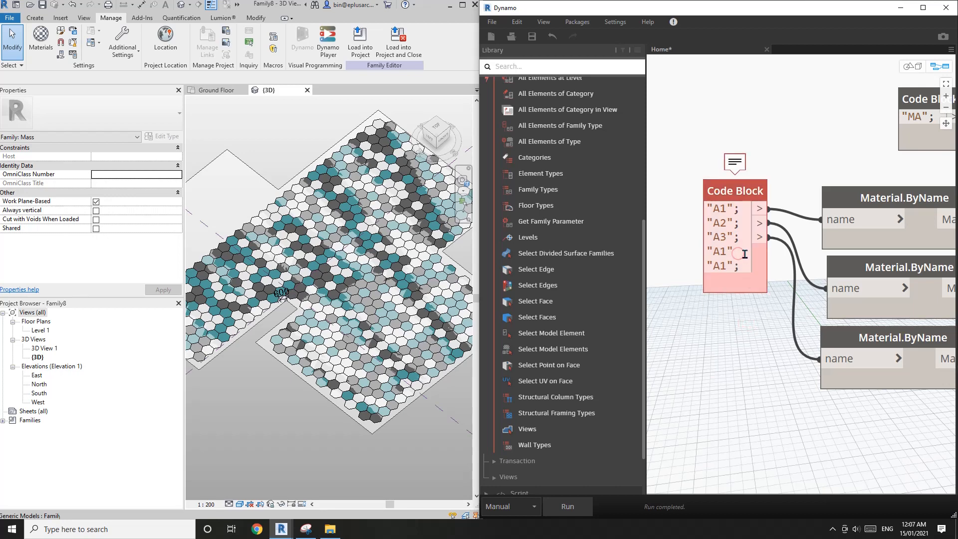
left_click(746, 322)
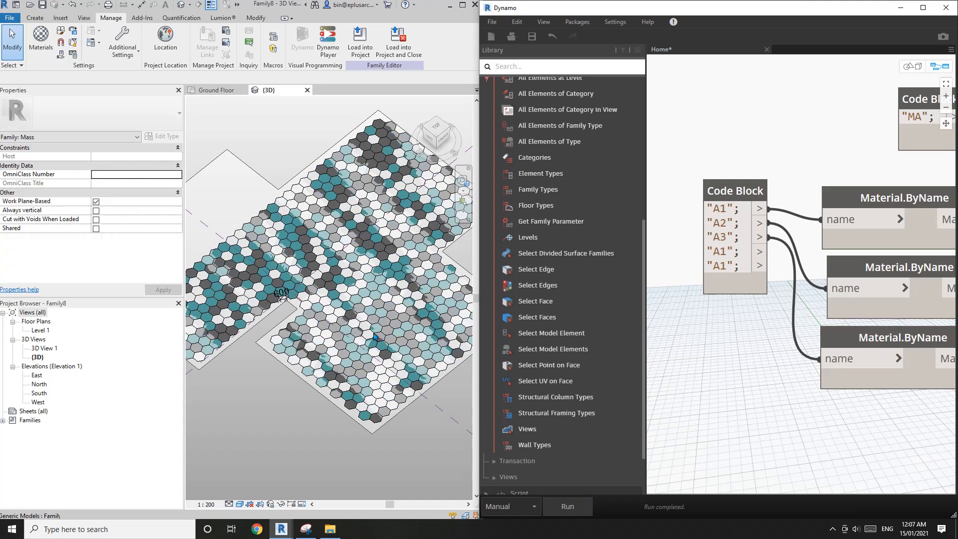
scroll(374, 337, "up", 3)
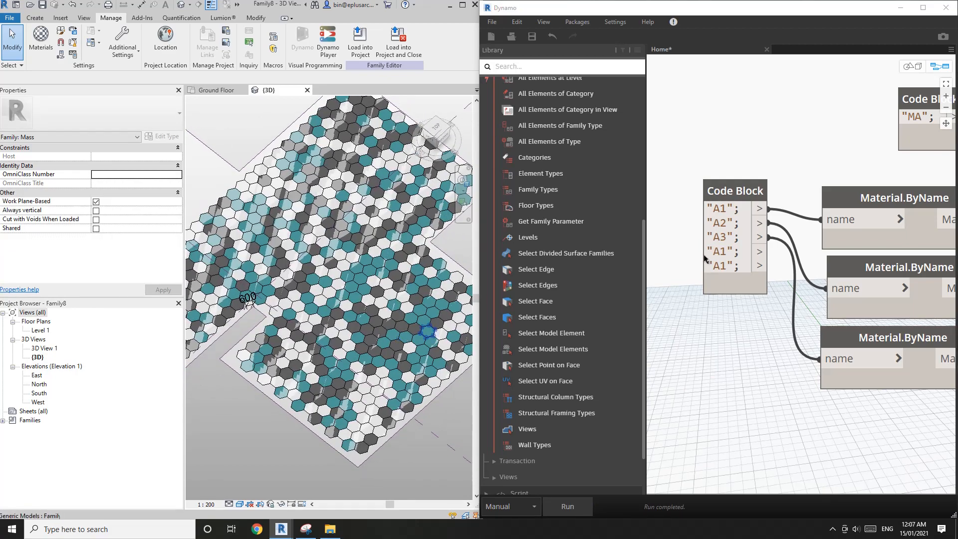
Duplicate the third Material.ByName node, place the copy below it, and connect the Code Block's fourth output to its name input
scroll(724, 300, "down", 3)
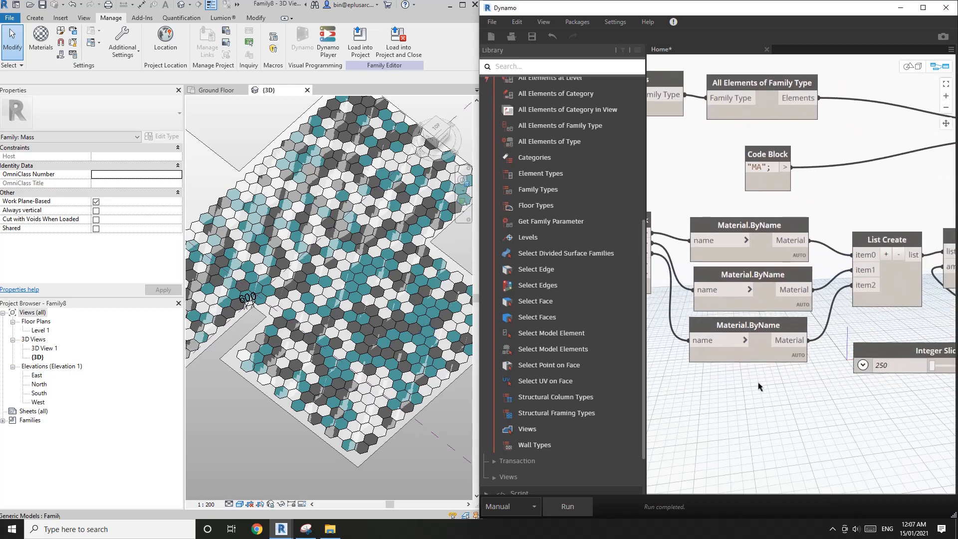
middle_click_drag(759, 387, 799, 342)
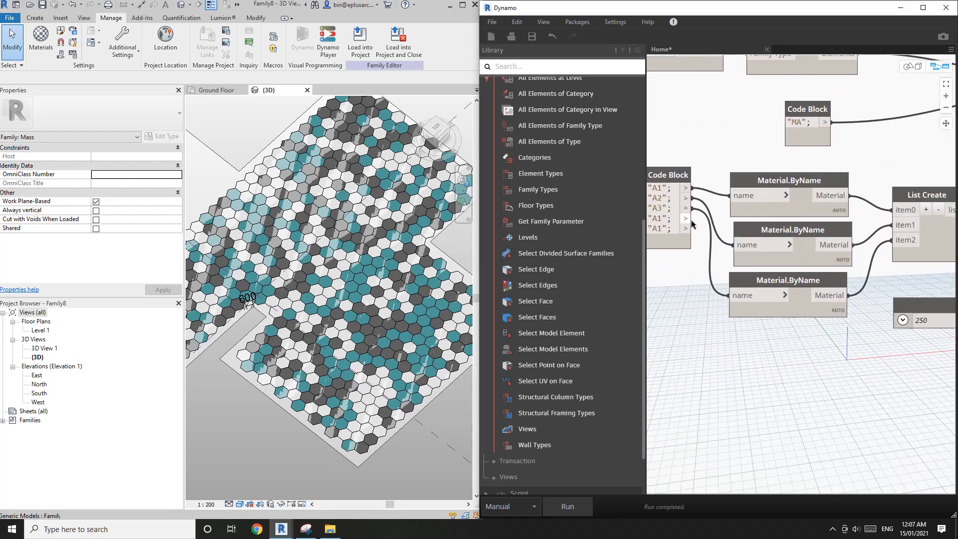
left_click(769, 281)
key("ctrl+c")
key("ctrl+v")
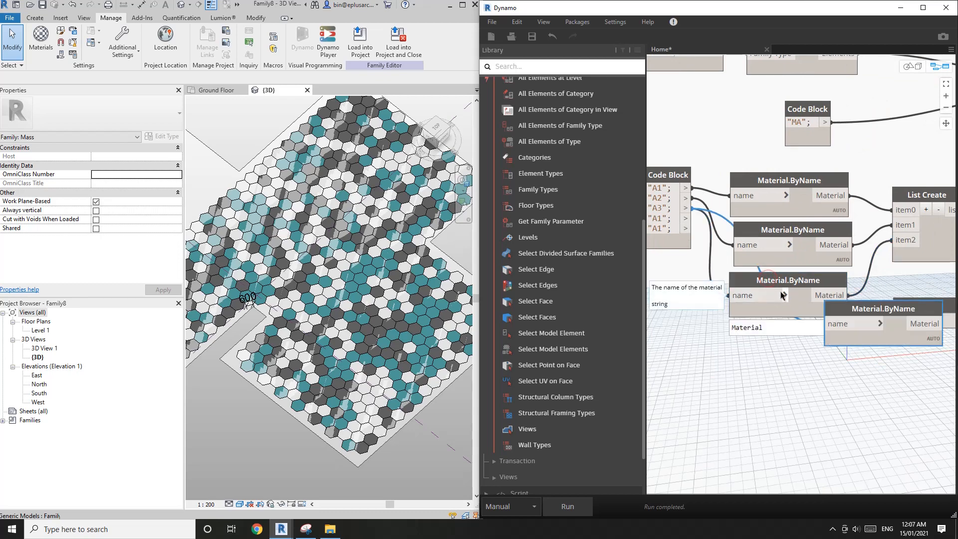
left_click_drag(836, 309, 687, 218)
Add a fifth Material.ByName node fed by the Code Block's last "A1" output, and tidy the spacing of the stacked nodes
left_click(779, 349)
key("ctrl+c")
key("ctrl+v")
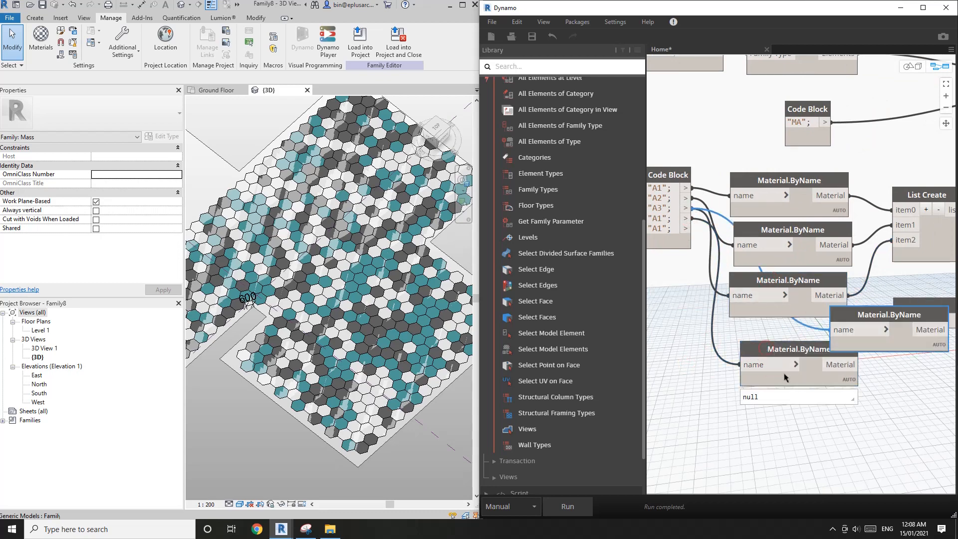
left_click_drag(826, 316, 699, 260)
scroll(784, 404, "down", 1)
left_click_drag(777, 304, 776, 298)
middle_click_drag(885, 379, 811, 364)
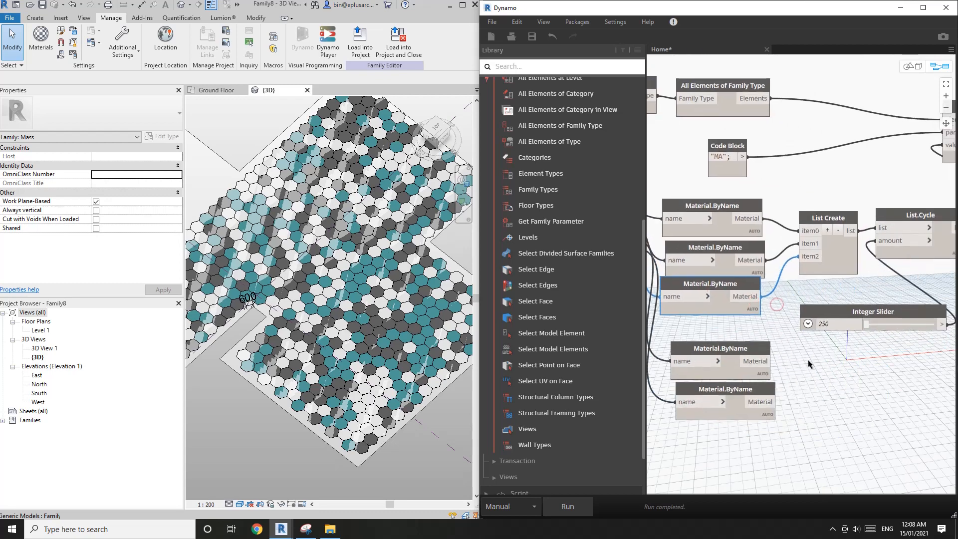
left_click_drag(759, 350, 757, 338)
Add two inputs to List Create, connect the new Material.ByName nodes to item3 and item4, and run the graph
left_click(828, 230)
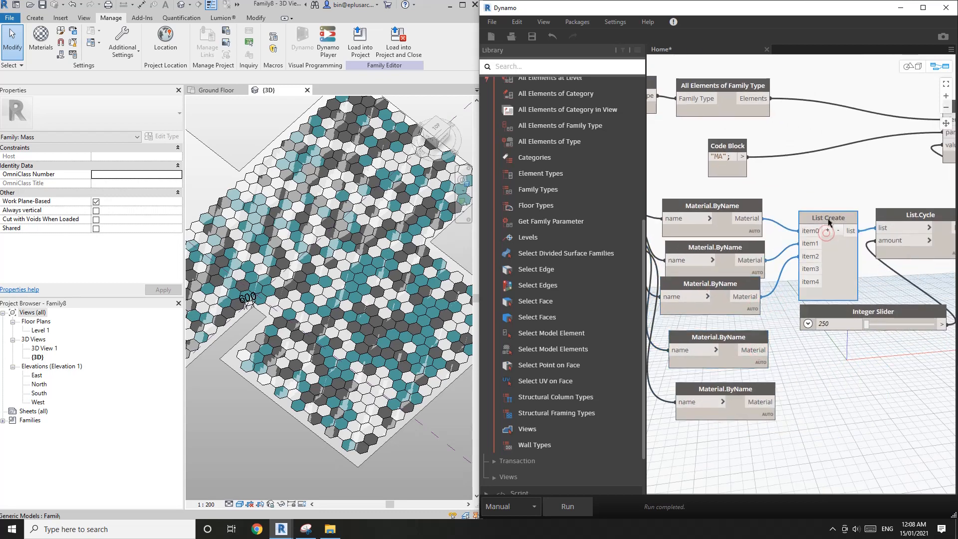
left_click(828, 227)
left_click(801, 259)
left_click(768, 350)
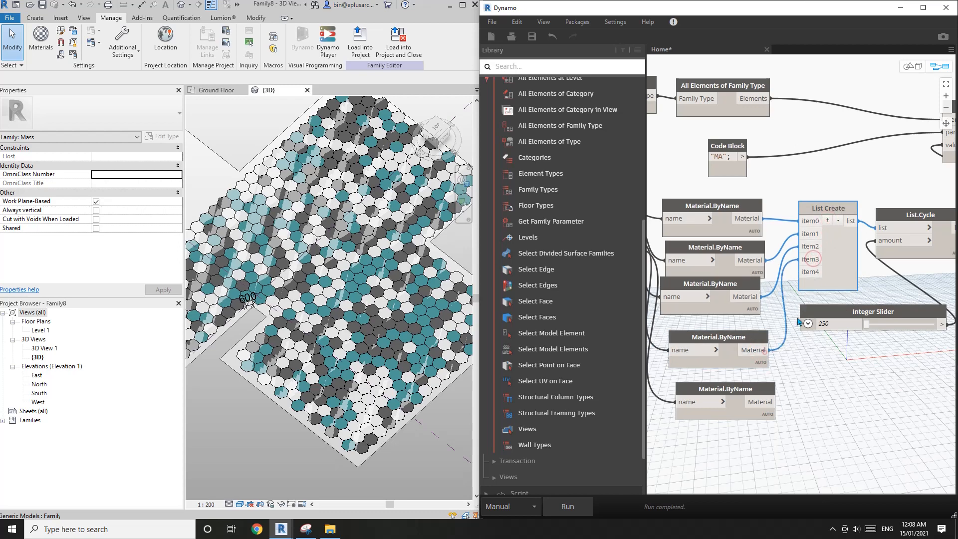
left_click(800, 271)
left_click(774, 402)
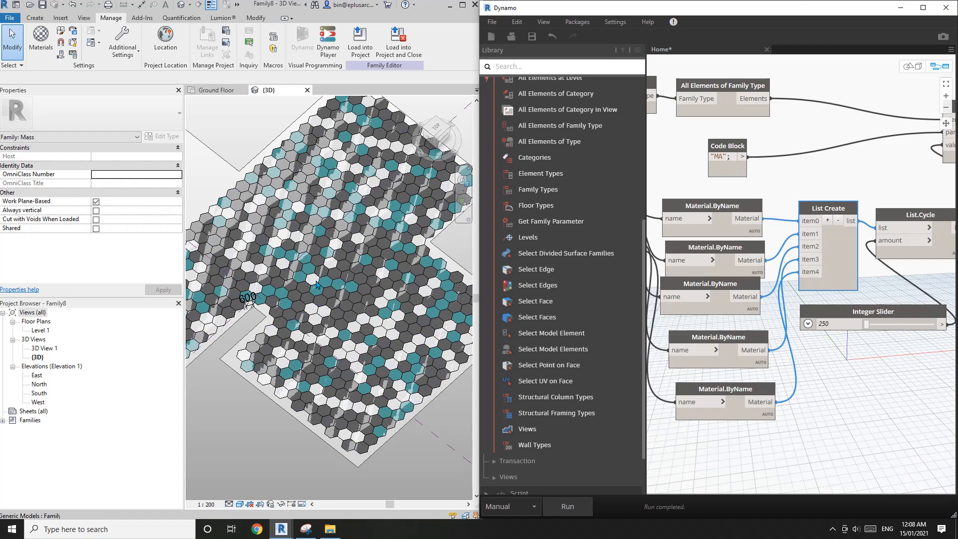
middle_click_drag(316, 285, 394, 349, "shift")
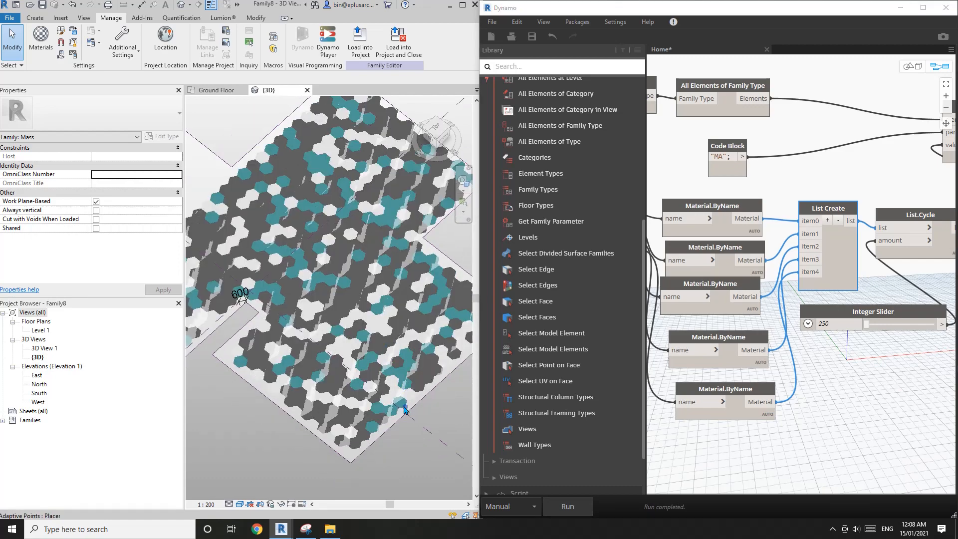
middle_click_drag(398, 392, 396, 377, "shift")
Switch the graph's run mode to Automatic and set the Integer Slider feeding List.Cycle to 268
left_click(532, 507)
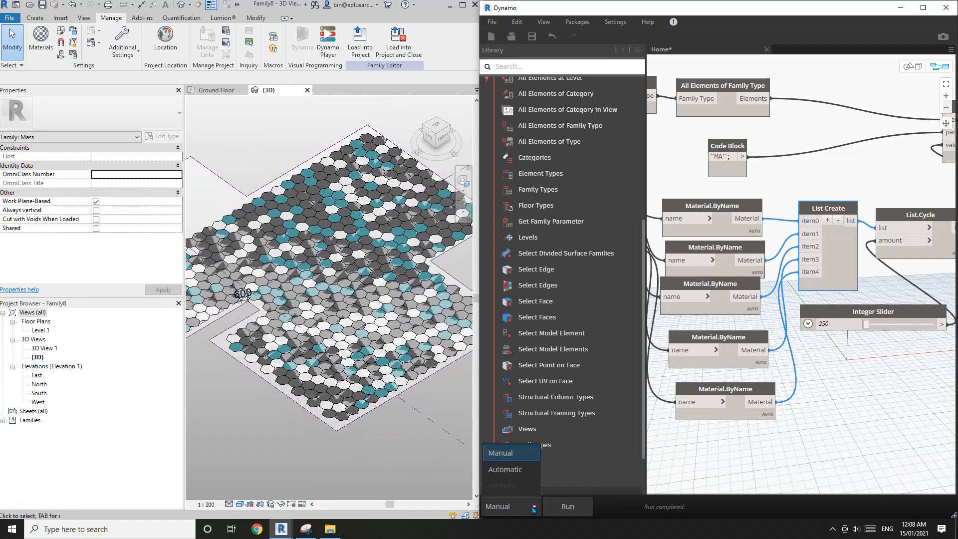
left_click(502, 472)
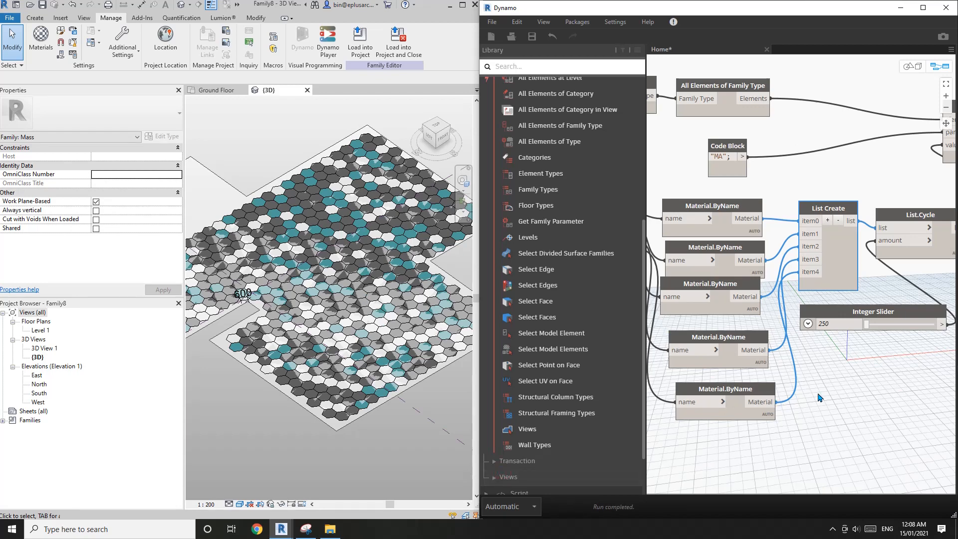
scroll(826, 323, "up", 2)
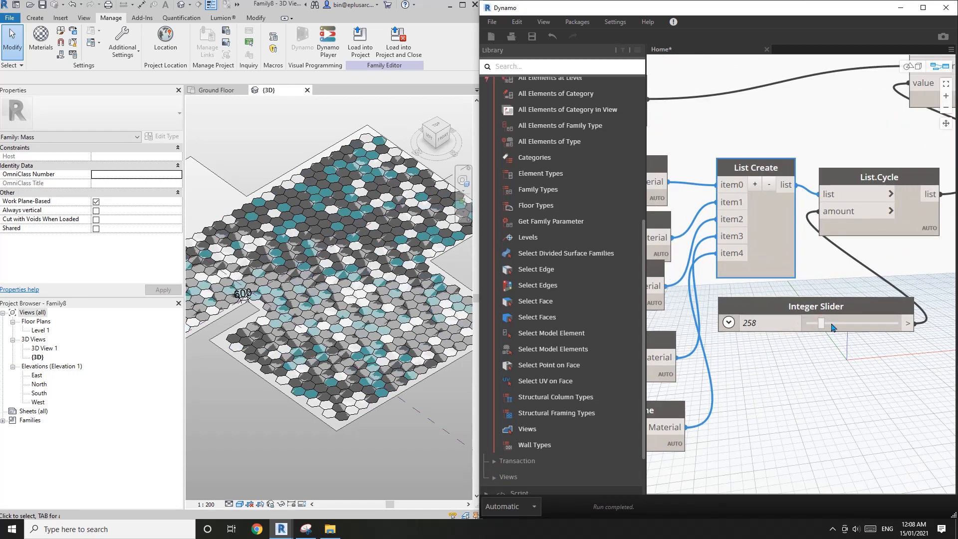
left_click(832, 324)
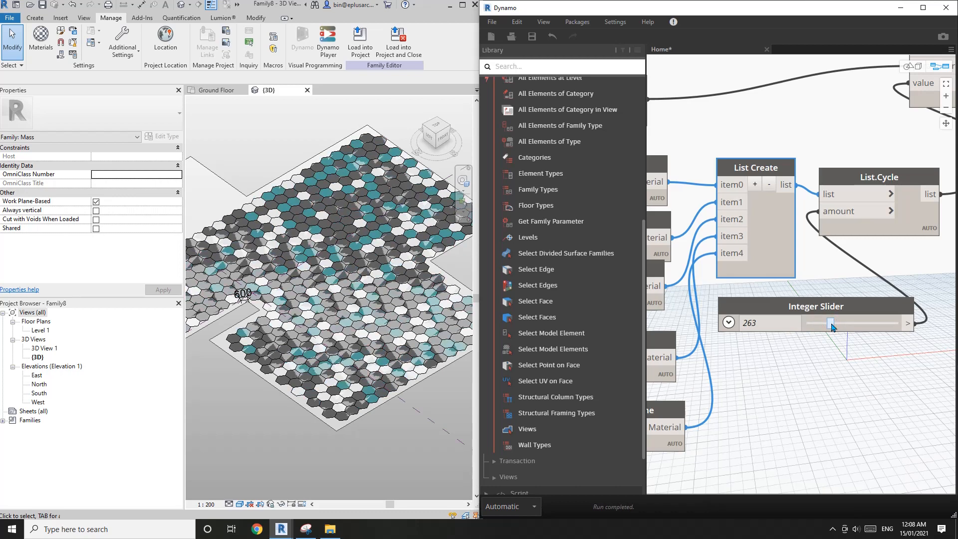
left_click_drag(832, 326, 841, 327)
scroll(849, 367, "down", 5)
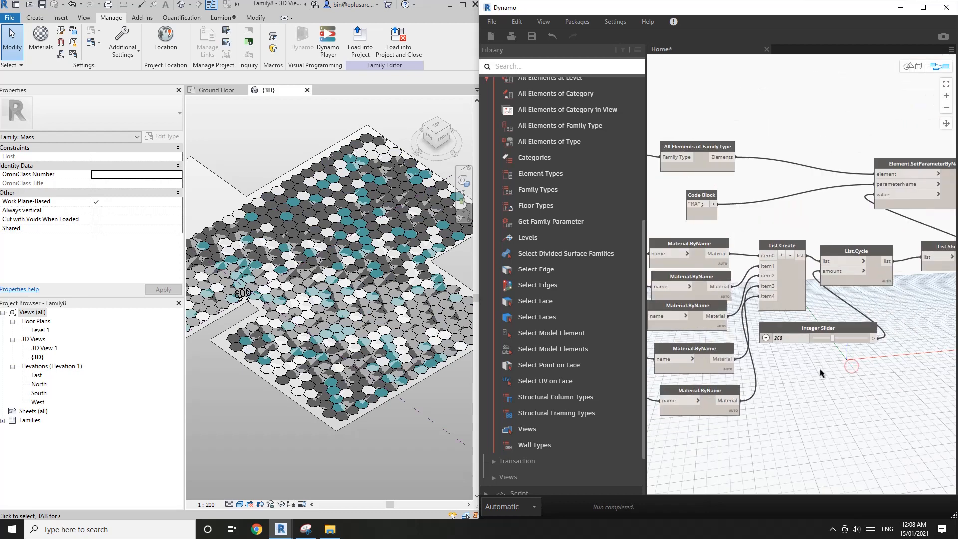
middle_click_drag(842, 384, 847, 383)
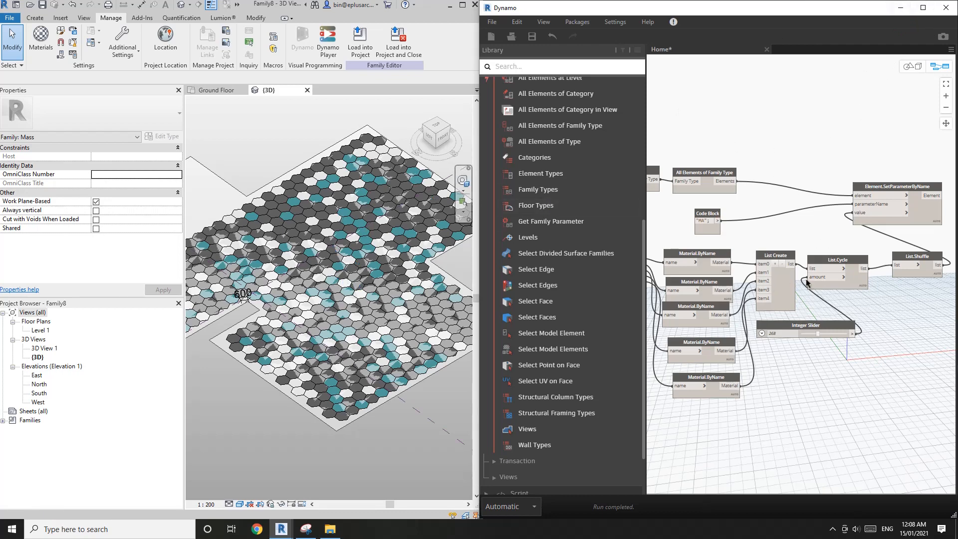
Minimize Dynamo and maximize the Revit window to view the randomly coloured panels in 3D
left_click(901, 8)
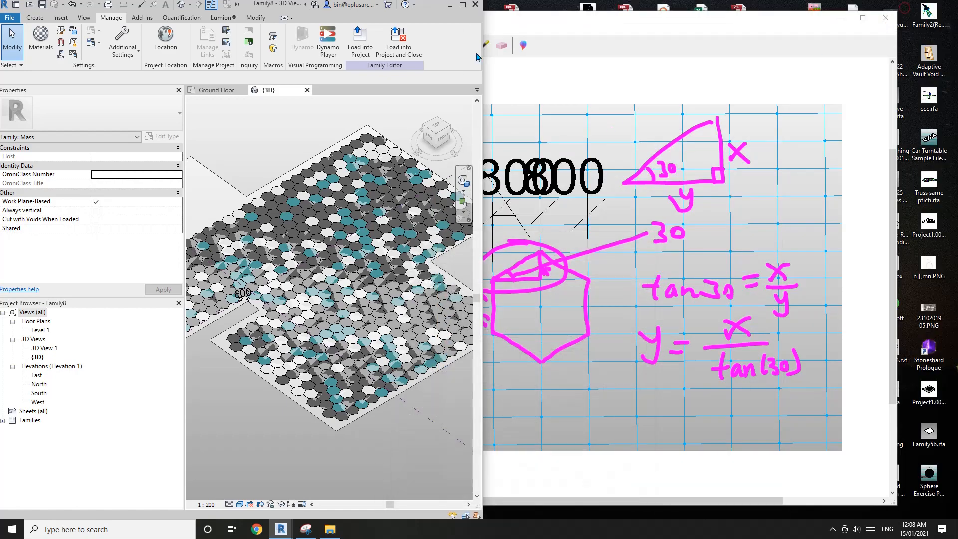
left_click(463, 5)
middle_click_drag(528, 192, 679, 170)
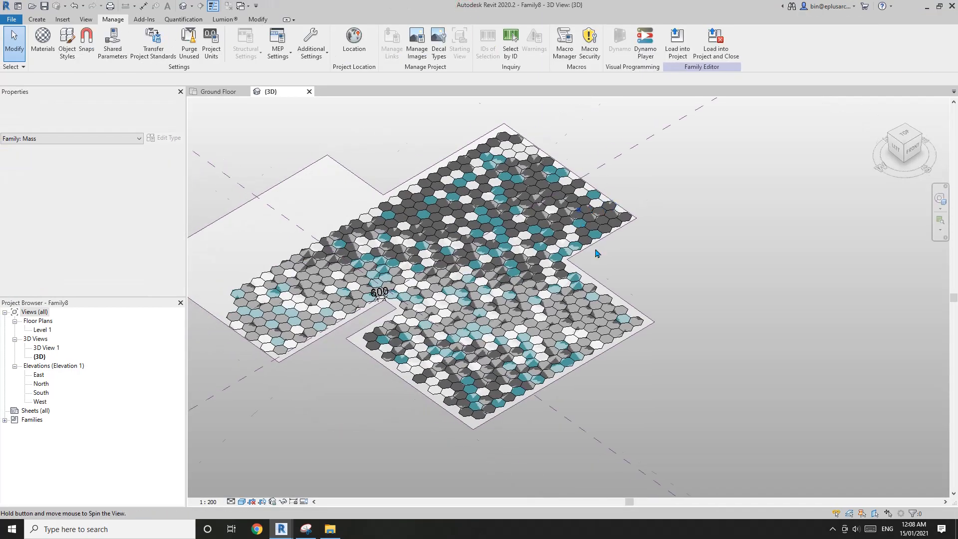
Load the hexagonal panel mass family into Project4 and place one instance beside the walls on the Ground Floor plan
scroll(496, 241, "up", 3)
scroll(457, 180, "up", 2)
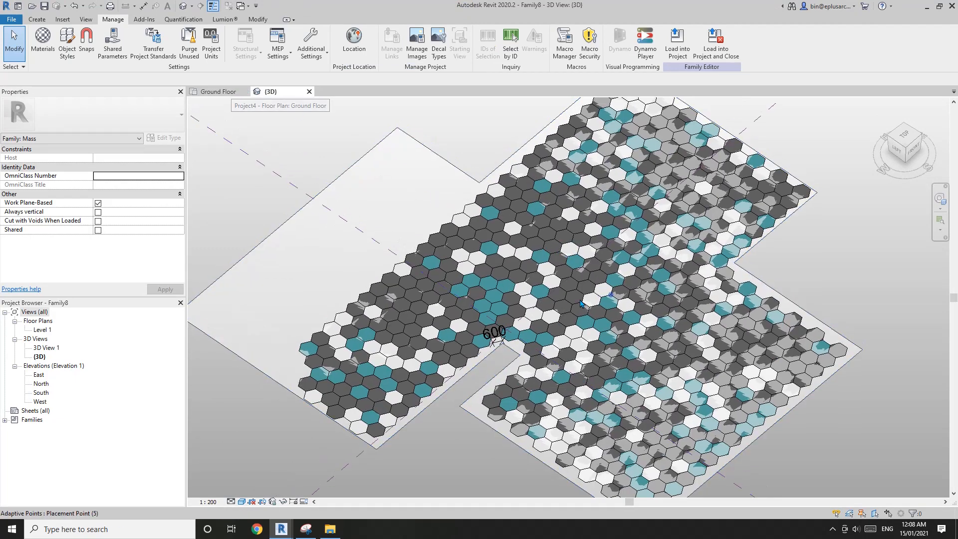
middle_click_drag(593, 338, 569, 327)
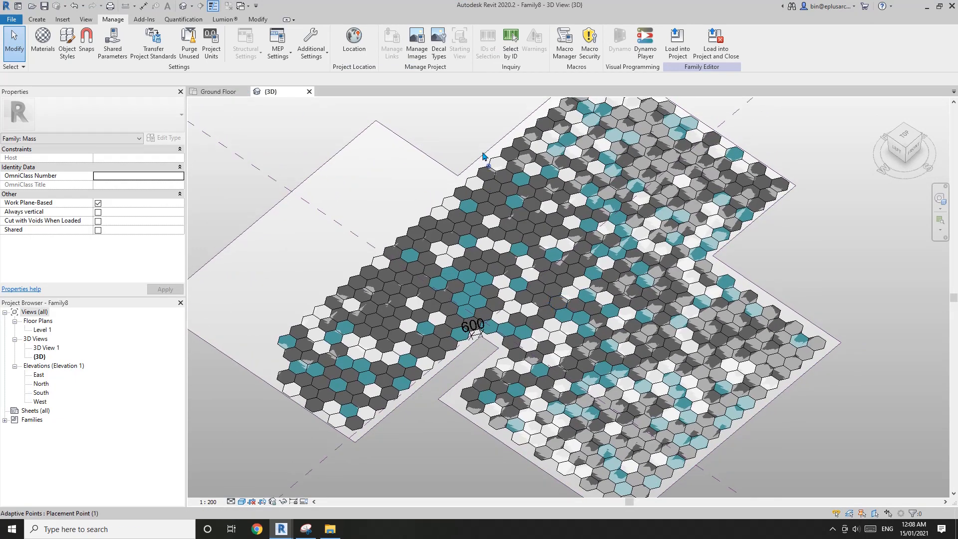
left_click(472, 140)
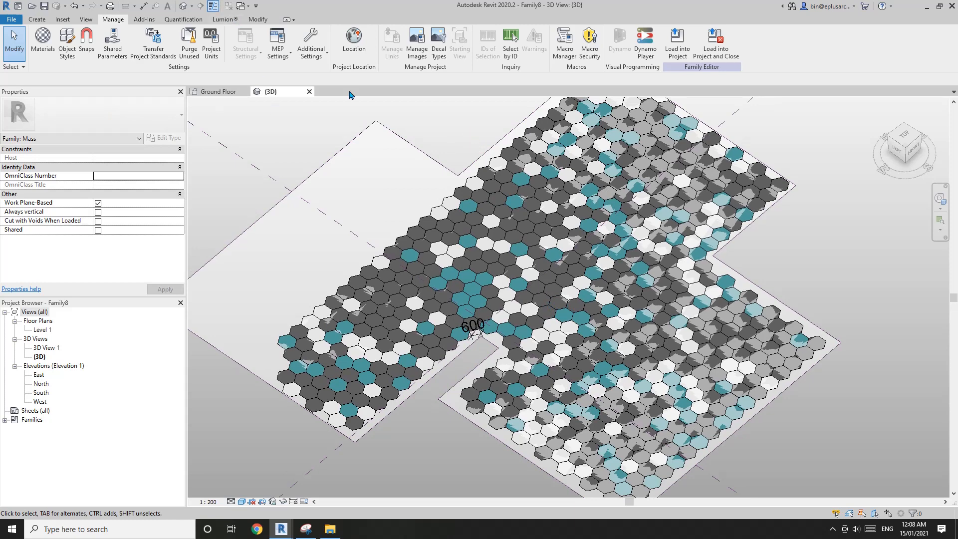
left_click(224, 92)
left_click(272, 92)
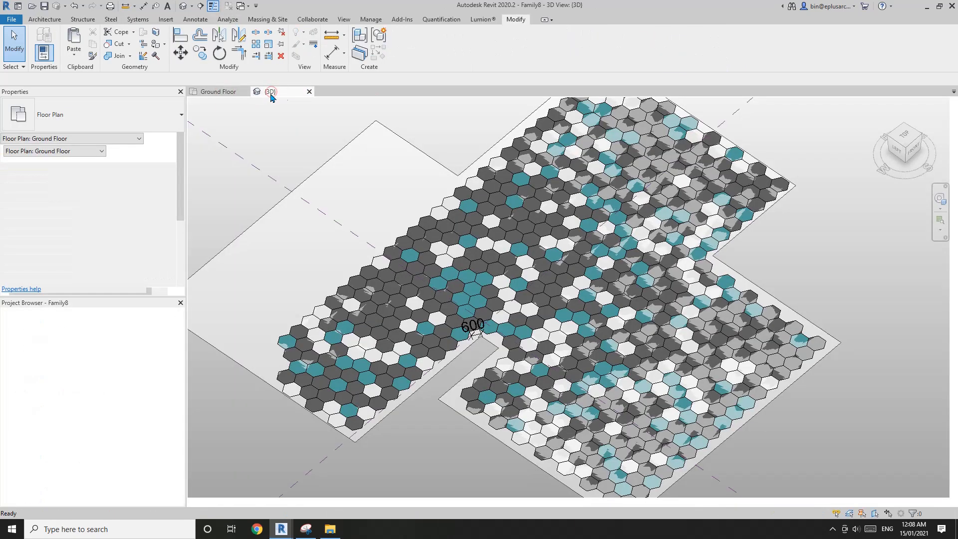
left_click(681, 49)
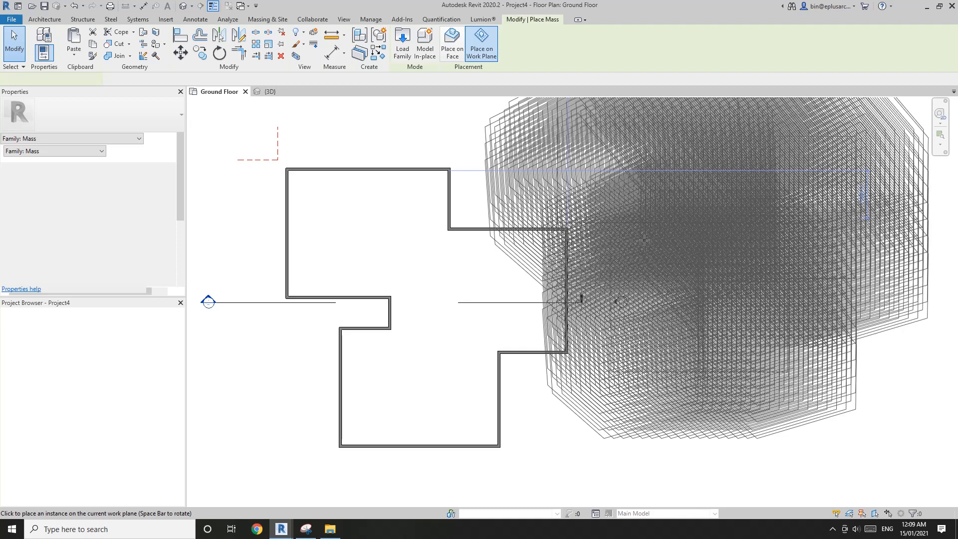
left_click(643, 241)
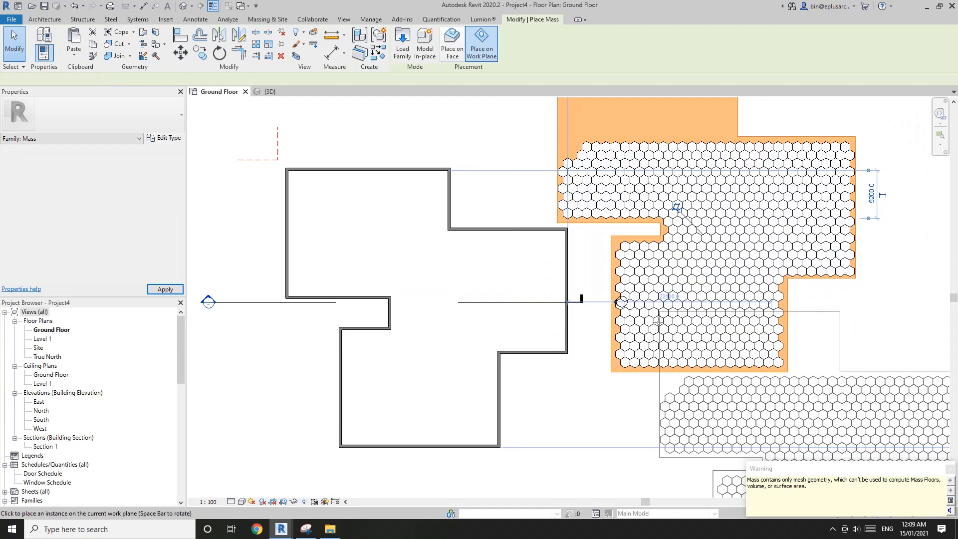
key("Escape")
scroll(649, 298, "down", 1)
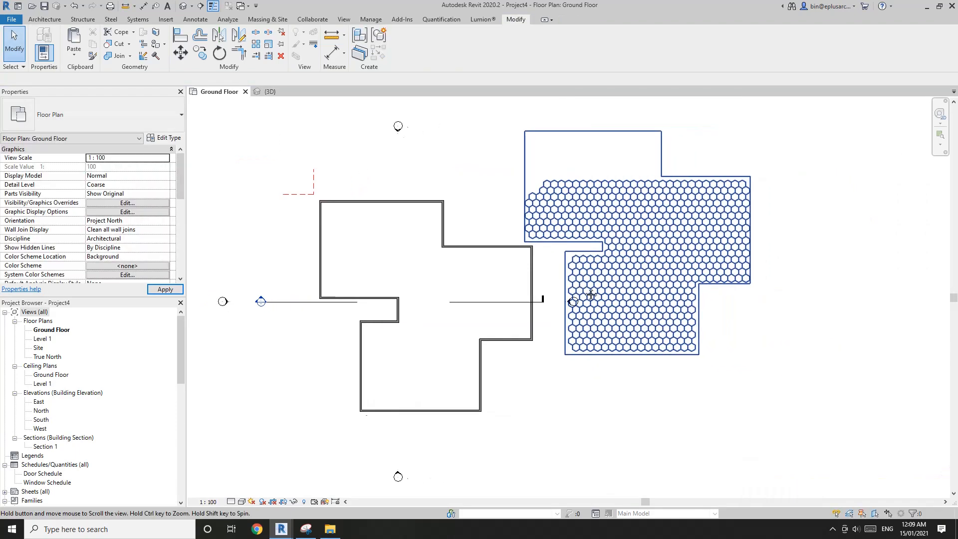
Move the placed mass by its upper-left corner to the corner of the dashed red lines, so that it covers the building's walls
left_click(547, 140)
scroll(544, 143, "up", 1)
middle_click_drag(541, 145, 550, 152)
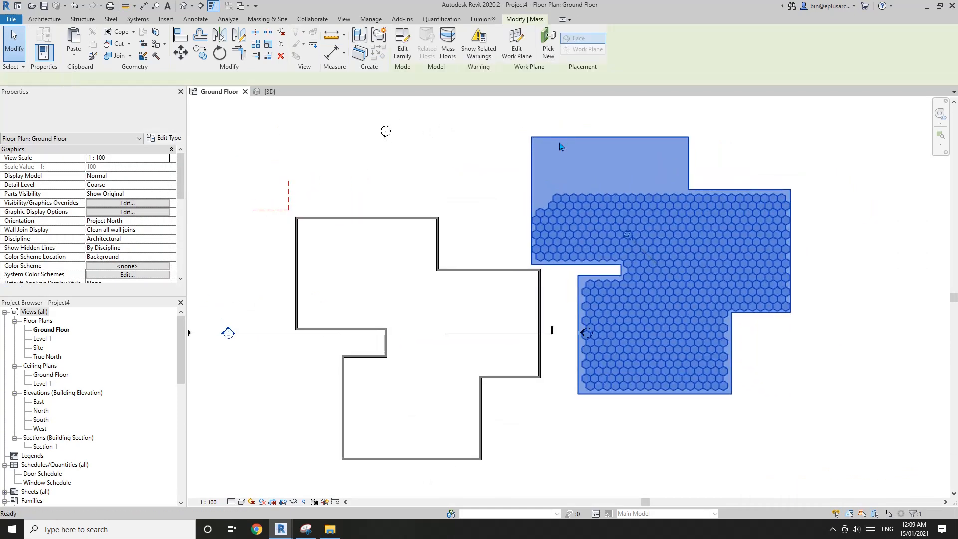
key("m")
key("v")
left_click(532, 137)
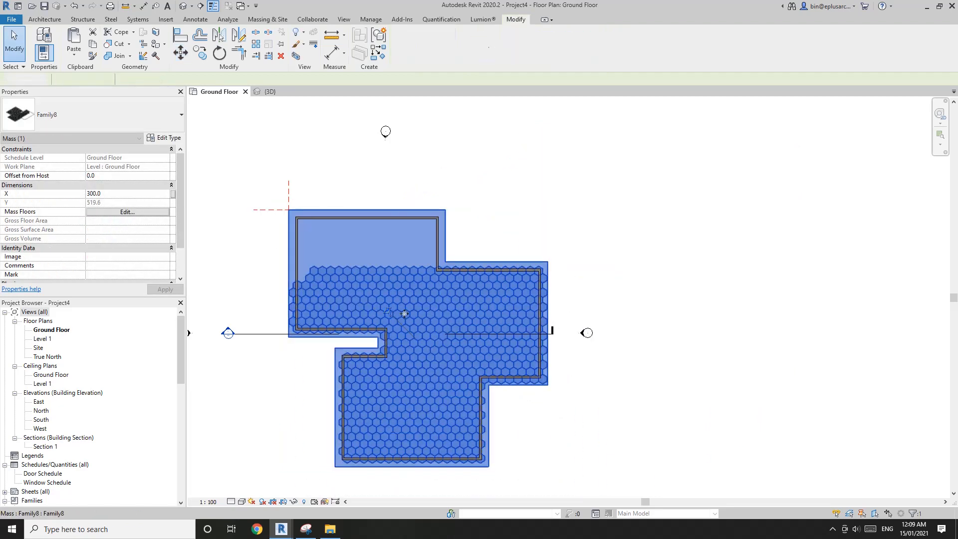
key("Escape")
Examine how the hexagonal tiles meet and overlap the wall edges around the lower part of the floor plan
scroll(458, 354, "up", 3)
middle_click_drag(458, 352, 509, 269)
scroll(404, 284, "up", 2)
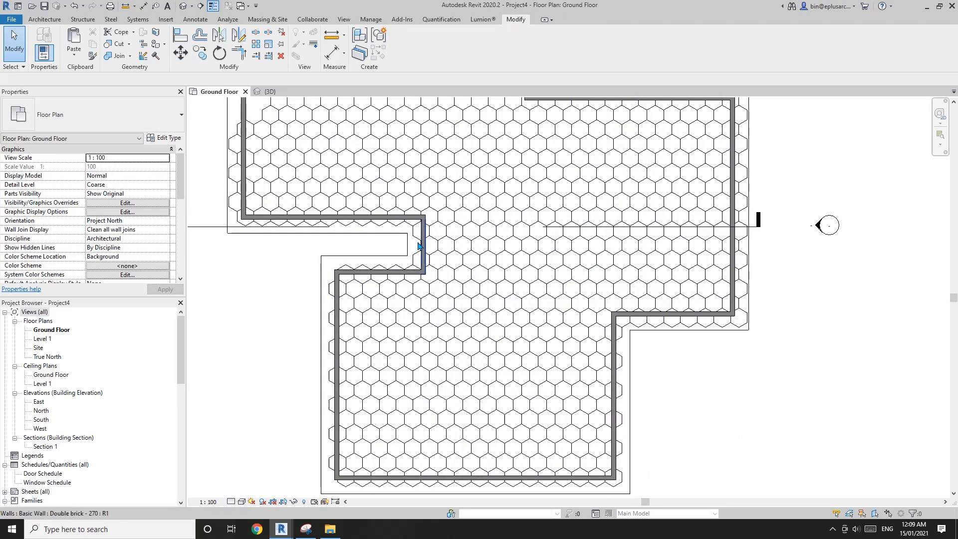
scroll(423, 232, "up", 2)
middle_click_drag(427, 234, 560, 260)
middle_click_drag(345, 272, 363, 307)
scroll(300, 237, "down", 3)
scroll(476, 249, "up", 3)
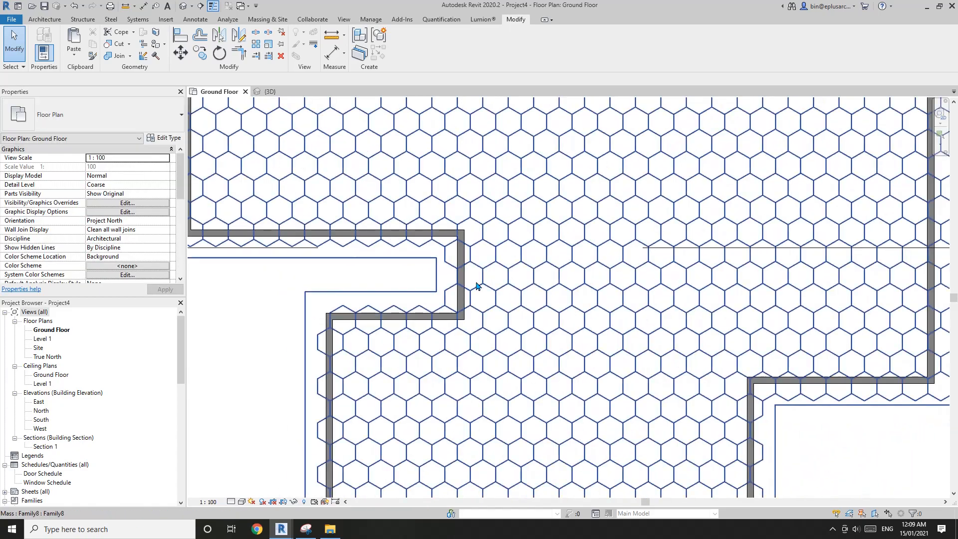
scroll(478, 249, "down", 1)
middle_click_drag(475, 310, 472, 224)
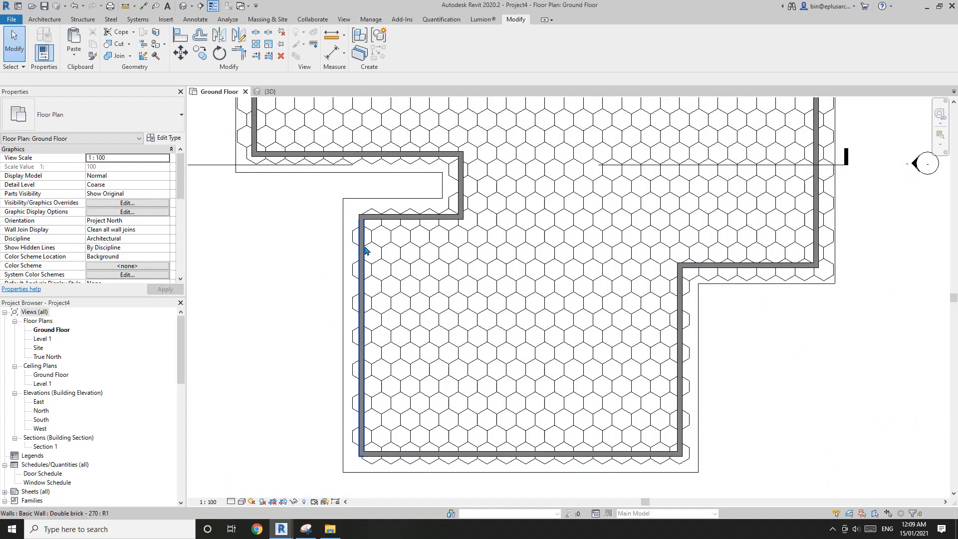
middle_click_drag(375, 348, 372, 295)
scroll(358, 350, "up", 1)
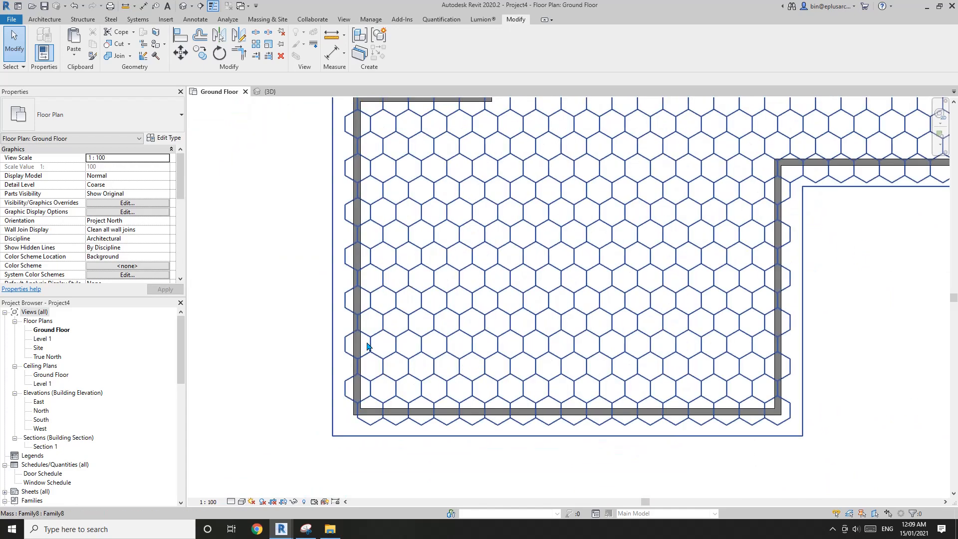
middle_click_drag(568, 359, 420, 344)
scroll(642, 391, "up", 1)
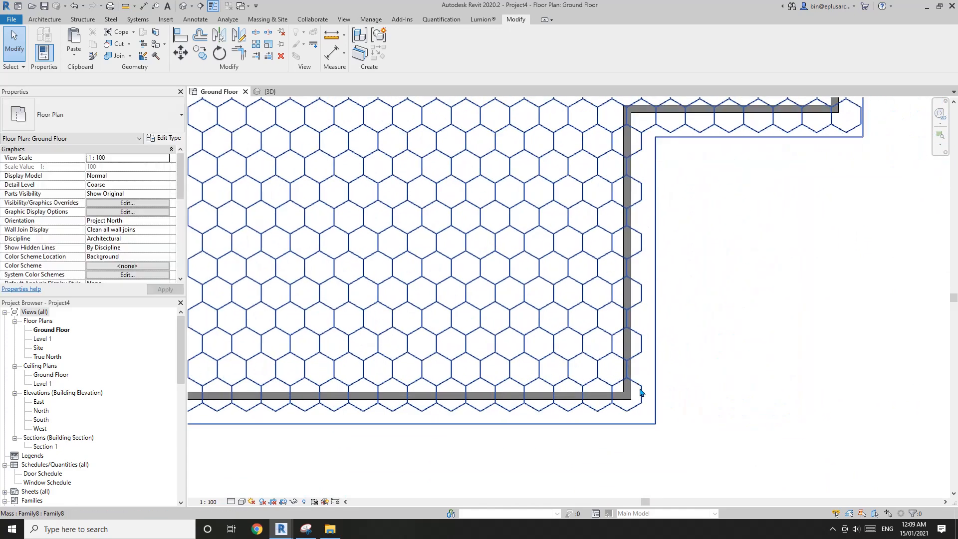
scroll(641, 391, "down", 2)
middle_click_drag(633, 390, 622, 420)
scroll(622, 294, "up", 2)
middle_click_drag(622, 294, 614, 326)
scroll(605, 268, "down", 1)
middle_click_drag(641, 242, 576, 287)
scroll(628, 267, "down", 3)
scroll(577, 279, "up", 1)
Open the project's default 3D view, switch it to the Shaded visual style and view the tiled floor between the walls
left_click(183, 6)
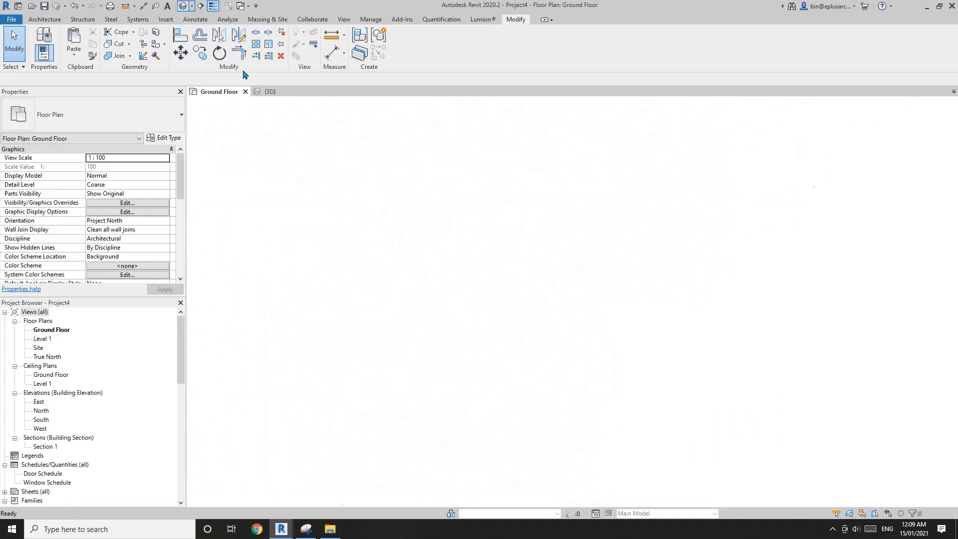
scroll(542, 312, "up", 2)
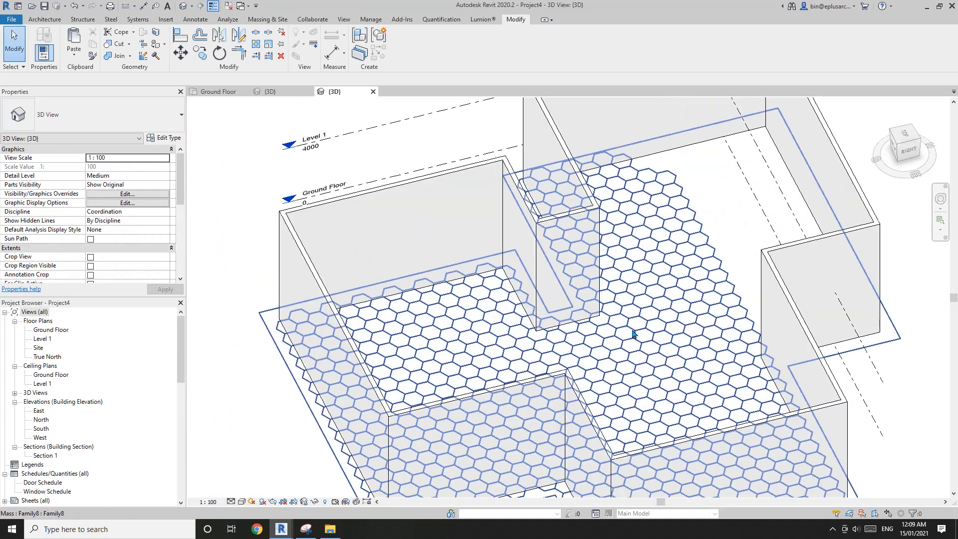
key("s")
key("d")
mouse_move(693, 352)
middle_mouse_down()
mouse_move(641, 331)
mouse_move(513, 327)
mouse_move(488, 336)
mouse_move(439, 319)
mouse_move(404, 239)
mouse_move(407, 278)
middle_mouse_up()
scroll(431, 292, "up", 2)
scroll(407, 277, "up", 1)
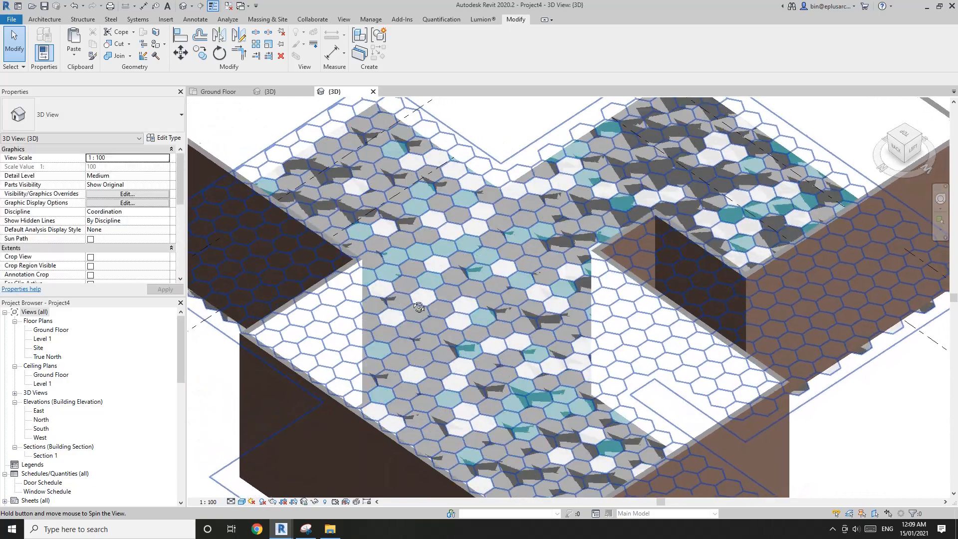
middle_click_drag(595, 252, 382, 270, "shift")
scroll(489, 280, "down", 2)
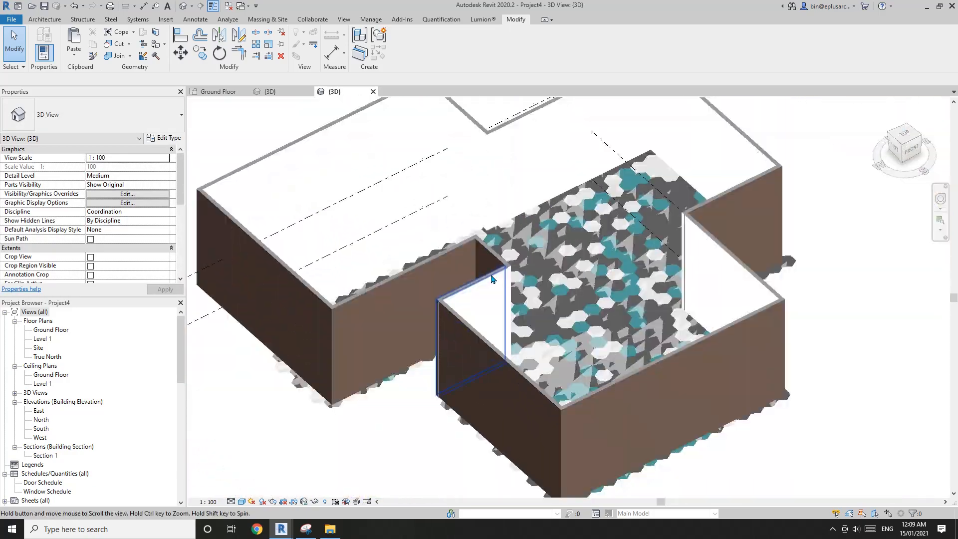
middle_click_drag(493, 279, 560, 265, "shift")
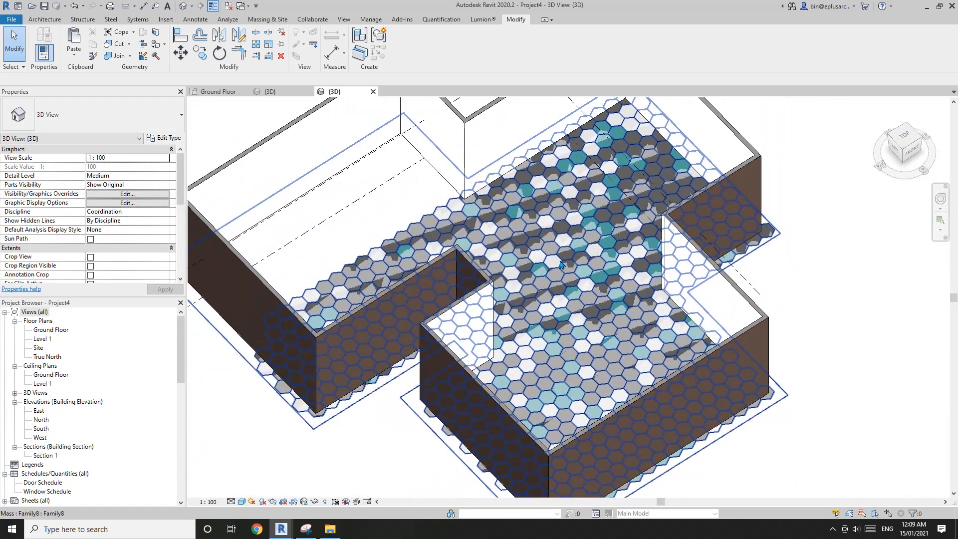
middle_click_drag(410, 243, 409, 245)
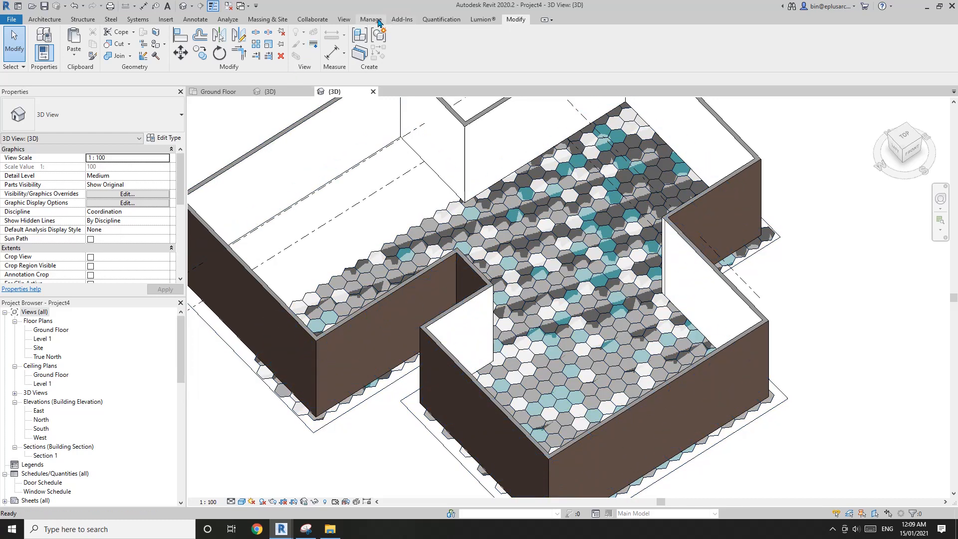
Set the project's mass display to Show Mass by View Settings, so that only the hexagonal panels remain displayed
left_click(278, 22)
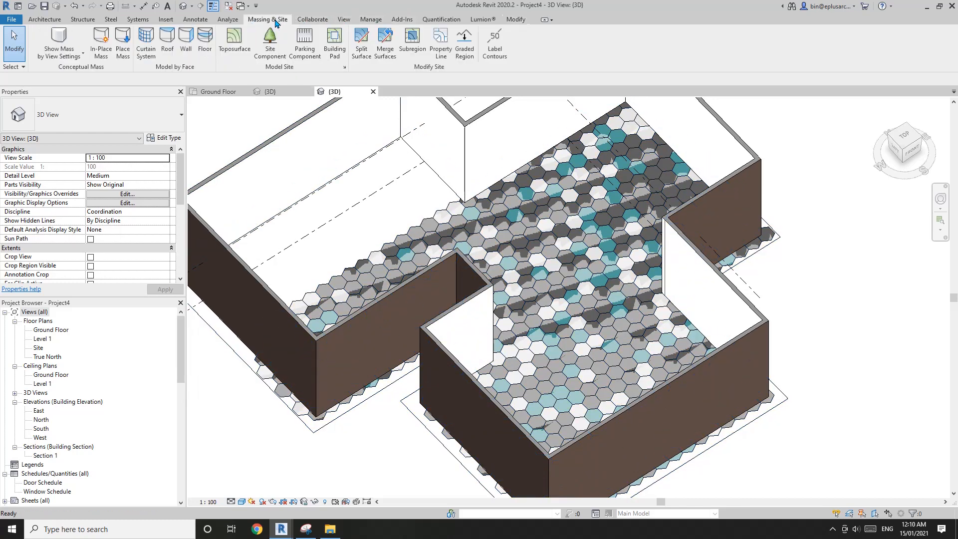
left_click(58, 43)
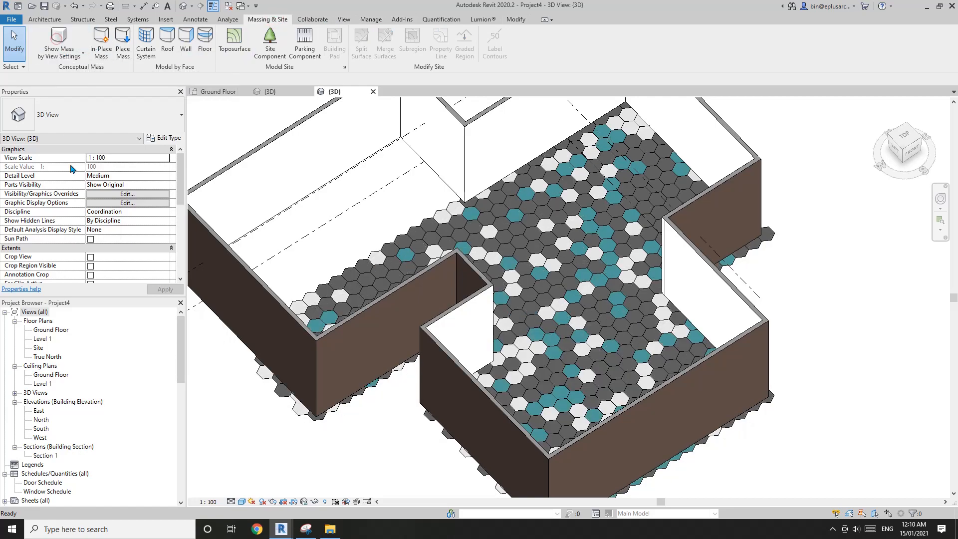
middle_click_drag(194, 220, 629, 269, "shift")
middle_click_drag(474, 276, 555, 342, "shift")
Select individual hexagonal panels on the project's floor to check their MA material property
left_click(641, 324)
key("Escape")
scroll(558, 327, "up", 3)
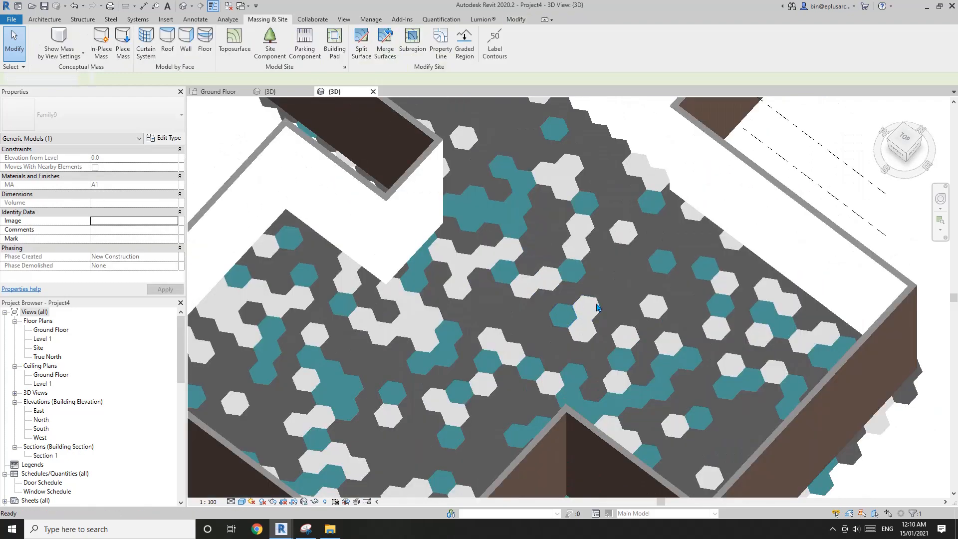
left_click(610, 292)
middle_click_drag(612, 299, 561, 240)
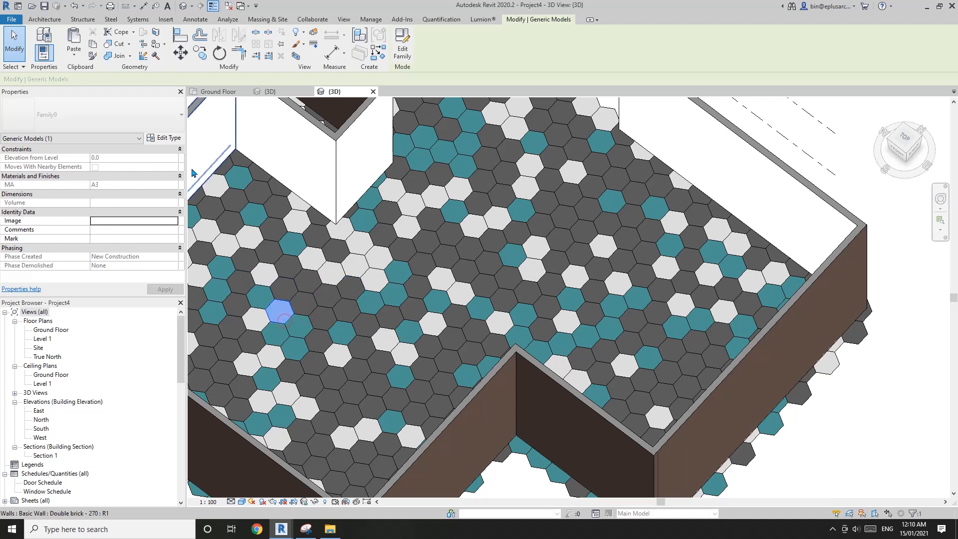
left_click(165, 138)
key("Escape")
middle_click_drag(372, 235, 371, 244)
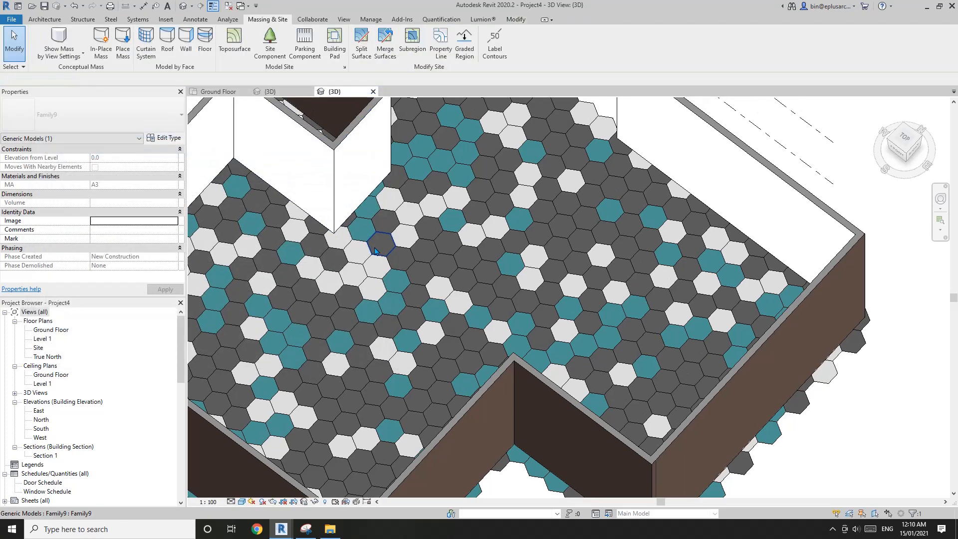
middle_click_drag(455, 275, 439, 278, "shift")
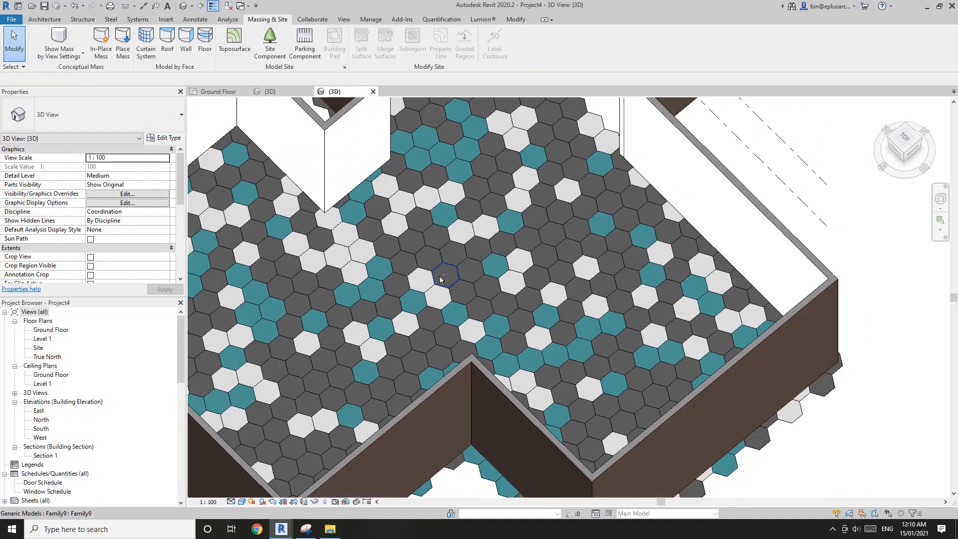
Close the inactive views and return to the 3D view of Family8 to look over the panelled surface
left_click(230, 7)
left_click(228, 90)
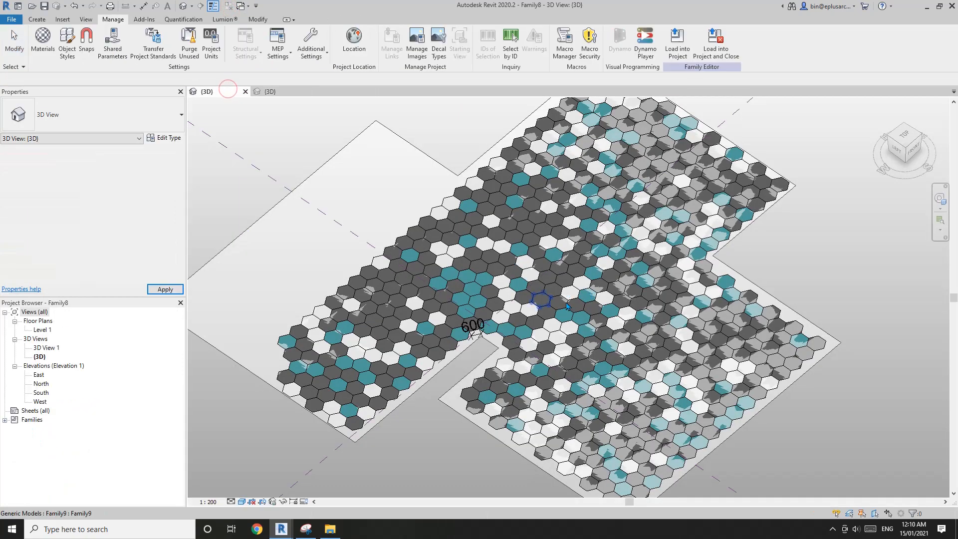
scroll(404, 302, "up", 3)
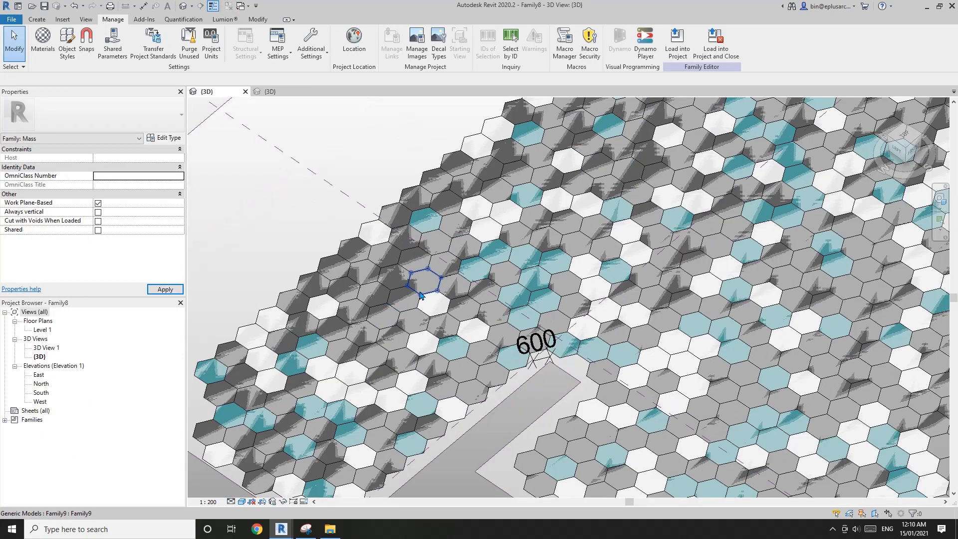
middle_click_drag(823, 391, 690, 299)
scroll(699, 310, "down", 3)
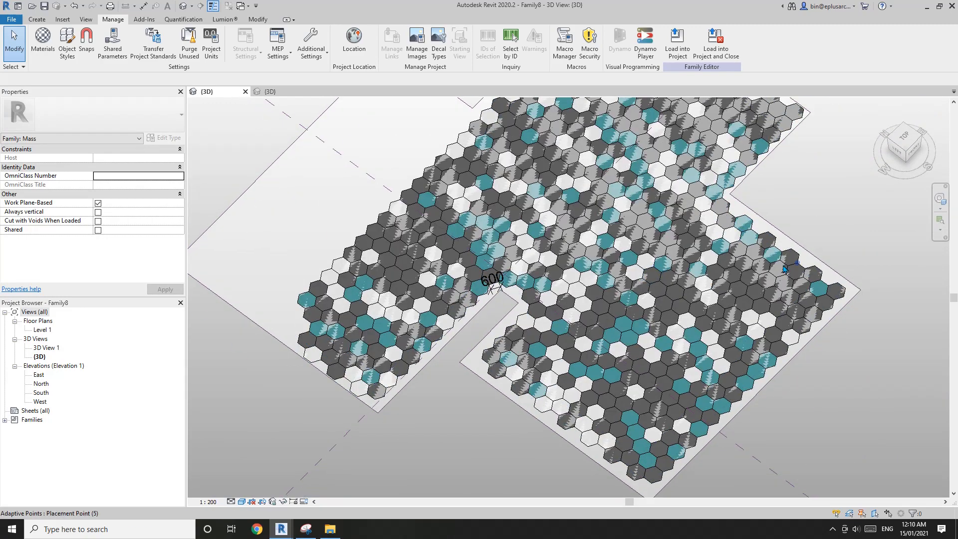
middle_click_drag(613, 228, 562, 242)
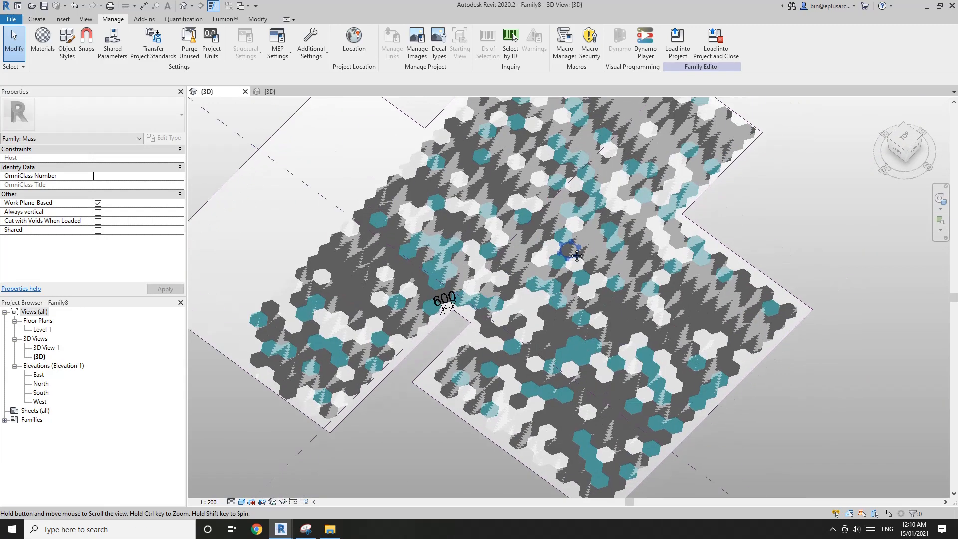
Set the MA material of two adjoining dark grey panels near the surface's upper-left edge to A2
scroll(380, 274, "up", 3)
left_click(339, 276)
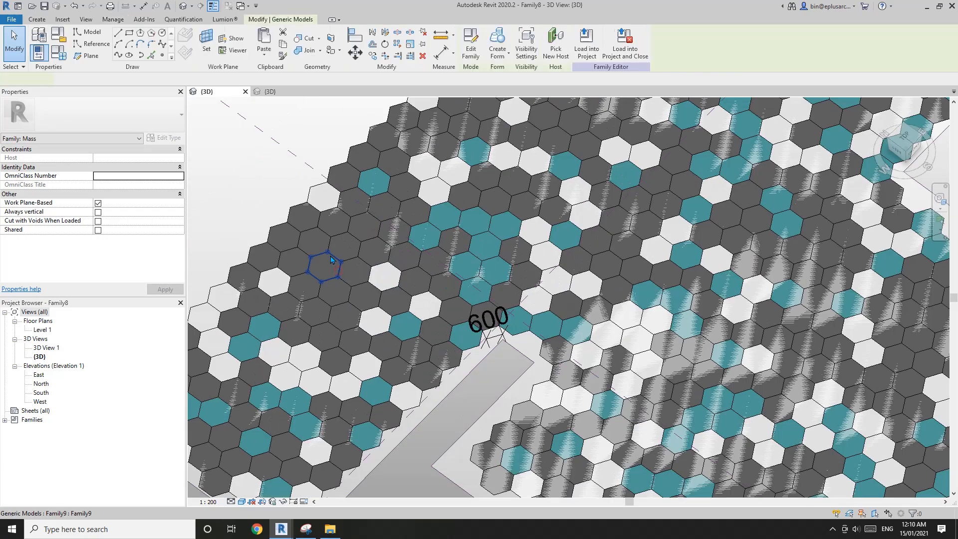
scroll(330, 260, "up", 1)
left_click(316, 242, "ctrl")
left_click(118, 185)
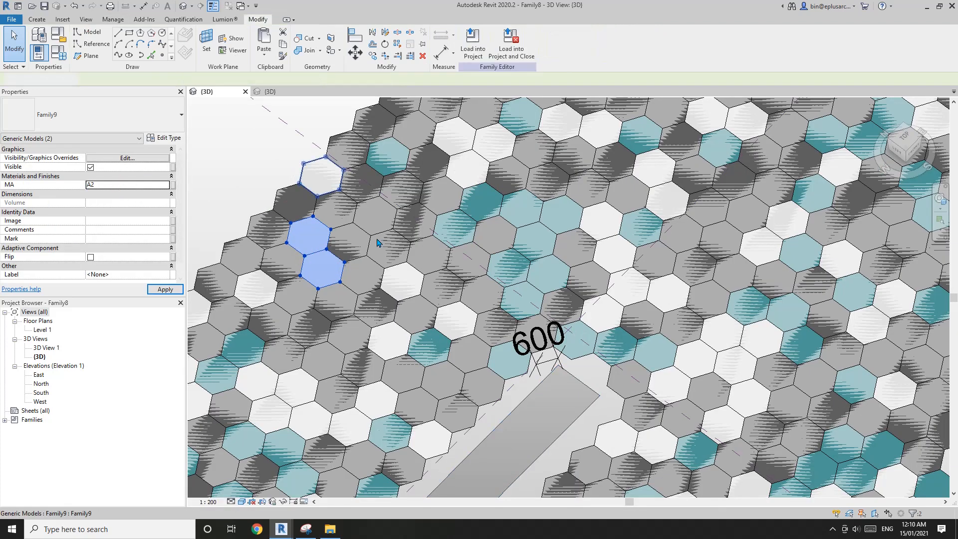
key("Escape")
Set the MA material of the dark grey panel beside the two recoloured ones to A3
left_click(353, 249)
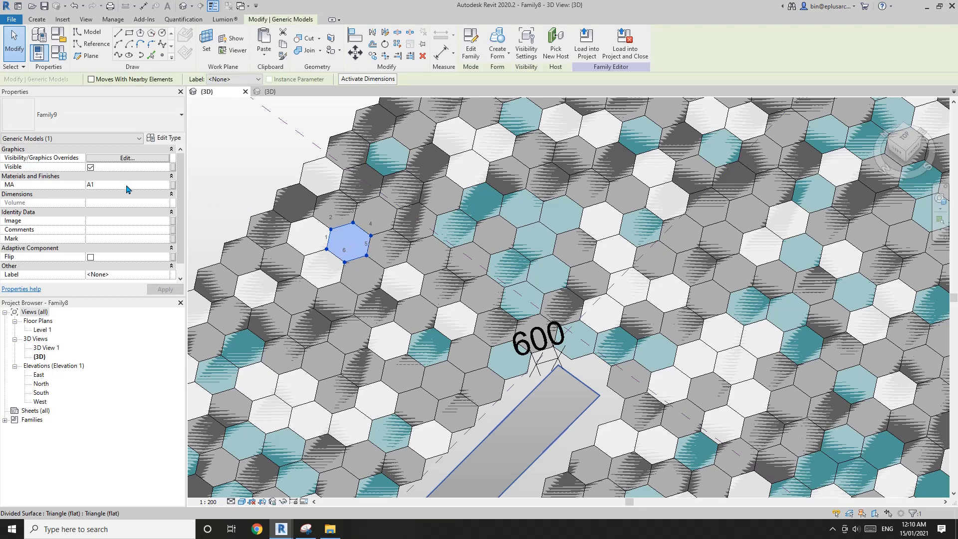
left_click(127, 185)
type("A")
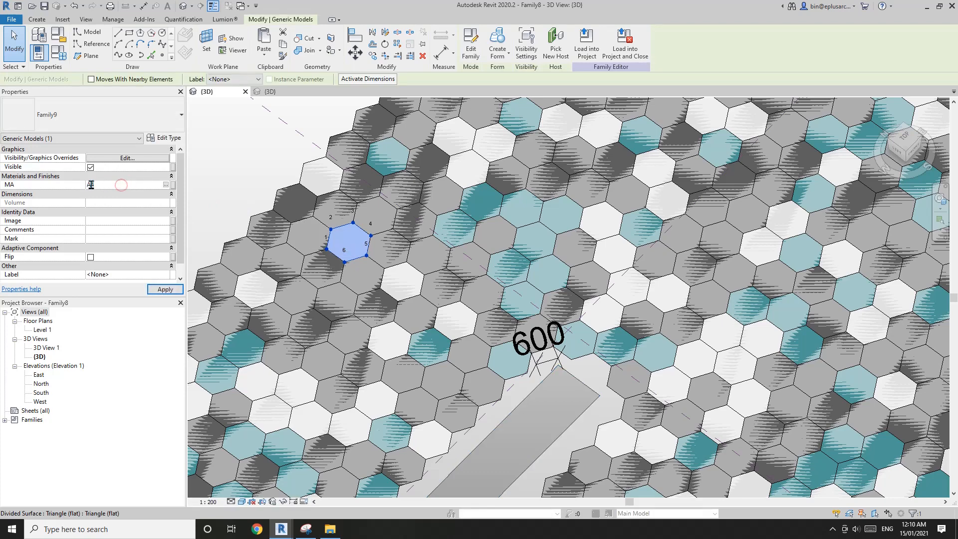
type("3")
key("Escape")
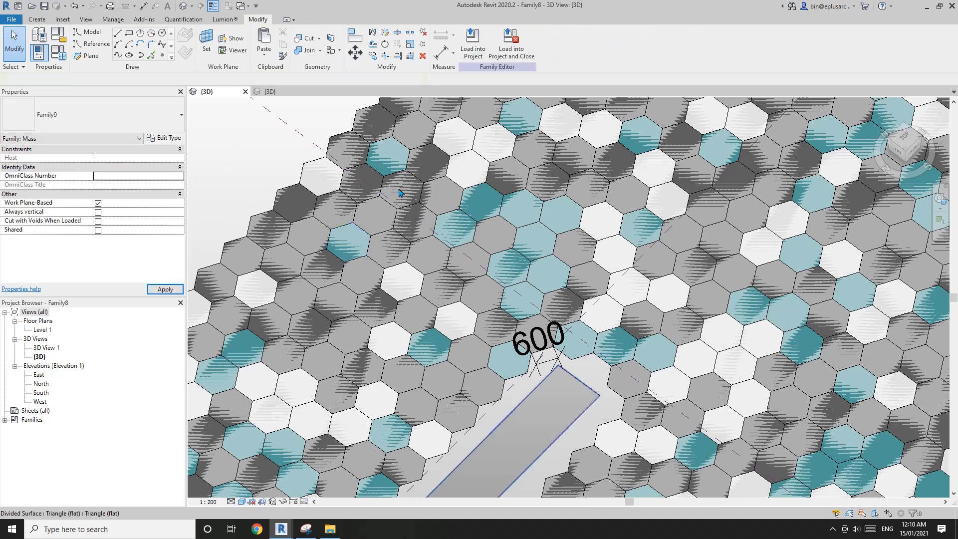
Load the edited Family8 into the project, overwriting the existing version, and view the updated floor from another angle
left_click(481, 52)
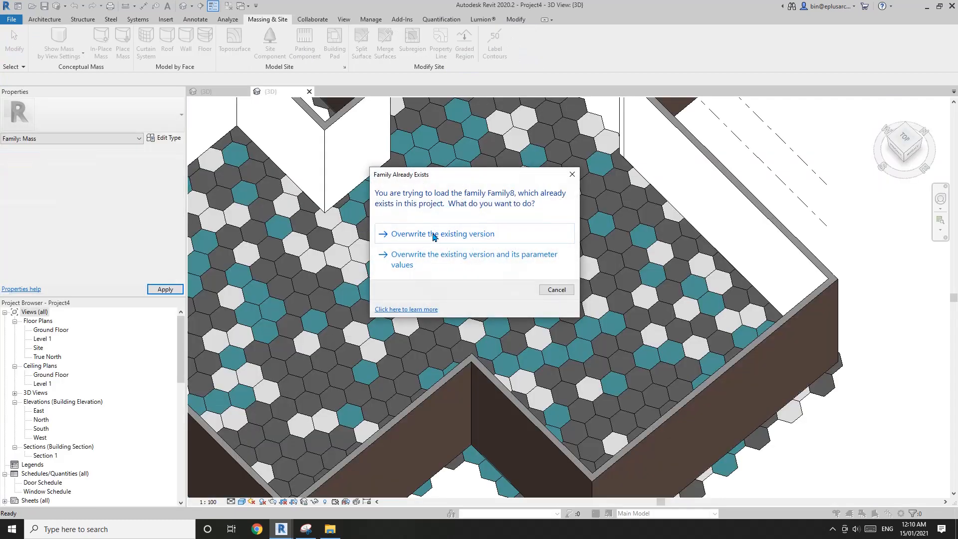
left_click(434, 234)
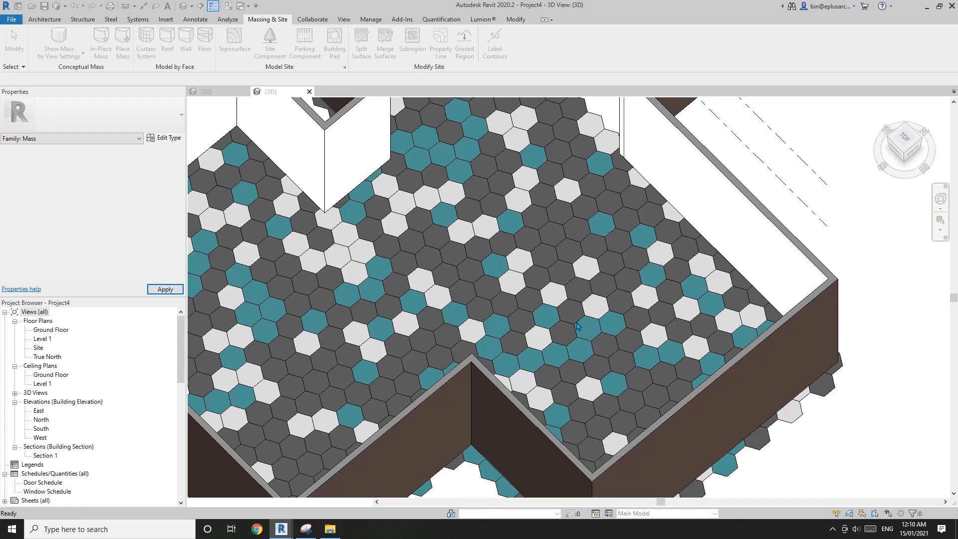
scroll(582, 325, "down", 5)
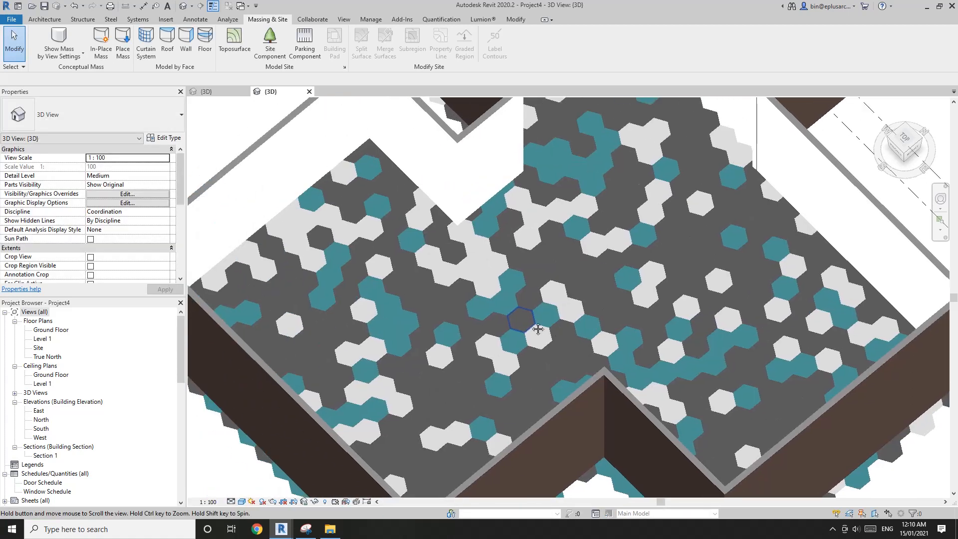
middle_click_drag(582, 329, 537, 308, "shift")
scroll(572, 288, "up", 2)
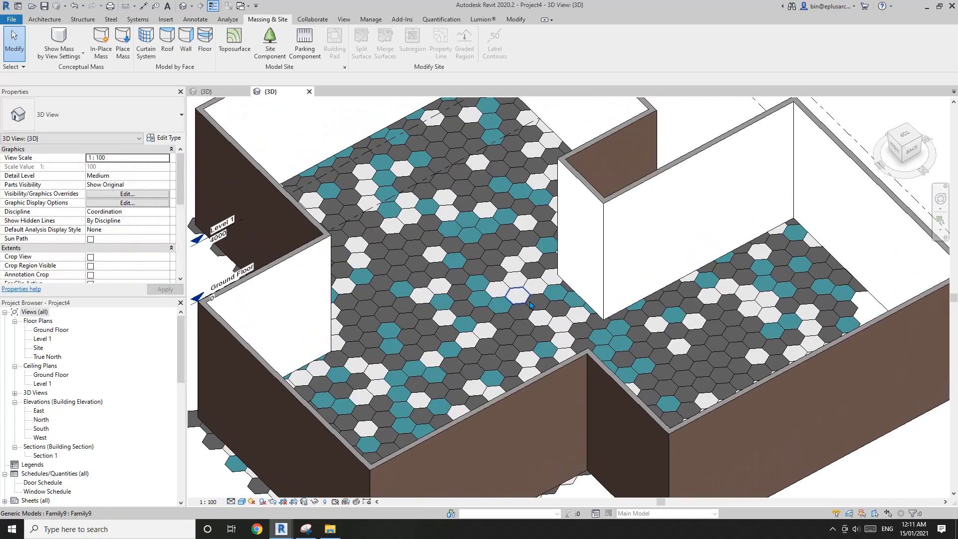